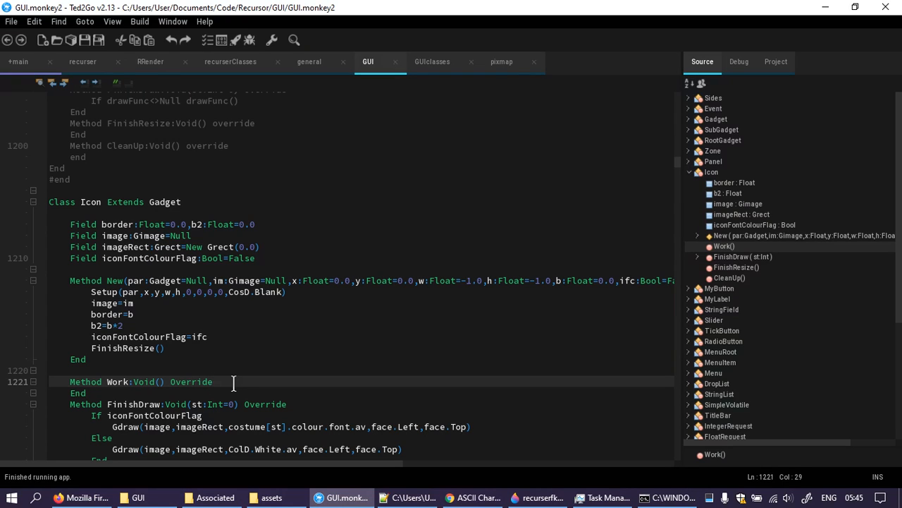
Step: Look through the recurserClasses and main source files, going up to the to-do notes in main
key(Down)
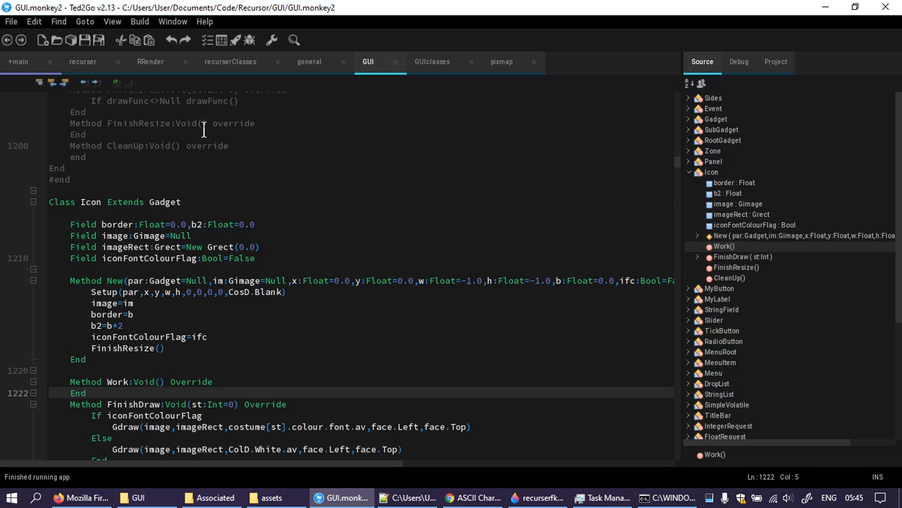
click(299, 64)
click(224, 60)
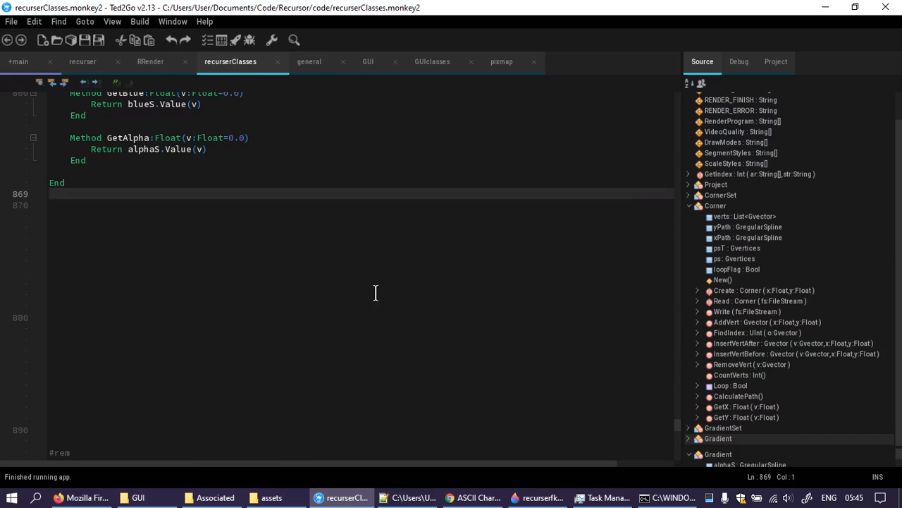
click(86, 64)
click(20, 64)
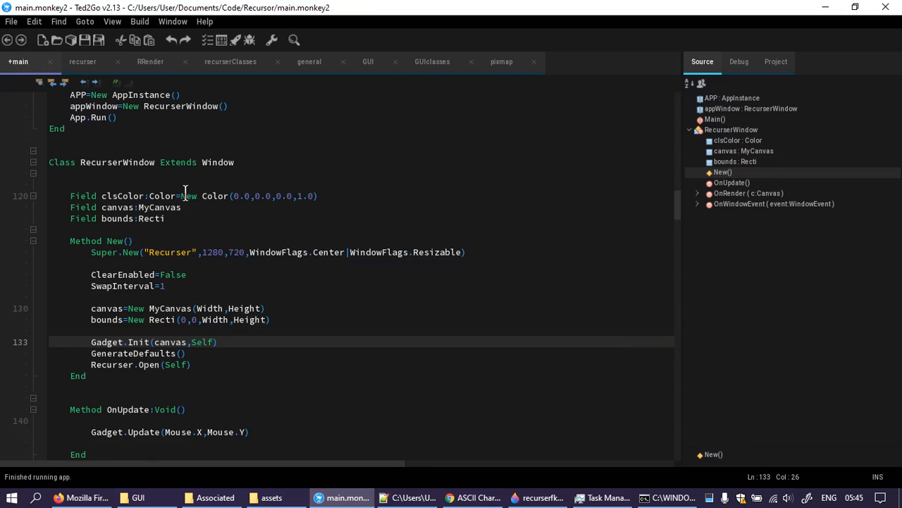
scroll(254, 245, up, 2)
drag(675, 193, 665, 123)
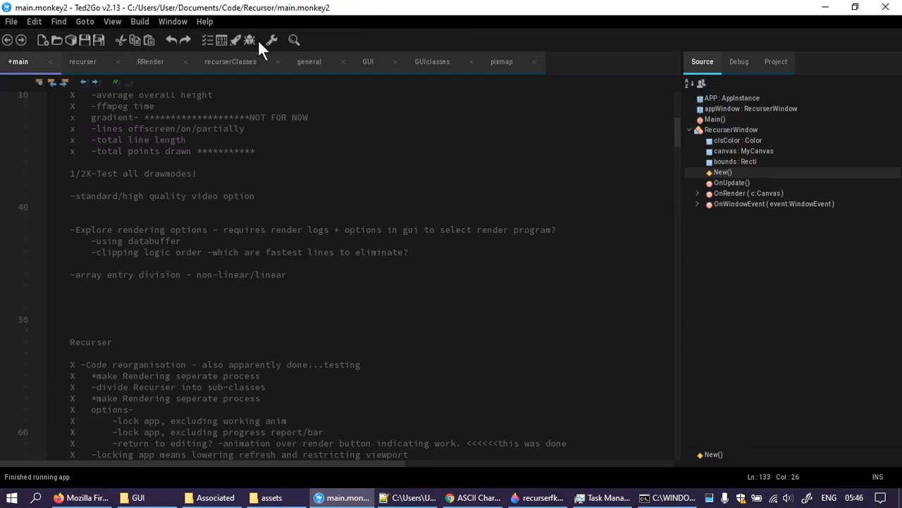
Step: Build and run the Recurser project in a maximized window and set its preview position to about 0.401
click(236, 41)
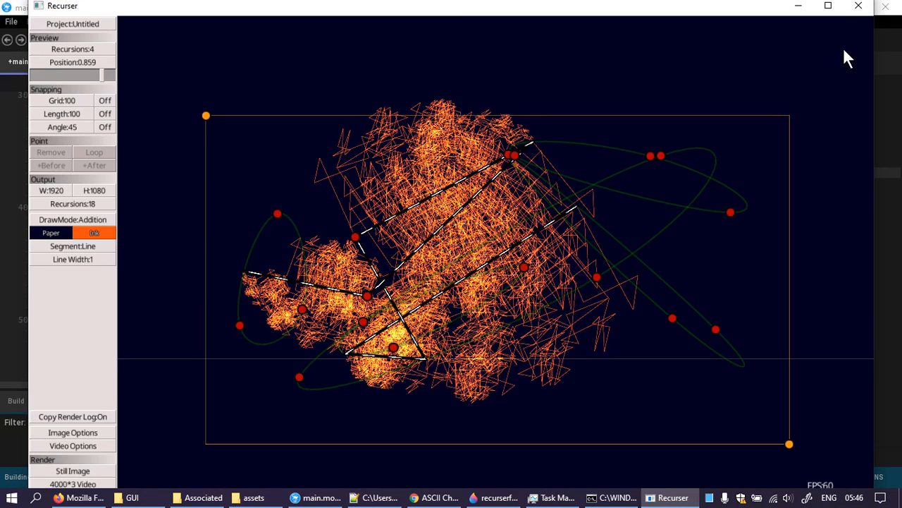
click(828, 6)
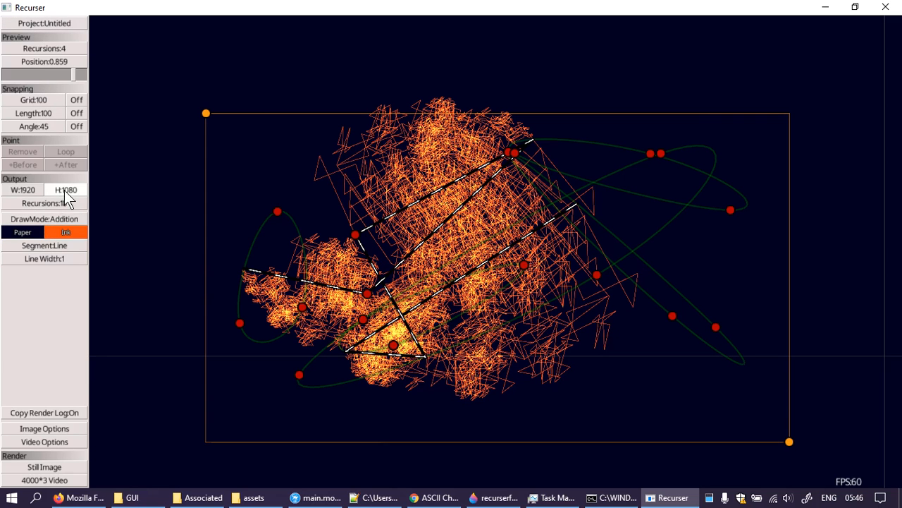
drag(60, 74, 36, 79)
Step: Open the still image render's file dialog, try resizing it to several widths, and cancel it without saving
click(54, 465)
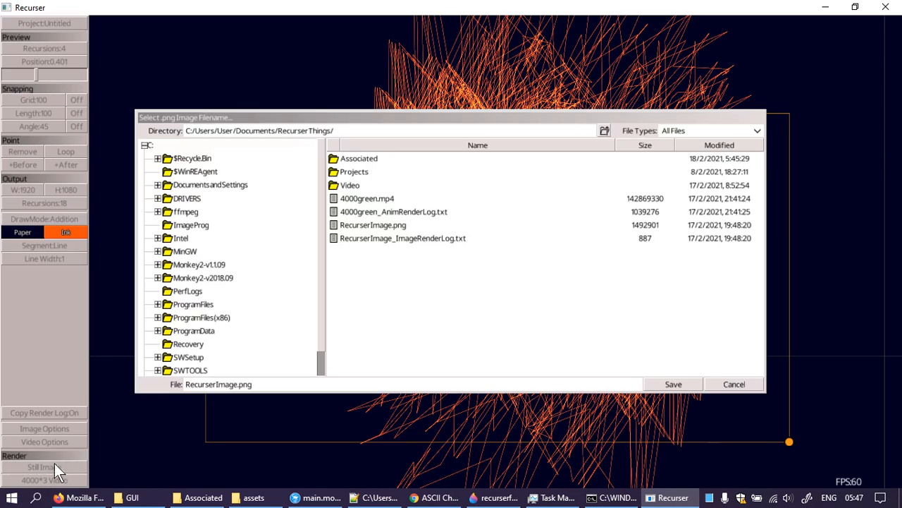
drag(766, 392, 591, 373)
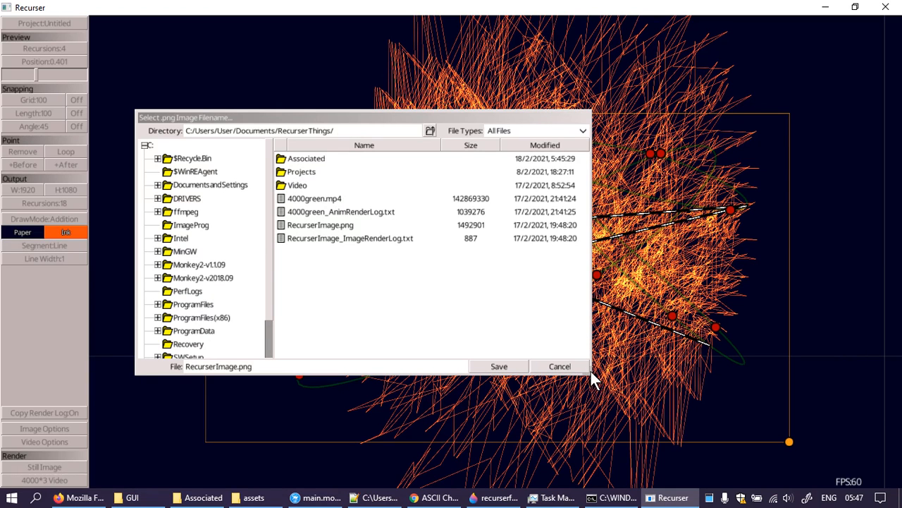
drag(594, 370, 661, 358)
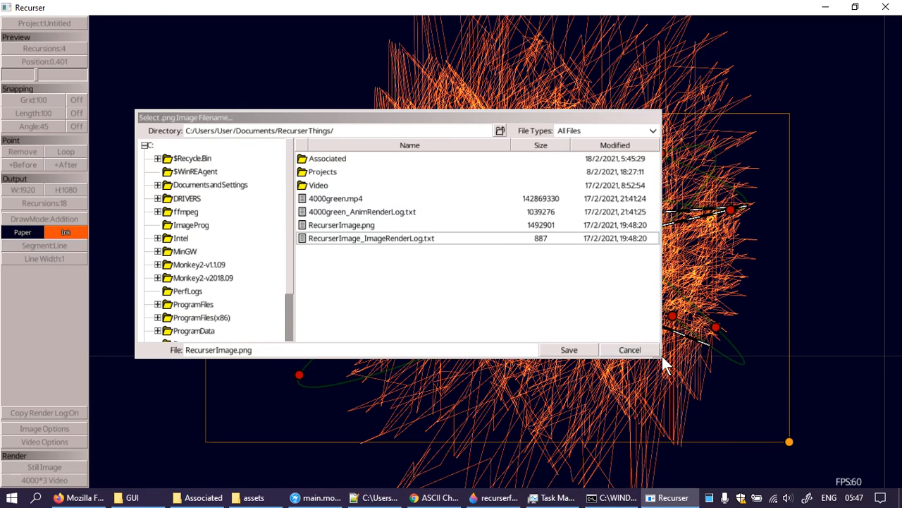
drag(662, 357, 739, 371)
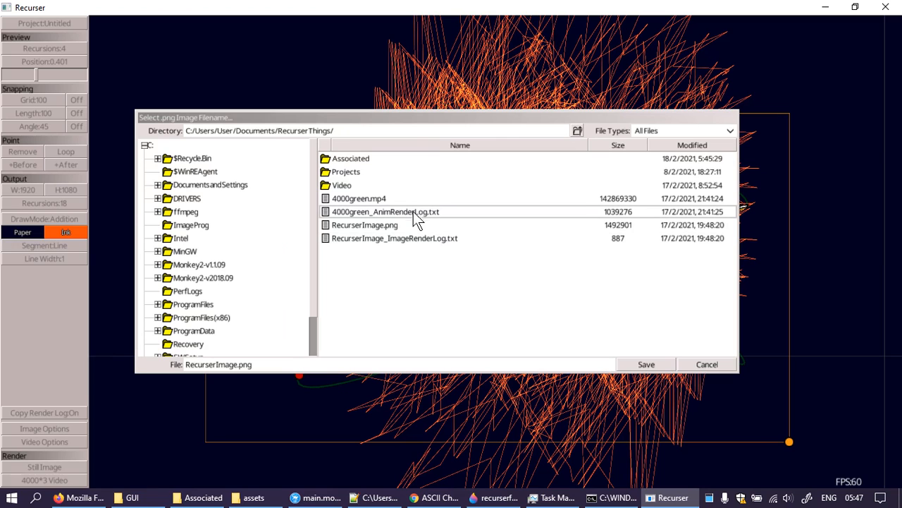
click(718, 367)
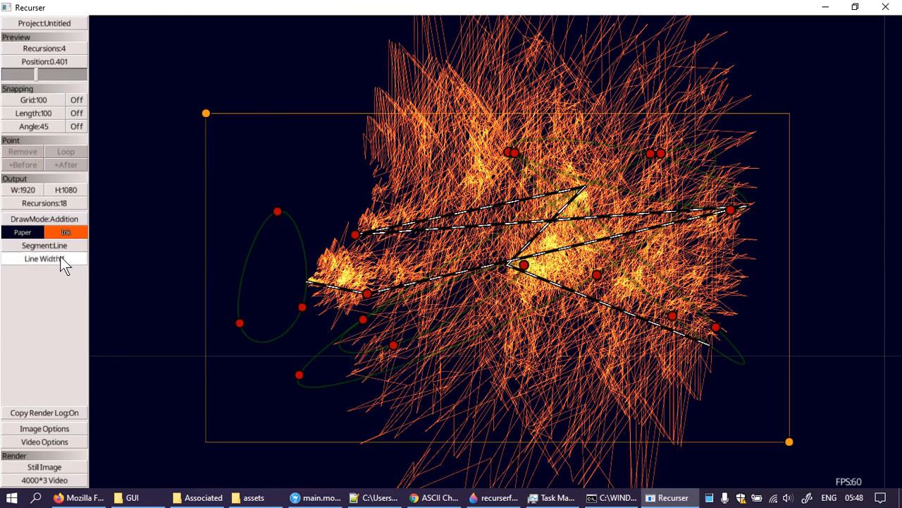
Step: Toggle grid snapping on and off, and move the control point above the tail of the long line upward
click(75, 103)
click(76, 103)
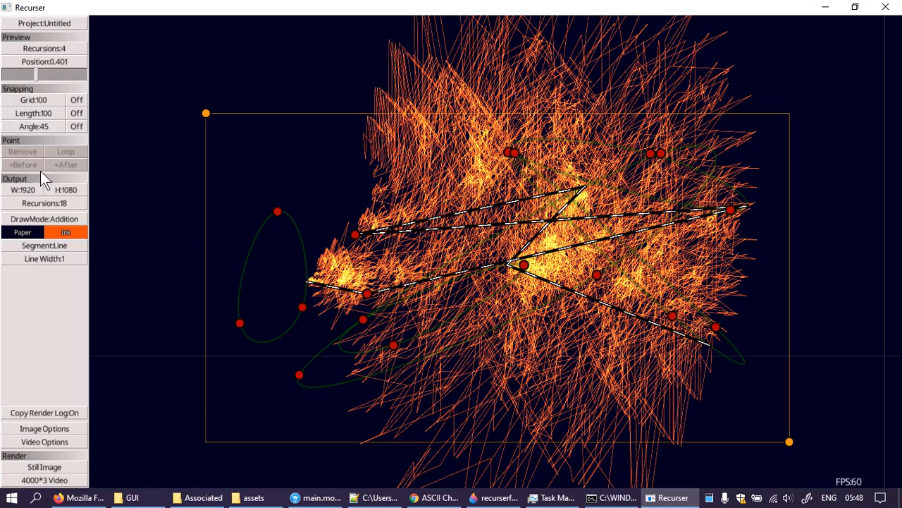
drag(357, 235, 369, 188)
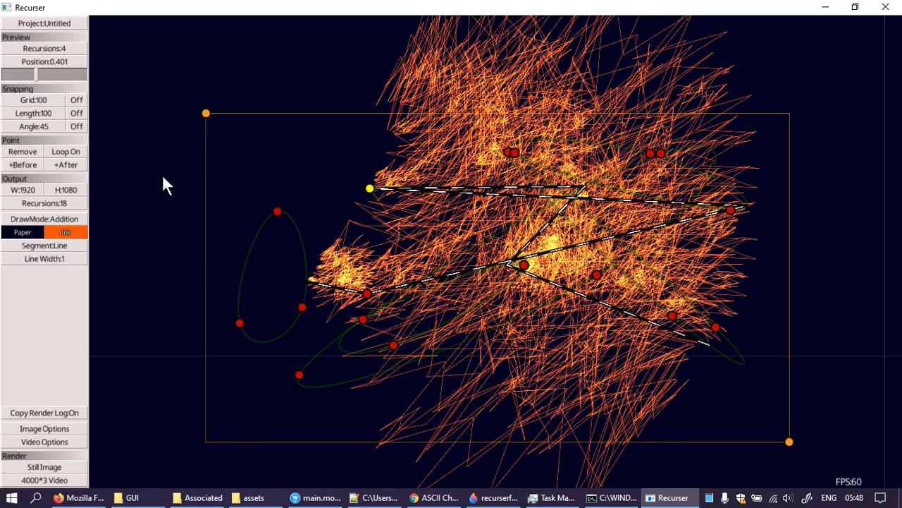
click(855, 6)
click(828, 6)
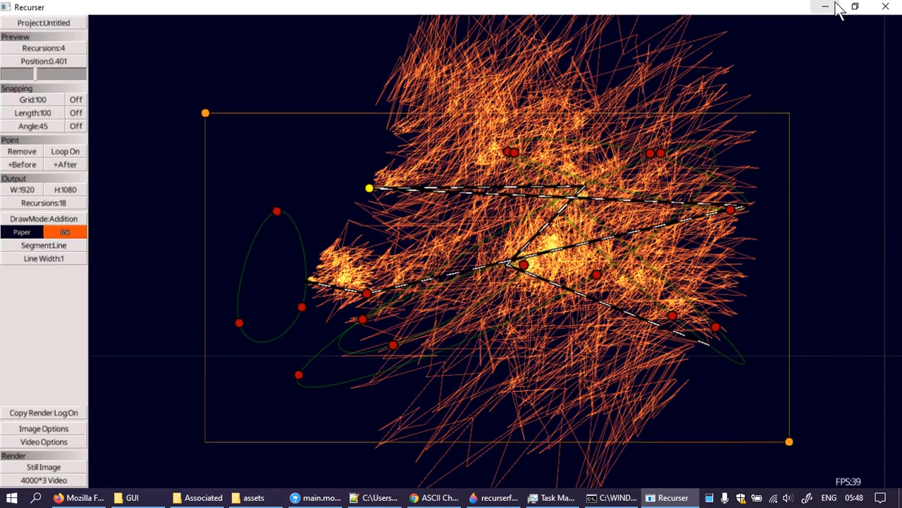
mouse_move(623, 501)
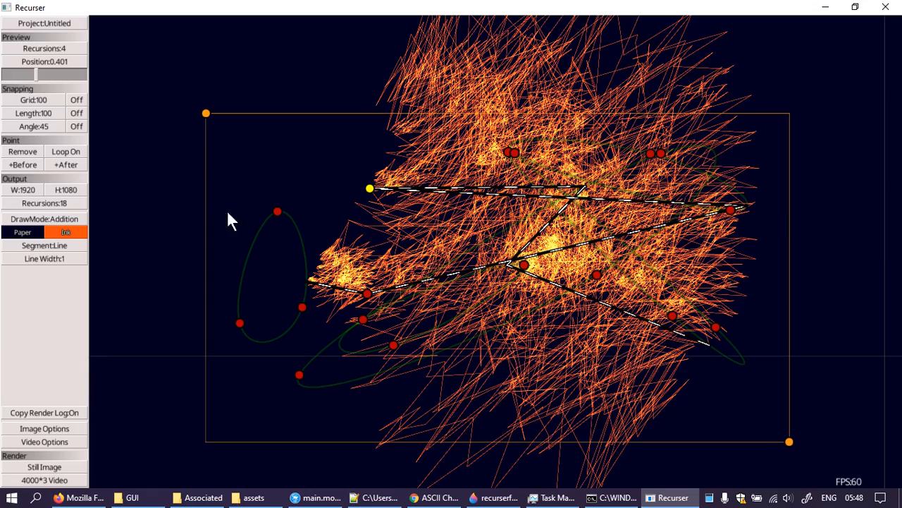
Step: Set the preview animation position to about 0.148
drag(463, 243, 461, 224)
scroll(462, 227, up, 2)
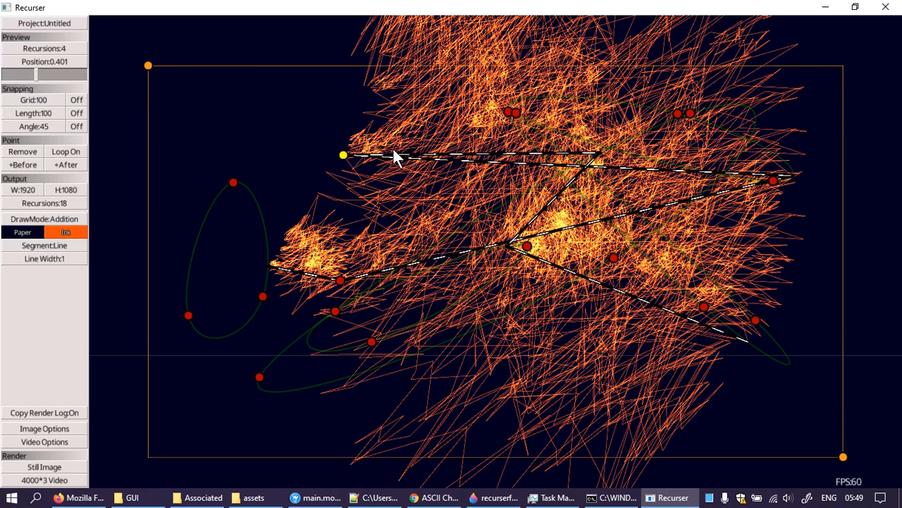
drag(422, 180, 413, 169)
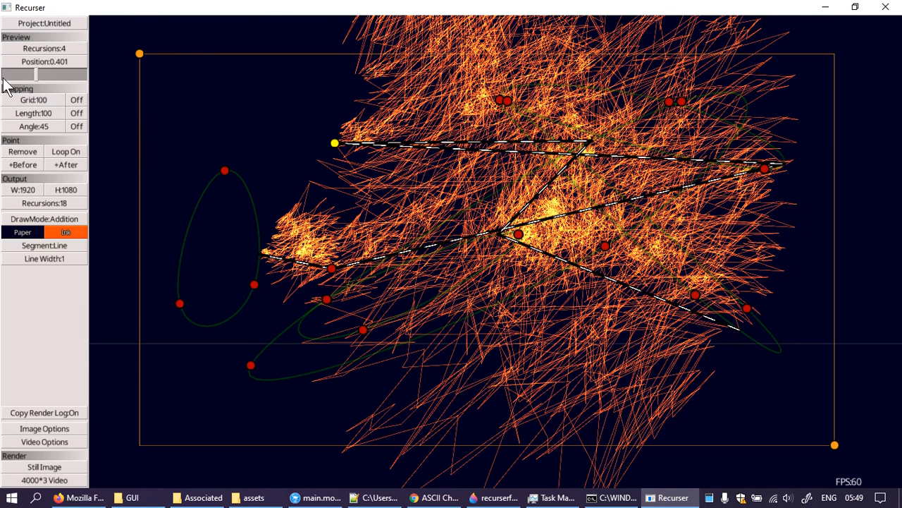
mouse_move(39, 73)
mouse_down()
mouse_move(67, 76)
mouse_move(0, 77)
mouse_move(66, 69)
mouse_move(22, 77)
mouse_up()
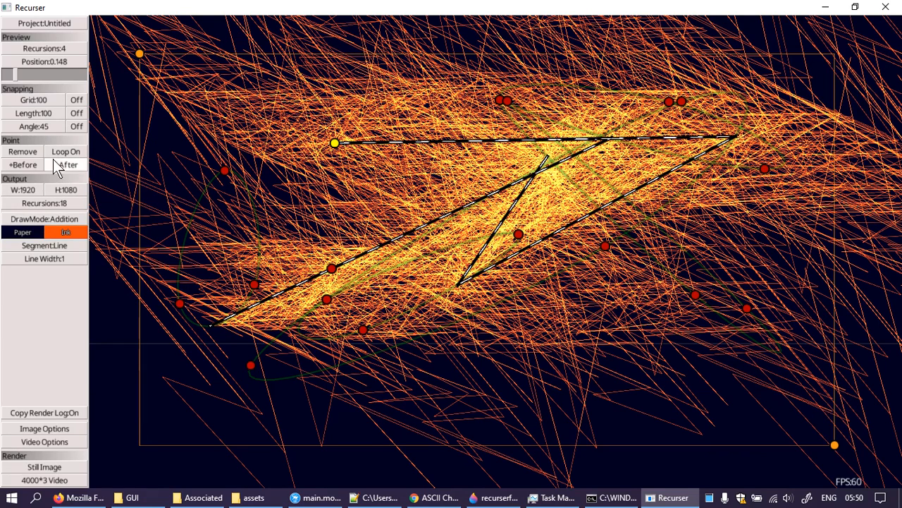
Step: Try the Gradient draw mode for the output and return to the Addition mode
click(60, 219)
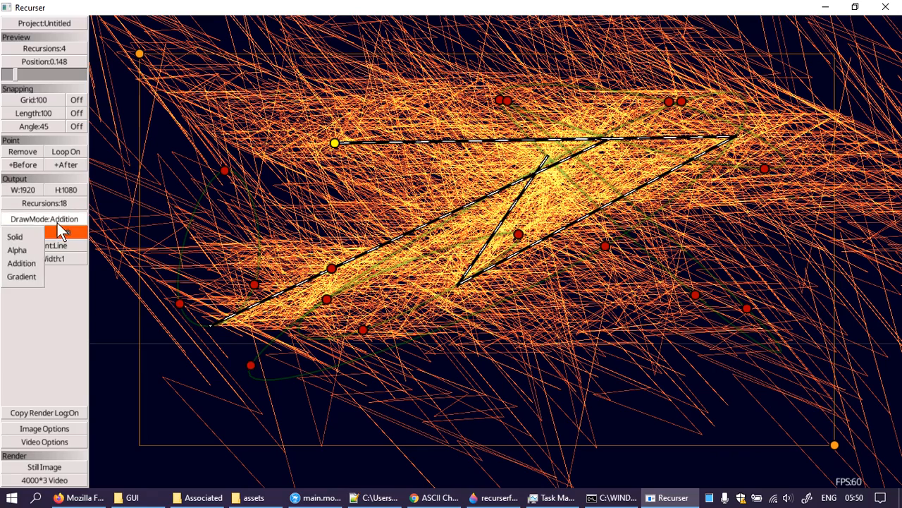
click(35, 274)
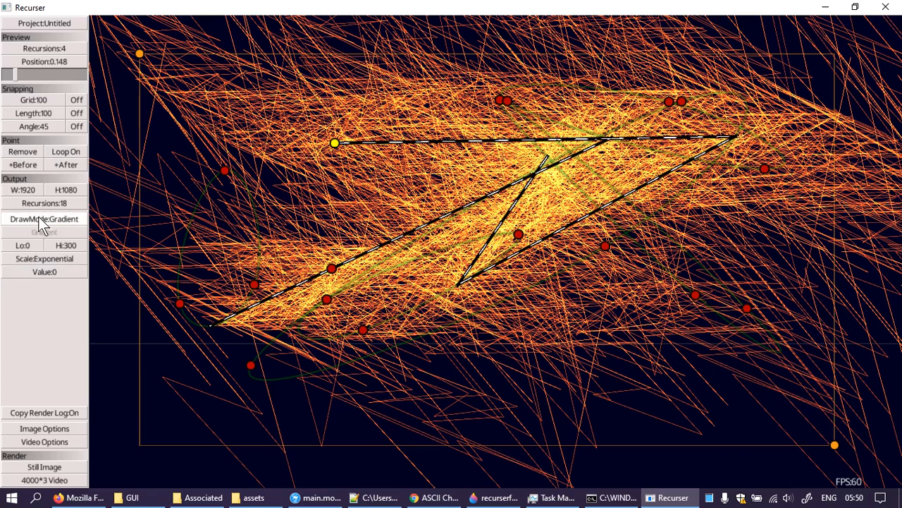
click(41, 219)
click(22, 246)
click(25, 220)
click(31, 262)
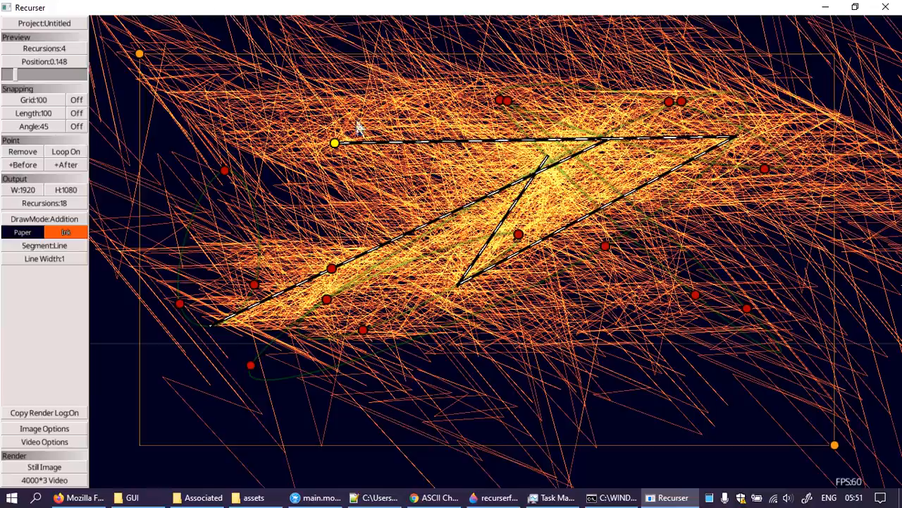
Step: Move the selected yellow control point down and to the left, and shift the output frame slightly downward
drag(334, 143, 273, 204)
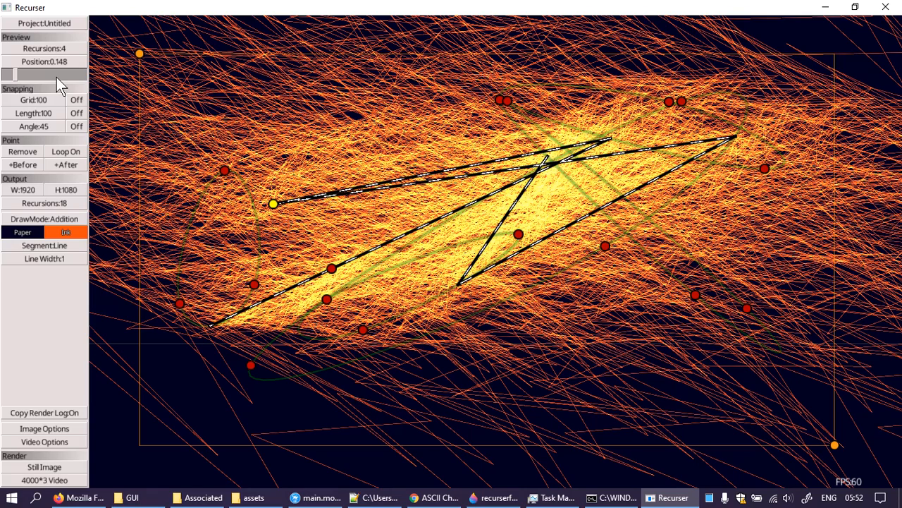
mouse_move(140, 55)
mouse_down()
mouse_move(133, 67)
mouse_move(139, 62)
mouse_up()
click(76, 98)
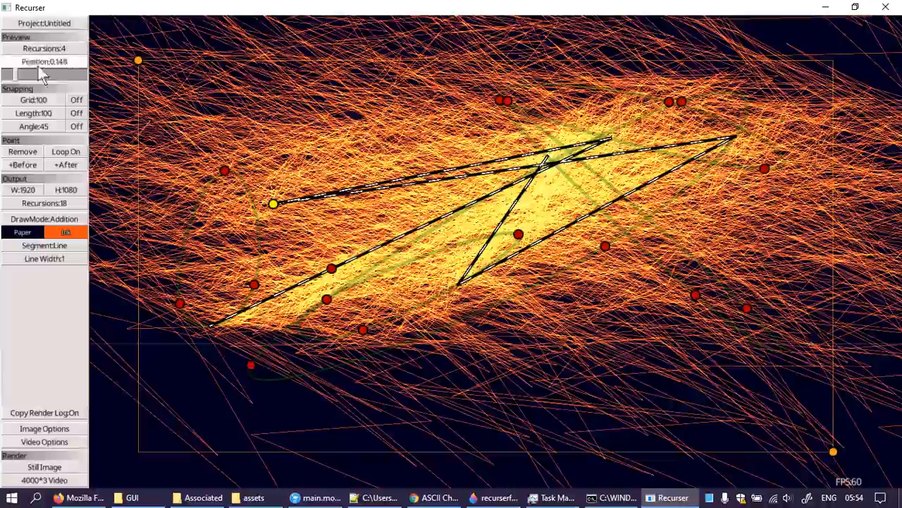
Step: Advance the preview animation position to about 0.670, leaving the exact value entry cancelled
mouse_move(42, 76)
mouse_down()
mouse_move(41, 67)
mouse_move(19, 85)
mouse_move(67, 75)
mouse_move(28, 74)
mouse_move(40, 77)
mouse_up()
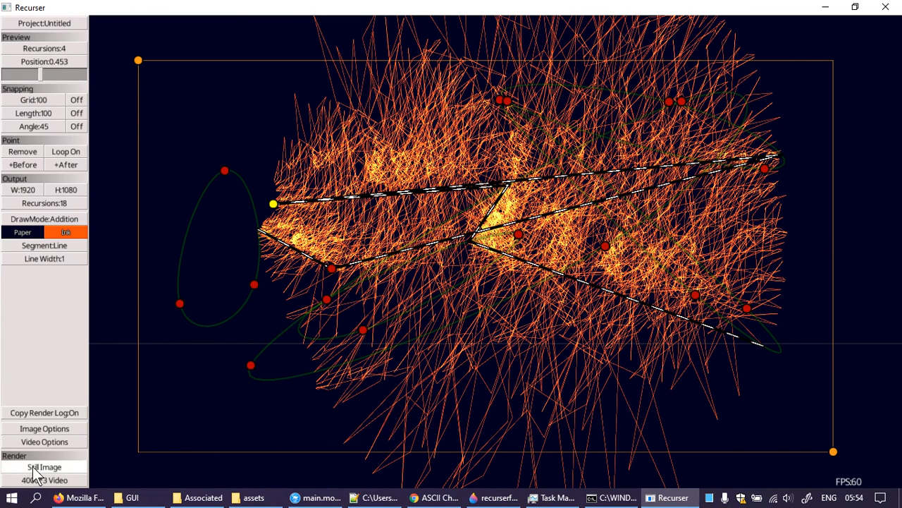
drag(52, 78, 58, 74)
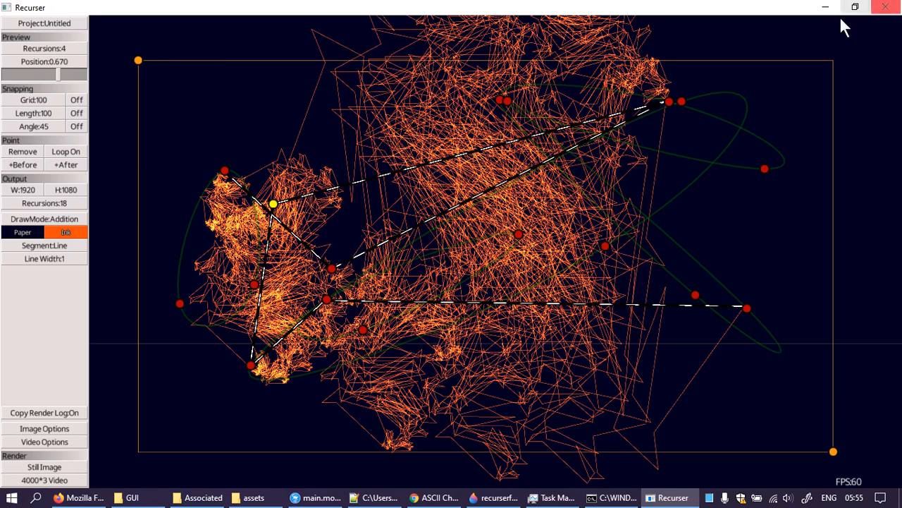
click(40, 67)
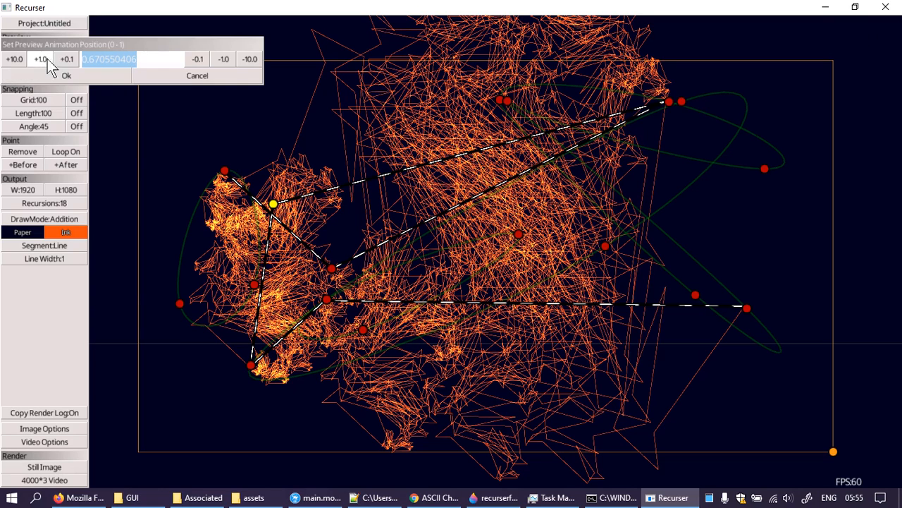
click(210, 74)
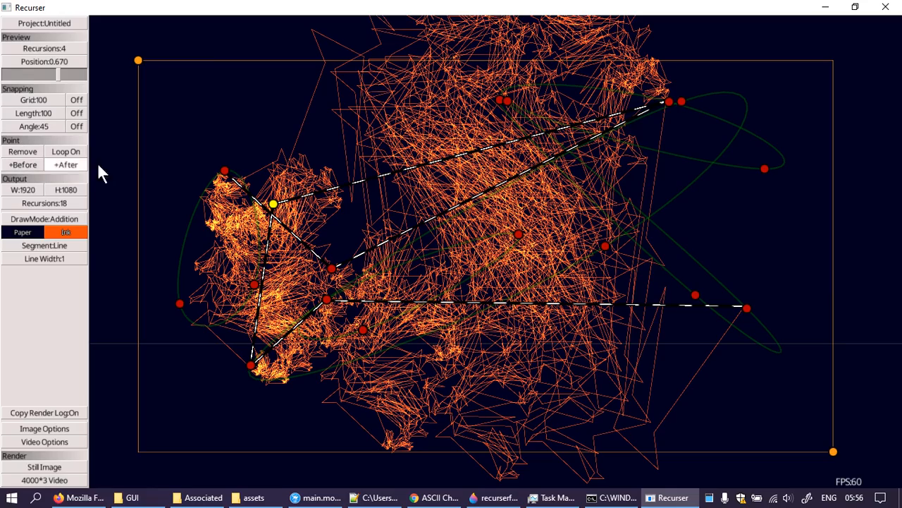
Step: Raise the selected yellow control point level with the neighbouring red point, and shift the output frame slightly up and left
drag(274, 205, 281, 171)
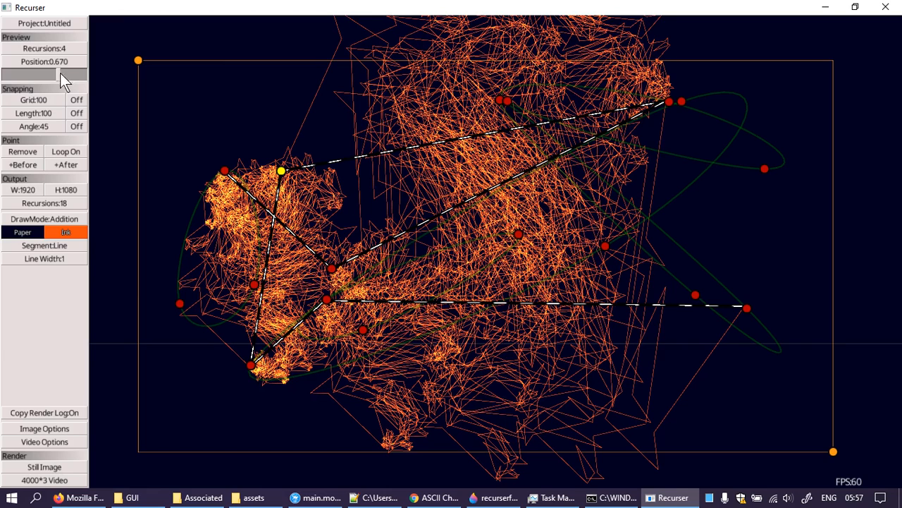
mouse_move(139, 61)
mouse_down()
mouse_move(151, 76)
mouse_move(135, 58)
mouse_move(144, 84)
mouse_move(134, 61)
mouse_move(160, 66)
mouse_move(153, 71)
mouse_move(163, 60)
mouse_move(134, 53)
mouse_up()
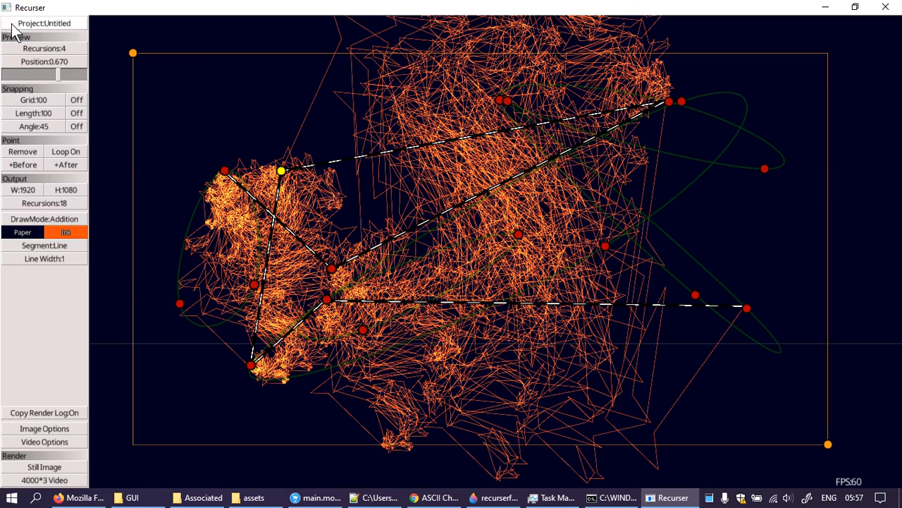
Step: Examine the available project commands and the draw mode options without choosing any of them
click(69, 25)
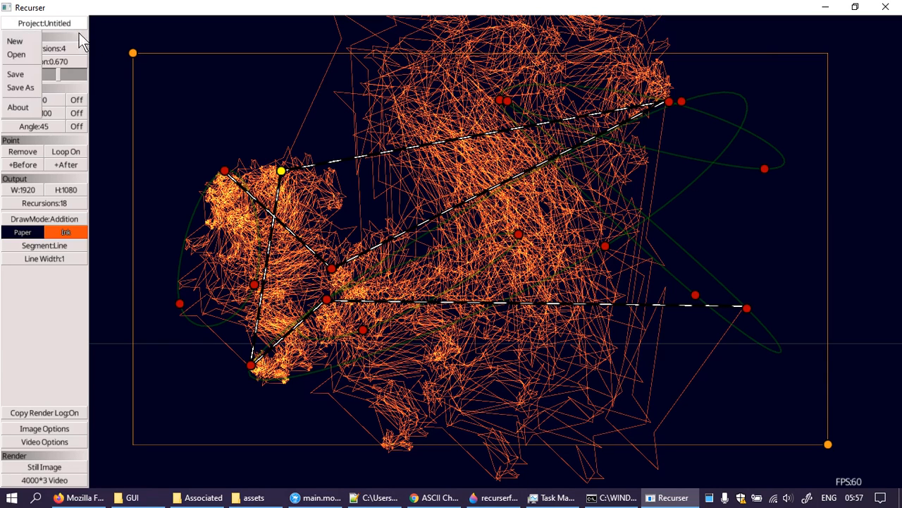
click(116, 56)
click(63, 25)
click(107, 210)
click(69, 220)
click(110, 209)
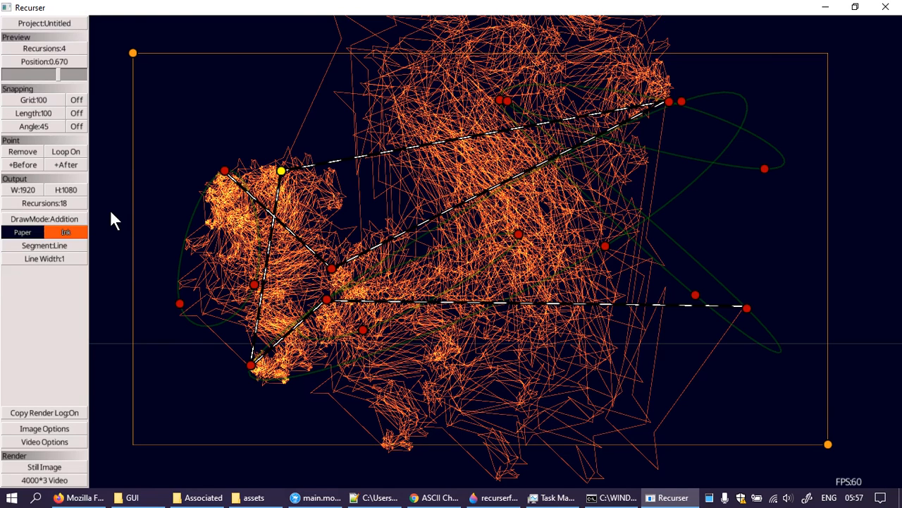
click(60, 220)
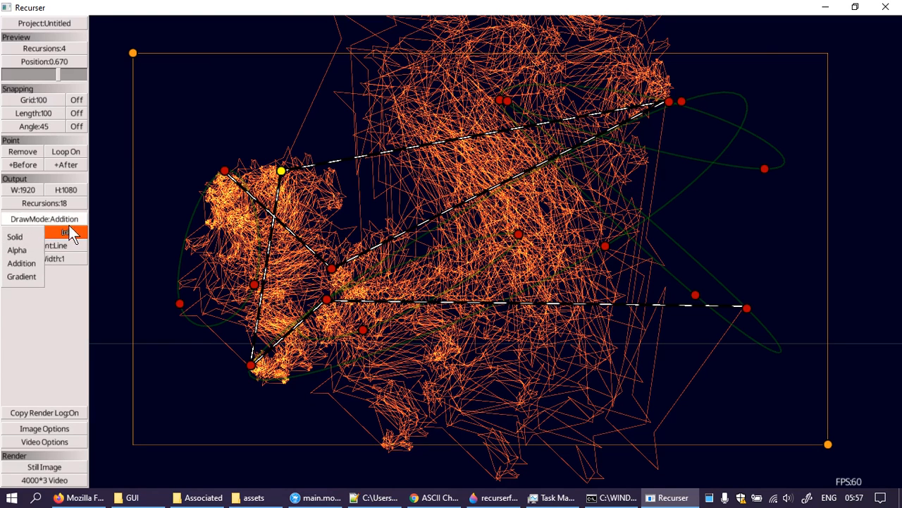
click(44, 24)
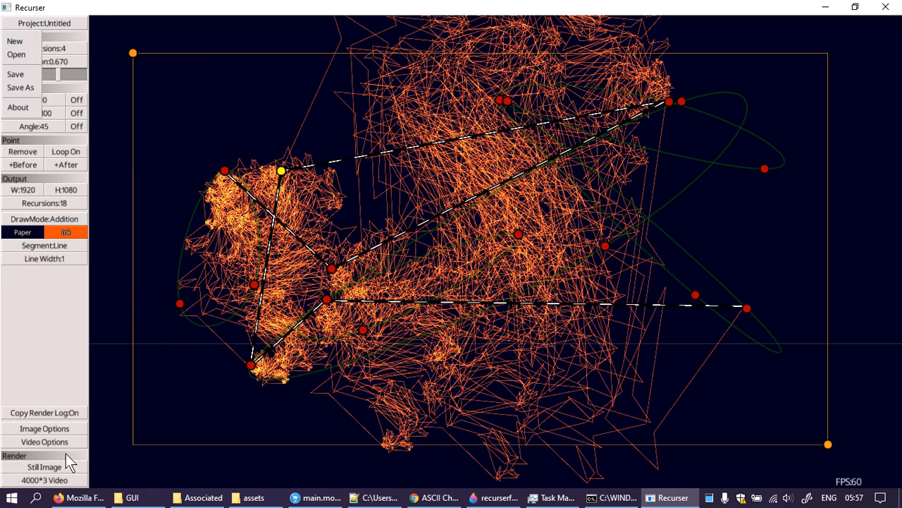
click(107, 215)
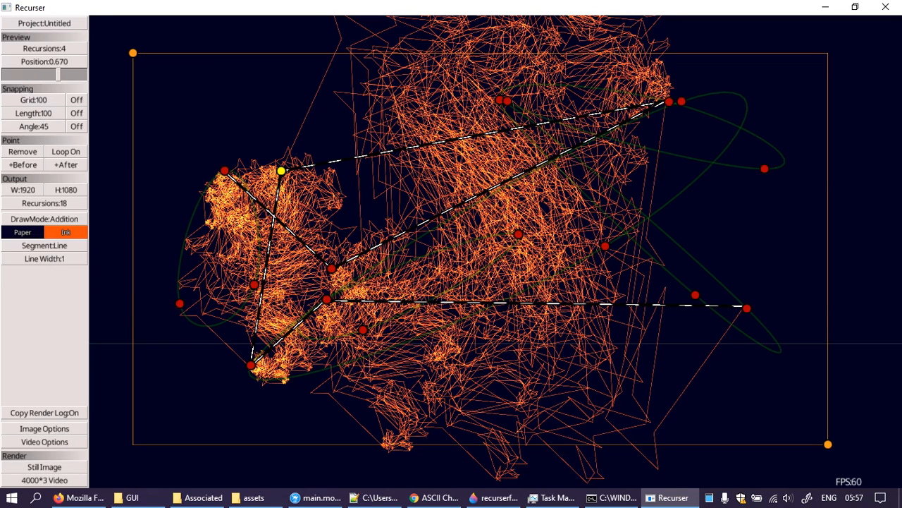
click(37, 24)
click(116, 144)
click(62, 219)
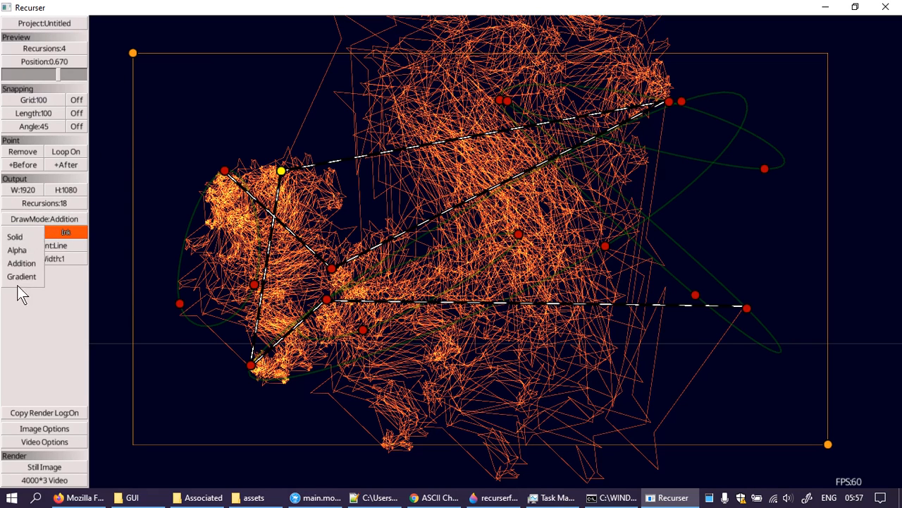
Step: Show the draw mode options again and dismiss them without choosing one
click(118, 212)
click(80, 219)
click(109, 219)
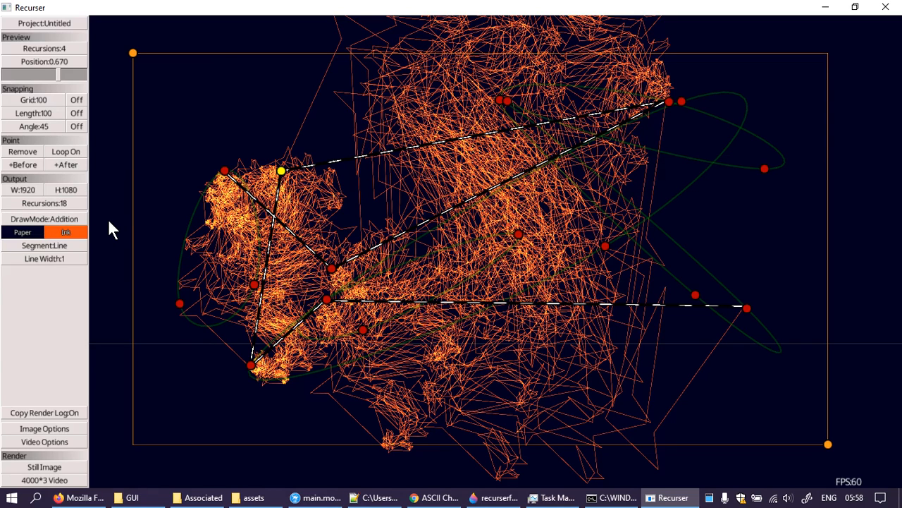
click(64, 221)
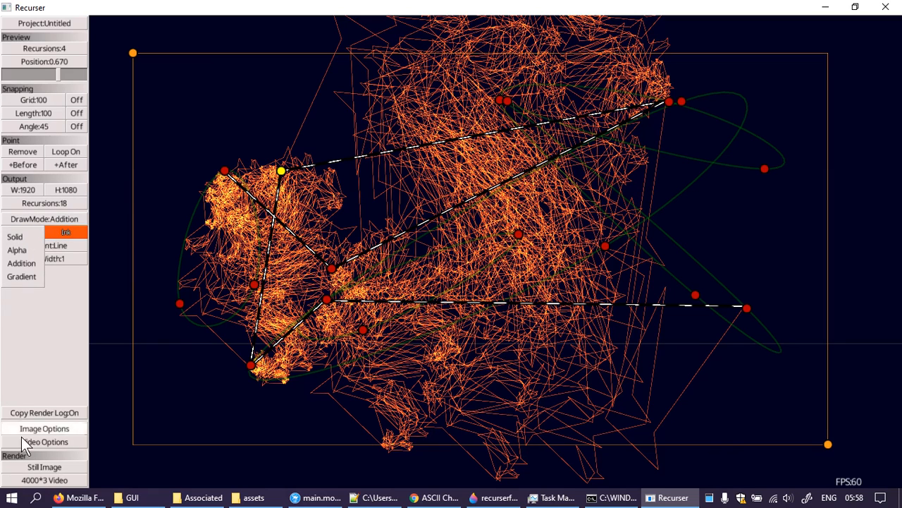
click(103, 207)
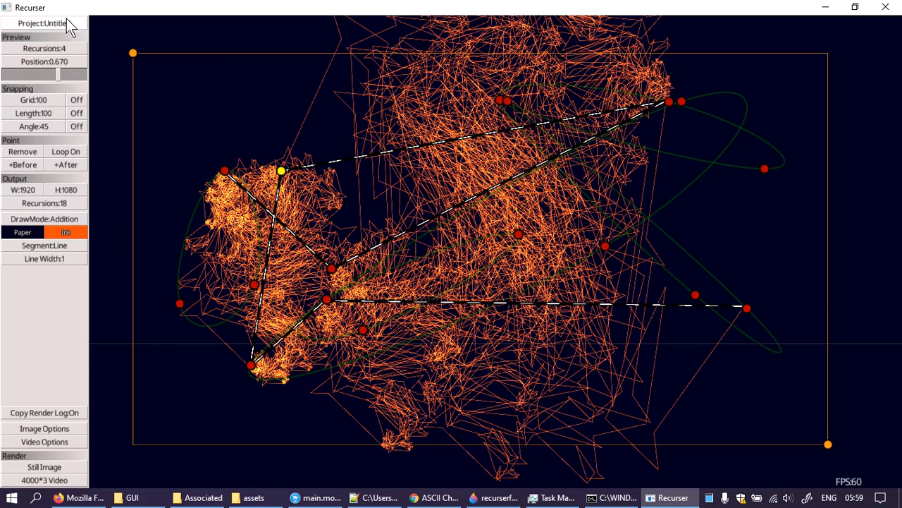
Step: Move the preview animation position back to about 0.506 and set the draw mode to Gradient
mouse_move(49, 76)
mouse_down()
mouse_move(22, 76)
mouse_move(44, 75)
mouse_up()
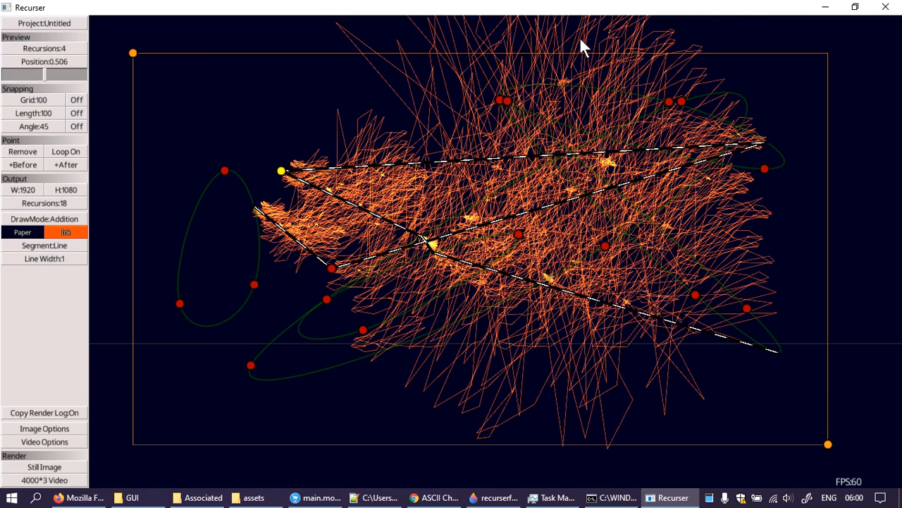
click(65, 218)
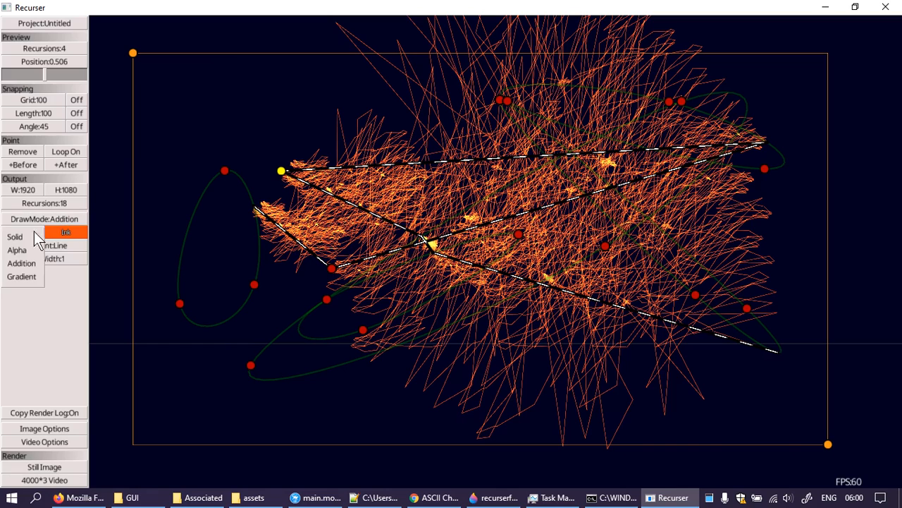
click(18, 277)
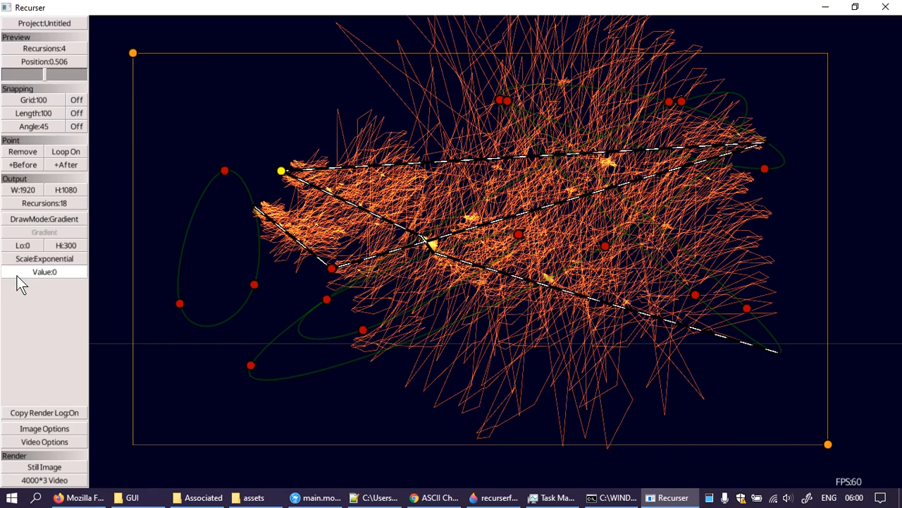
Step: Switch the draw mode to Alpha and back to Gradient twice to compare the available output settings
click(44, 222)
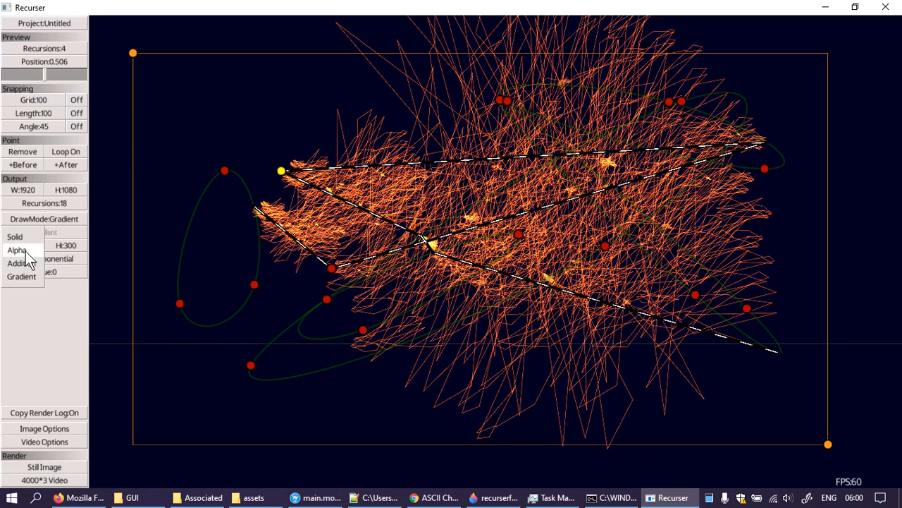
click(26, 251)
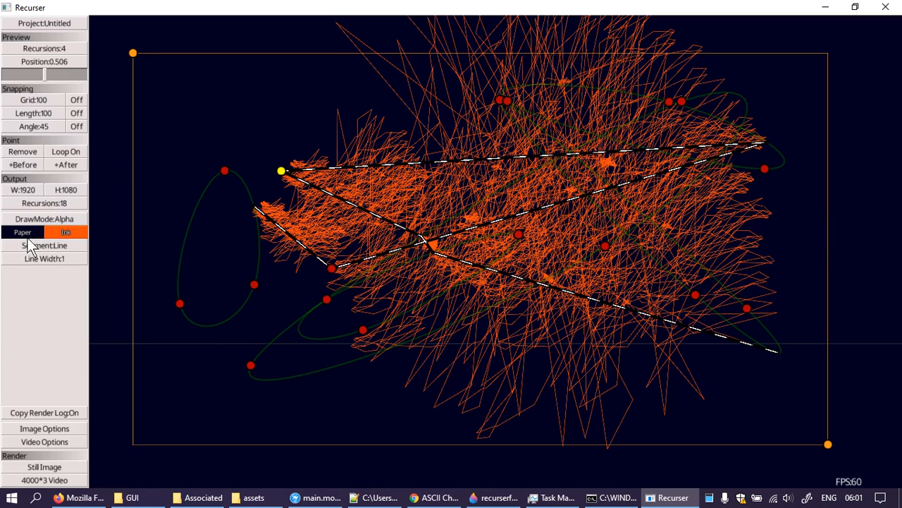
click(30, 222)
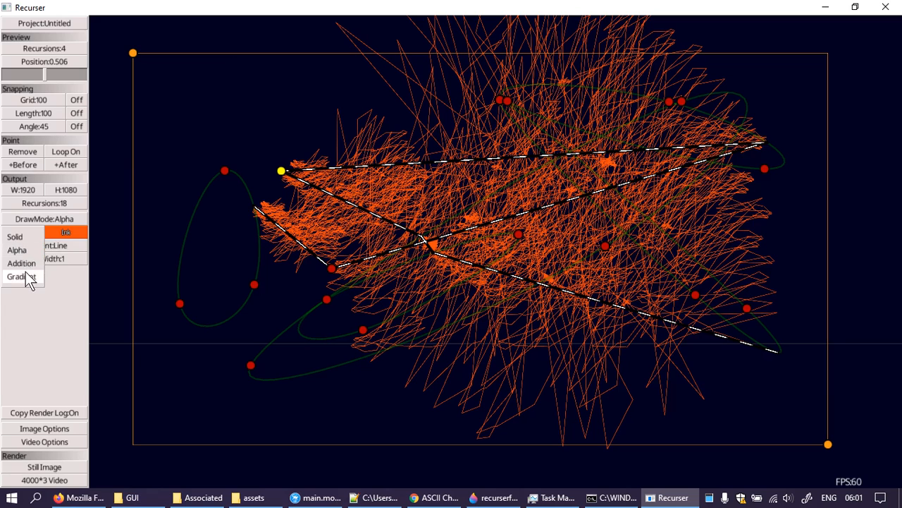
click(25, 276)
click(35, 218)
click(25, 250)
click(35, 220)
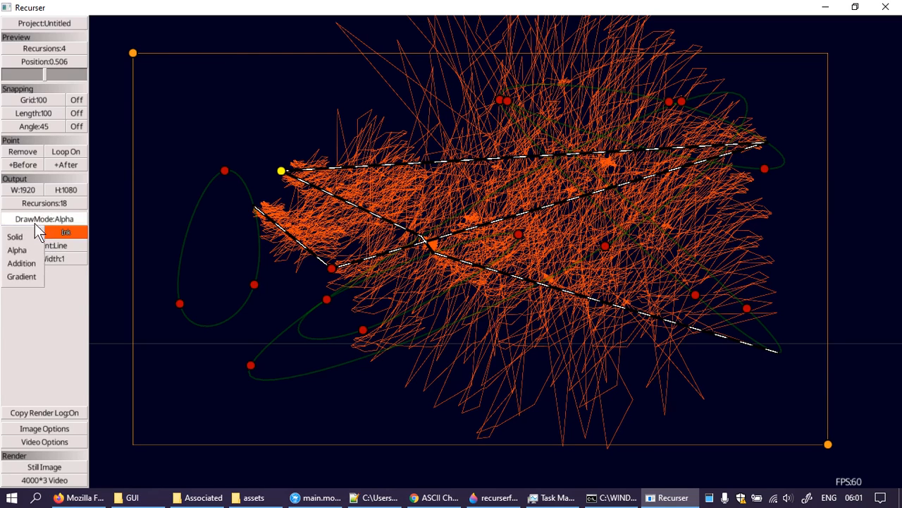
click(25, 279)
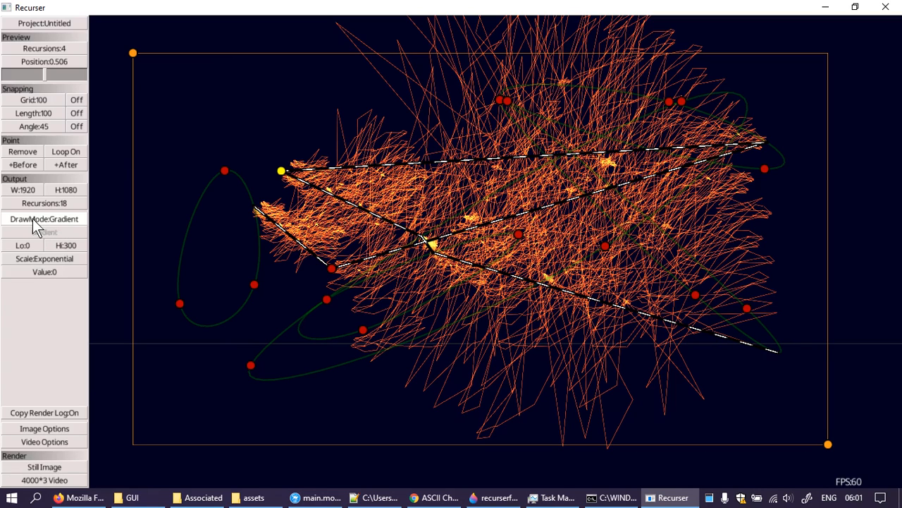
Step: Change the draw mode to Solid and return it to Gradient
click(65, 222)
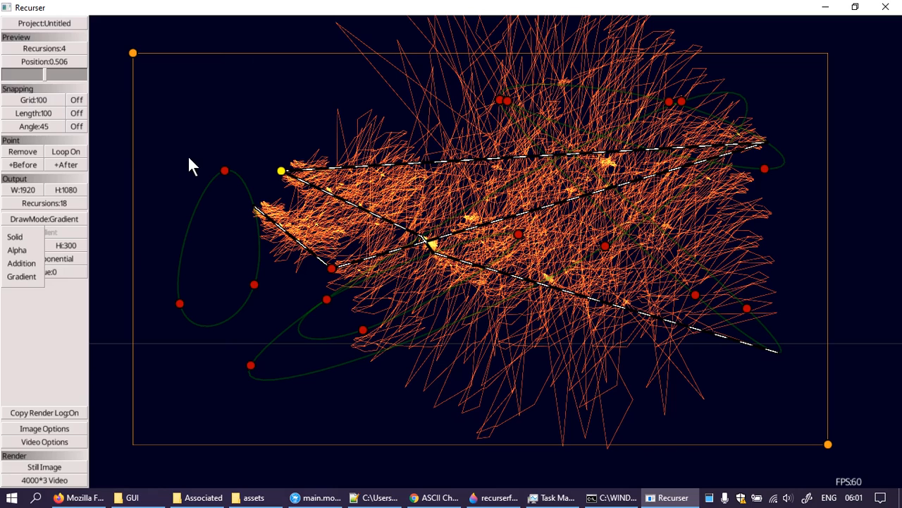
click(21, 238)
click(39, 219)
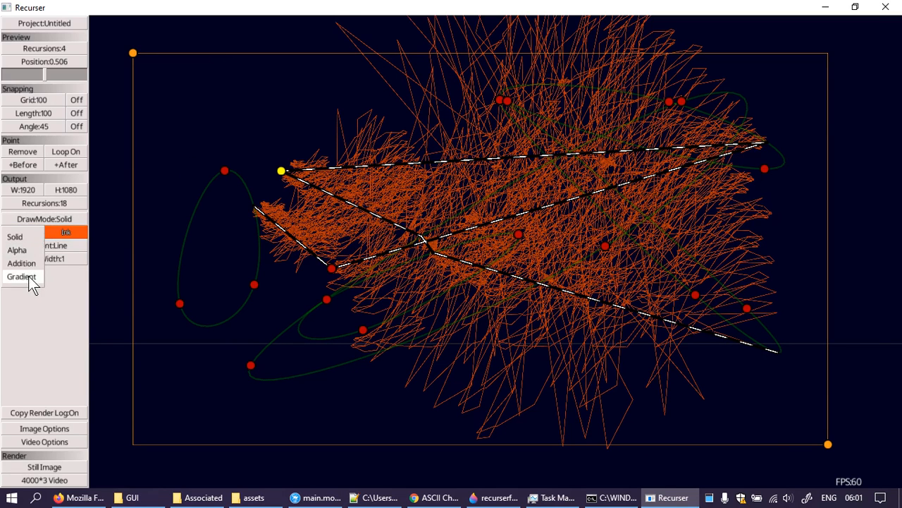
click(21, 277)
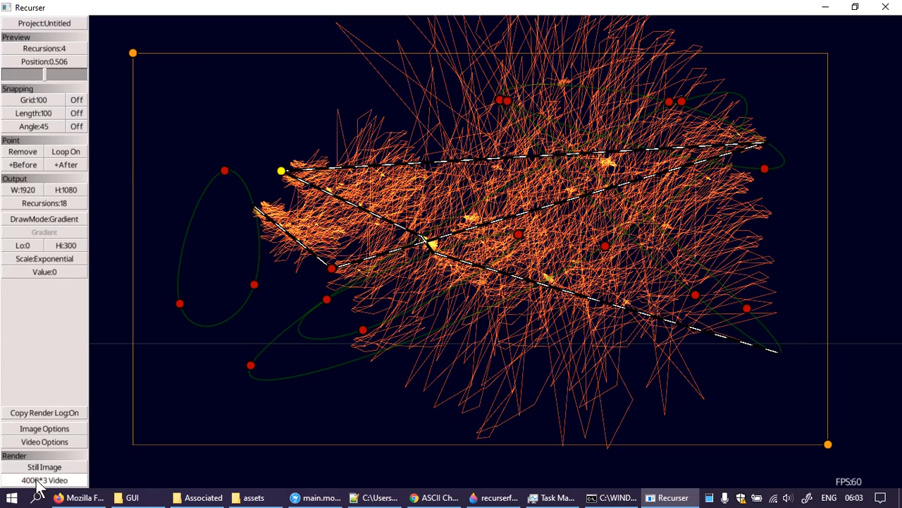
Step: Open and cancel the video options dialog repeatedly to examine where it appears relative to the pointer
click(60, 442)
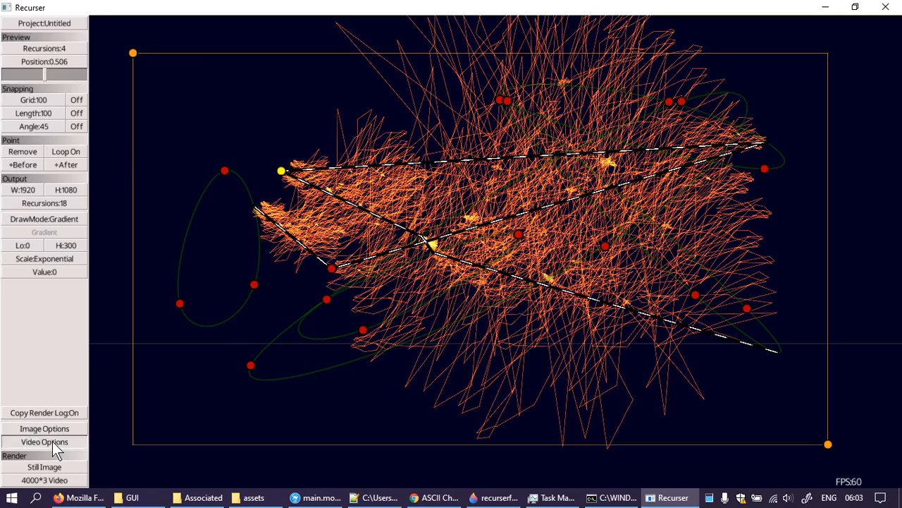
click(111, 477)
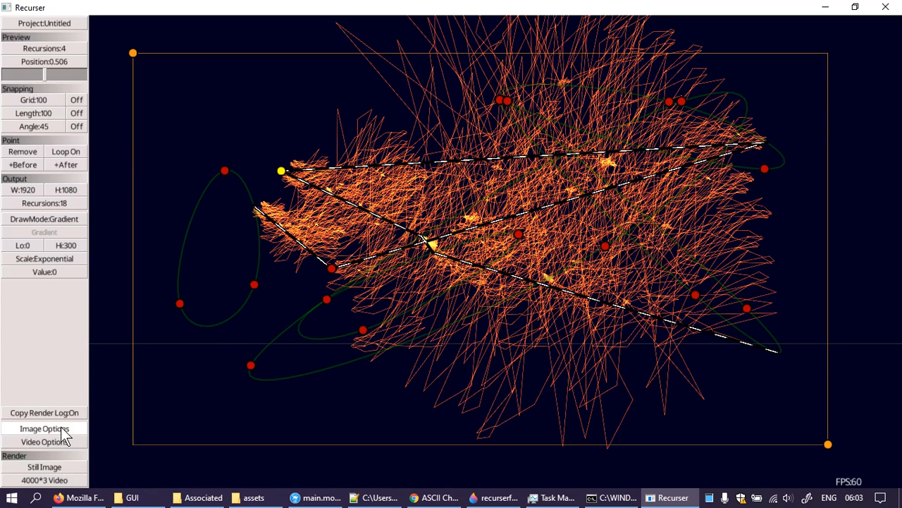
click(65, 443)
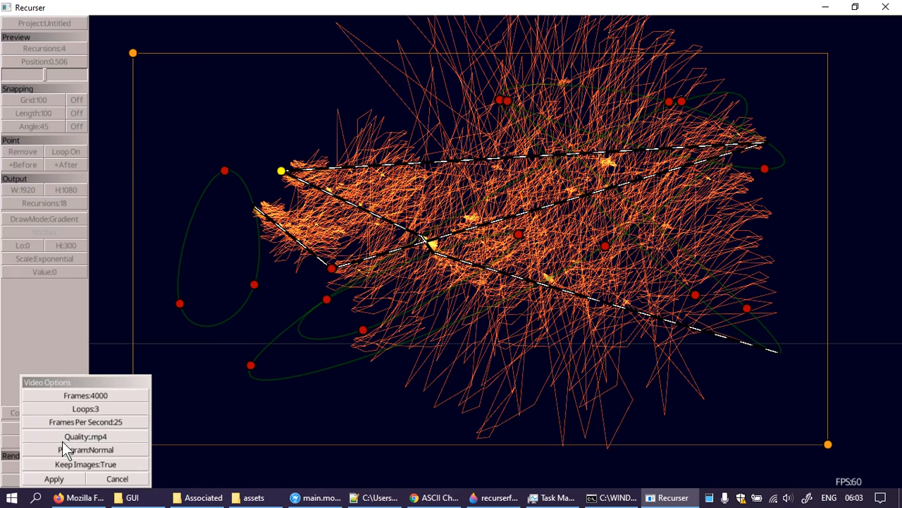
click(116, 478)
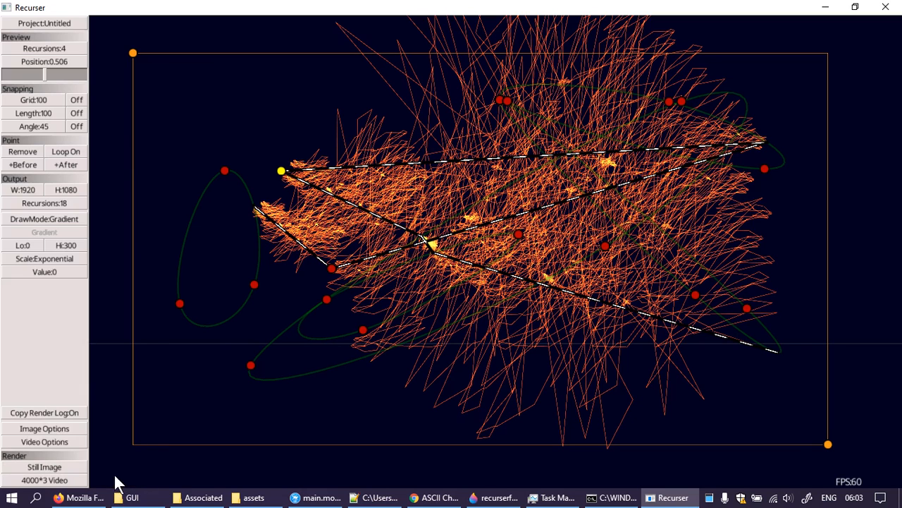
click(70, 443)
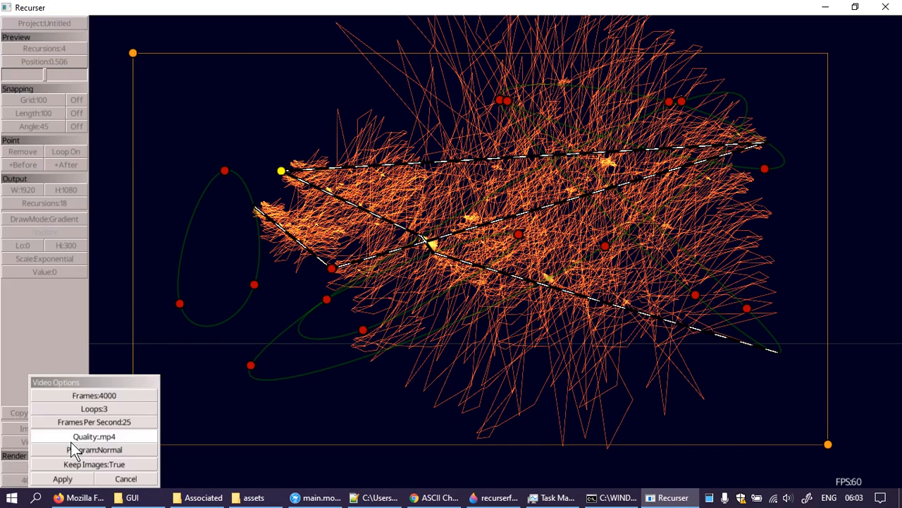
click(115, 476)
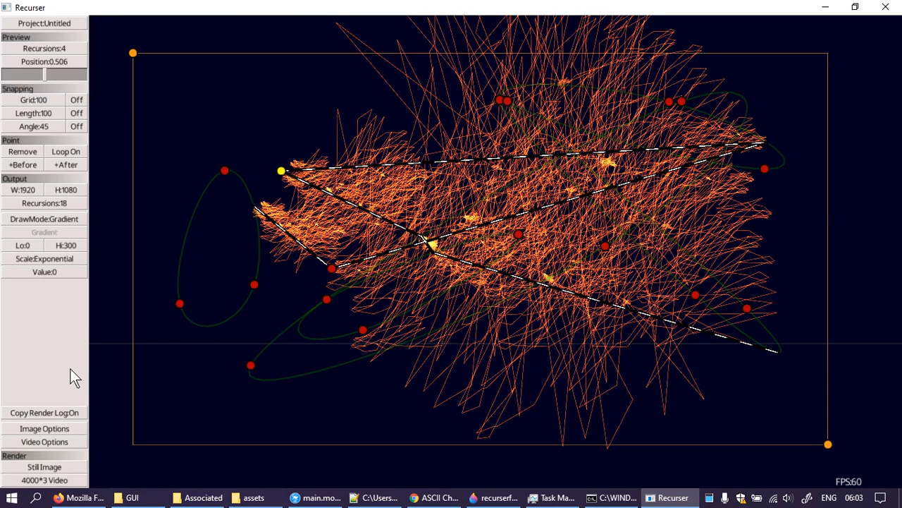
click(61, 441)
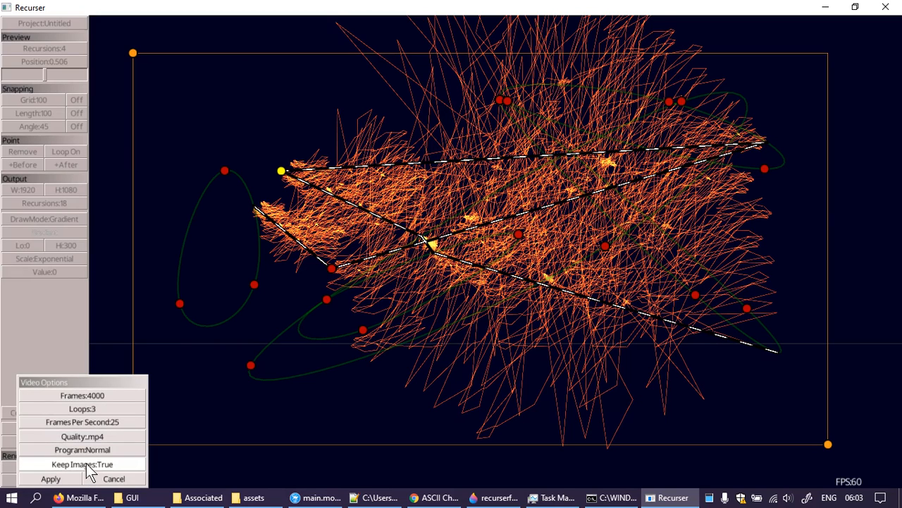
click(113, 479)
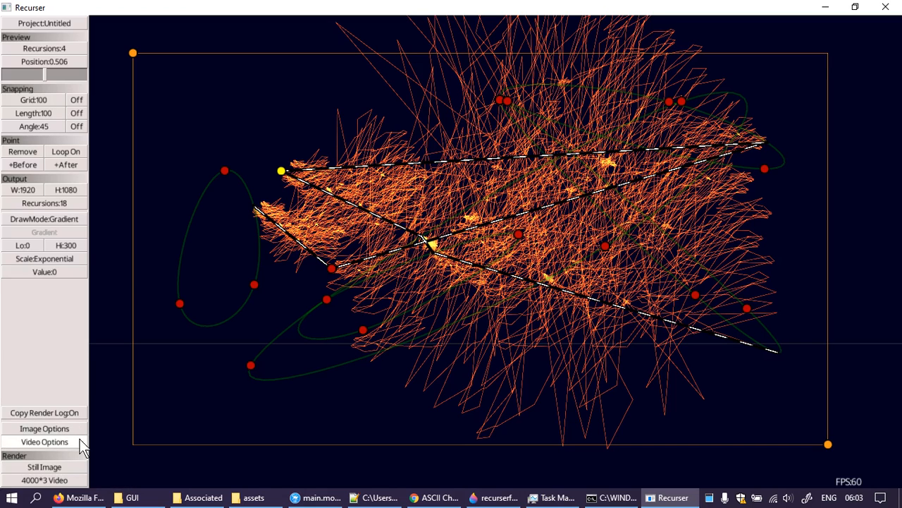
click(80, 442)
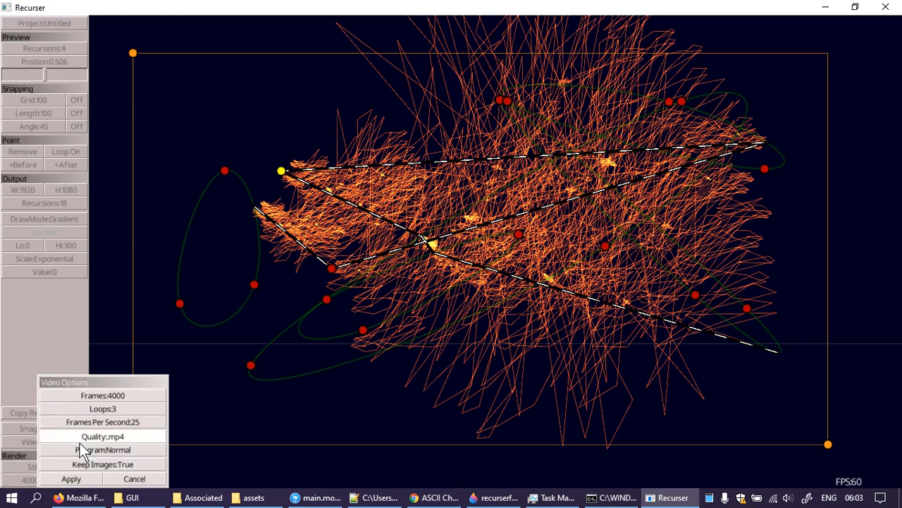
click(127, 479)
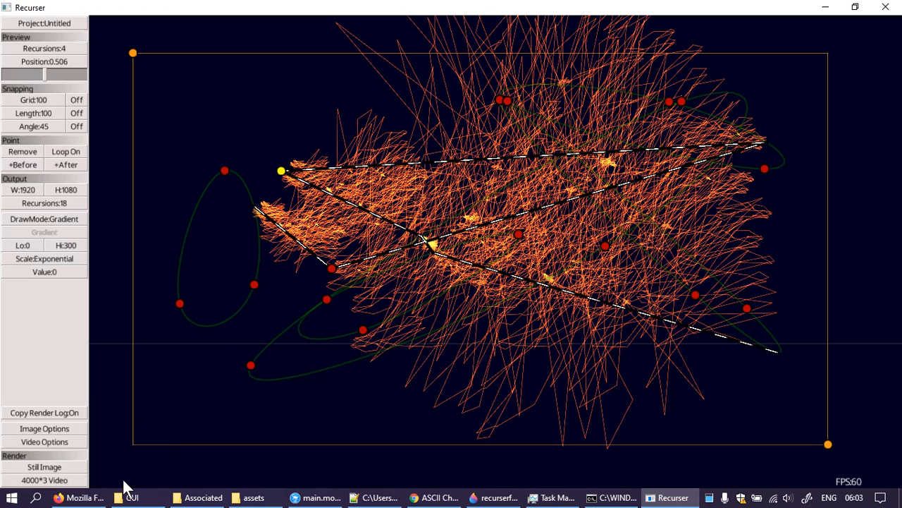
Step: Open the video options, move the dialog onto the drawing area, and cancel it without applying any change
click(58, 444)
drag(71, 383, 223, 325)
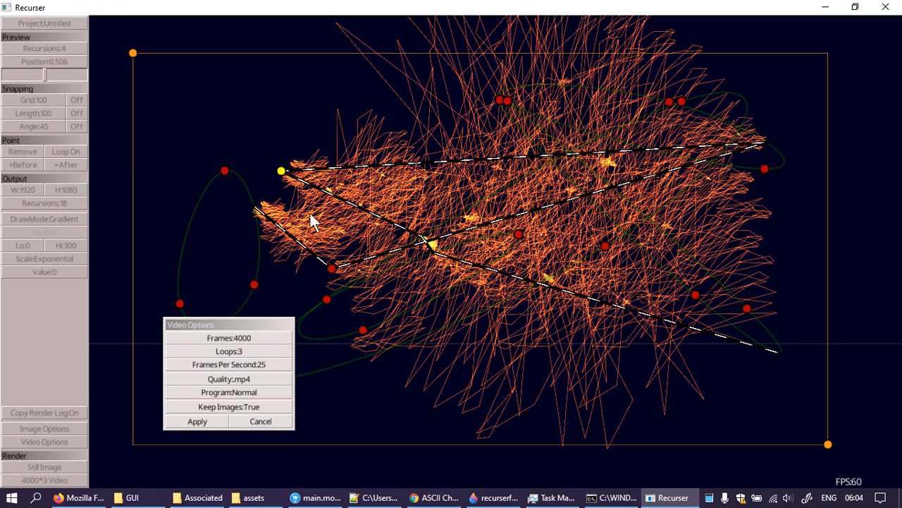
click(261, 421)
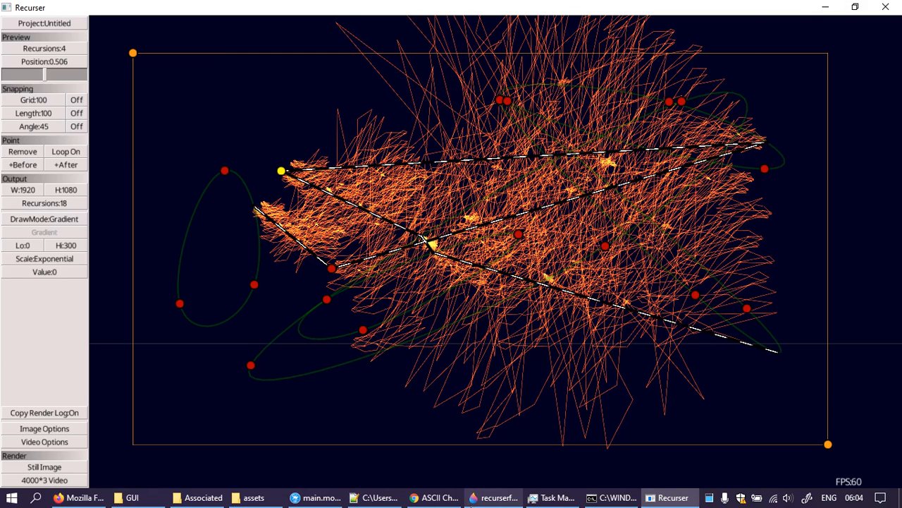
Step: Switch to the recurserfkn500 drawing in Paint 3D and choose the Marker brush, making a small dot near the canvas's upper-left corner
click(495, 497)
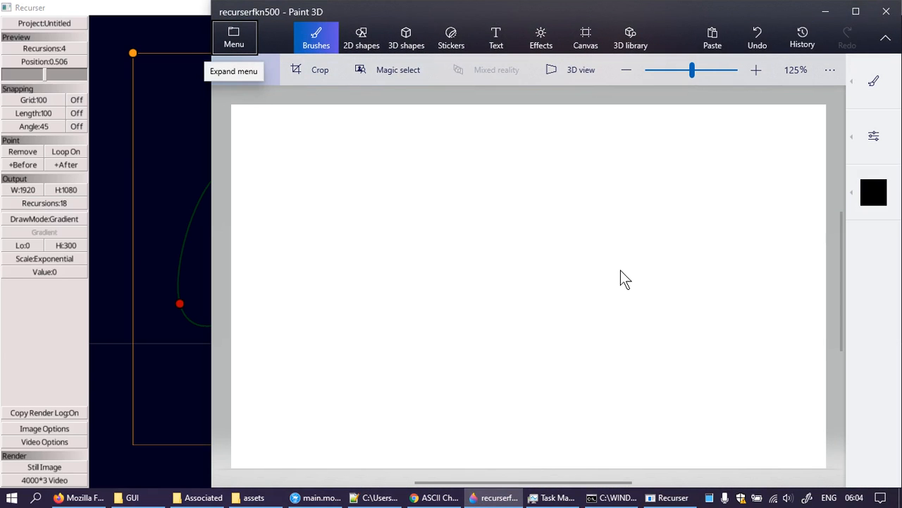
drag(422, 235, 438, 246)
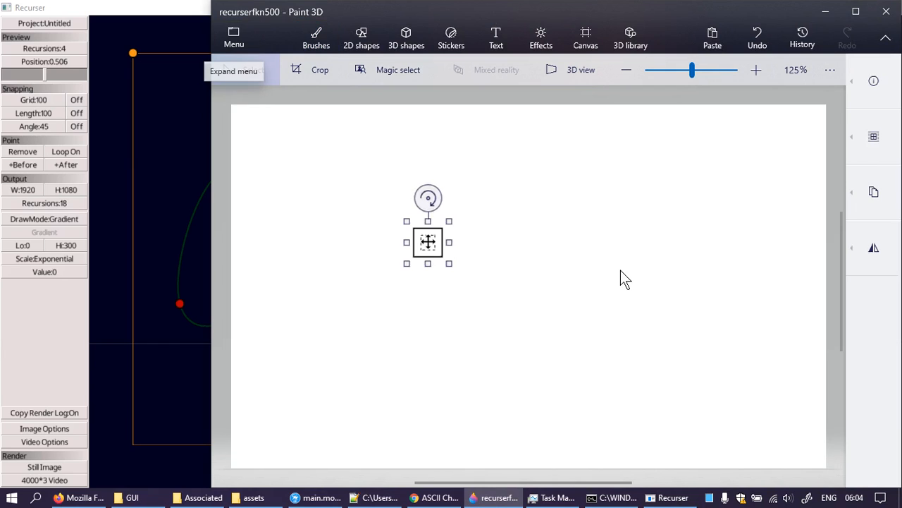
key(Escape)
click(874, 82)
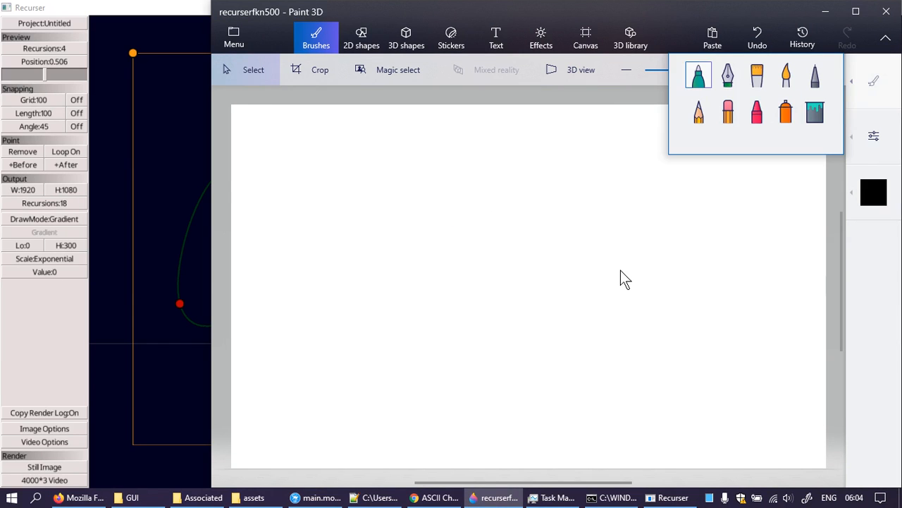
click(698, 75)
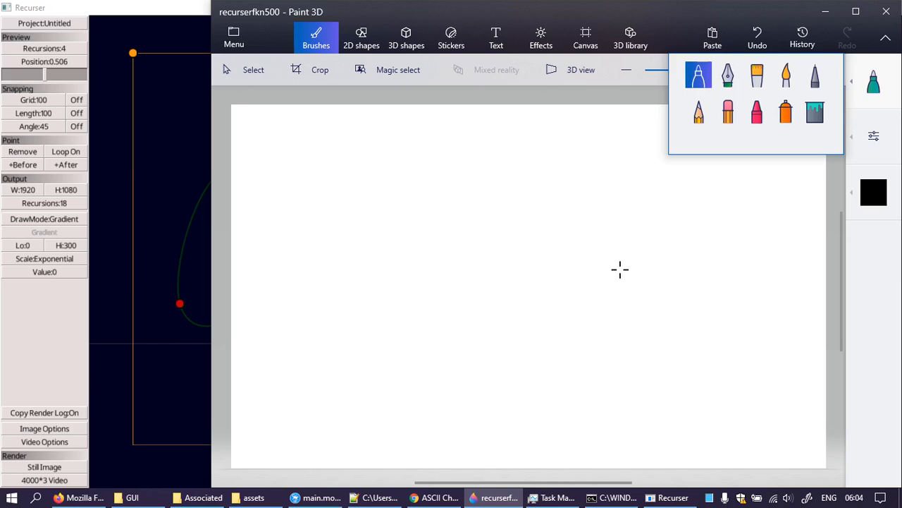
click(255, 132)
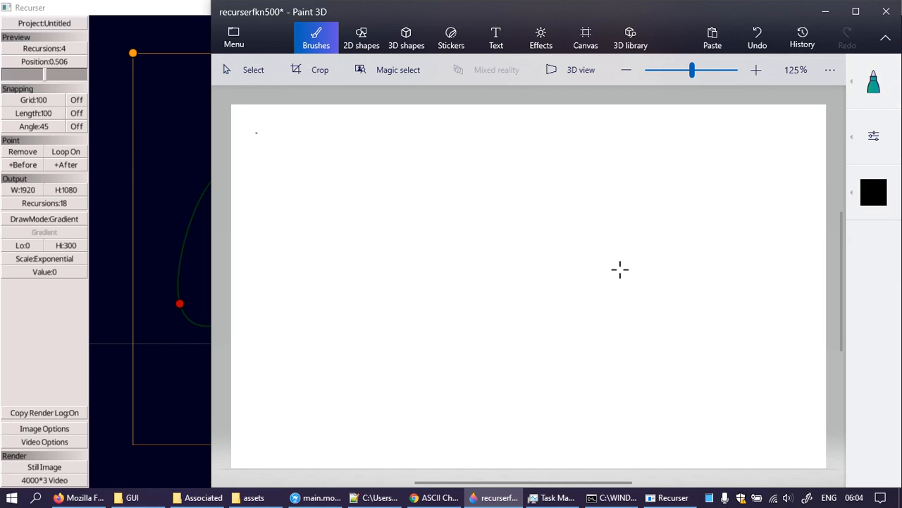
Step: Sketch a large rectangular window outline divided by a thin bar along its upper edge and a narrow column down its left side
drag(287, 156, 642, 152)
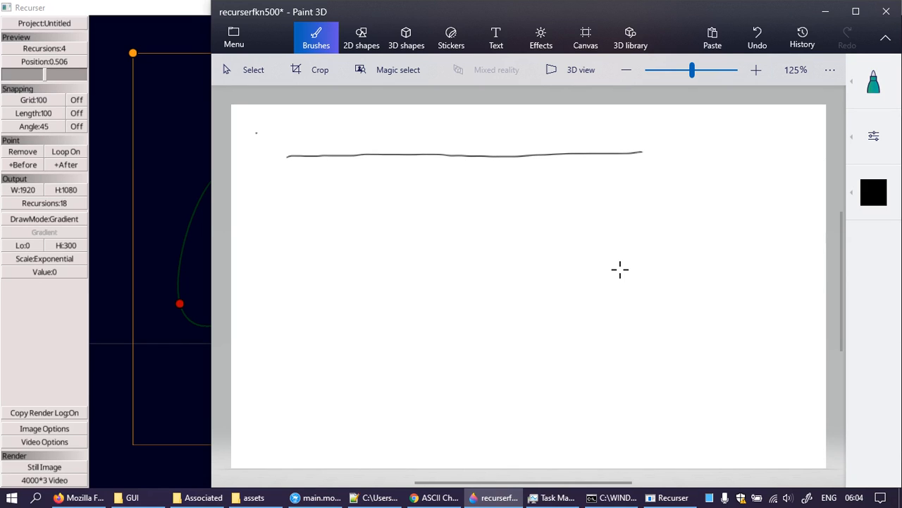
mouse_move(287, 157)
mouse_down()
mouse_move(289, 373)
mouse_move(640, 372)
mouse_up()
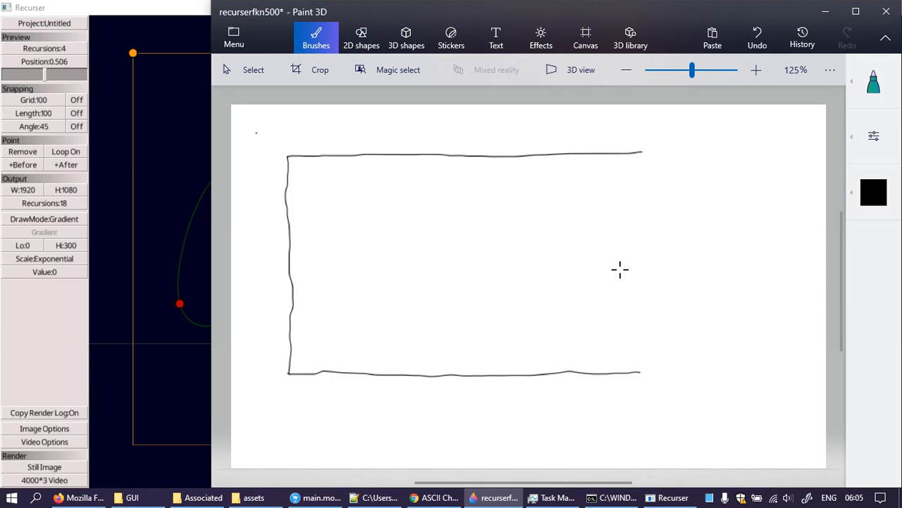
drag(642, 154, 638, 373)
drag(289, 169, 643, 167)
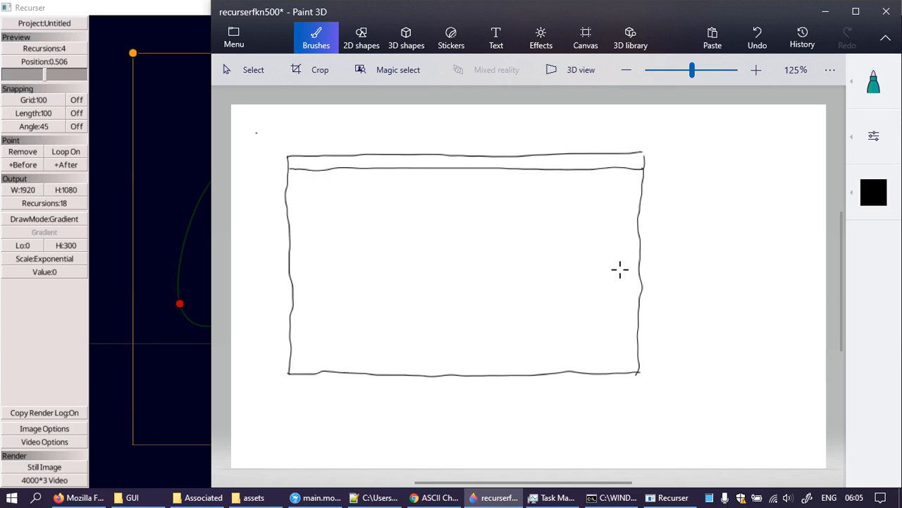
drag(309, 170, 310, 373)
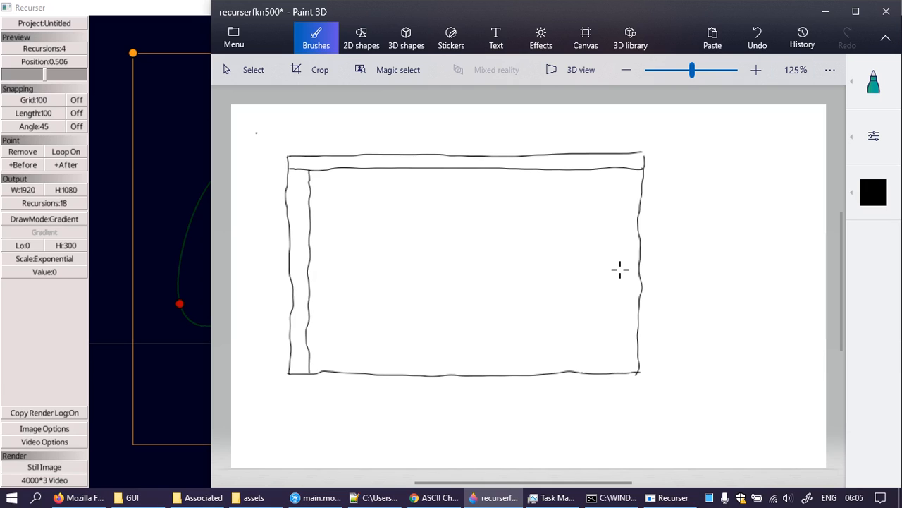
Step: Handwrite "Project / P.recur. / Pos / Pos.Slider / DrawMode / Context /" above the sketched window outline
drag(309, 111, 310, 122)
mouse_move(316, 119)
mouse_down()
mouse_move(388, 112)
mouse_move(388, 127)
mouse_move(393, 118)
mouse_move(415, 125)
mouse_up()
click(337, 115)
drag(421, 120, 525, 121)
mouse_move(537, 111)
mouse_down()
mouse_move(537, 121)
mouse_move(578, 126)
mouse_up()
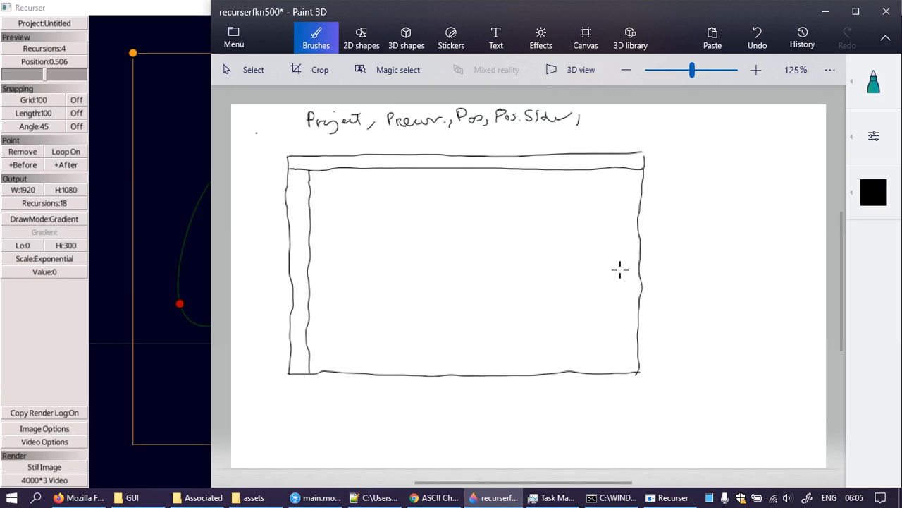
mouse_move(456, 110)
mouse_down()
mouse_move(451, 123)
mouse_move(485, 127)
mouse_up()
drag(373, 110, 367, 127)
drag(583, 109, 575, 125)
mouse_move(599, 110)
mouse_down()
mouse_move(621, 125)
mouse_move(707, 111)
mouse_move(717, 126)
mouse_move(733, 124)
mouse_move(783, 110)
mouse_up()
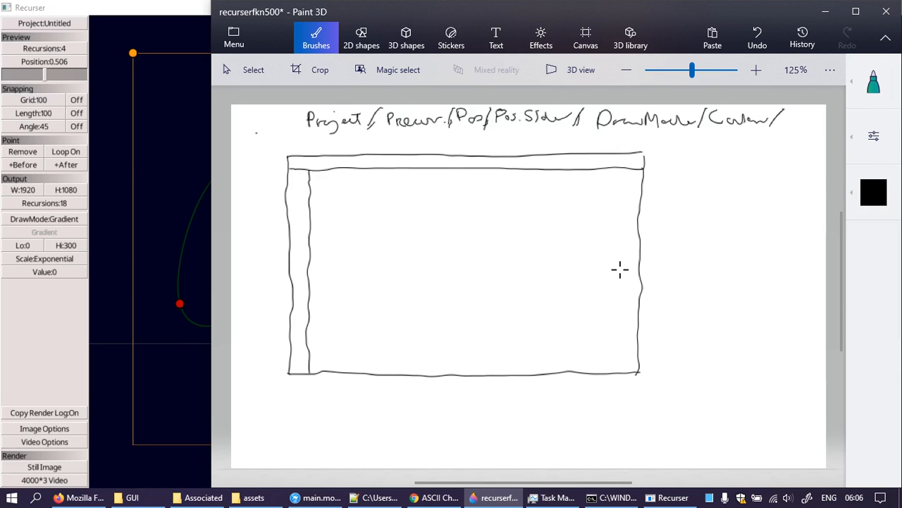
Step: Continue the handwritten list with "Render / Render Options /" beside the window outline's upper-right corner
drag(660, 146, 658, 160)
mouse_move(657, 147)
mouse_down()
mouse_move(675, 155)
mouse_move(721, 151)
mouse_move(725, 159)
mouse_up()
mouse_move(740, 140)
mouse_down()
mouse_move(738, 155)
mouse_move(807, 143)
mouse_up()
mouse_move(761, 158)
mouse_down()
mouse_move(754, 165)
mouse_move(773, 169)
mouse_move(807, 161)
mouse_up()
drag(808, 158, 813, 164)
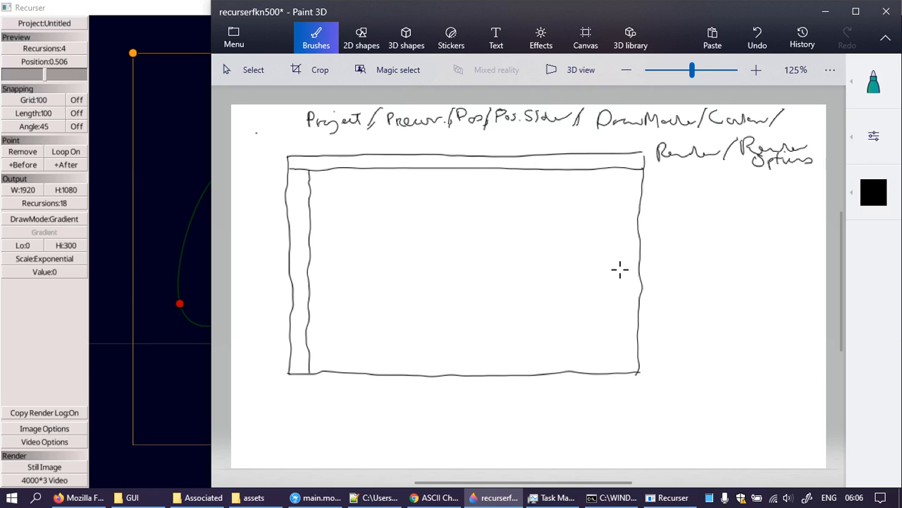
drag(821, 140, 803, 172)
Step: Handwrite "Output W/H" and "Recursions" below the render labels and add a check-like mark beside them
mouse_move(667, 203)
mouse_down()
mouse_move(688, 216)
mouse_move(705, 212)
mouse_move(698, 224)
mouse_move(722, 212)
mouse_up()
mouse_move(727, 199)
mouse_down()
mouse_move(727, 212)
mouse_move(756, 198)
mouse_move(755, 218)
mouse_move(794, 201)
mouse_move(793, 213)
mouse_up()
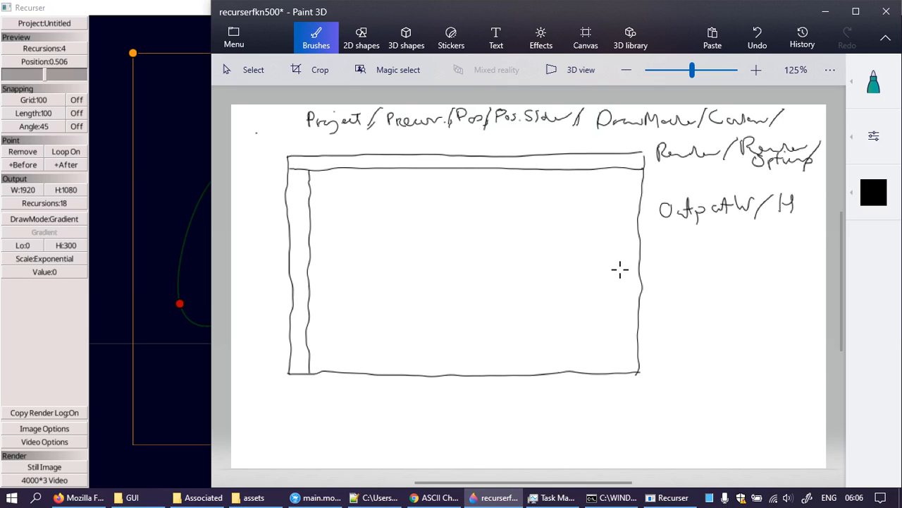
mouse_move(660, 235)
mouse_down()
mouse_move(662, 248)
mouse_move(753, 239)
mouse_move(802, 216)
mouse_up()
mouse_move(812, 246)
mouse_down()
mouse_move(811, 292)
mouse_move(761, 278)
mouse_up()
mouse_move(494, 285)
mouse_down()
mouse_move(561, 306)
mouse_move(585, 299)
mouse_up()
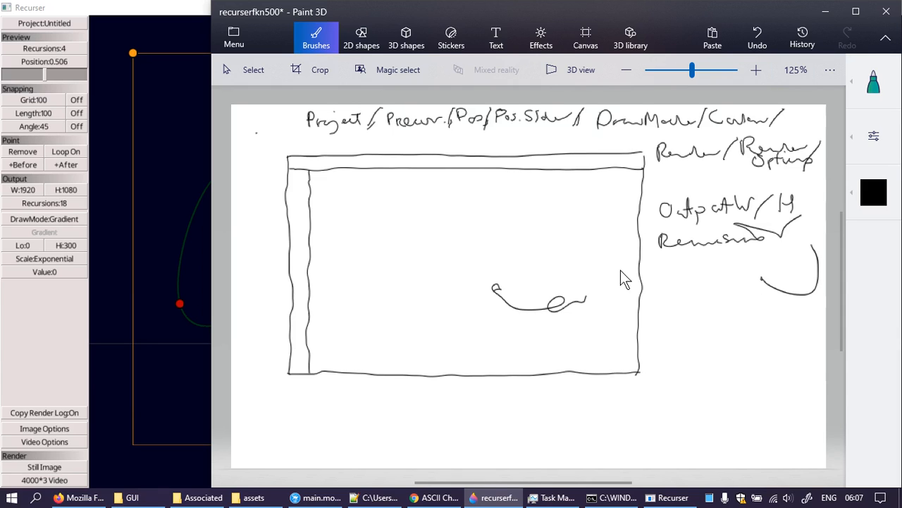
drag(670, 284, 682, 288)
key(ctrl+z)
key(ctrl+z)
key(ctrl+z)
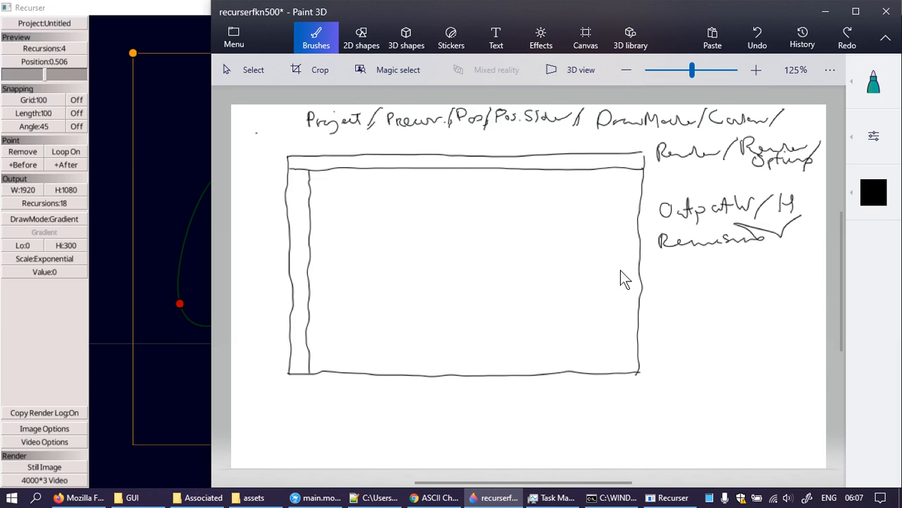
Step: Circle the Output W/H and Recursions notes, add a small loop beside them, and draw an arrow up to Render Options
drag(807, 247, 812, 247)
mouse_move(751, 180)
mouse_down()
mouse_move(650, 211)
mouse_move(746, 266)
mouse_move(806, 209)
mouse_move(756, 184)
mouse_up()
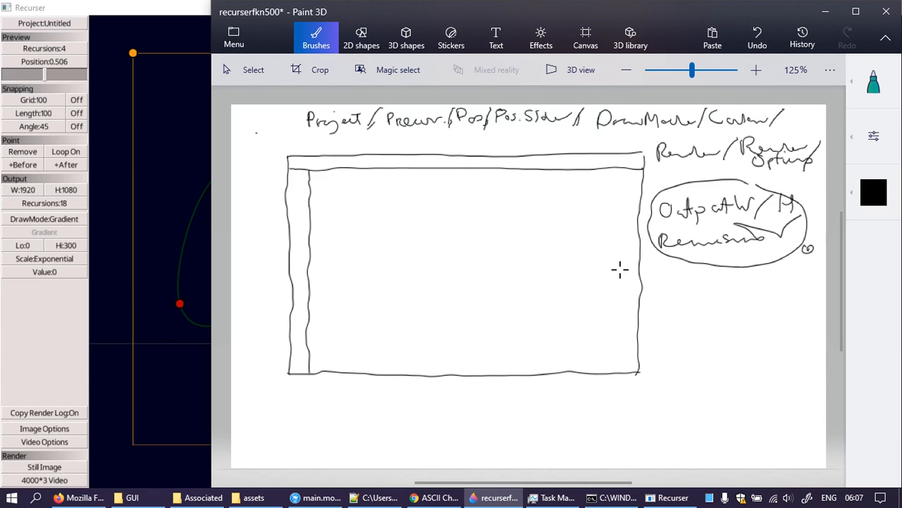
drag(799, 192, 801, 169)
Step: Handwrite "Grid", "Length" and "Angle" below the window outline, with "V." and "On/Off" notes beside Grid
mouse_move(258, 416)
mouse_down()
mouse_move(259, 427)
mouse_move(276, 405)
mouse_move(278, 419)
mouse_up()
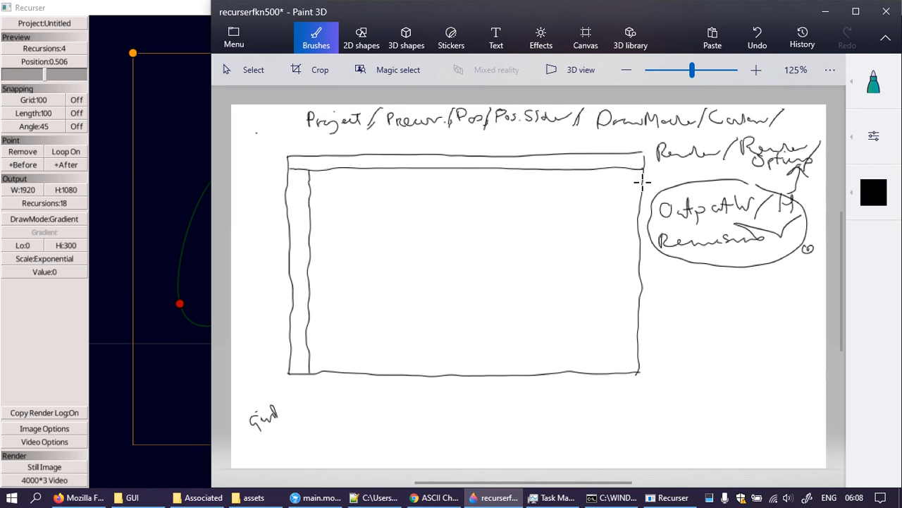
mouse_move(344, 420)
mouse_down()
mouse_move(338, 431)
mouse_move(382, 401)
mouse_move(412, 430)
mouse_move(453, 408)
mouse_up()
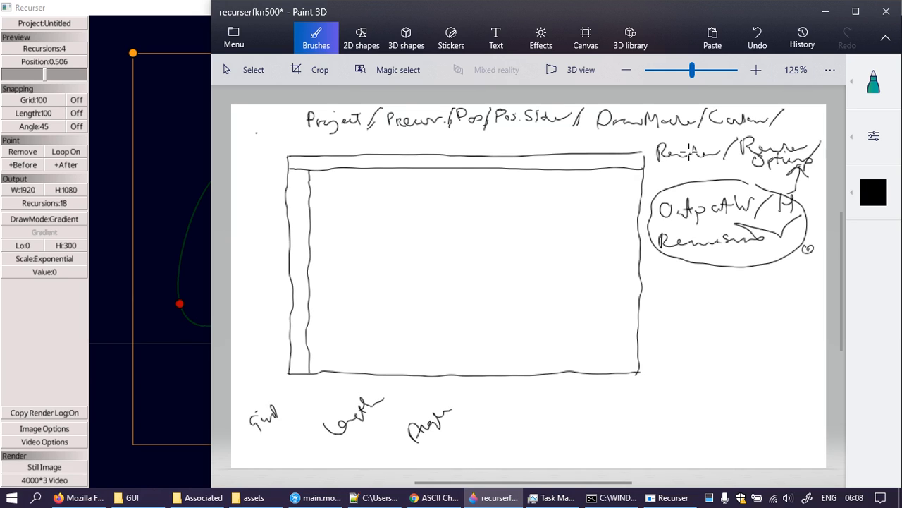
drag(268, 437, 281, 435)
click(292, 437)
mouse_move(300, 410)
mouse_down()
mouse_move(301, 421)
mouse_move(300, 411)
mouse_move(317, 412)
mouse_move(319, 386)
mouse_move(328, 404)
mouse_up()
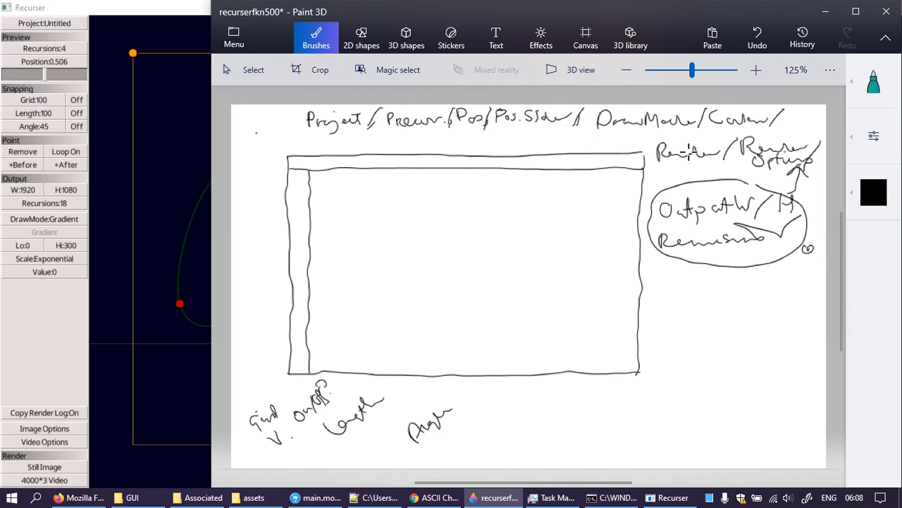
Step: Sketch a boxed grid button with a # symbol and a small toggle above the Grid label, with an arrow pointing down at it
mouse_move(249, 375)
mouse_down()
mouse_move(247, 389)
mouse_move(256, 379)
mouse_up()
mouse_move(244, 385)
mouse_down()
mouse_move(257, 383)
mouse_move(258, 398)
mouse_move(246, 402)
mouse_up()
mouse_move(256, 337)
mouse_down()
mouse_move(265, 368)
mouse_move(259, 406)
mouse_move(238, 374)
mouse_up()
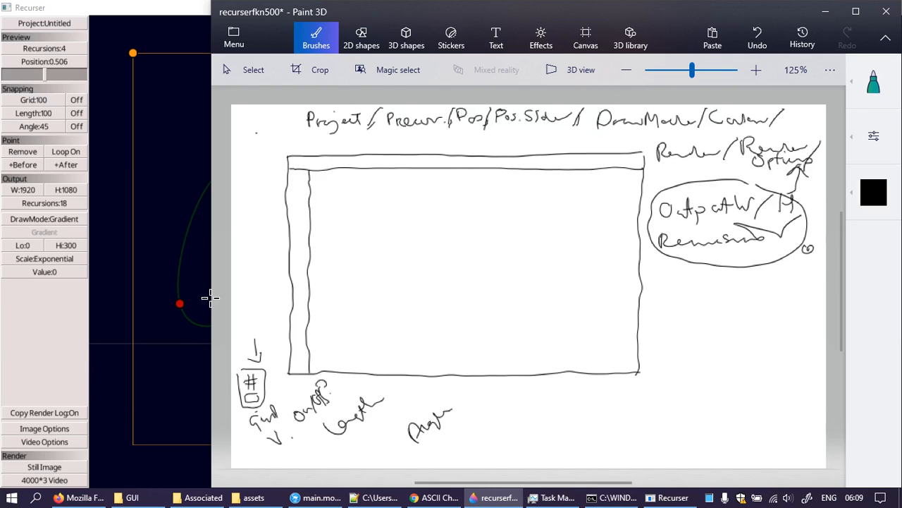
Step: Sketch ruler and angle symbols under the Length and Angle labels, and bracket the snapping notes as one group
mouse_move(326, 449)
mouse_down()
mouse_move(325, 457)
mouse_move(348, 458)
mouse_up()
drag(385, 445, 389, 457)
drag(465, 399, 462, 441)
drag(242, 451, 261, 464)
drag(268, 386, 287, 384)
drag(437, 384, 457, 395)
drag(458, 446, 442, 461)
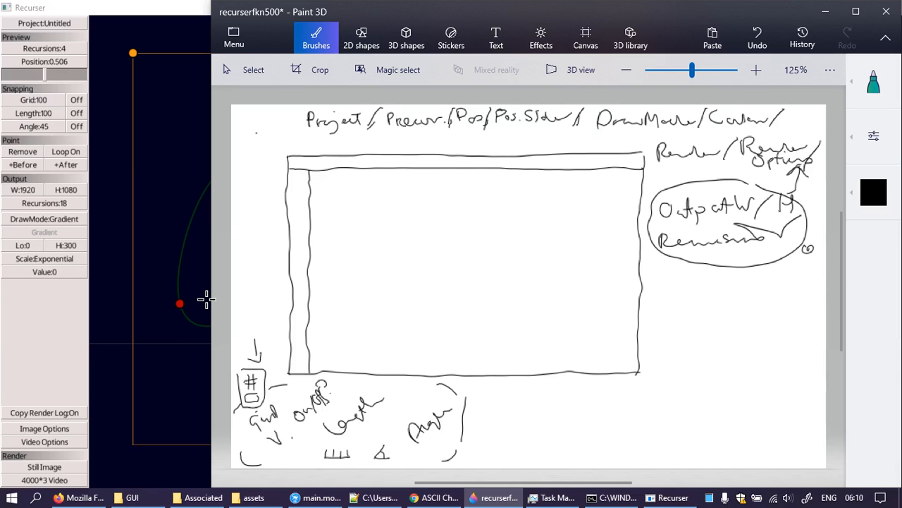
Step: Handwrite "Remove", "Loop Flag", "+Before" and "+After" beside the snapping group below the window outline
mouse_move(483, 392)
mouse_down()
mouse_move(485, 405)
mouse_move(555, 387)
mouse_up()
mouse_move(496, 417)
mouse_down()
mouse_move(529, 417)
mouse_move(528, 405)
mouse_move(535, 414)
mouse_move(549, 392)
mouse_move(576, 399)
mouse_up()
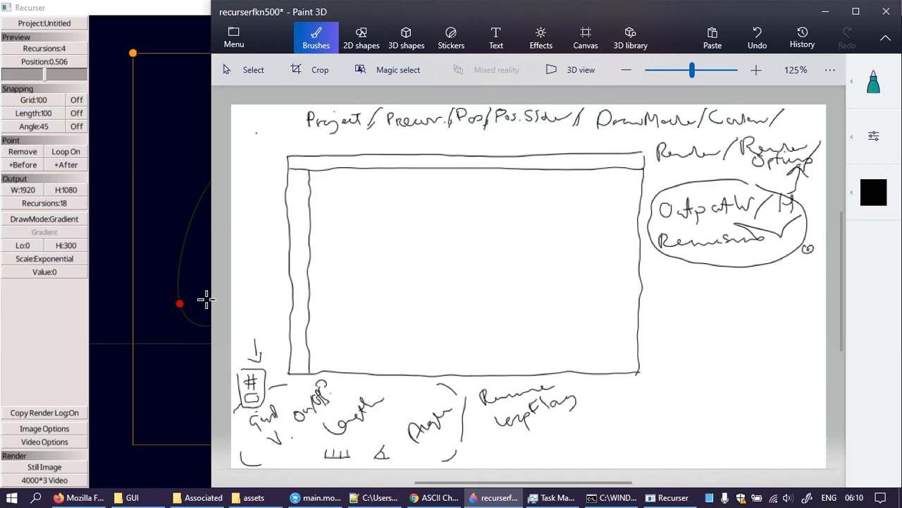
drag(521, 449, 532, 447)
mouse_move(526, 442)
mouse_down()
mouse_move(526, 452)
mouse_move(549, 436)
mouse_move(557, 443)
mouse_move(591, 418)
mouse_move(589, 445)
mouse_up()
mouse_move(584, 441)
mouse_down()
mouse_move(584, 454)
mouse_move(601, 429)
mouse_up()
mouse_move(601, 429)
mouse_down()
mouse_move(607, 447)
mouse_move(611, 428)
mouse_move(615, 444)
mouse_up()
mouse_move(616, 429)
mouse_down()
mouse_move(624, 446)
mouse_move(643, 416)
mouse_up()
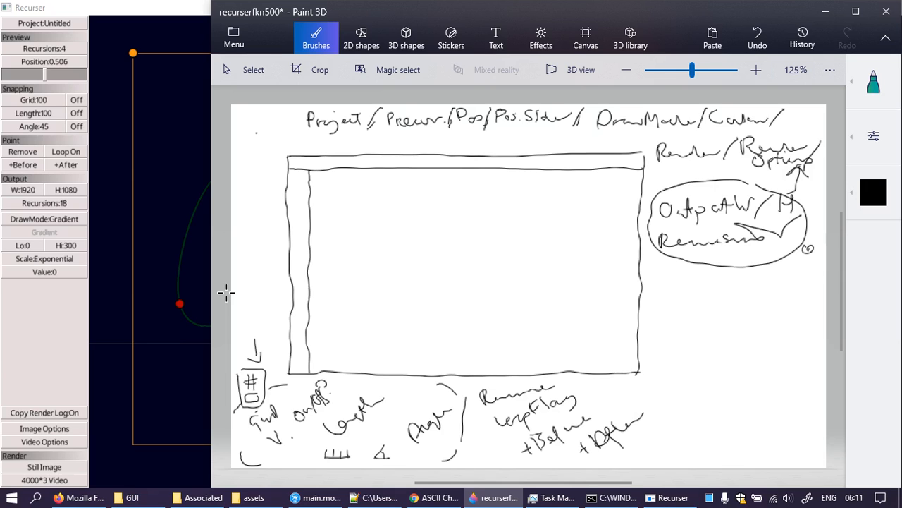
Step: Sketch two plus-with-arrow symbols for before and after, plus closed and open loop symbols, beside the point labels
mouse_move(625, 392)
mouse_down()
mouse_move(640, 390)
mouse_move(634, 398)
mouse_up()
mouse_move(635, 383)
mouse_down()
mouse_move(620, 393)
mouse_move(671, 387)
mouse_up()
mouse_move(665, 382)
mouse_down()
mouse_move(666, 392)
mouse_move(678, 389)
mouse_up()
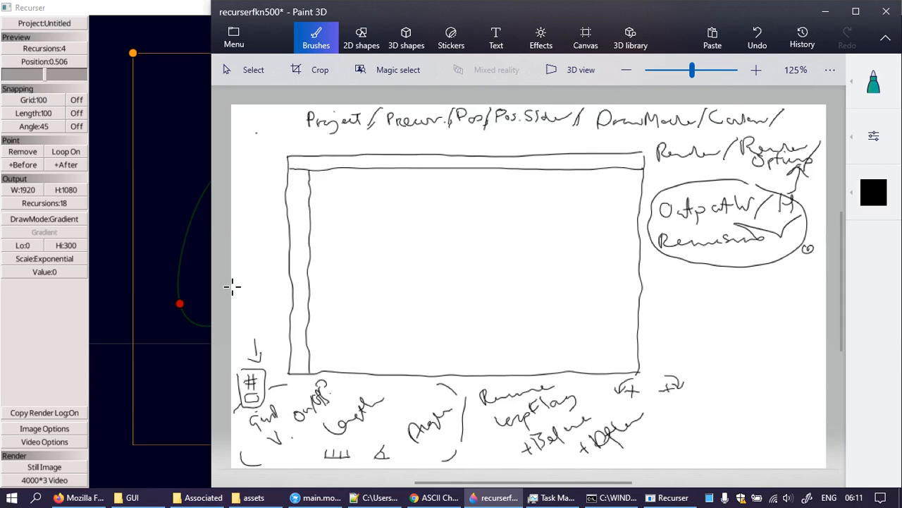
mouse_move(666, 421)
mouse_down()
mouse_move(655, 426)
mouse_move(665, 444)
mouse_move(680, 426)
mouse_move(667, 421)
mouse_move(701, 437)
mouse_move(709, 421)
mouse_up()
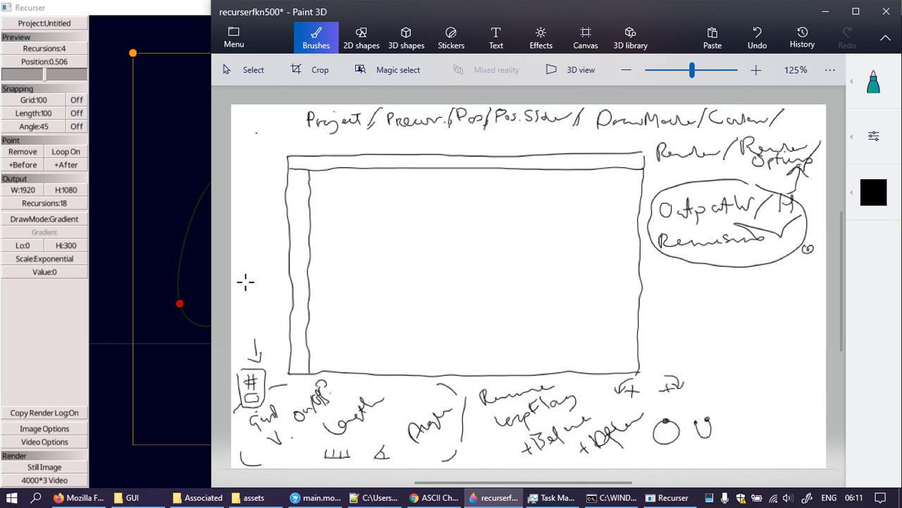
mouse_move(719, 396)
mouse_down()
mouse_move(730, 409)
mouse_move(748, 399)
mouse_move(727, 426)
mouse_move(716, 401)
mouse_up()
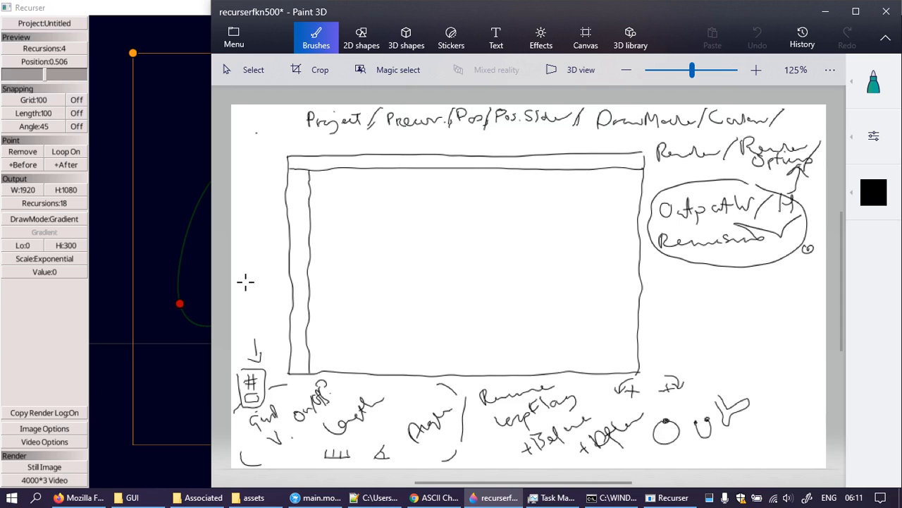
key(ctrl+z)
key(ctrl+z)
Step: Sketch an X symbol for Remove and enclose the point labels and symbols in brackets as a group
drag(707, 369, 725, 393)
drag(730, 368, 709, 392)
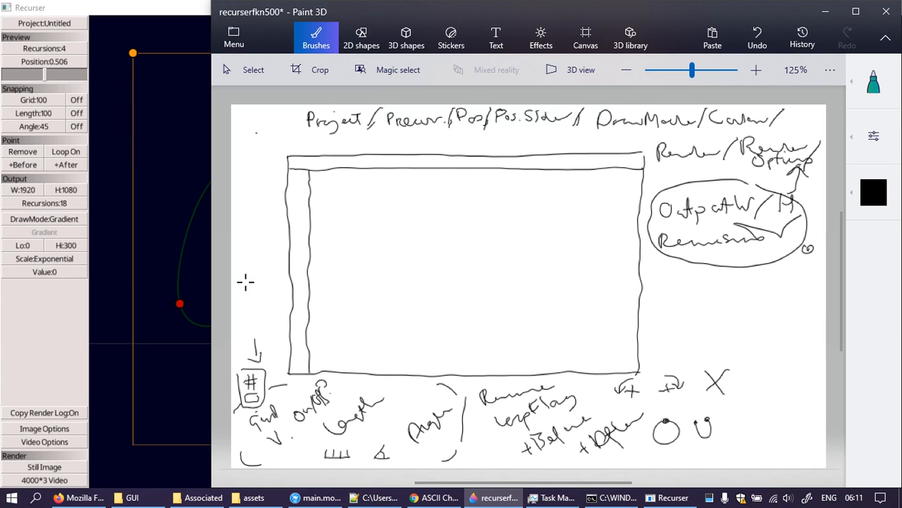
drag(482, 385, 474, 430)
drag(672, 364, 718, 438)
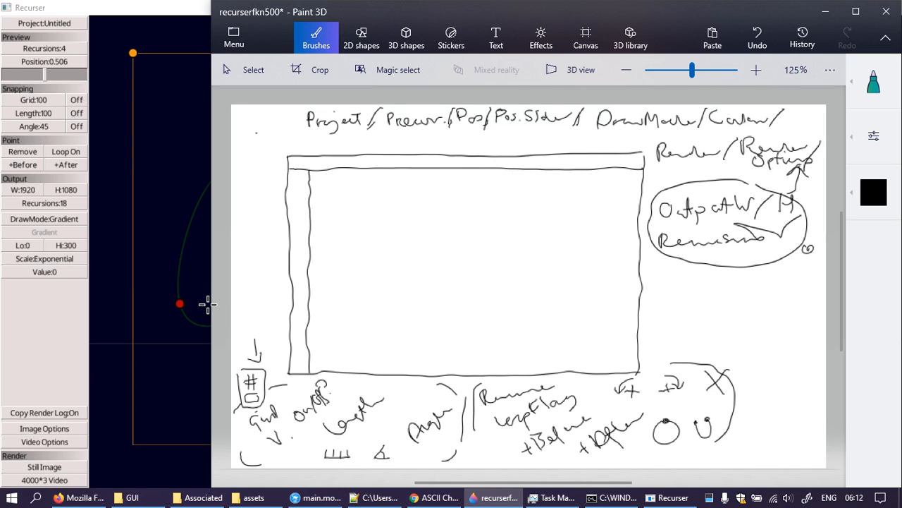
Step: Handwrite "Show Guides" and "Show Frame" beside the narrow column, separated by a line and enclosed by brackets
drag(235, 211, 272, 203)
mouse_move(250, 220)
mouse_down()
mouse_move(274, 222)
mouse_move(240, 246)
mouse_move(244, 254)
mouse_move(281, 234)
mouse_up()
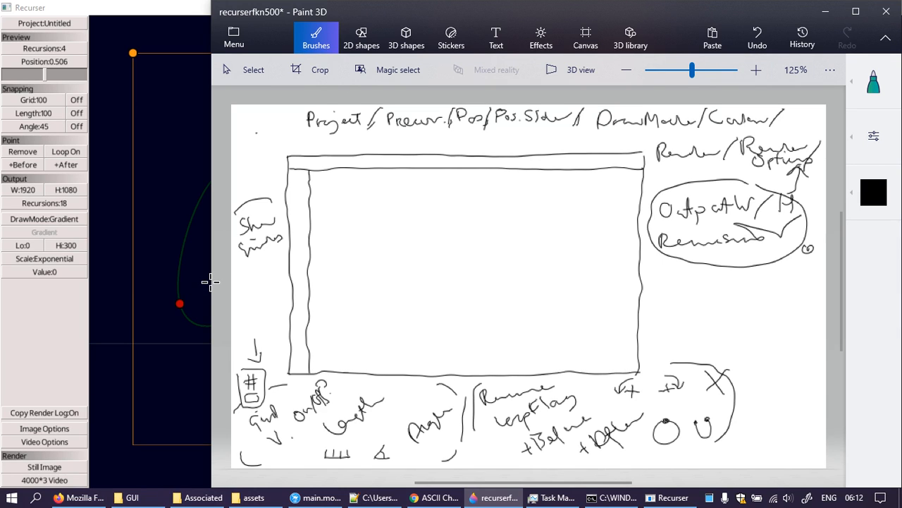
mouse_move(241, 265)
mouse_down()
mouse_move(275, 260)
mouse_move(241, 285)
mouse_move(275, 278)
mouse_move(251, 307)
mouse_move(284, 295)
mouse_up()
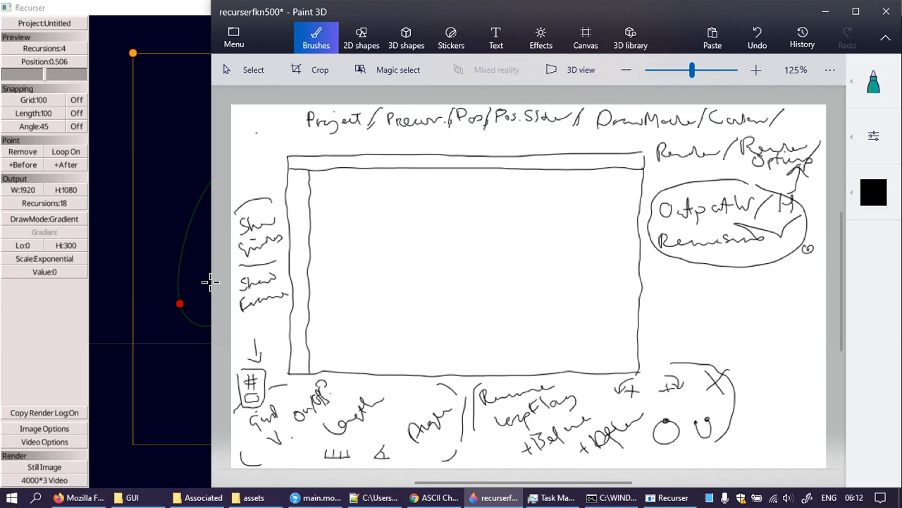
drag(238, 325, 280, 321)
Step: Draw a large curved boundary in the canvas's lower-right area and add a small circular symbol beside it
mouse_move(818, 278)
mouse_down()
mouse_move(776, 278)
mouse_move(733, 298)
mouse_move(711, 361)
mouse_up()
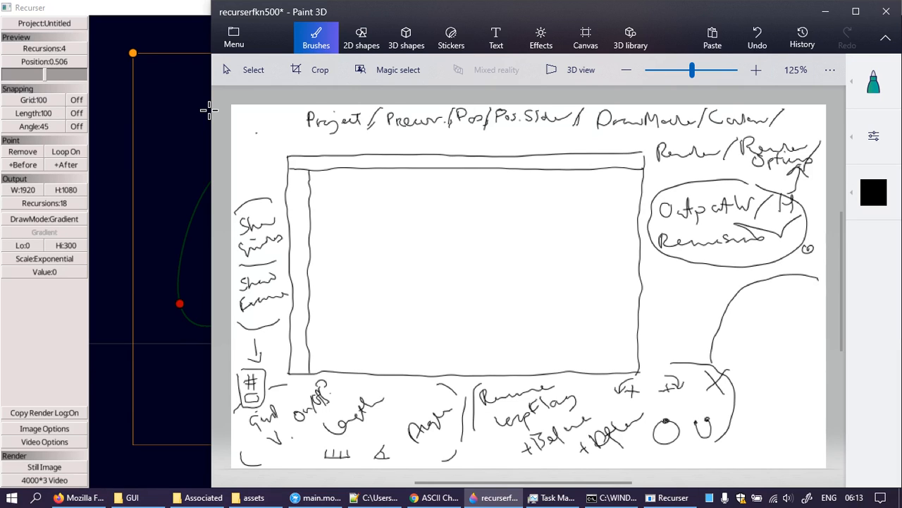
drag(719, 437, 723, 460)
drag(688, 341, 694, 344)
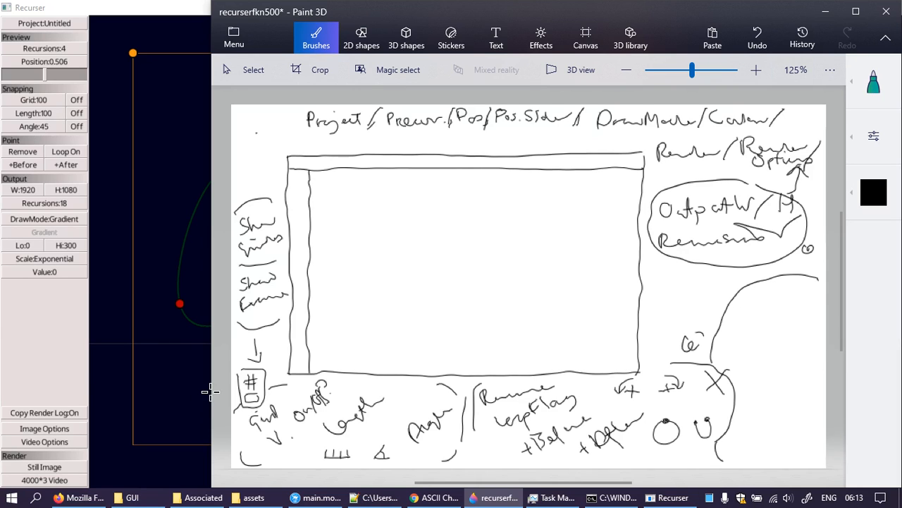
Step: Handwrite "+Before", "+After" and "Loop Flag" inside the curved boundary at the canvas's lower right
drag(746, 327, 750, 331)
mouse_move(756, 314)
mouse_down()
mouse_move(790, 318)
mouse_move(787, 338)
mouse_move(798, 317)
mouse_move(821, 309)
mouse_up()
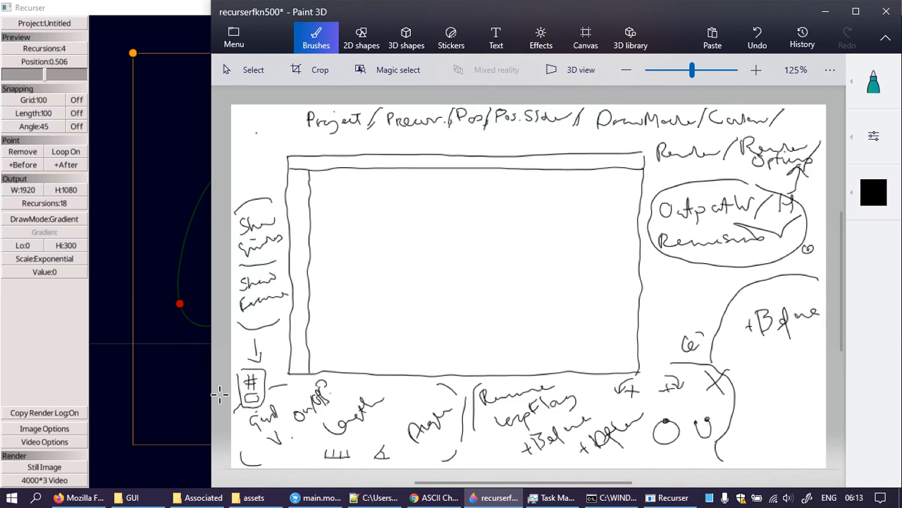
drag(751, 364, 762, 363)
drag(756, 356, 756, 372)
mouse_move(765, 370)
mouse_down()
mouse_move(774, 344)
mouse_move(779, 369)
mouse_up()
mouse_move(778, 350)
mouse_down()
mouse_move(780, 371)
mouse_move(814, 353)
mouse_up()
drag(752, 379, 762, 396)
drag(768, 387, 791, 388)
drag(784, 386, 783, 408)
drag(798, 371, 796, 389)
drag(795, 384, 817, 387)
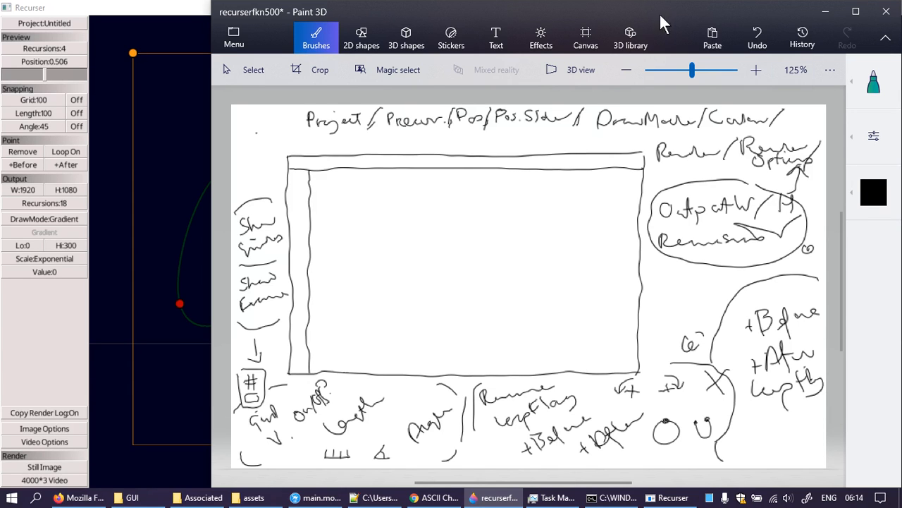
Step: Lower the Paint 3D window to view Recurser behind it, maximize Paint 3D, and switch to Recurser
mouse_move(660, 28)
mouse_down()
mouse_move(532, 420)
mouse_move(548, 440)
mouse_up()
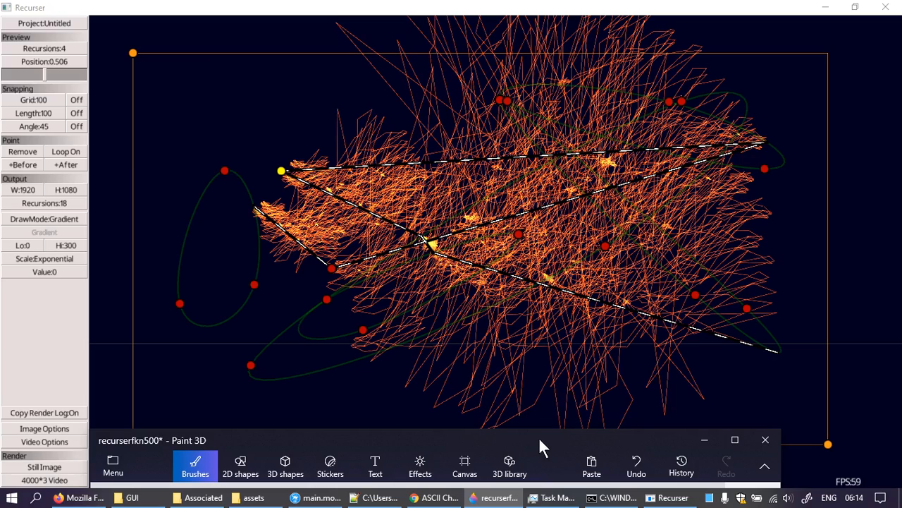
mouse_move(535, 436)
mouse_down()
mouse_move(562, 406)
mouse_move(614, 195)
mouse_move(621, 19)
mouse_move(613, 1)
mouse_up()
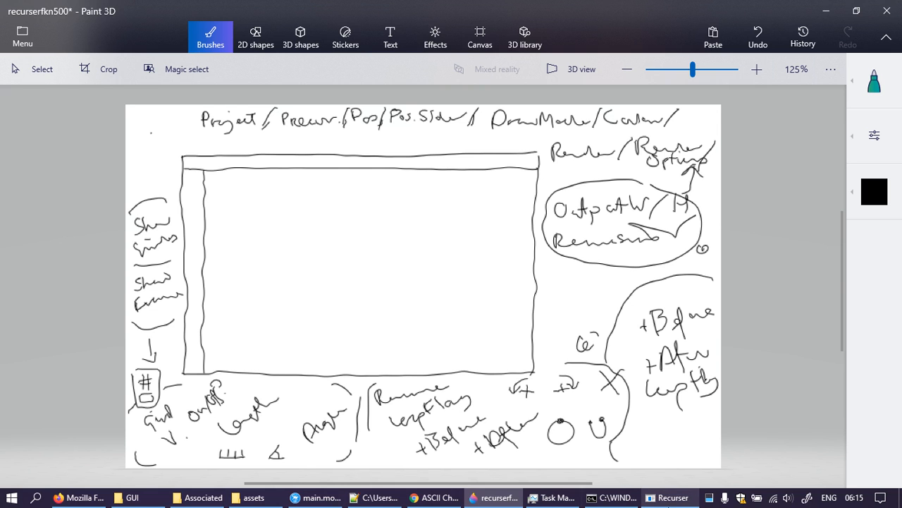
click(670, 497)
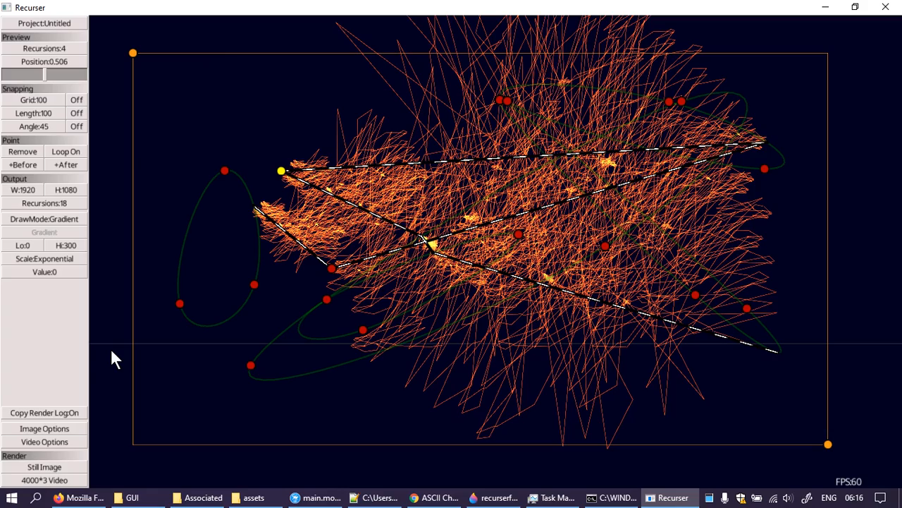
Step: Check the recording console and move the selected yellow point down and to the left in Recurser
click(621, 500)
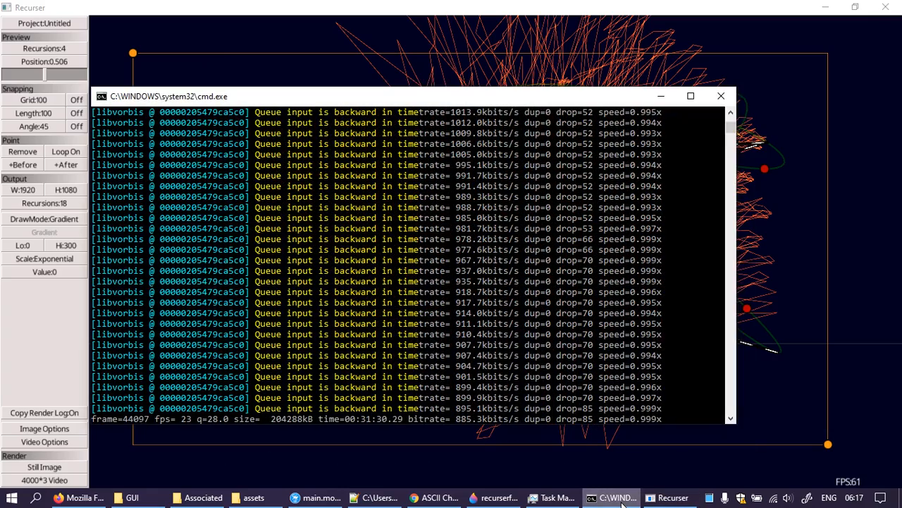
click(620, 499)
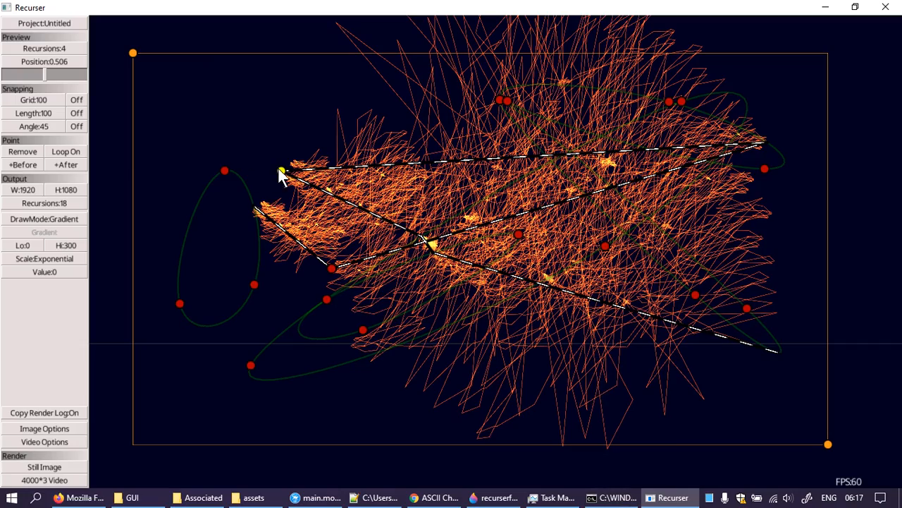
drag(282, 171, 223, 207)
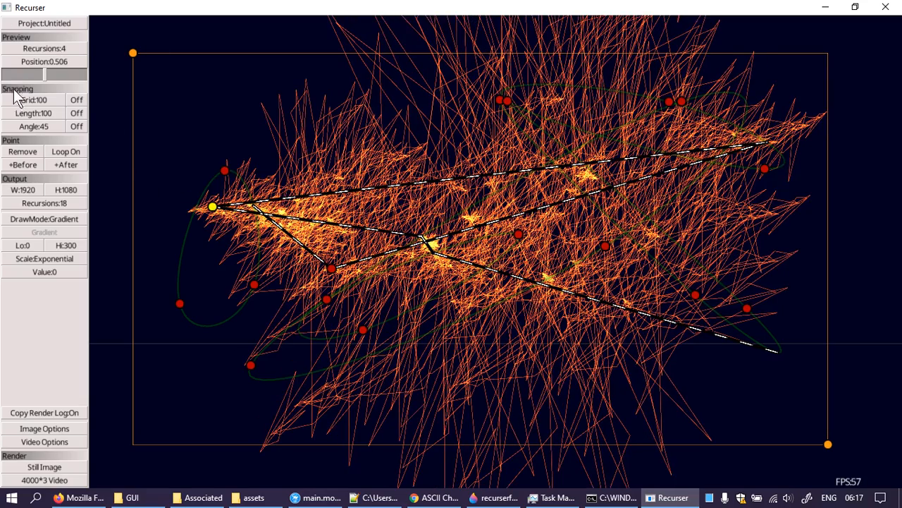
click(618, 497)
click(619, 498)
Step: Switch to Paint 3D and mark item positions along the window sketch's upper bar, bracketing the wide middle section
click(496, 497)
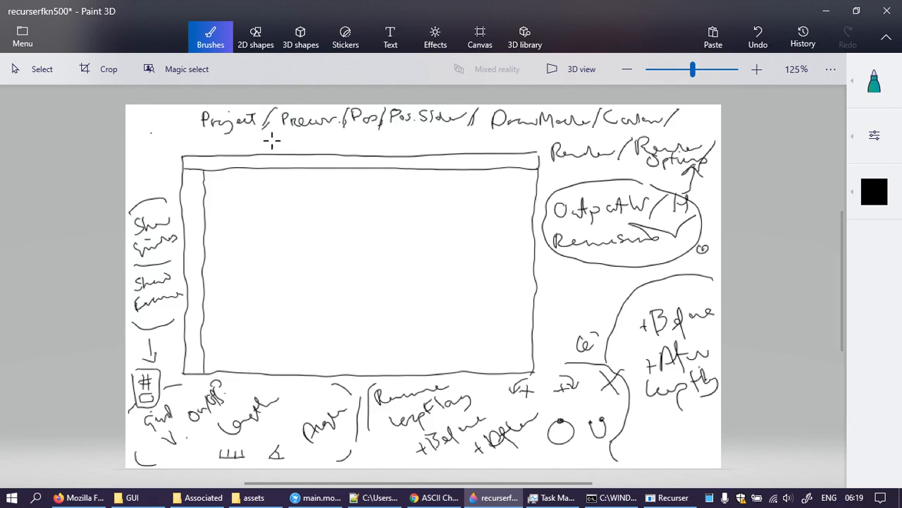
click(236, 143)
drag(264, 143, 266, 143)
click(260, 141)
click(291, 144)
click(514, 147)
click(473, 149)
click(444, 149)
mouse_move(291, 143)
mouse_down()
mouse_move(294, 134)
mouse_move(444, 140)
mouse_up()
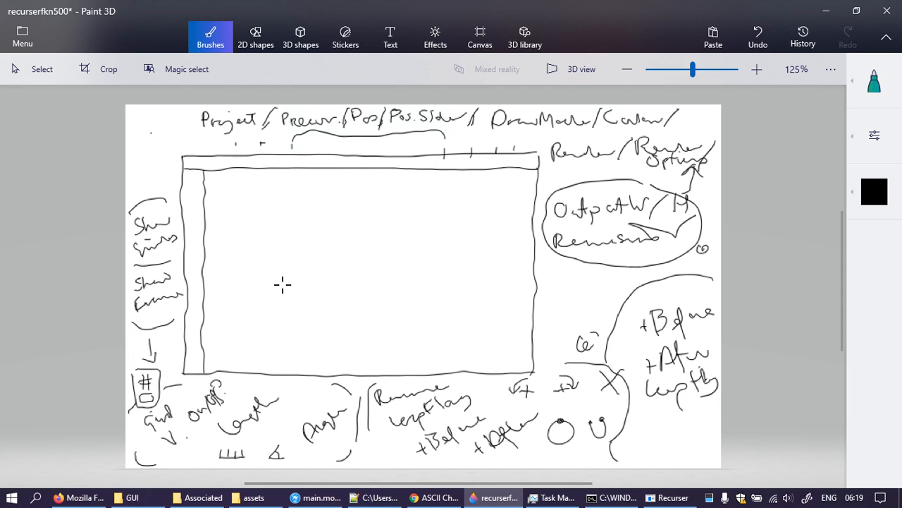
Step: Minimize Paint 3D and Recurser to bring up main.monkey2 in Ted2Go
click(826, 13)
key(super)
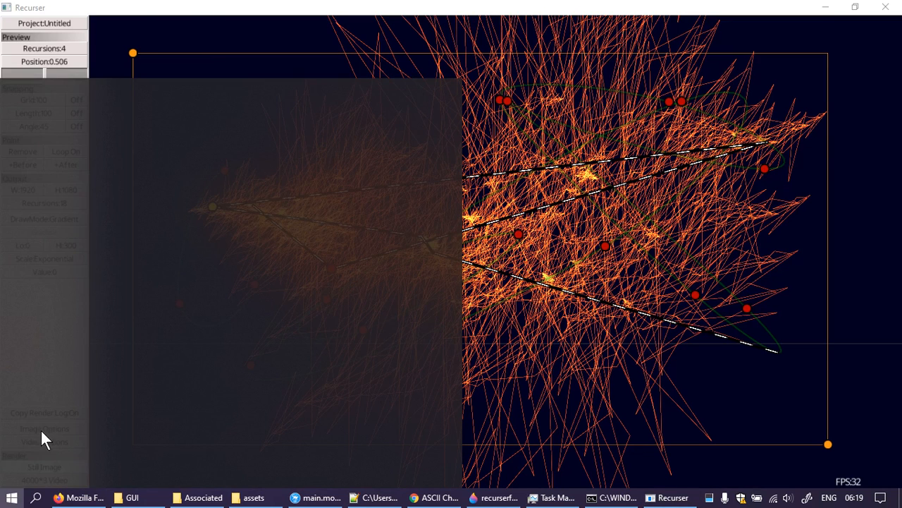
click(824, 9)
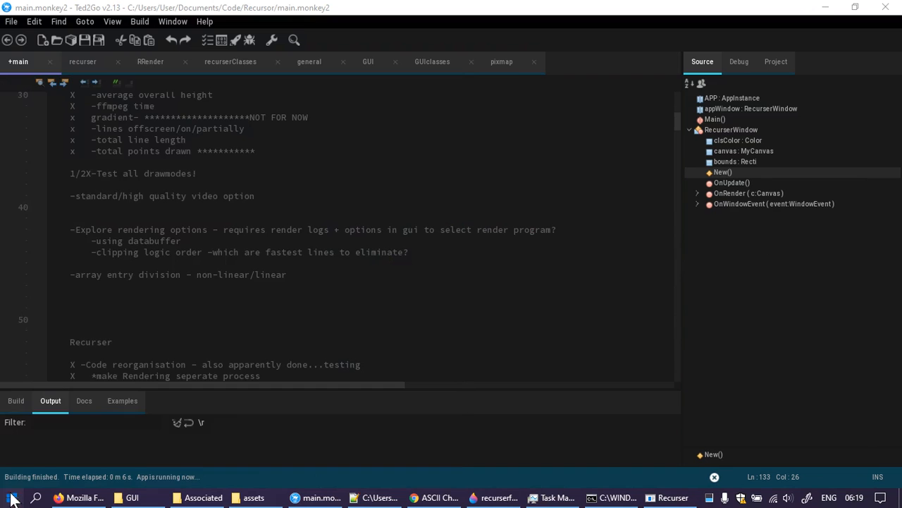
Step: Launch GIMP 2, bring up Task Manager while it loads and put it away again, and maximize the GIMP window
click(12, 499)
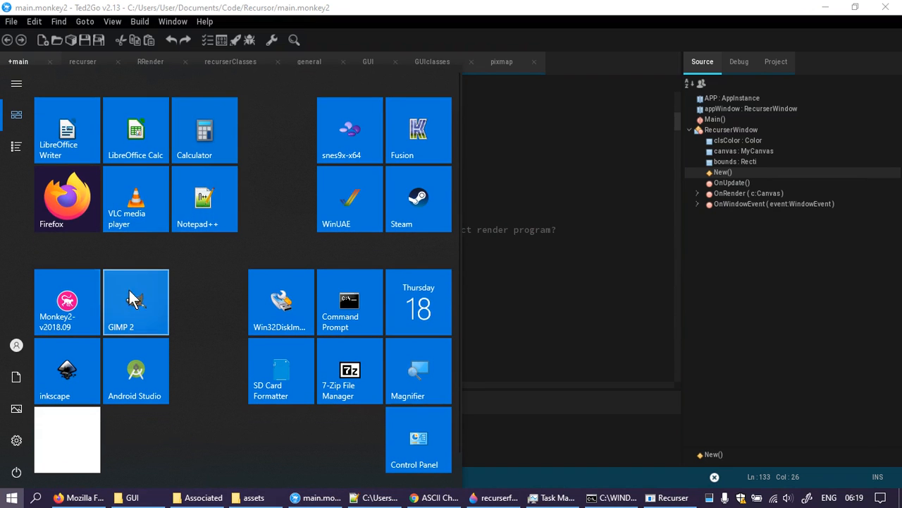
key(super)
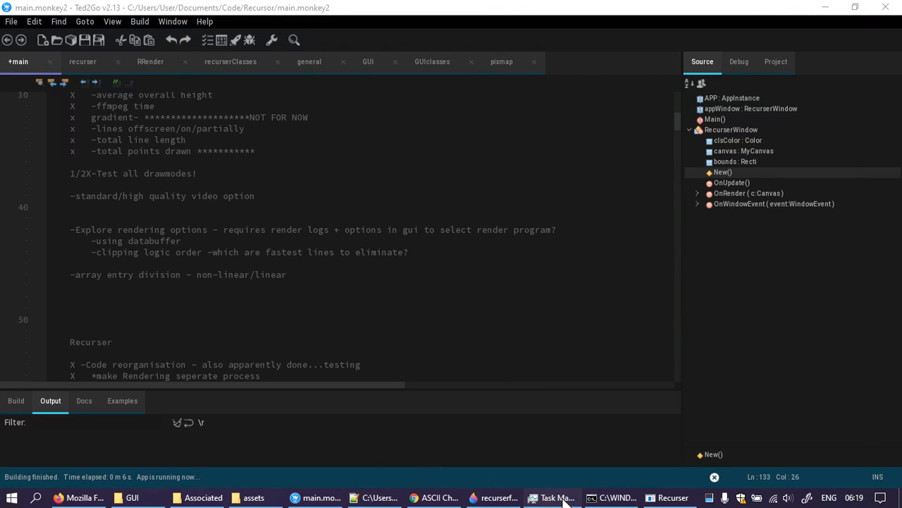
click(557, 498)
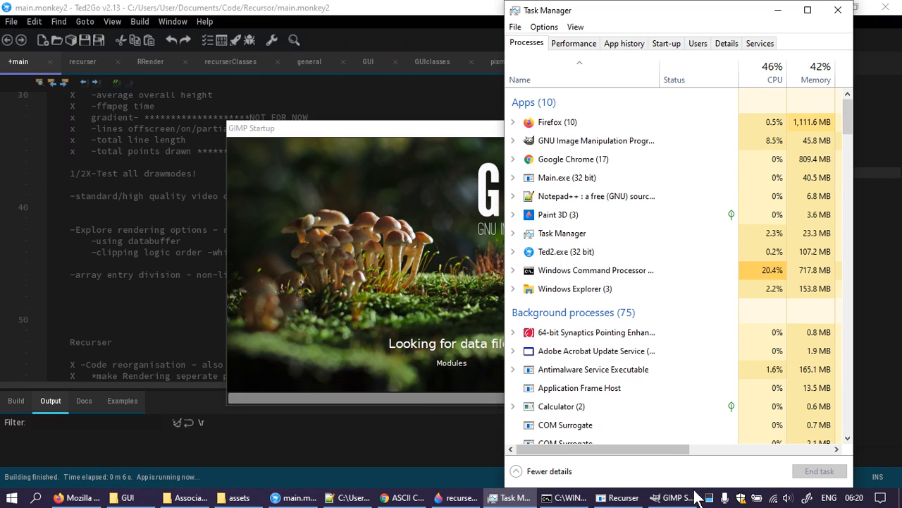
mouse_move(649, 502)
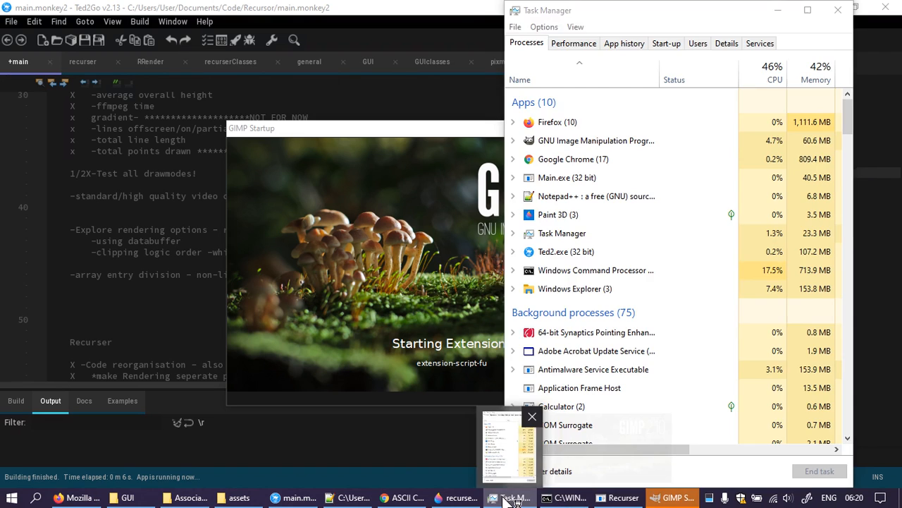
click(510, 497)
drag(470, 130, 345, 101)
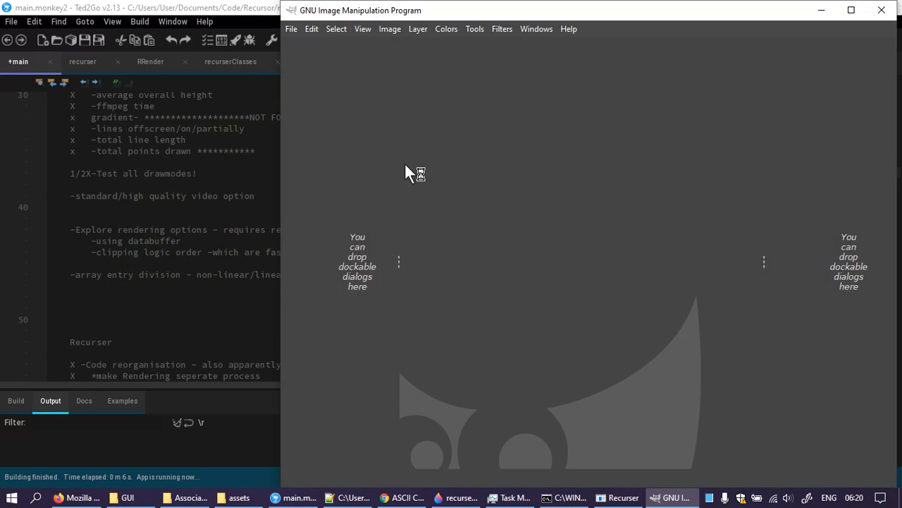
click(851, 10)
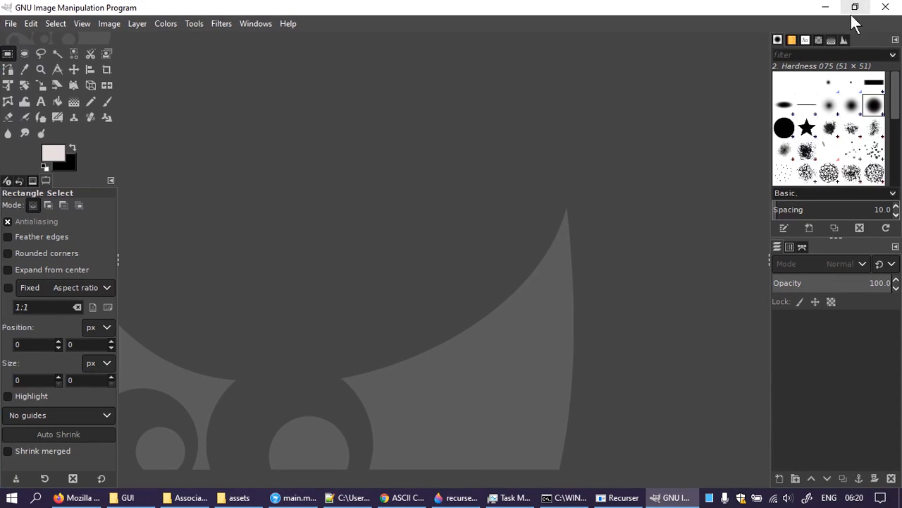
click(11, 24)
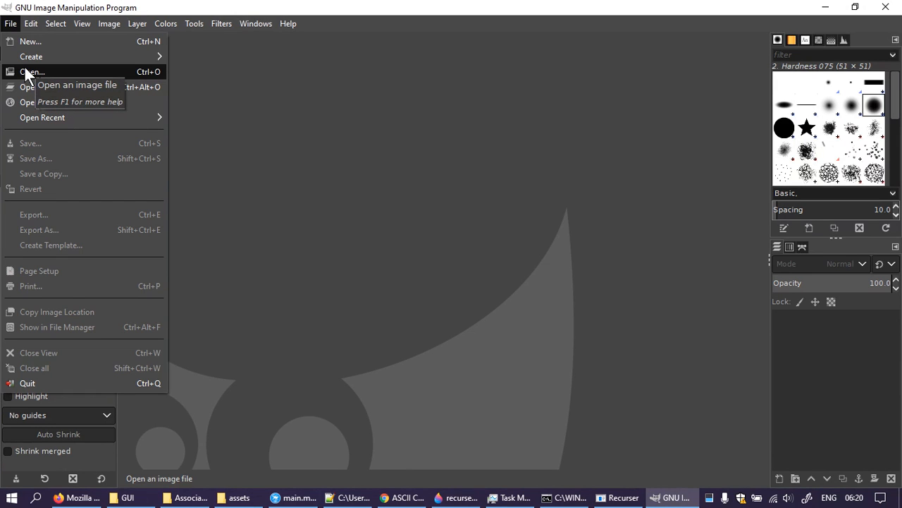
click(32, 41)
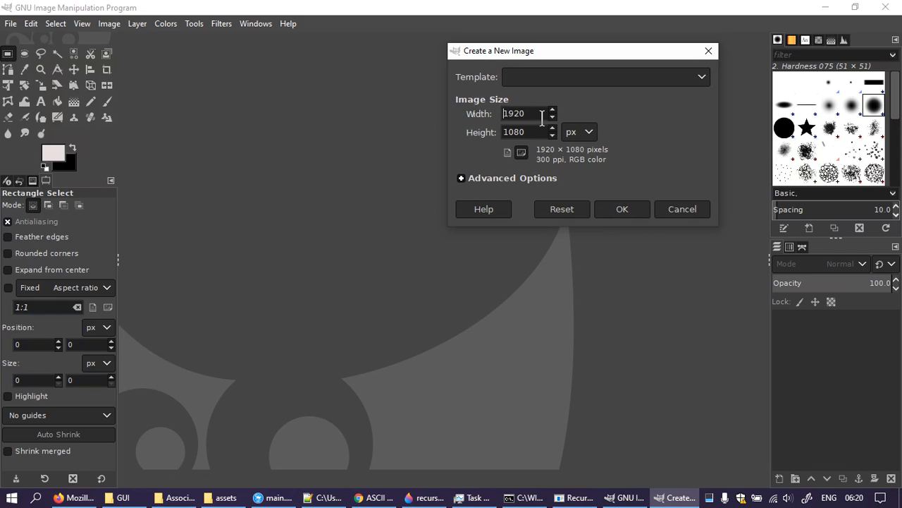
click(683, 210)
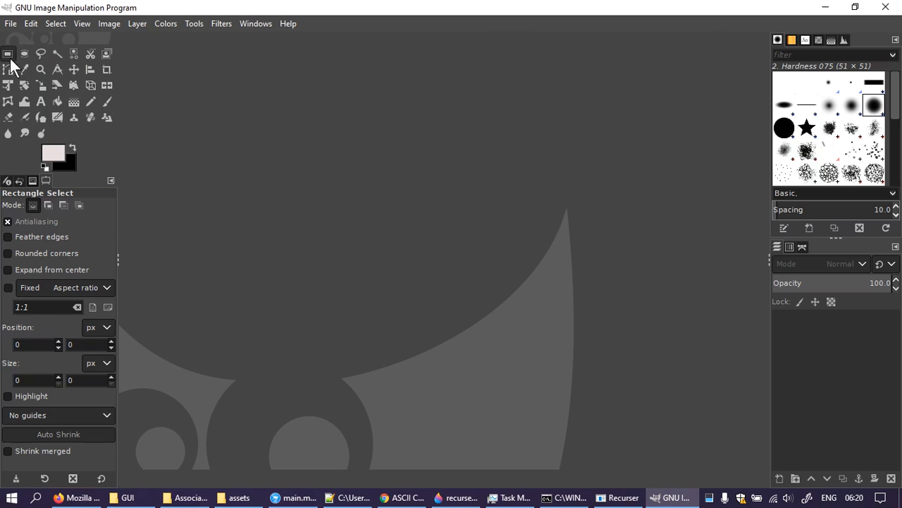
Step: Open GUIicons.png from the Documents/Code/Recursor/GUI folder
click(14, 23)
click(29, 72)
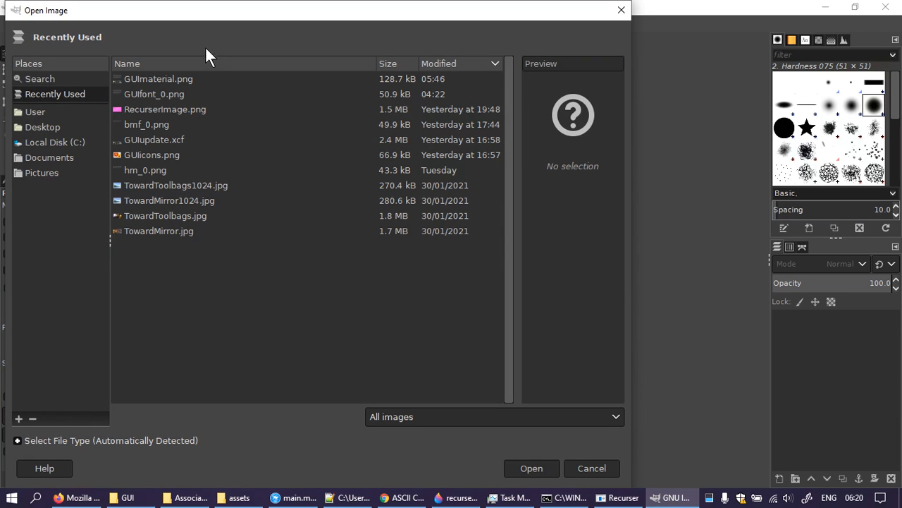
click(44, 158)
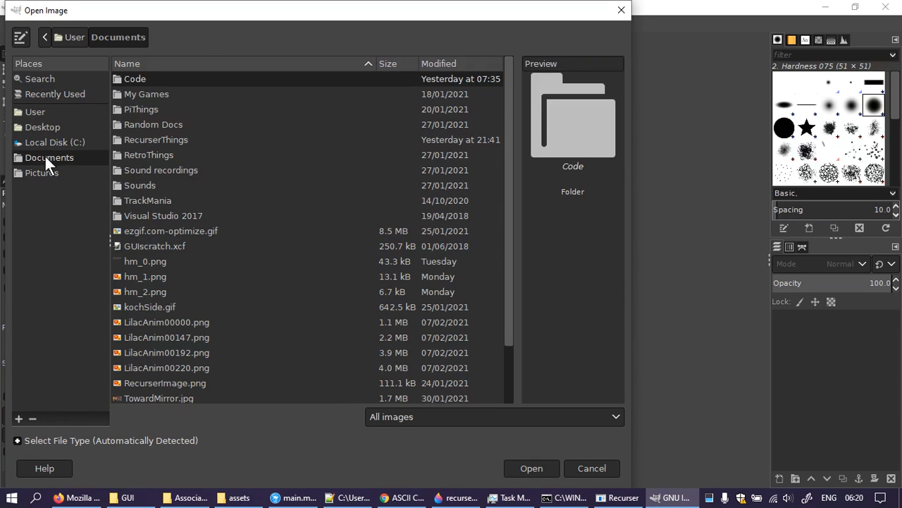
double_click(147, 79)
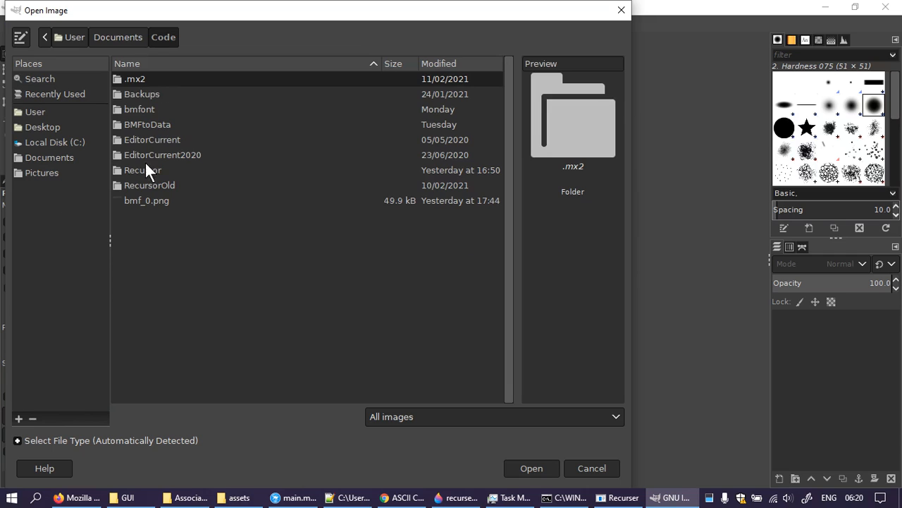
double_click(143, 170)
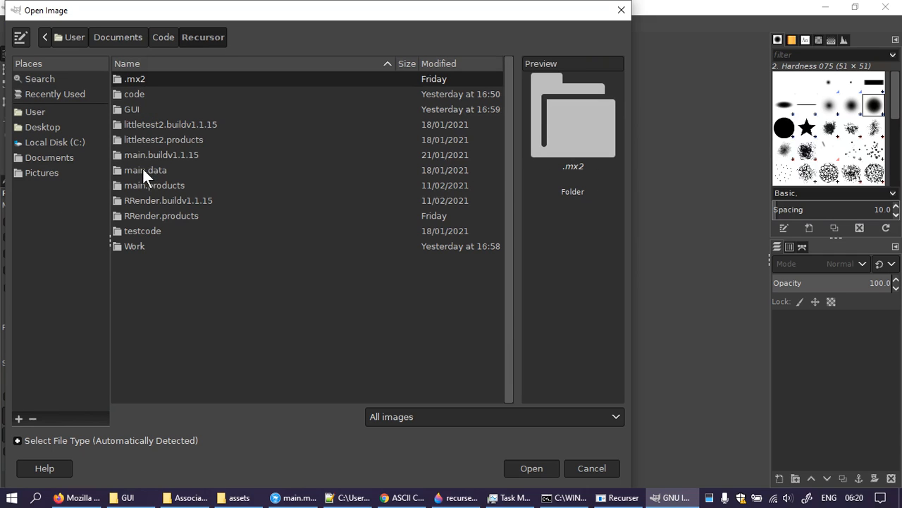
double_click(135, 110)
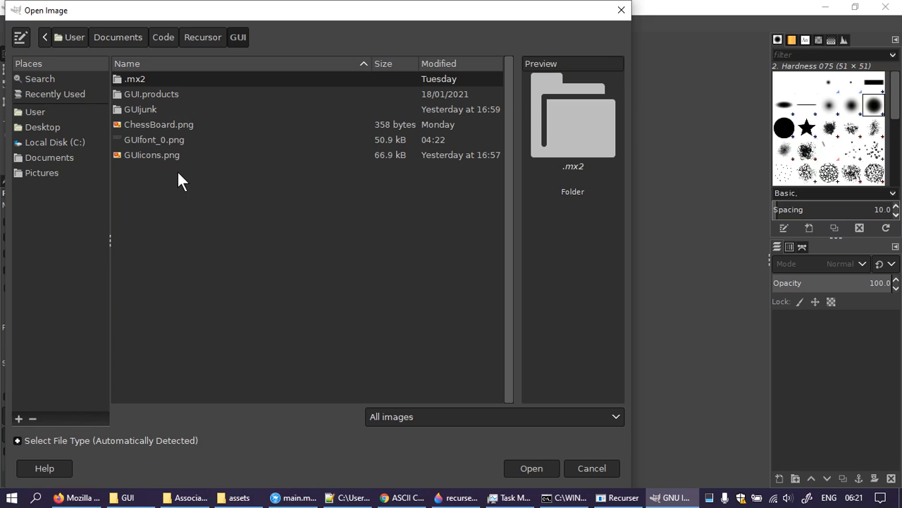
double_click(144, 152)
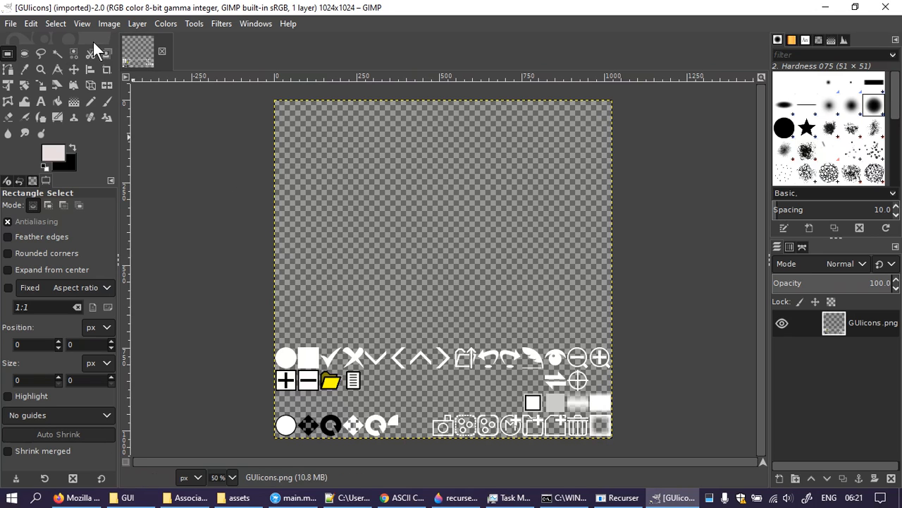
Step: Open GUIupdate.xcf from the Recursor/Work folder as a second image
click(12, 27)
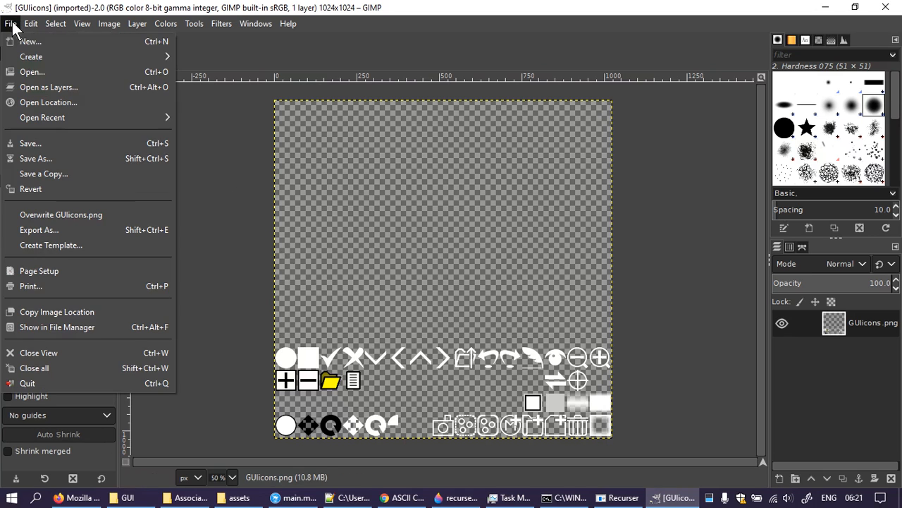
click(46, 71)
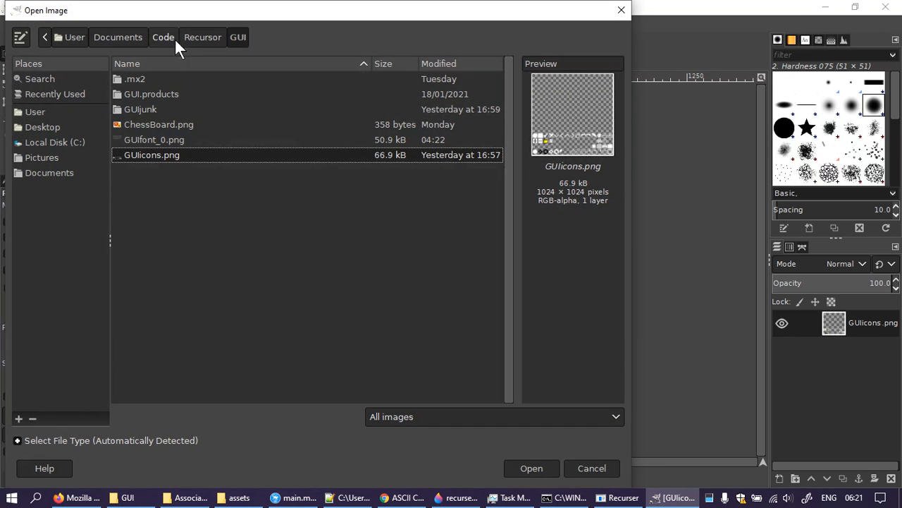
click(165, 38)
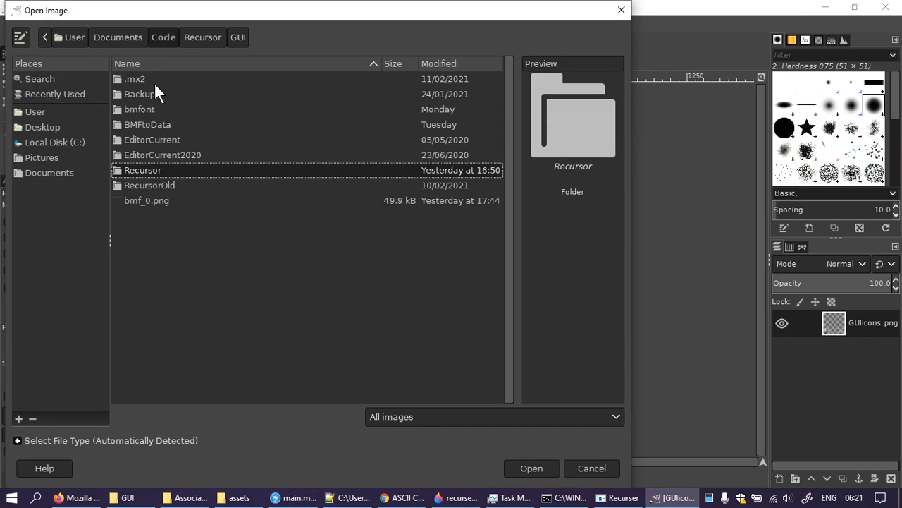
click(193, 39)
double_click(147, 246)
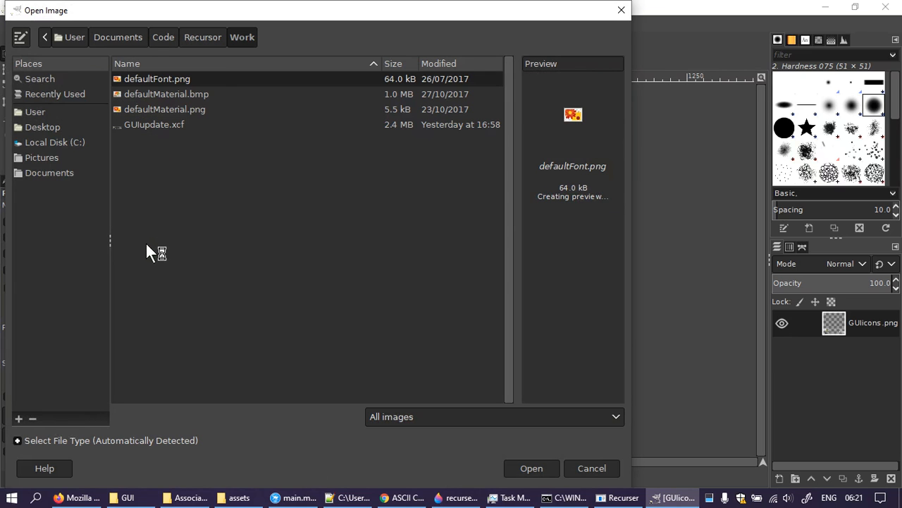
click(177, 130)
double_click(169, 125)
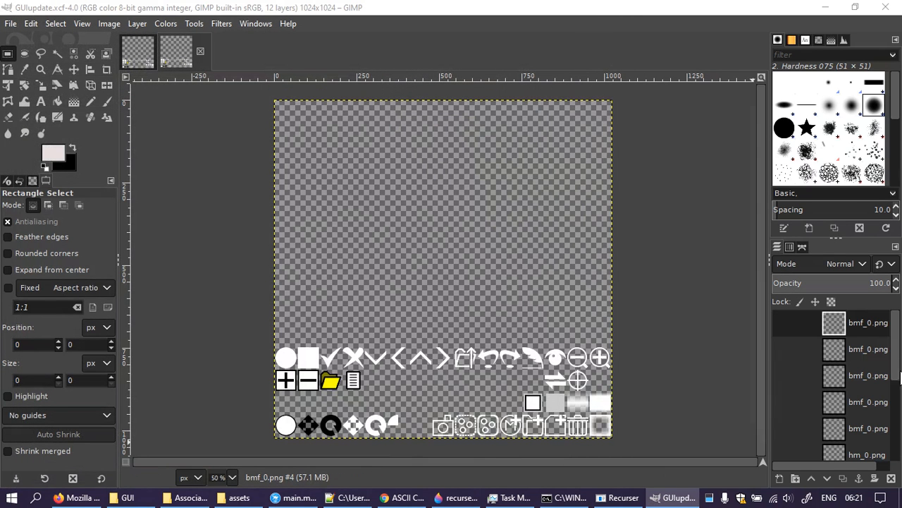
Step: Select the Outlines layer of GUIupdate.xcf, make it visible and hide the Shadow and Top layers above it
drag(896, 342, 898, 446)
click(868, 457)
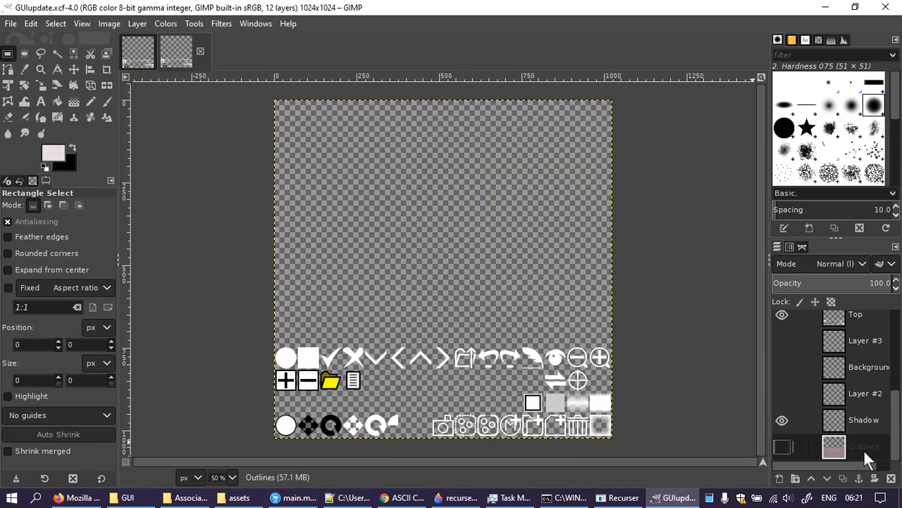
drag(781, 447, 782, 326)
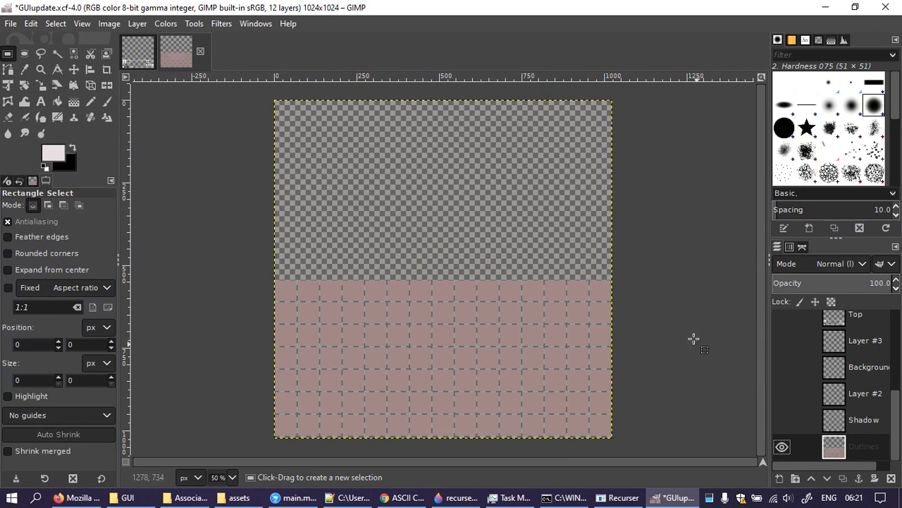
Step: Copy the Outlines grid layer of GUIupdate.xcf to the clipboard
right_click(436, 227)
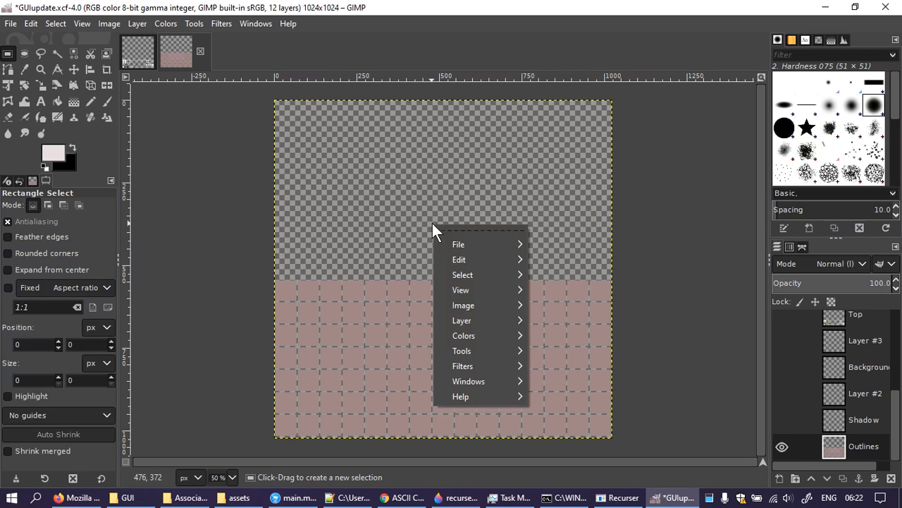
click(711, 305)
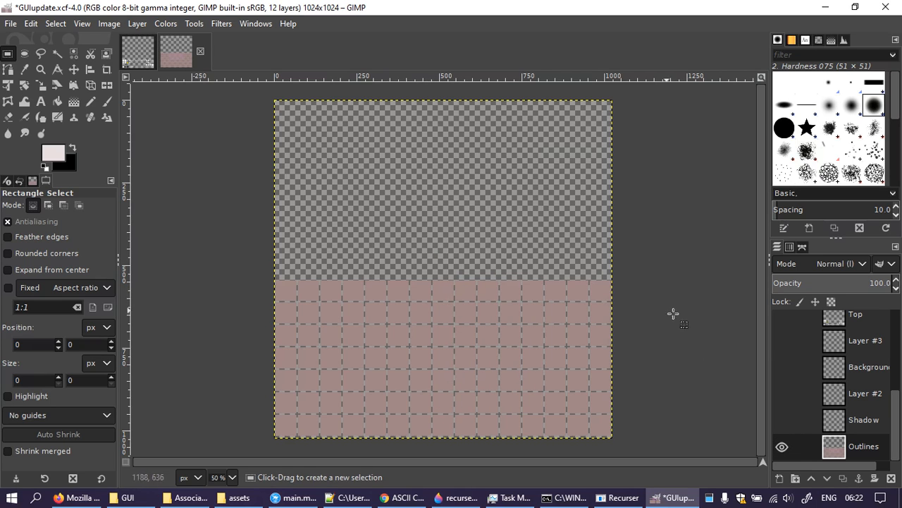
right_click(861, 446)
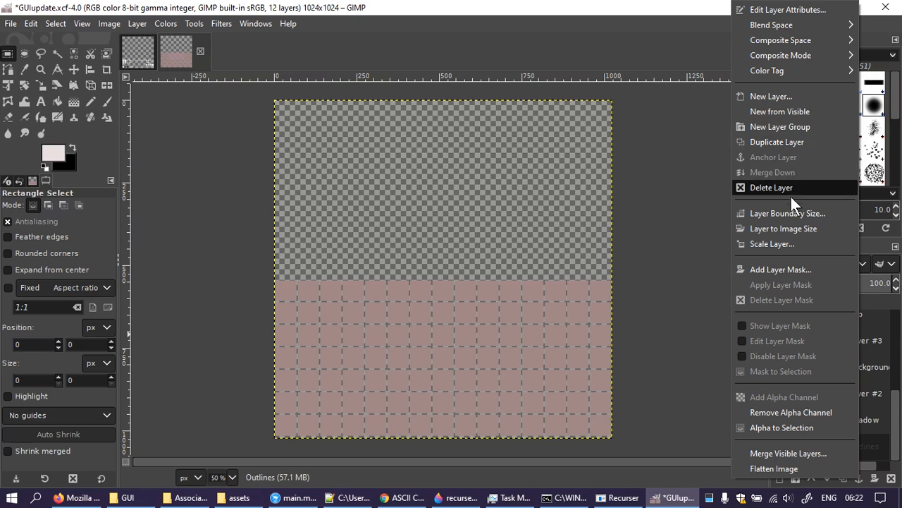
click(541, 229)
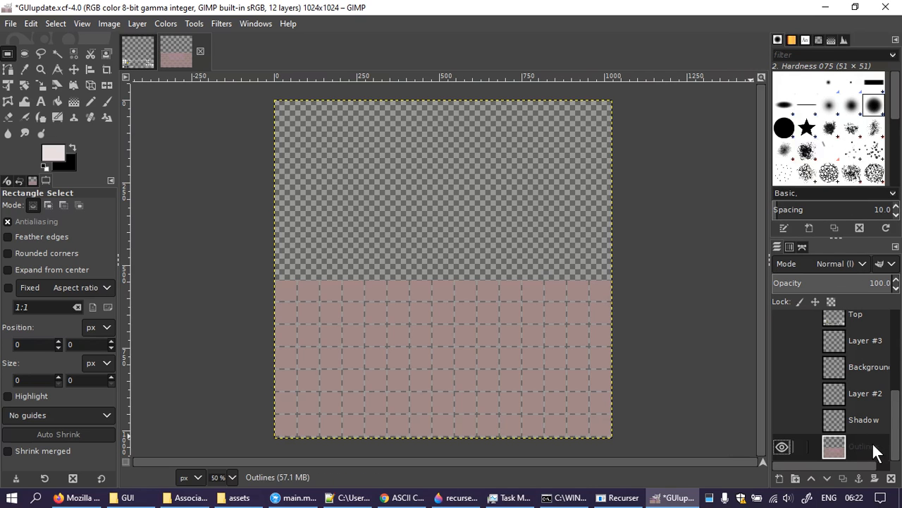
key(ctrl+c)
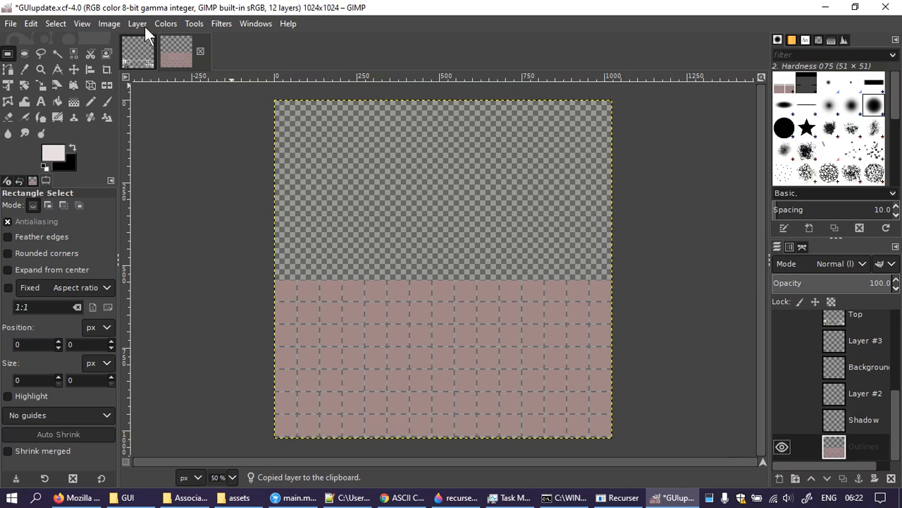
Step: In the GUIicons image, add a layer named Back beneath the icons layer, paste the copied outlines and anchor them to it
click(137, 52)
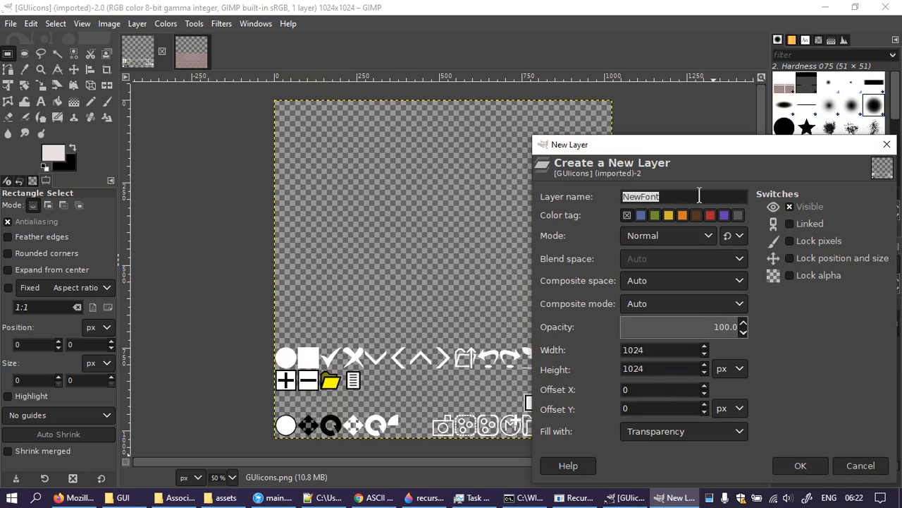
text(Back)
key(Return)
drag(881, 331, 875, 372)
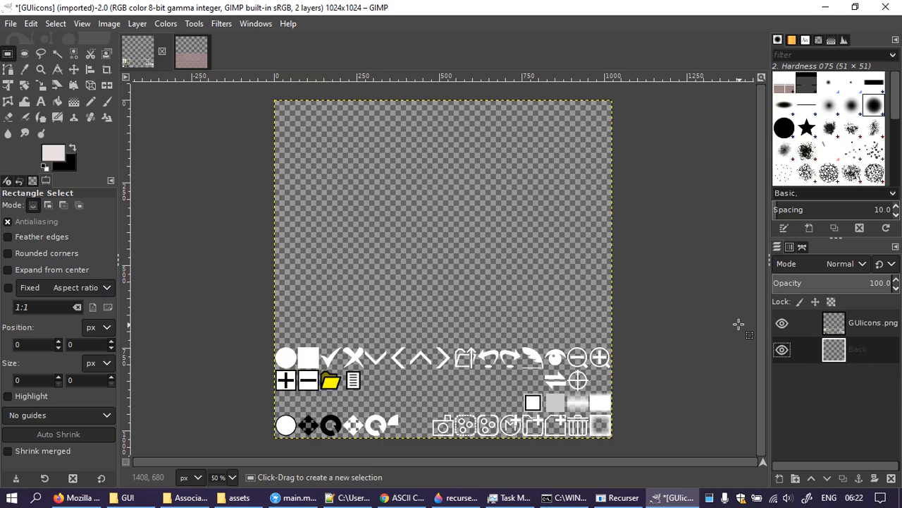
key(ctrl+v)
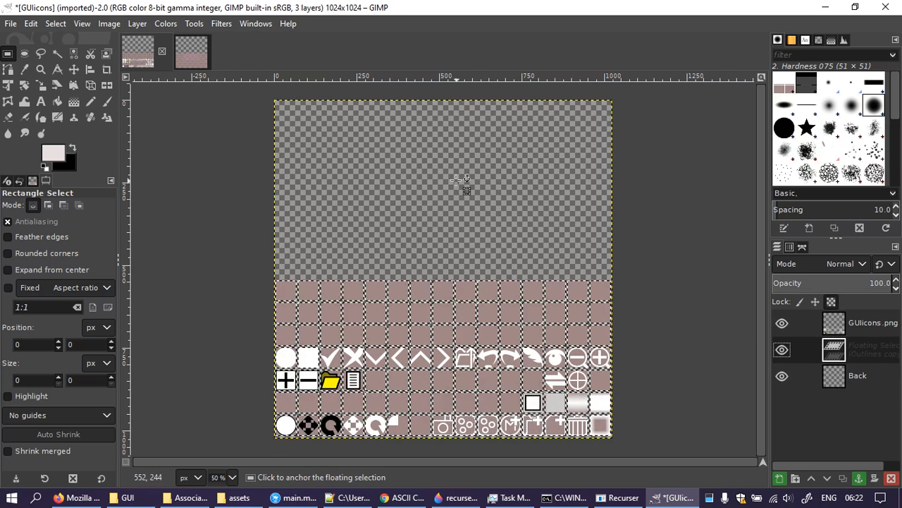
click(460, 180)
Step: Close GUIupdate.xcf and discard its changes
click(191, 50)
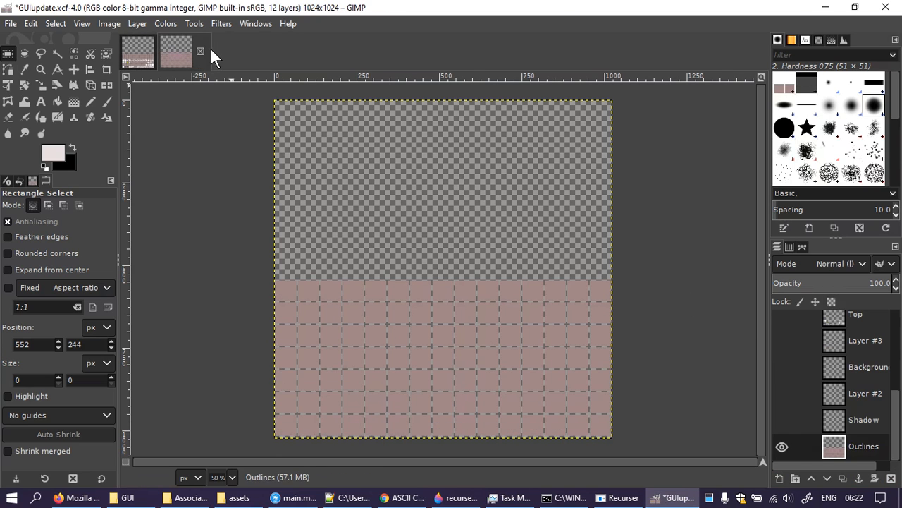
click(201, 51)
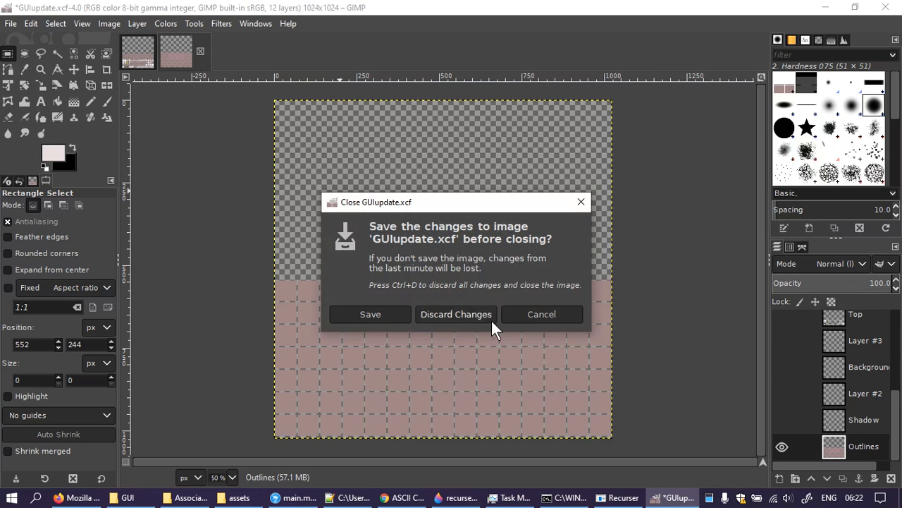
click(484, 315)
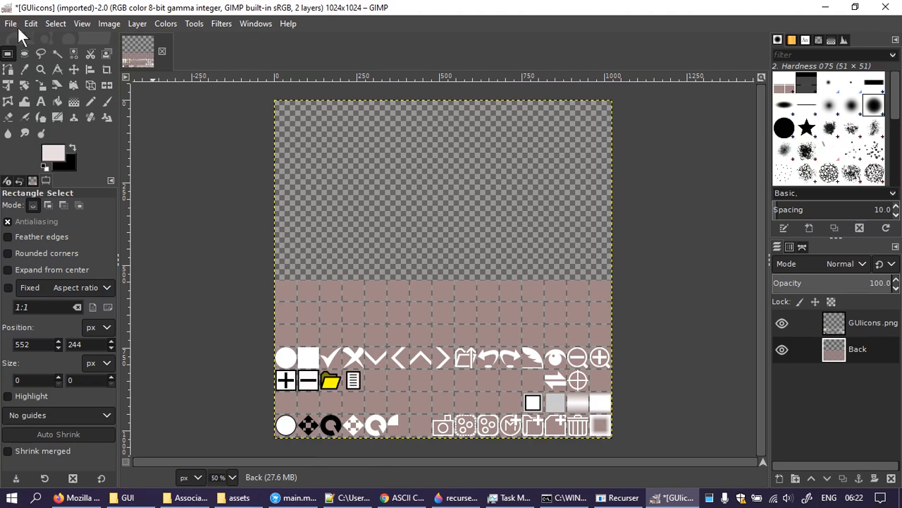
Step: Start saving the image as a new file in Recursor's Work folder, taking GUIupdate.xcf as the base name
click(10, 23)
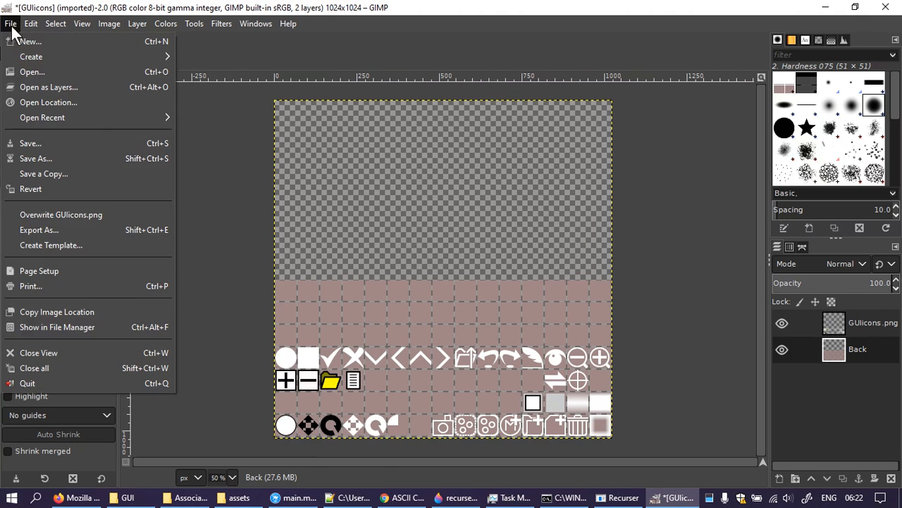
click(50, 155)
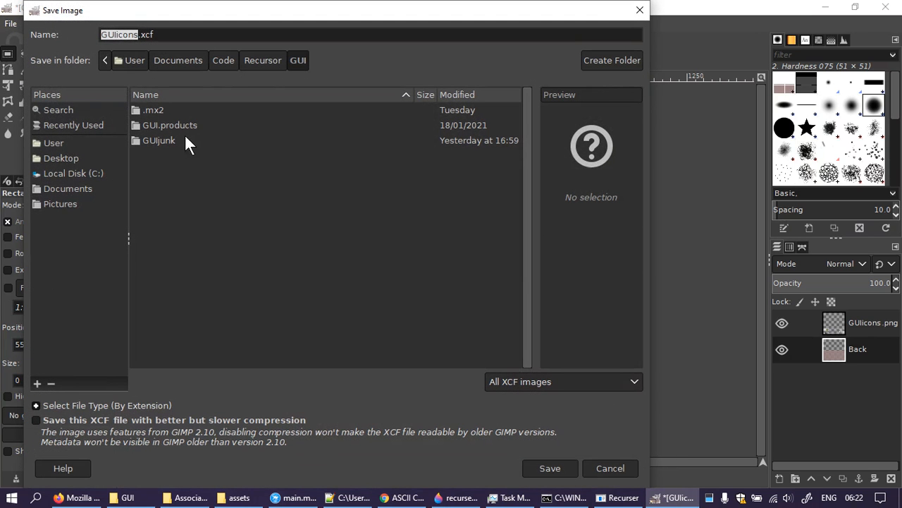
click(270, 56)
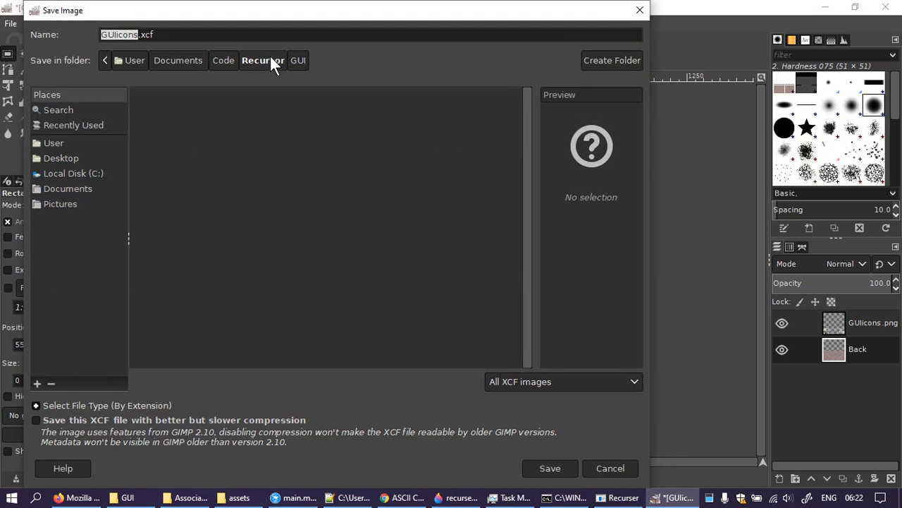
click(153, 275)
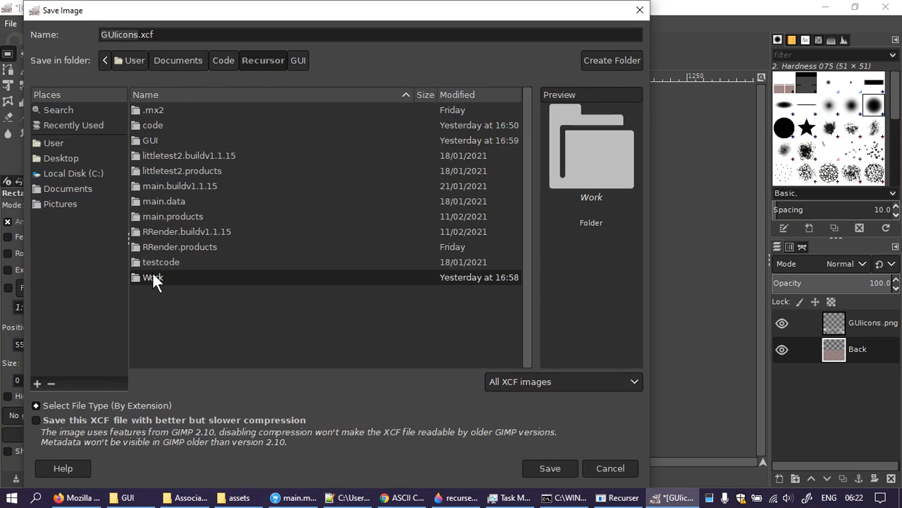
double_click(153, 275)
click(180, 109)
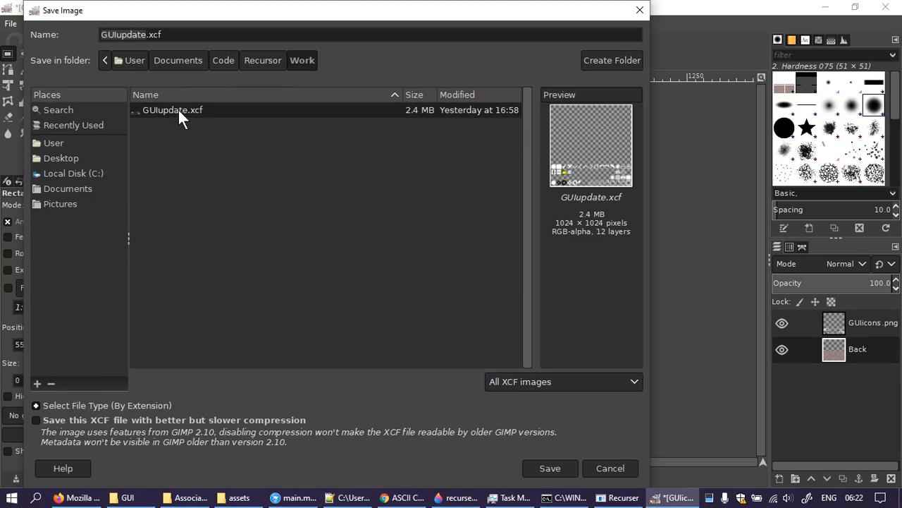
Step: Name the new file GUIrecurserIconsWork.xcf and save it
drag(147, 34, 118, 34)
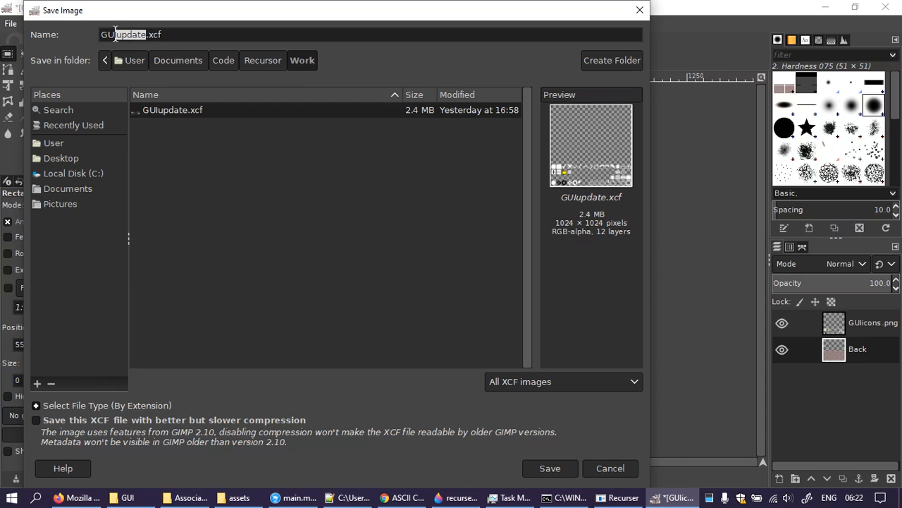
text(rec)
text(ures)
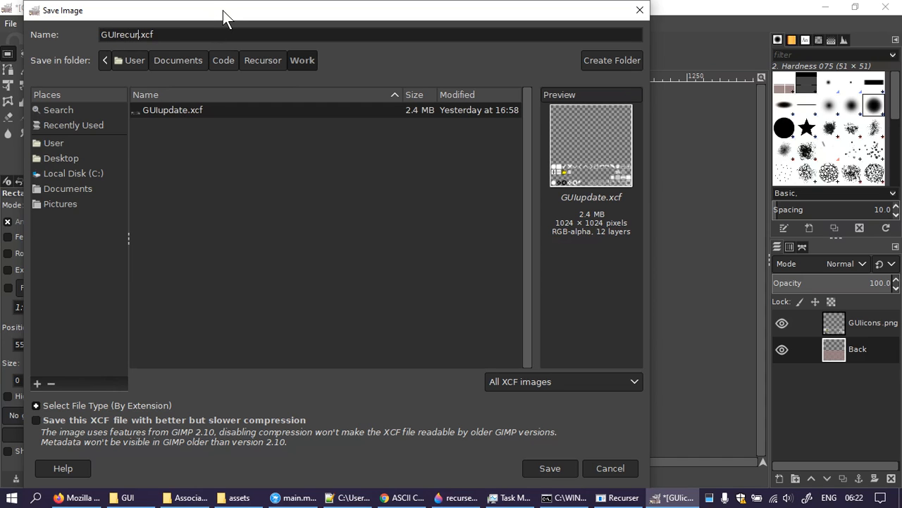
key(BackSpace)
key(BackSpace)
key(BackSpace)
key(BackSpace)
text(ursen)
text(Icons)
text(Wpr)
key(BackSpace)
key(BackSpace)
text(ork)
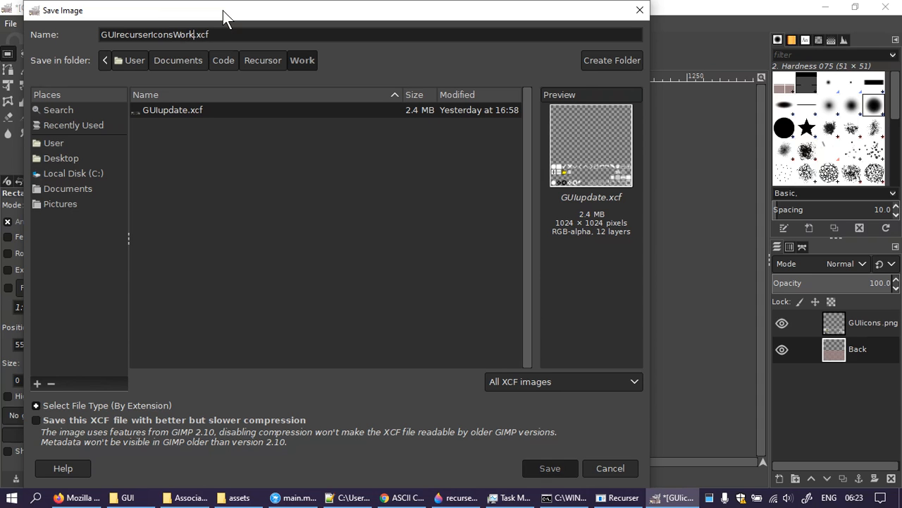
key(Return)
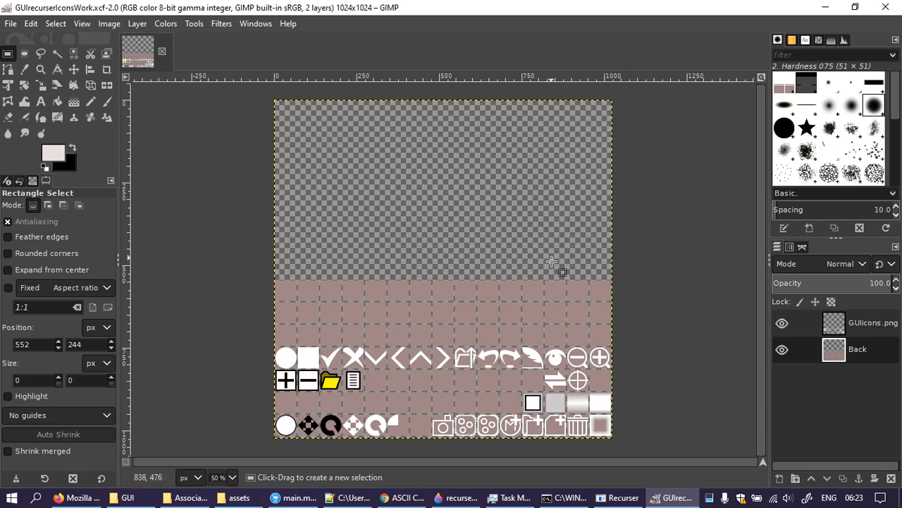
Step: Examine the icon sheet's existing icons and the empty grid cells above them
ctrl+scroll(371, 321, up, 1)
ctrl+scroll(371, 321, up, 2)
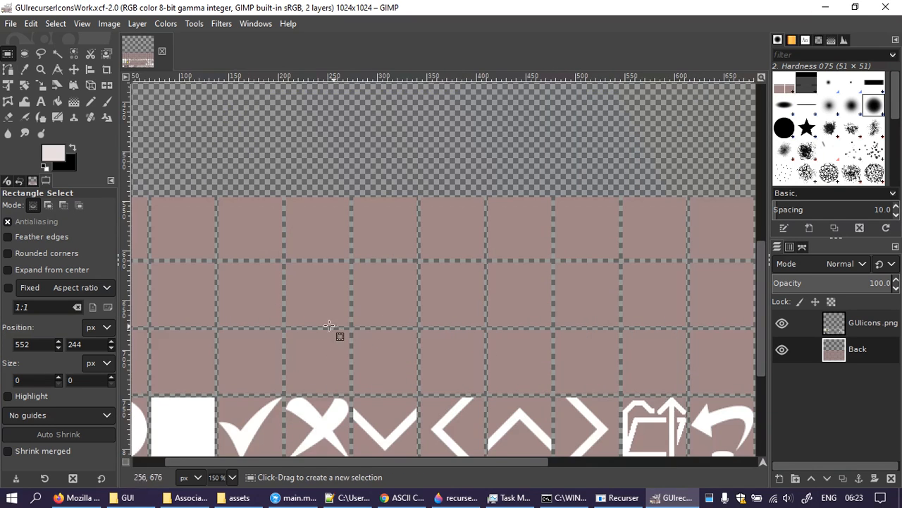
drag(329, 324, 459, 185)
ctrl+scroll(599, 263, down, 3)
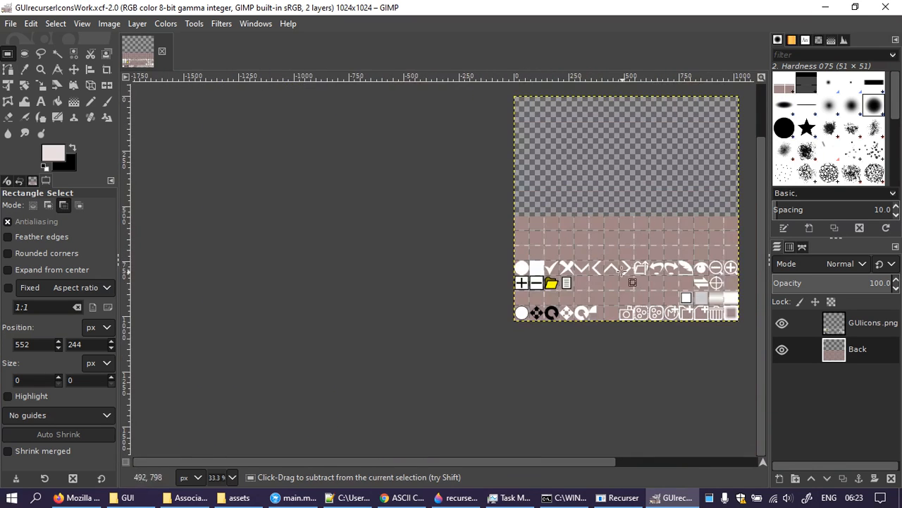
ctrl+scroll(645, 316, up, 4)
ctrl+scroll(648, 317, down, 3)
drag(658, 319, 567, 291)
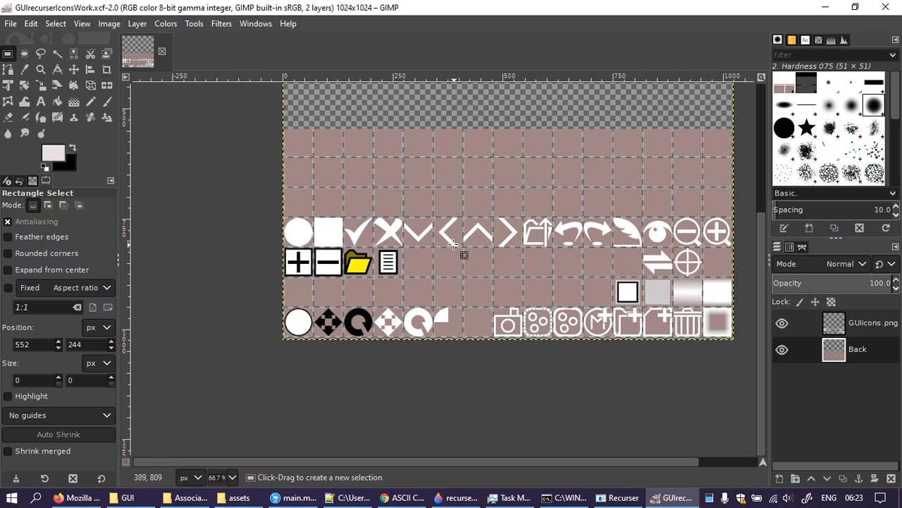
drag(454, 192, 420, 245)
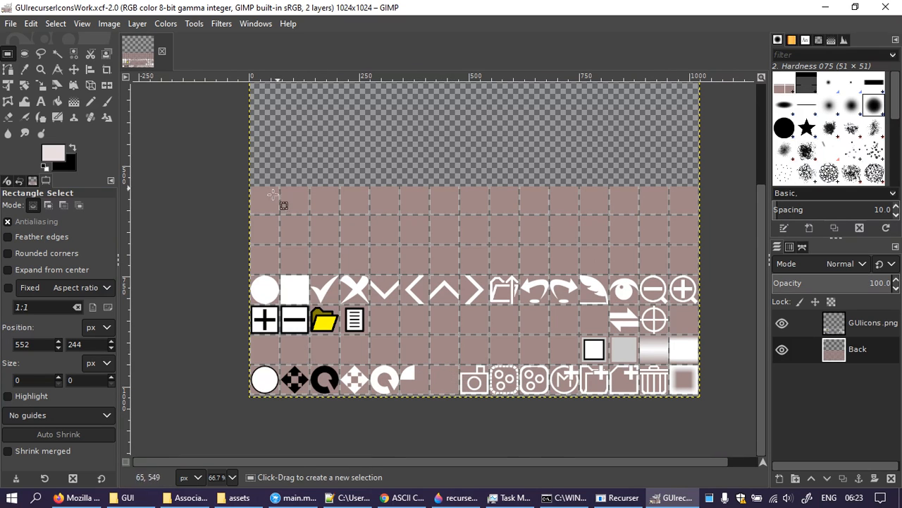
scroll(271, 196, up, 3)
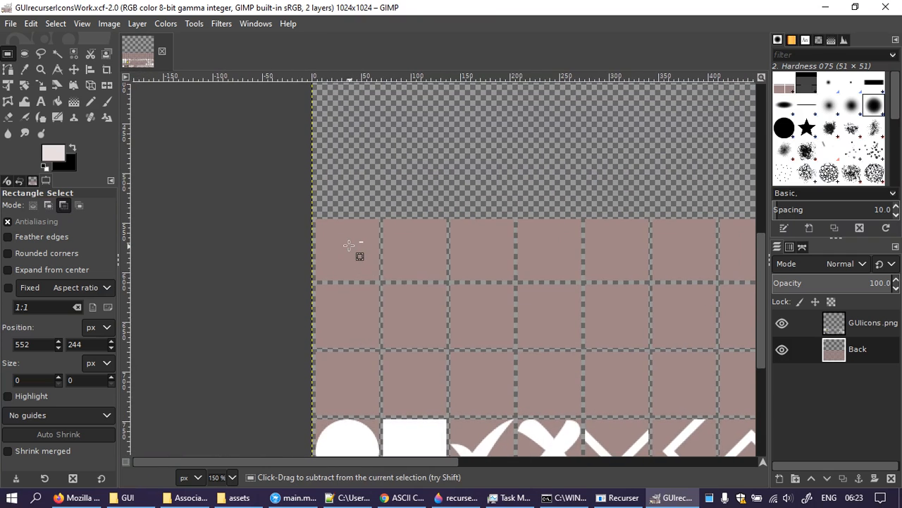
scroll(353, 253, up, 2)
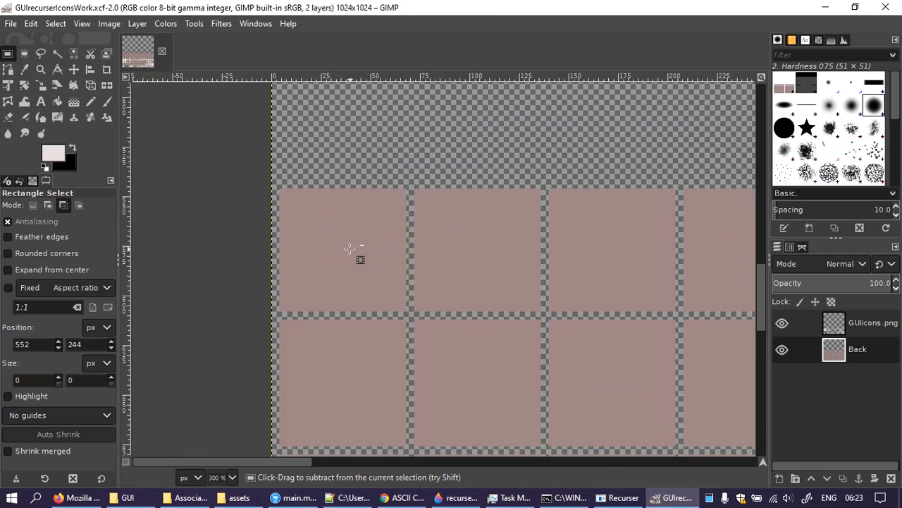
Step: Switch to Paint 3D to review the interface layout sketch, and return to GIMP with the Rectangle Select tool active
click(8, 70)
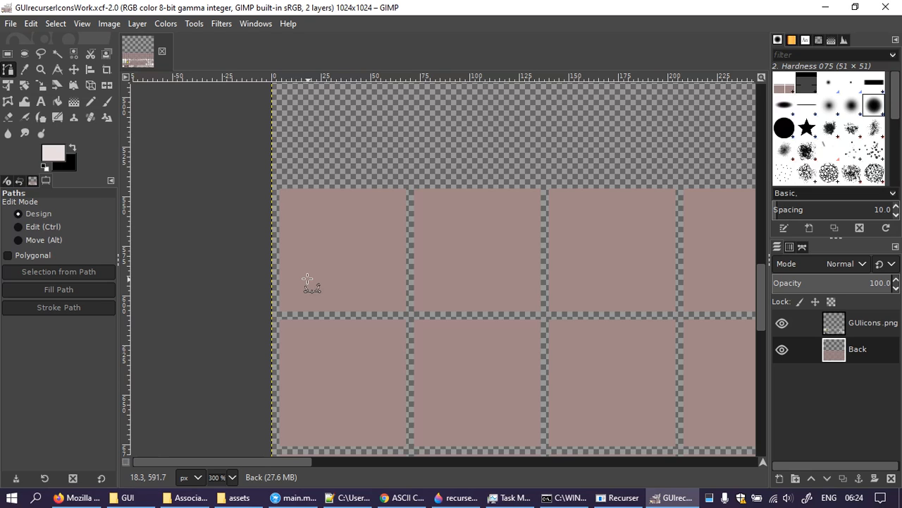
key(alt)
click(457, 497)
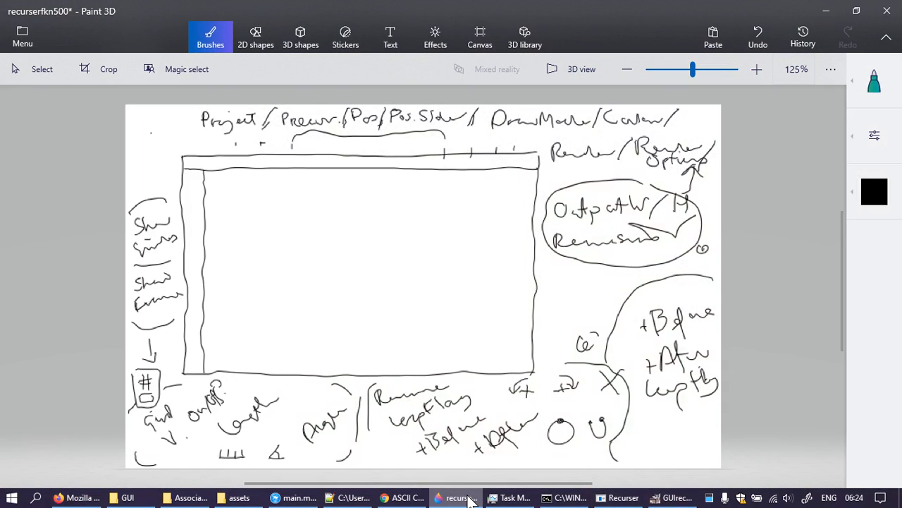
click(469, 498)
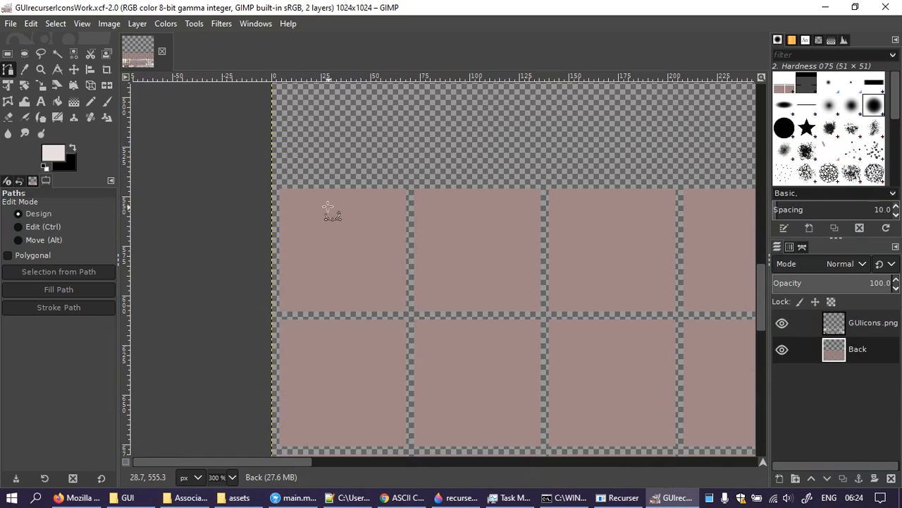
click(7, 55)
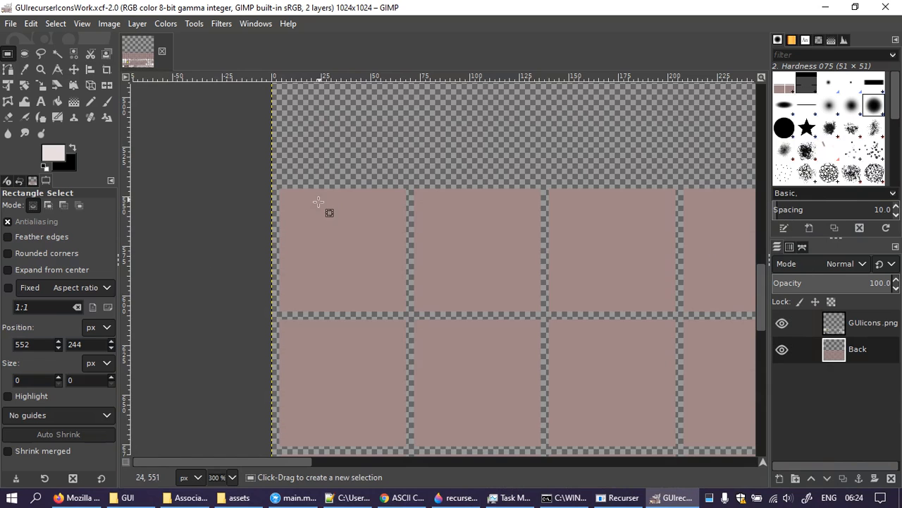
Step: Show the image grid over the first empty icon cells of the sheet
ctrl+scroll(373, 241, up, 4)
ctrl+scroll(374, 242, up, 2)
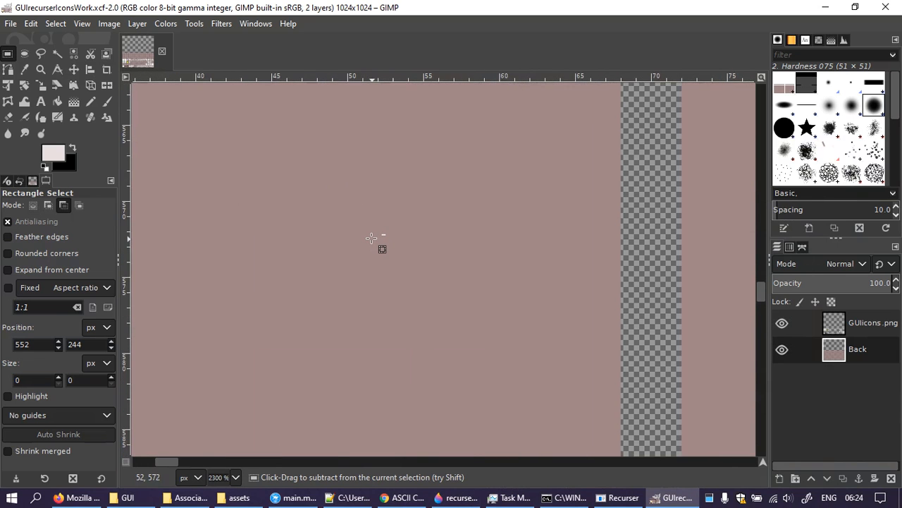
ctrl+scroll(373, 242, down, 4)
drag(407, 245, 435, 434)
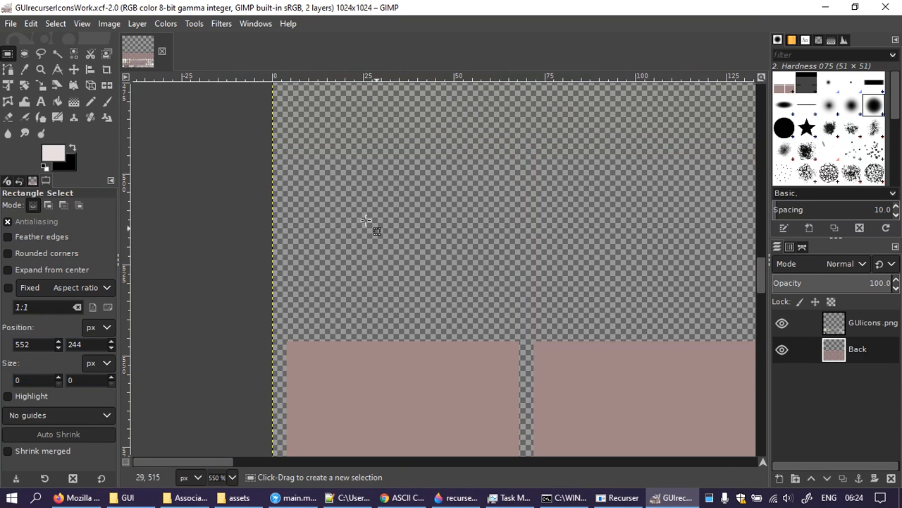
drag(433, 367, 454, 159)
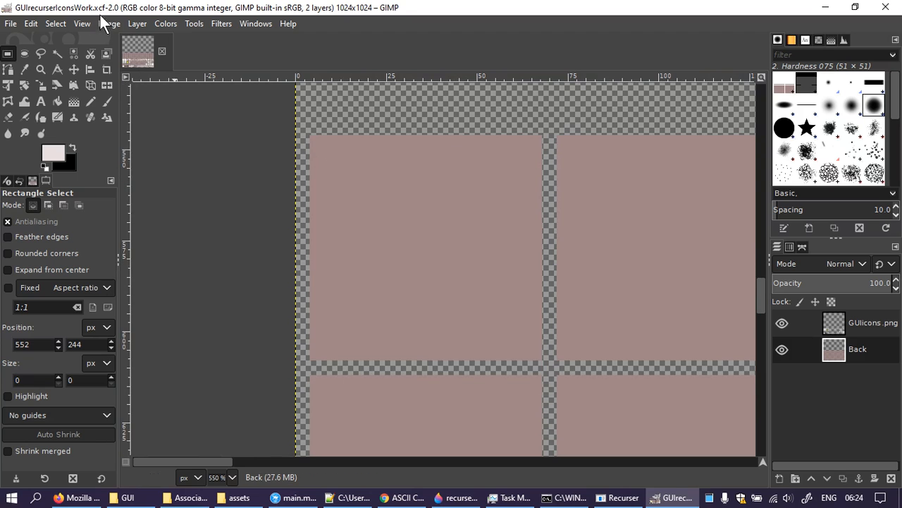
click(82, 23)
click(143, 272)
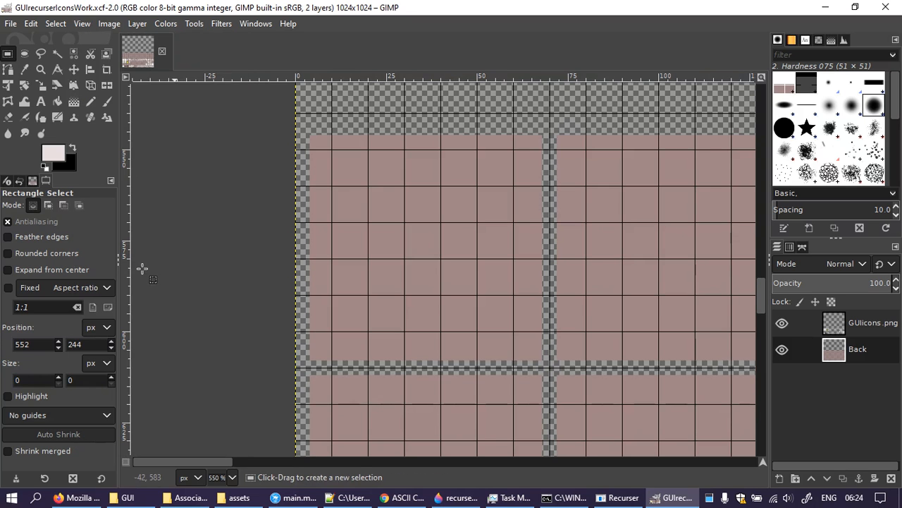
Step: Configure the image grid with 4 px horizontal and vertical spacing and the Intersections (crosshairs) line style
click(79, 23)
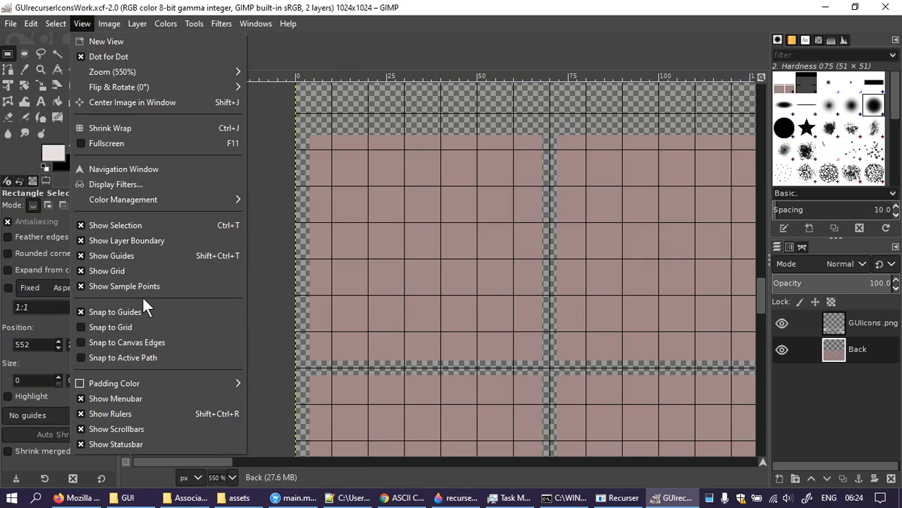
mouse_move(102, 23)
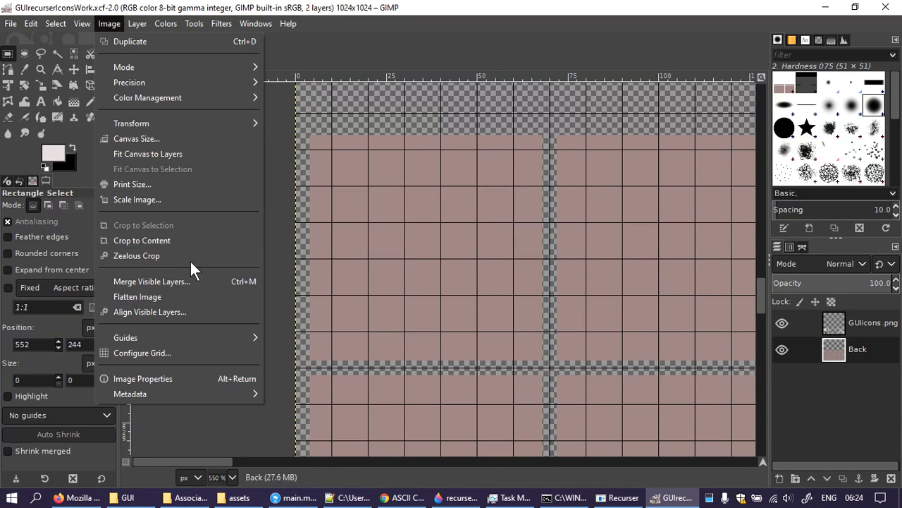
click(183, 351)
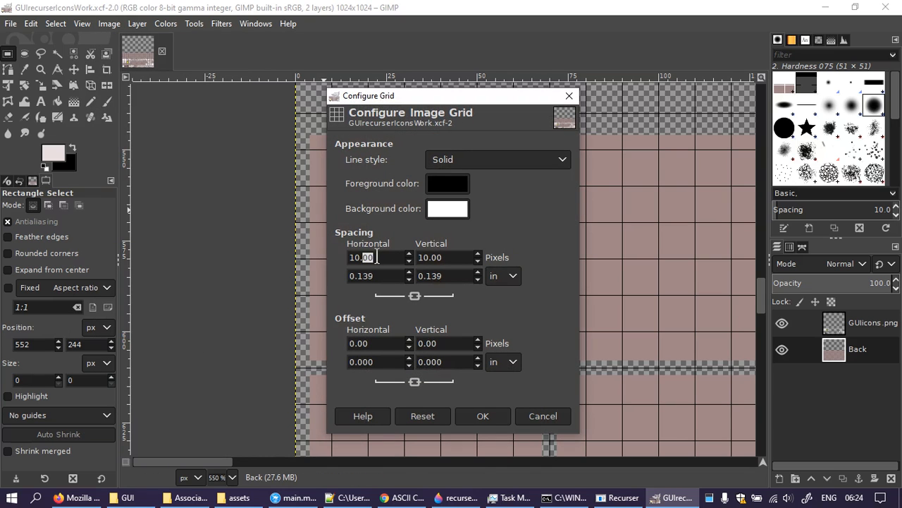
text(4)
key(Tab)
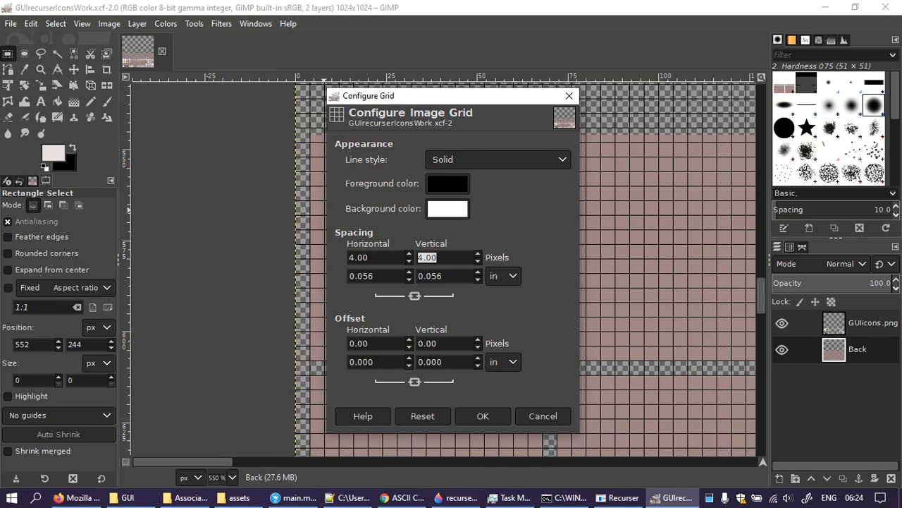
click(514, 160)
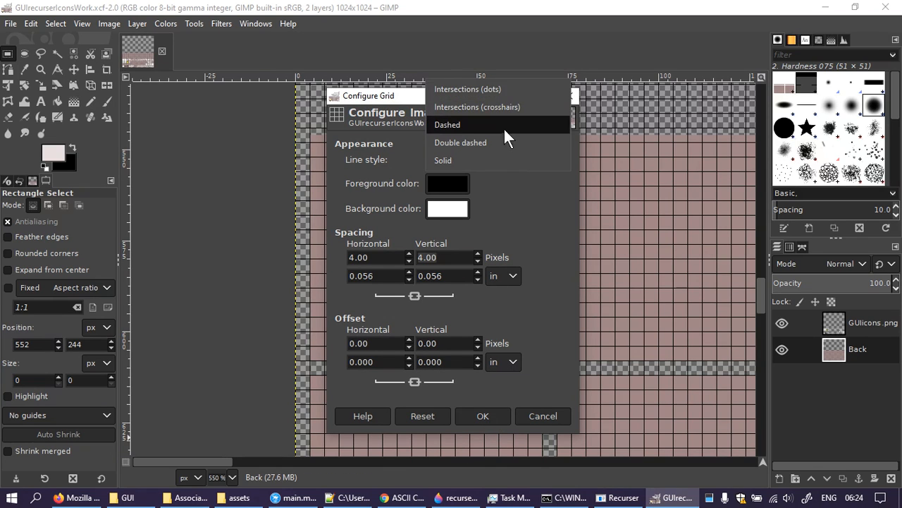
click(501, 90)
click(540, 160)
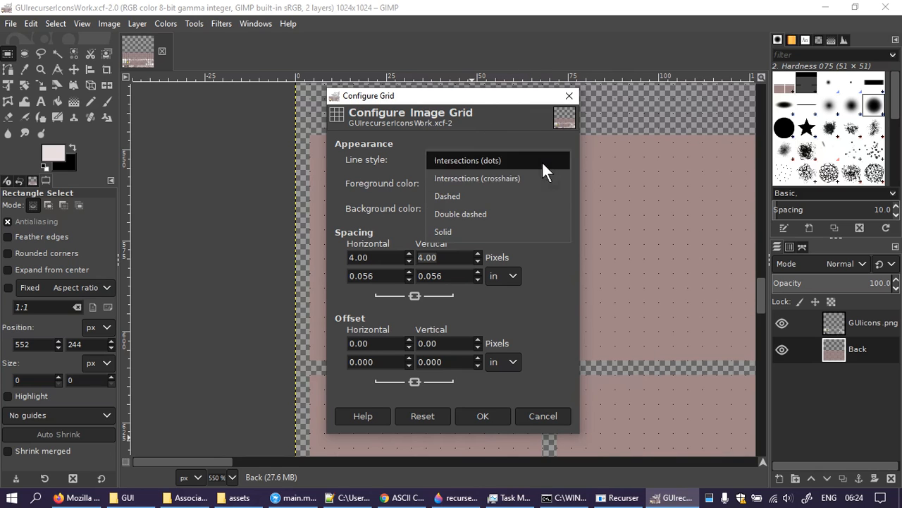
click(502, 182)
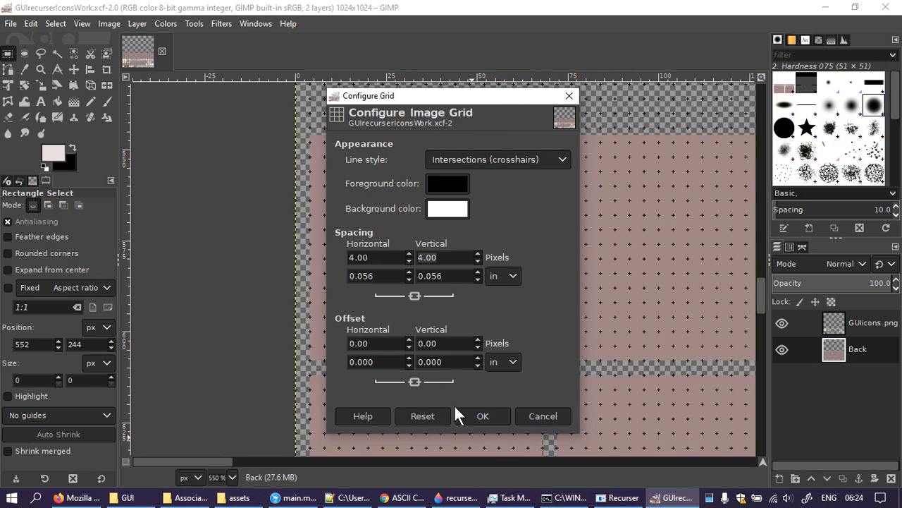
click(482, 416)
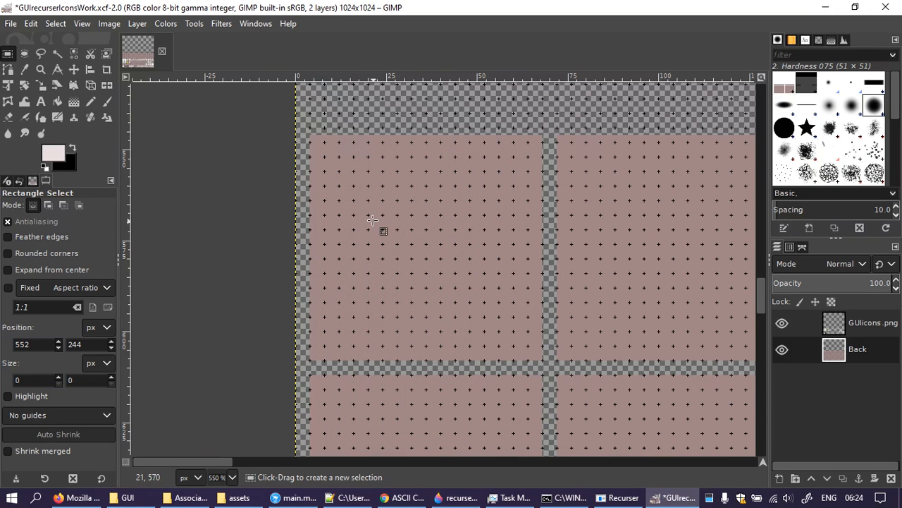
Step: Examine how the crosshair grid lines up with the empty cells and the existing circle, square and plus icons
scroll(370, 240, up, 2)
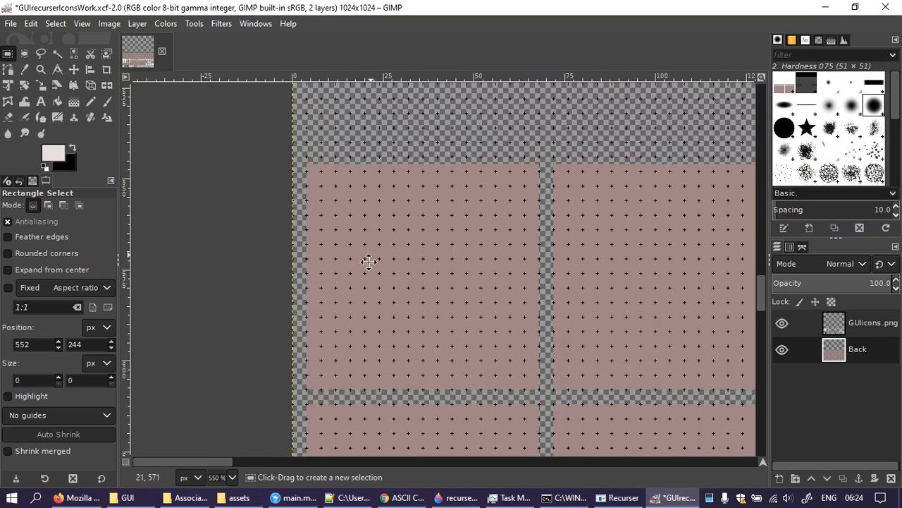
scroll(366, 262, down, 5)
drag(406, 348, 400, 415)
drag(427, 234, 423, 379)
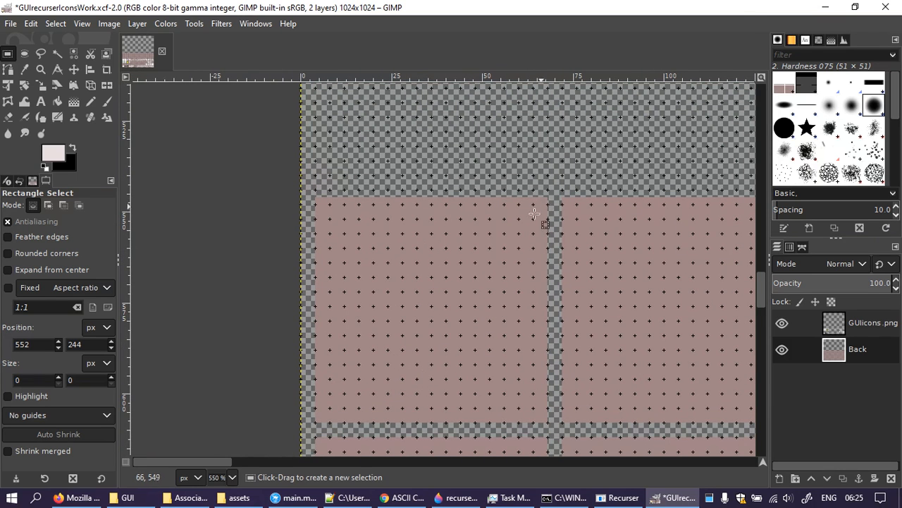
drag(459, 345, 435, 69)
drag(470, 358, 503, 141)
drag(510, 388, 500, 215)
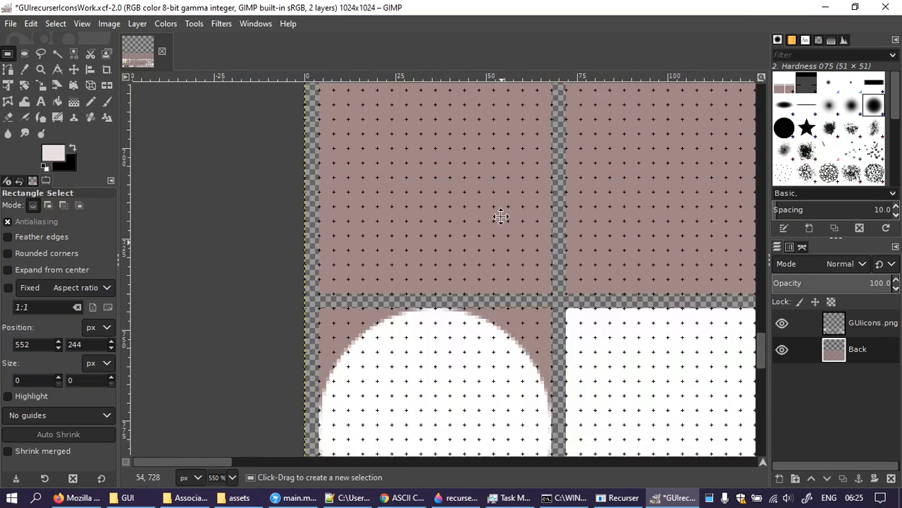
drag(503, 292, 508, 211)
drag(502, 376, 507, 228)
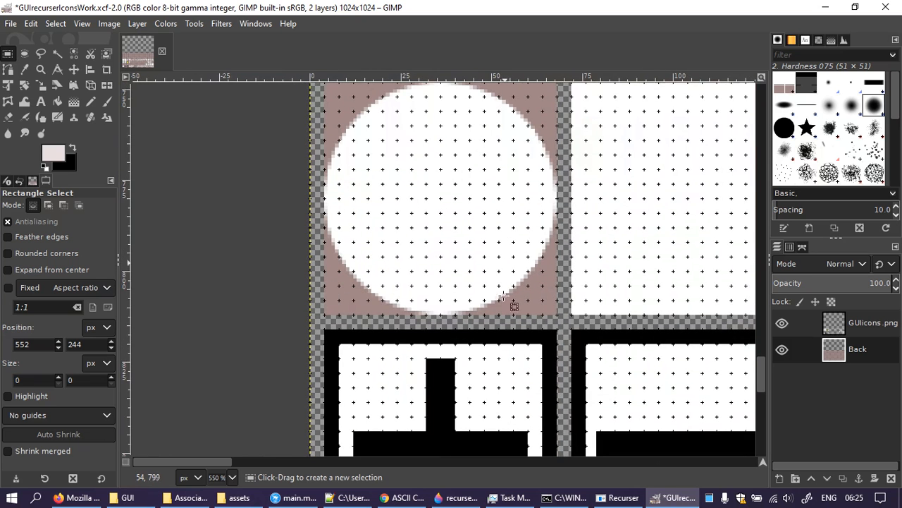
Step: Select the second-row first cell with a 64 × 64 px rectangle at position 4, 612
drag(505, 415, 519, 194)
mouse_move(517, 330)
mouse_down()
mouse_move(512, 173)
mouse_move(485, 418)
mouse_up()
drag(557, 150, 559, 435)
mouse_move(549, 189)
mouse_down()
mouse_move(555, 475)
mouse_move(559, 391)
mouse_up()
mouse_move(553, 228)
mouse_down()
mouse_move(560, 415)
mouse_move(571, 323)
mouse_up()
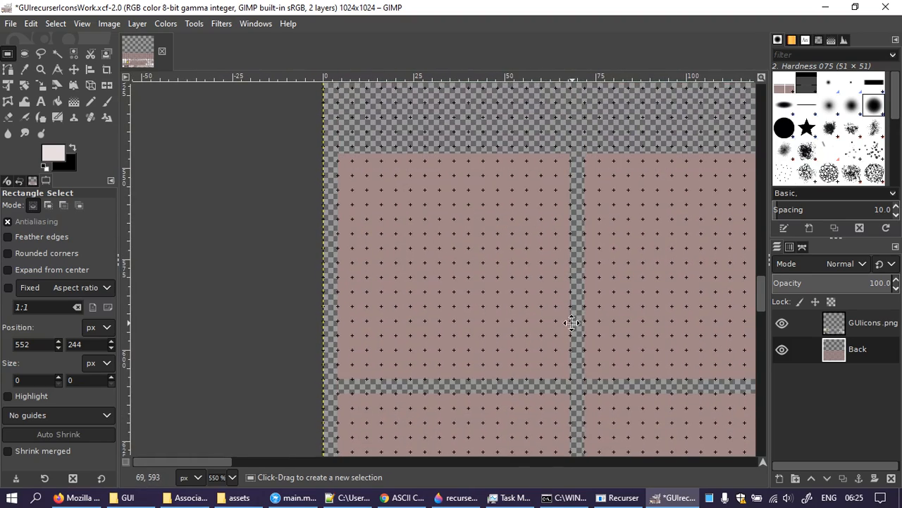
drag(488, 266, 501, 169)
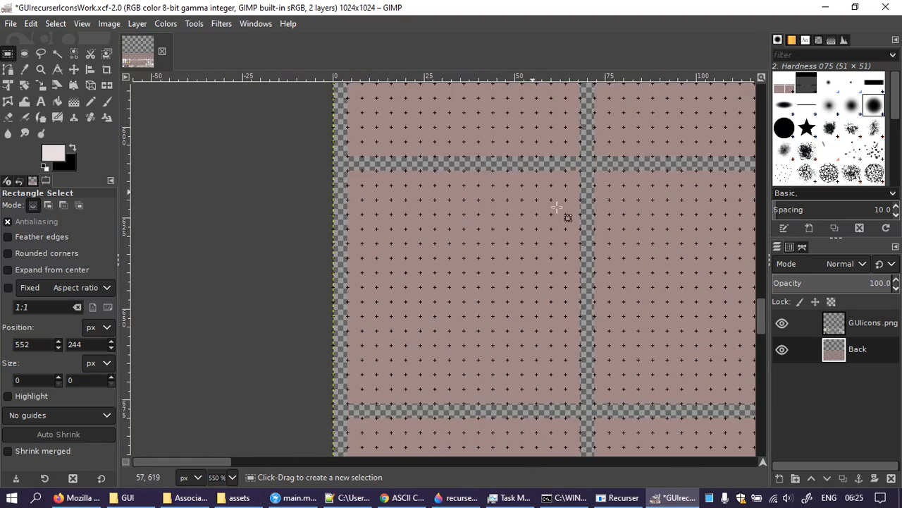
drag(345, 167, 526, 351)
click(350, 151)
drag(347, 169, 579, 404)
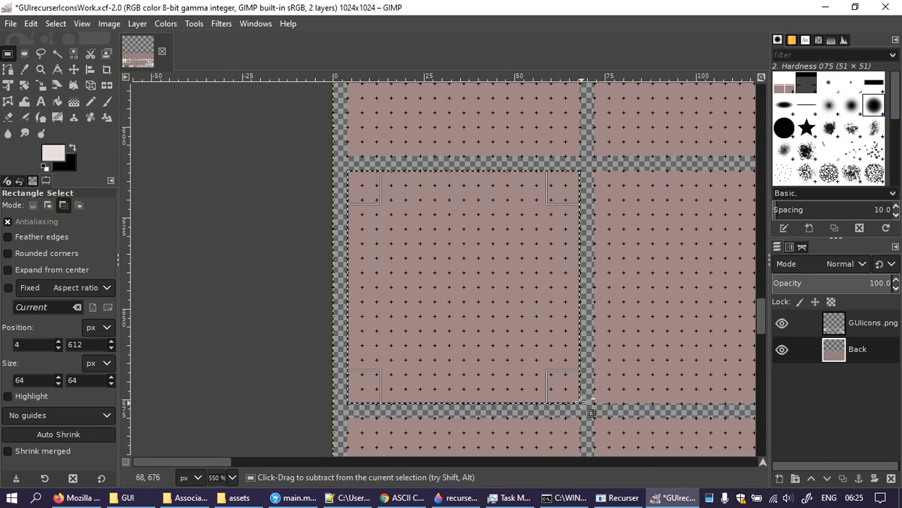
Step: Copy the selected cell and try placing the pasted copy over the second cell of the top row
key(ctrl+c)
key(ctrl+v)
drag(518, 328, 569, 155)
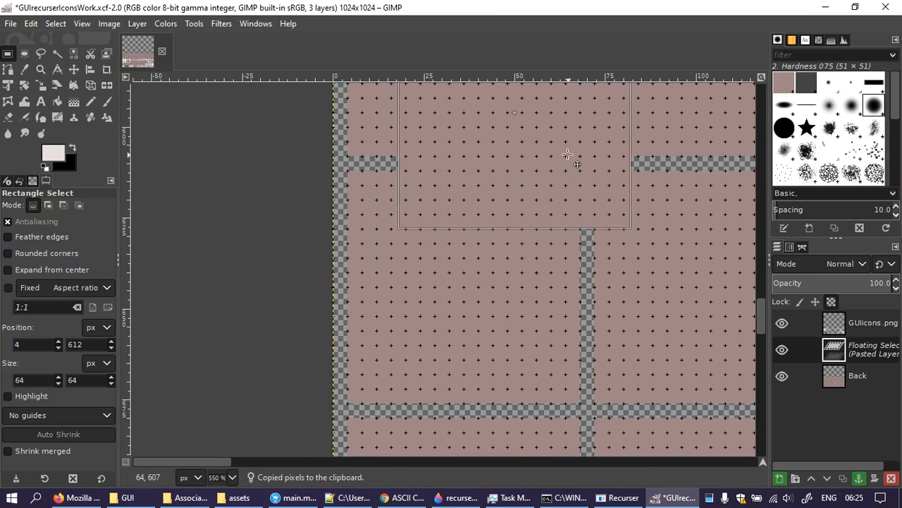
drag(689, 175, 656, 404)
drag(494, 345, 675, 270)
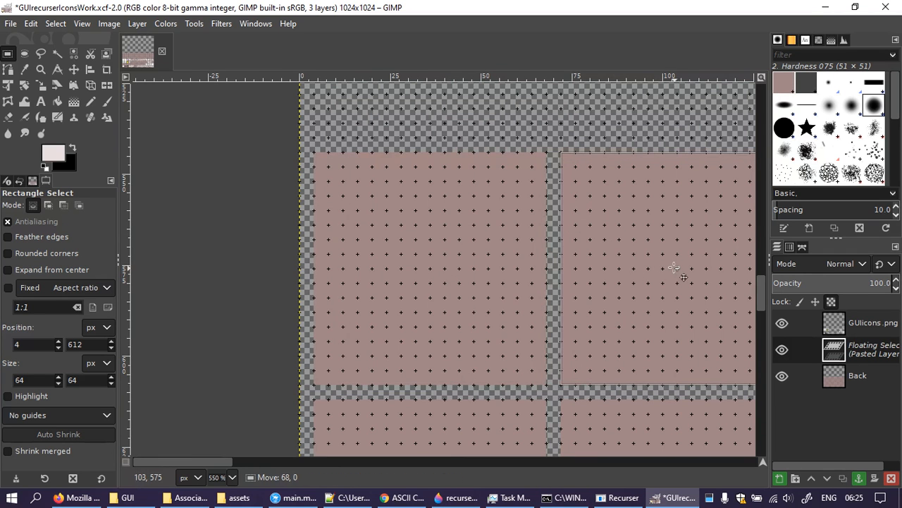
scroll(600, 280, up, 4)
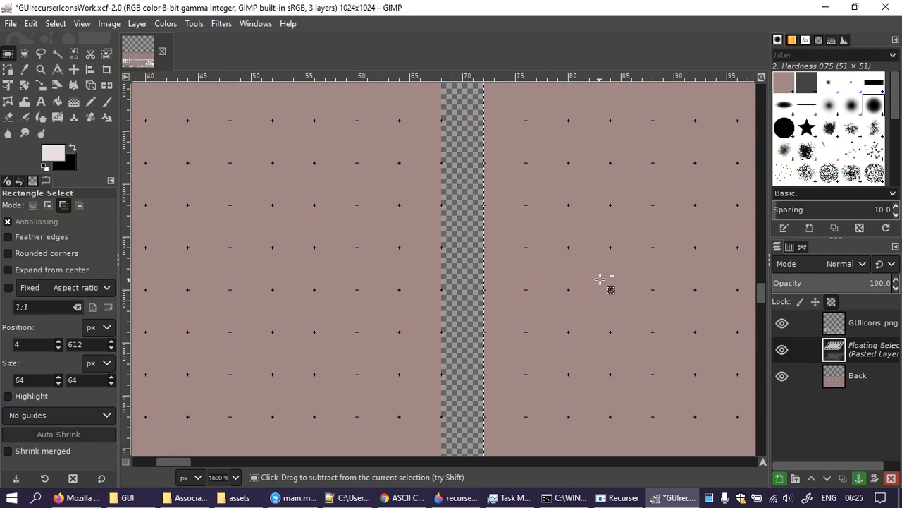
scroll(600, 280, down, 5)
scroll(600, 280, down, 7)
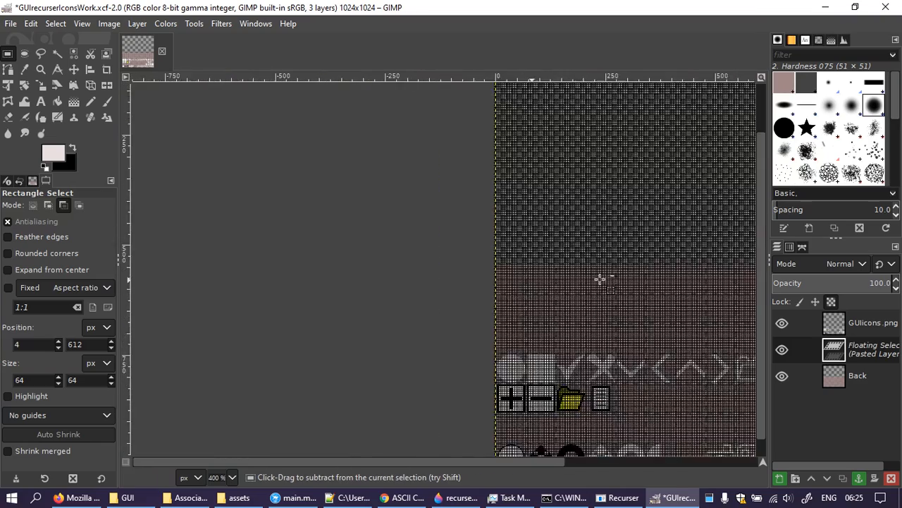
click(419, 279)
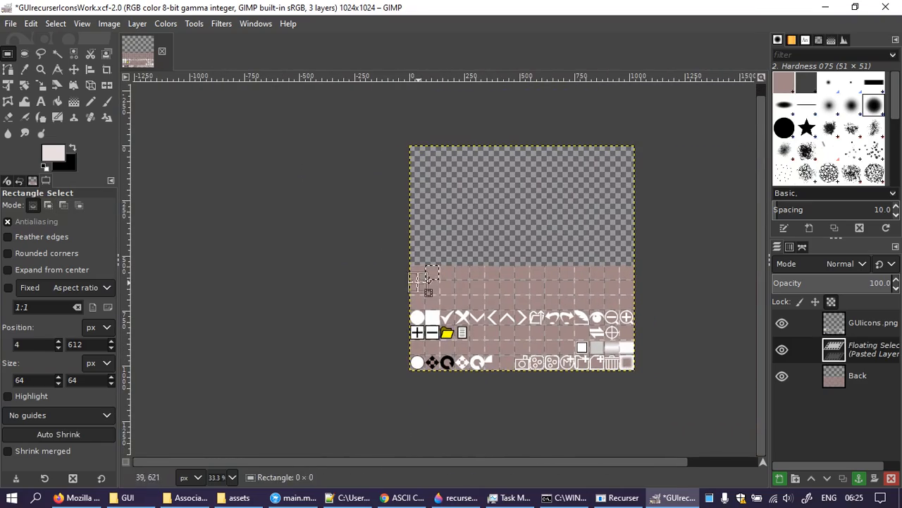
scroll(426, 267, up, 2)
key(ctrl)
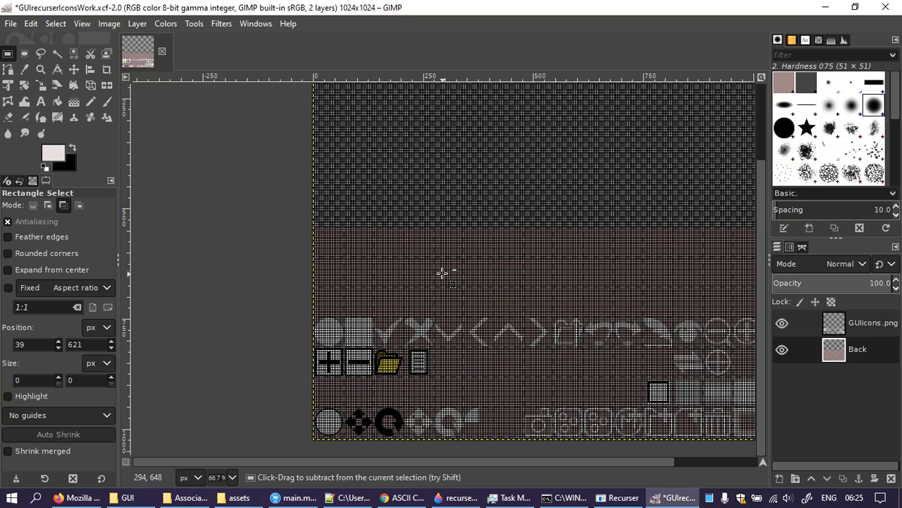
Step: Select the whole second row of cells with a 1168 × 66 px rectangle at -13, 611 and paste a copy of it
drag(441, 265, 365, 258)
drag(231, 251, 746, 279)
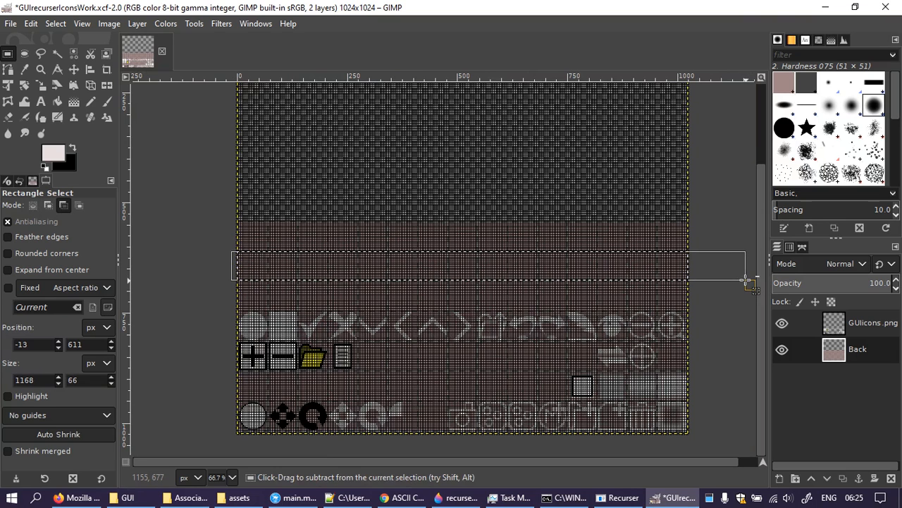
key(ctrl+c)
key(ctrl+v)
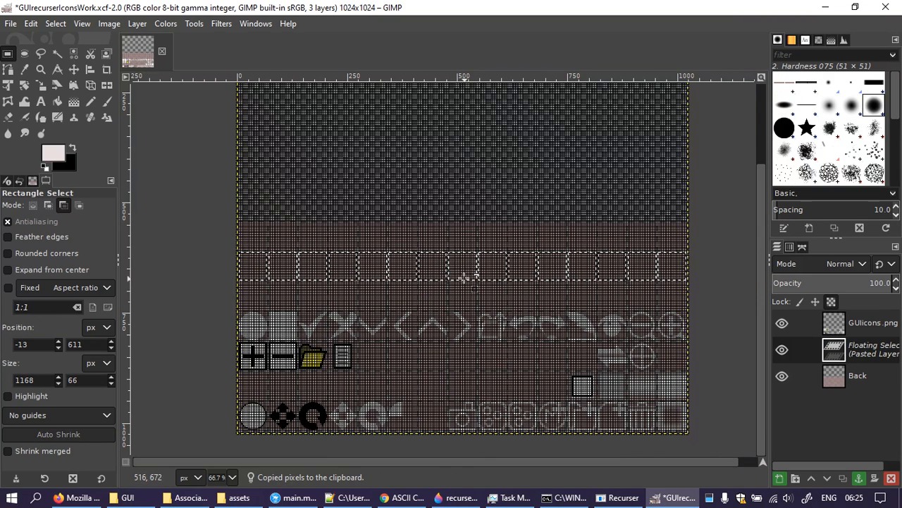
Step: Align the pasted row exactly over the top row of empty cells and anchor it to the Back layer
scroll(463, 276, up, 2)
drag(463, 276, 463, 187)
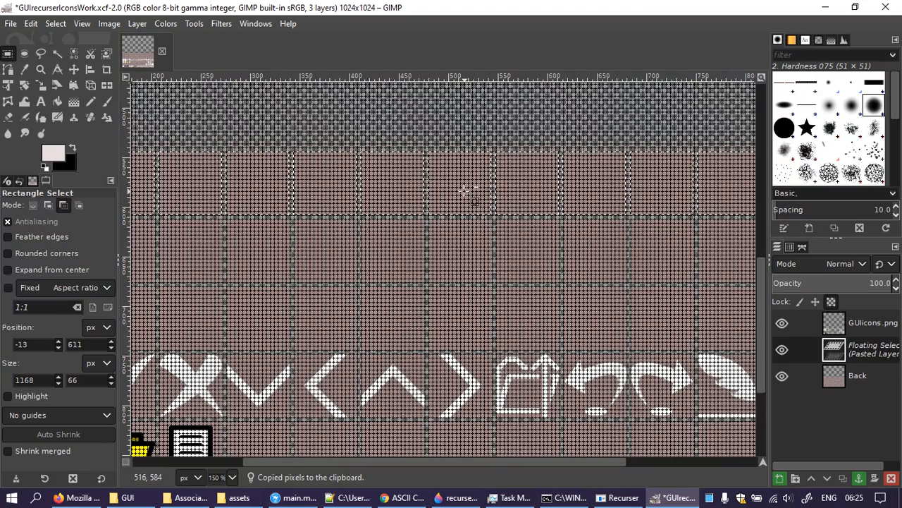
scroll(464, 189, up, 1)
scroll(464, 190, up, 4)
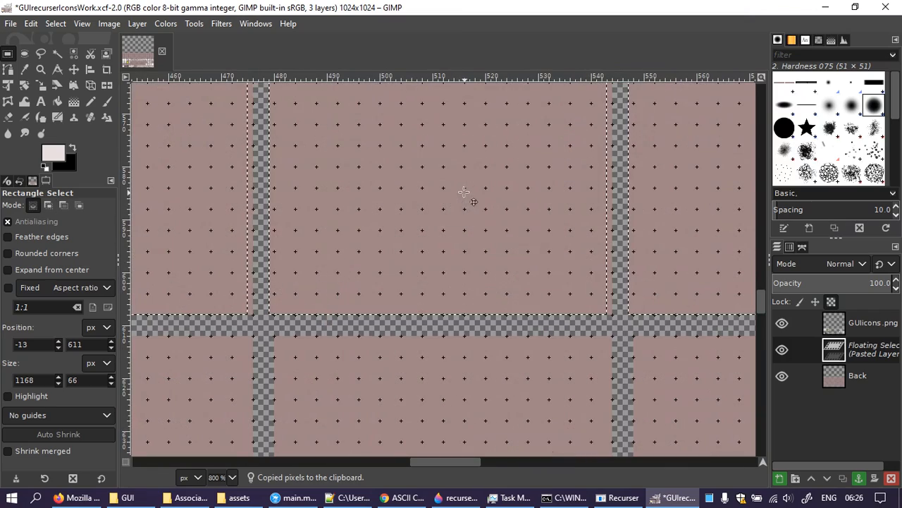
drag(465, 209, 471, 208)
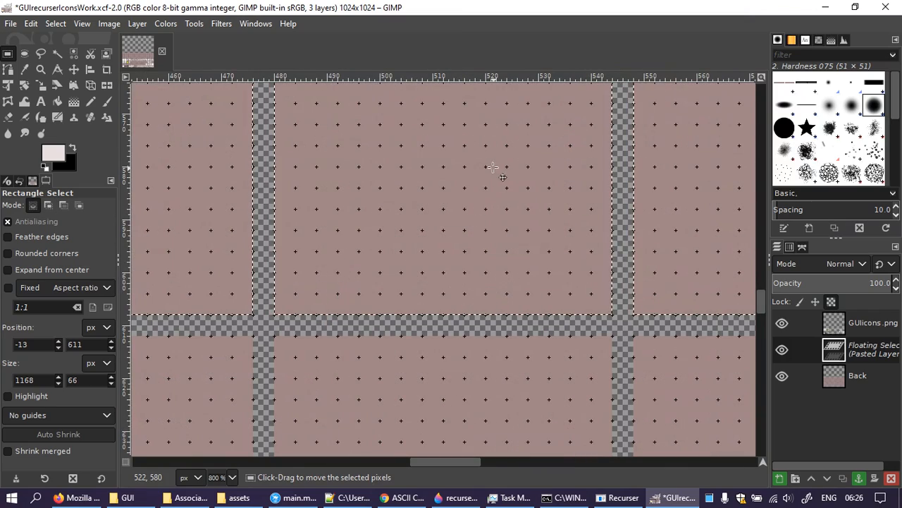
right_click(494, 171)
click(436, 203)
drag(447, 154, 440, 344)
click(479, 117)
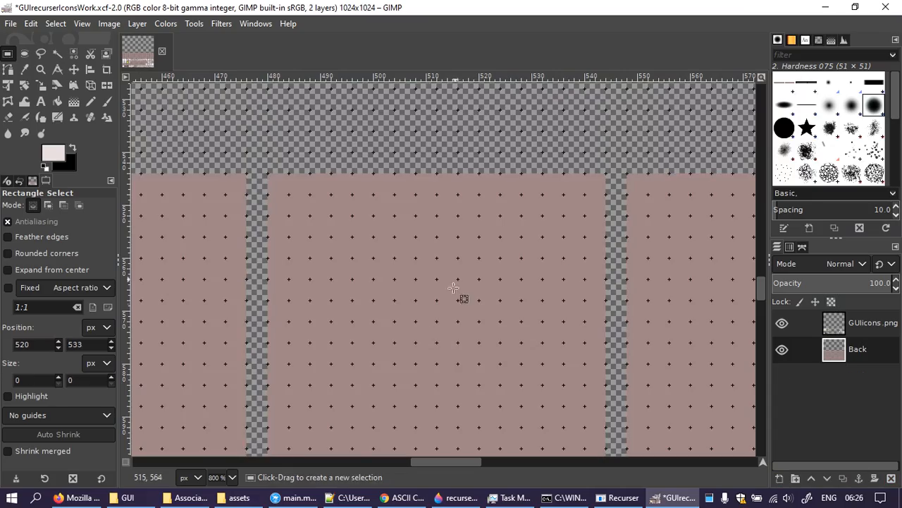
Step: Check the size of the top row's first cell with a 64 × 64 px selection at 4, 544, and clear it
scroll(454, 310, down, 2)
scroll(454, 311, down, 3)
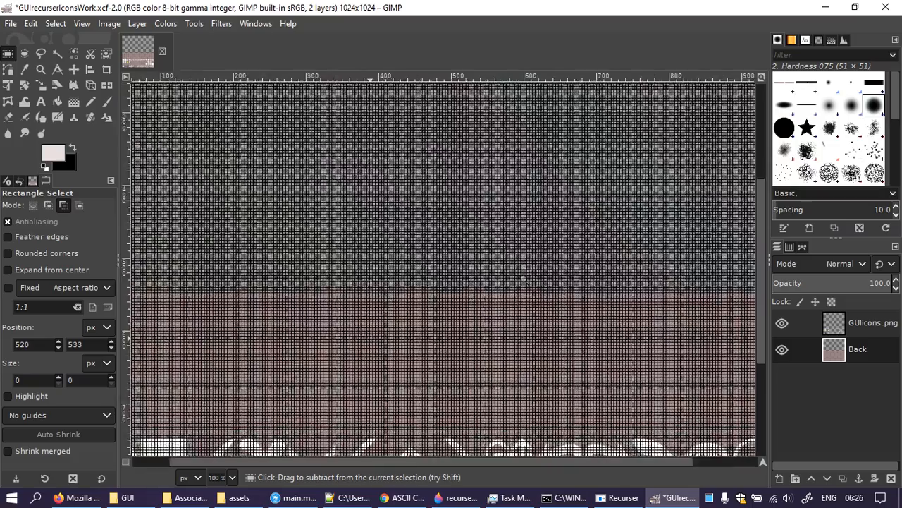
scroll(465, 314, down, 3)
scroll(399, 262, left, 5)
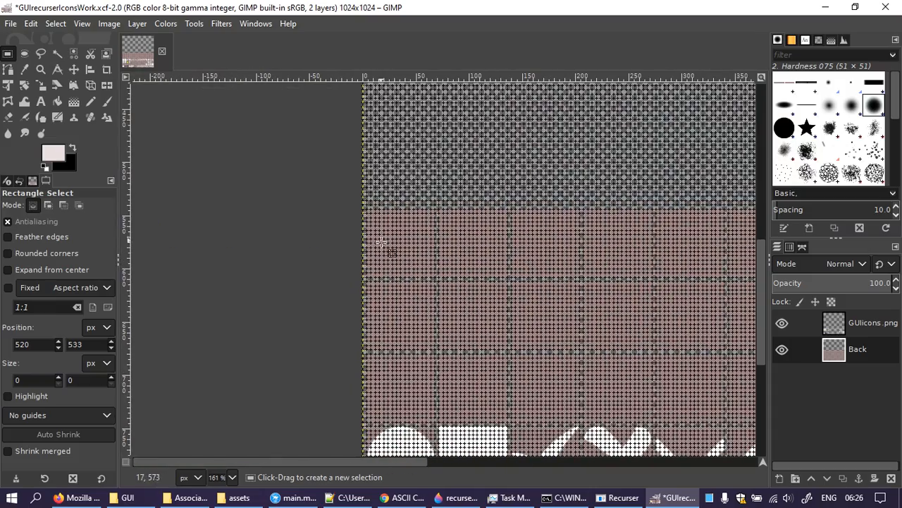
scroll(409, 252, up, 3)
scroll(412, 256, down, 1)
scroll(413, 261, up, 1)
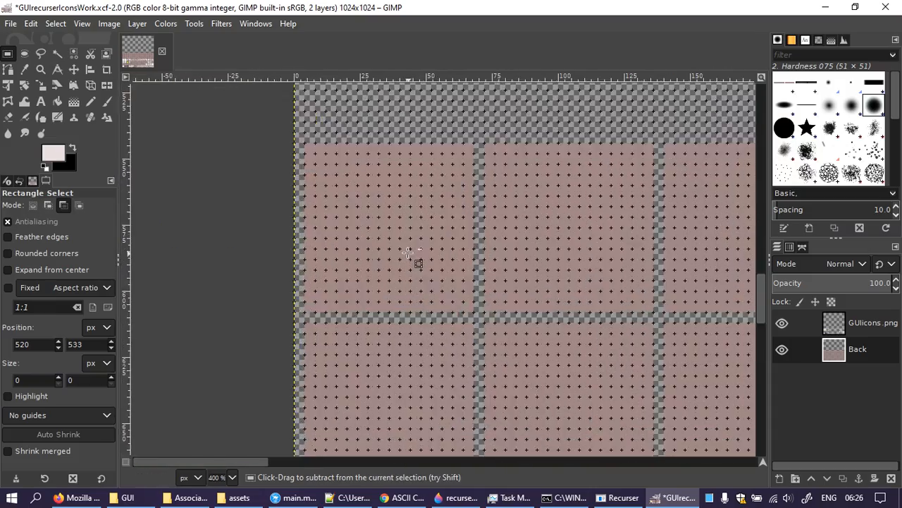
drag(308, 145, 474, 311)
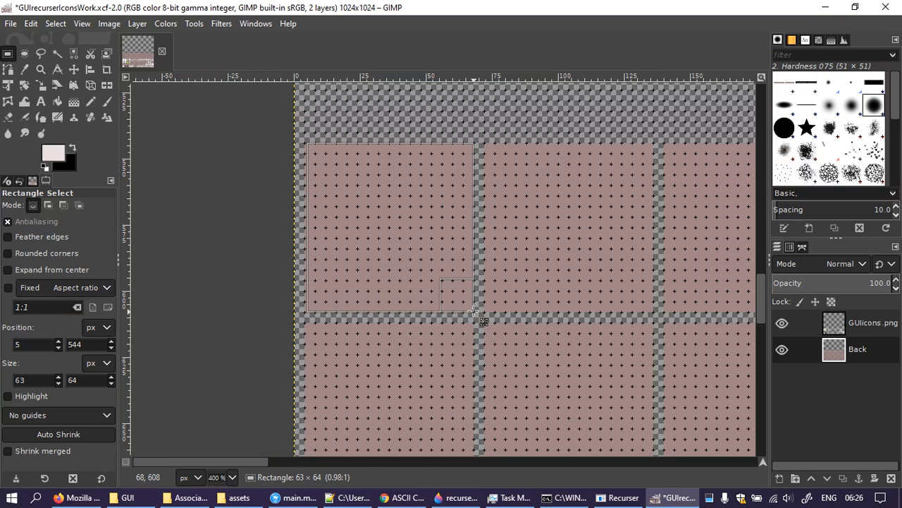
drag(474, 310, 474, 310)
drag(322, 169, 320, 162)
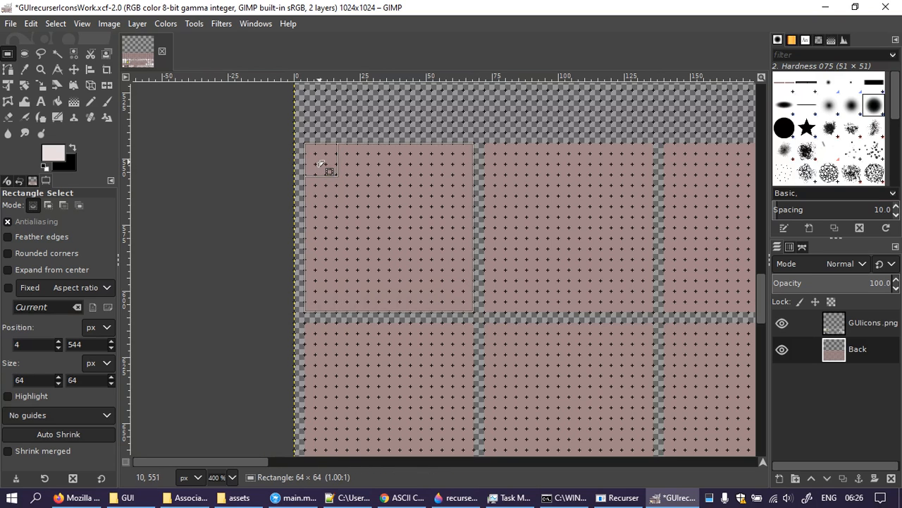
click(403, 109)
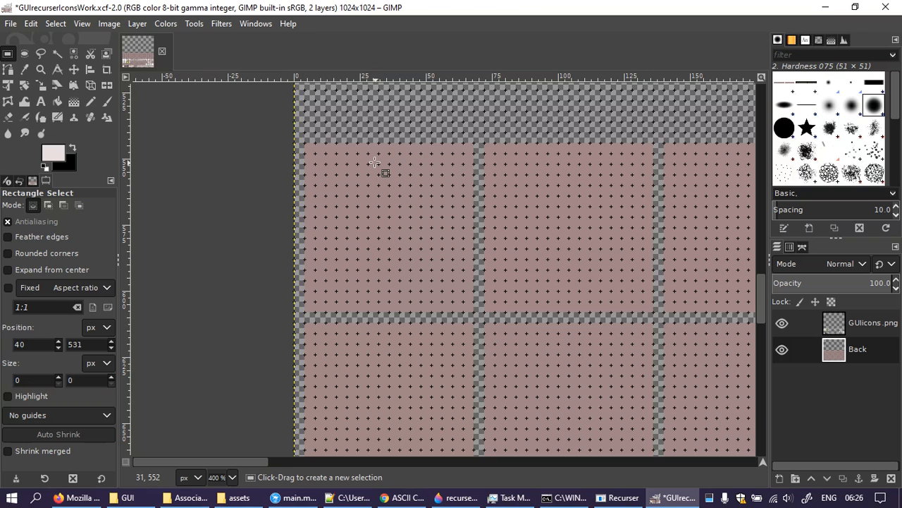
Step: In the top row's first cell, select 4 × 64 px vertical bars at x 20 and 48 plus a 64 × 4 px horizontal bar at y 560
drag(358, 143, 373, 317)
key(Left)
key(Left)
key(Left)
key(Left)
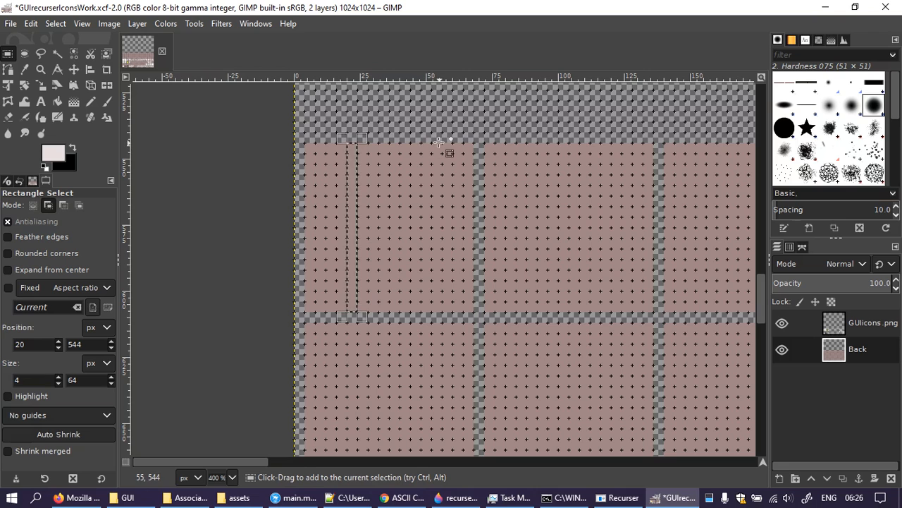
drag(430, 140, 420, 311)
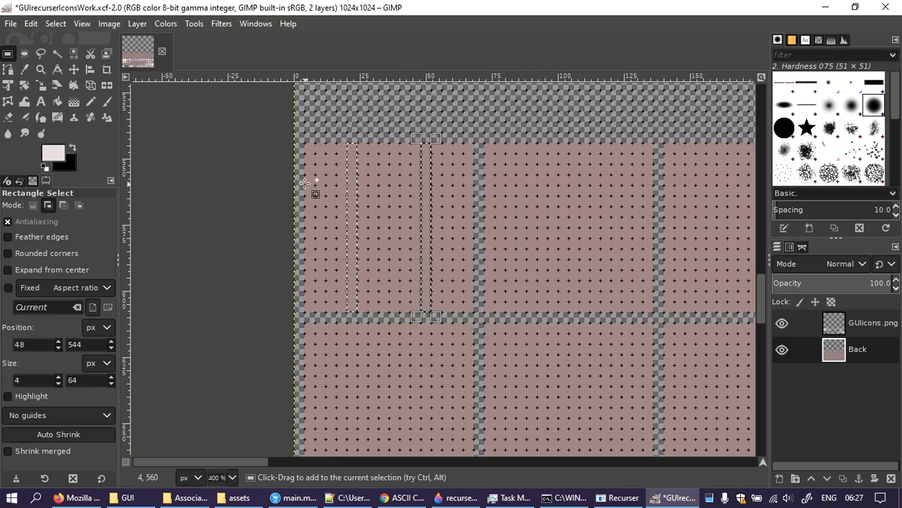
drag(307, 187, 472, 197)
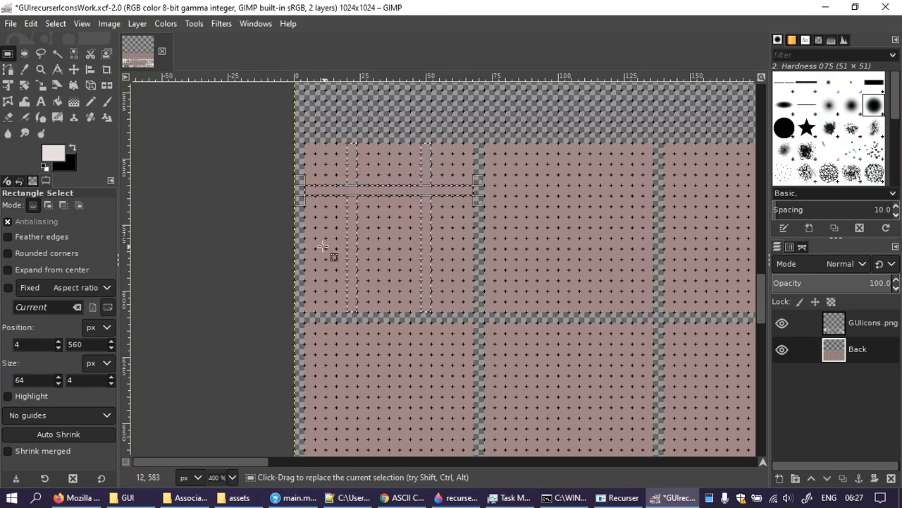
key(shift)
drag(303, 248, 472, 258)
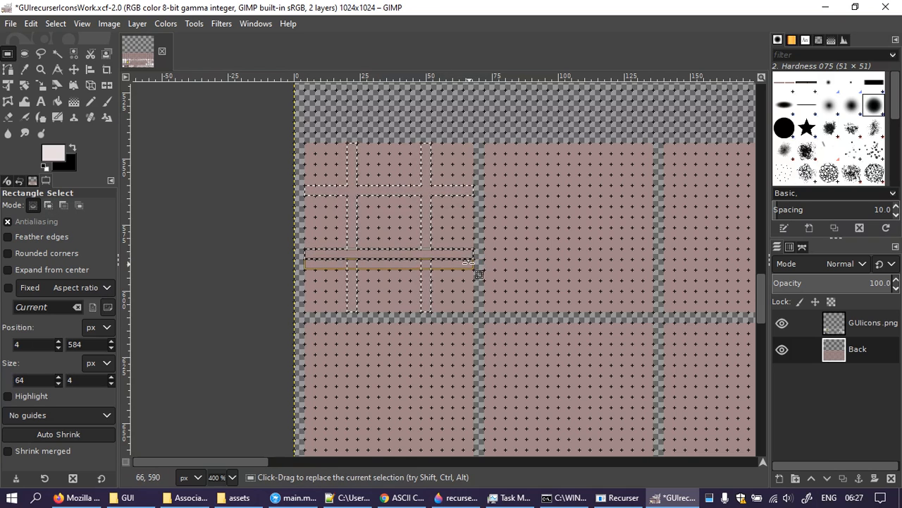
key(ctrl+z)
Step: Add a 64 × 4 px horizontal bar at 4, 588 to the selection and fill the hash shape with the light foreground colour
key(shift)
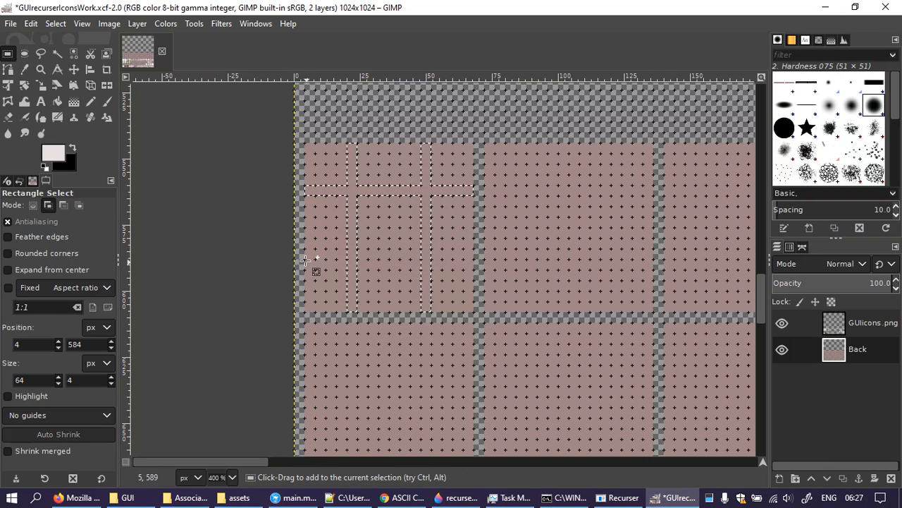
drag(304, 260, 474, 267)
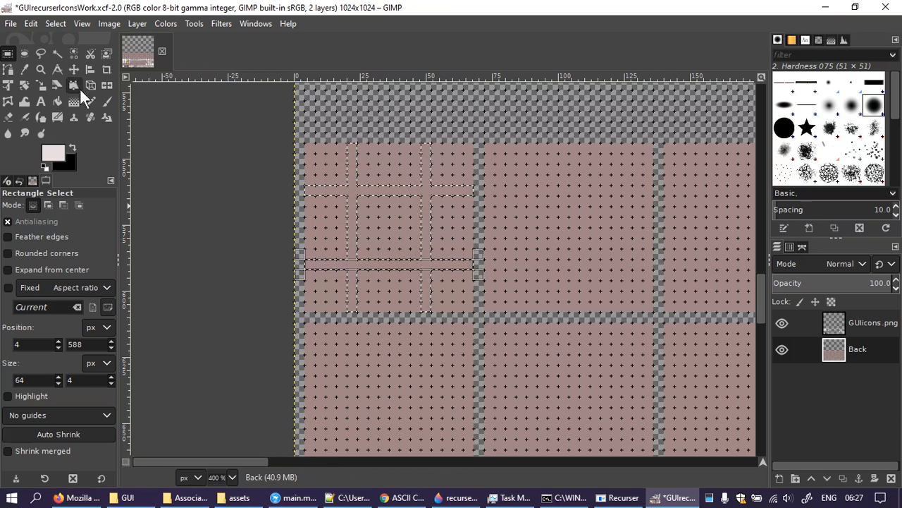
click(58, 100)
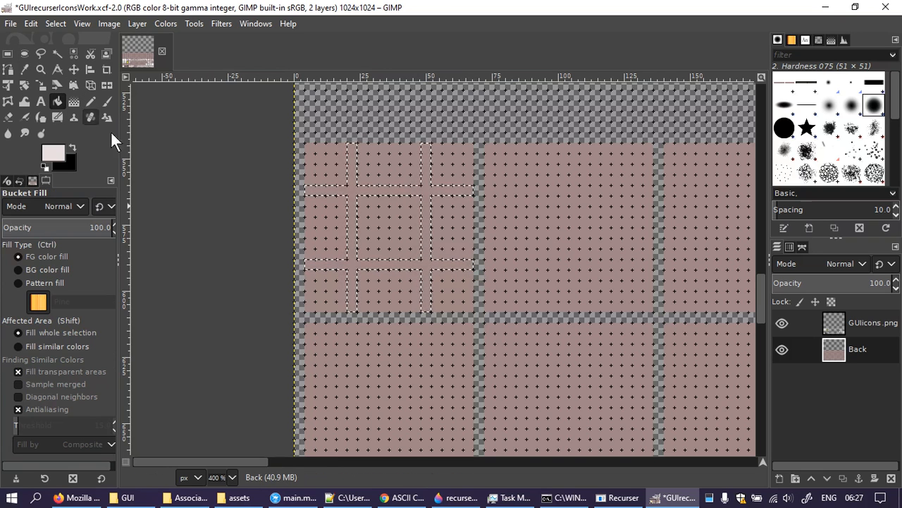
click(428, 186)
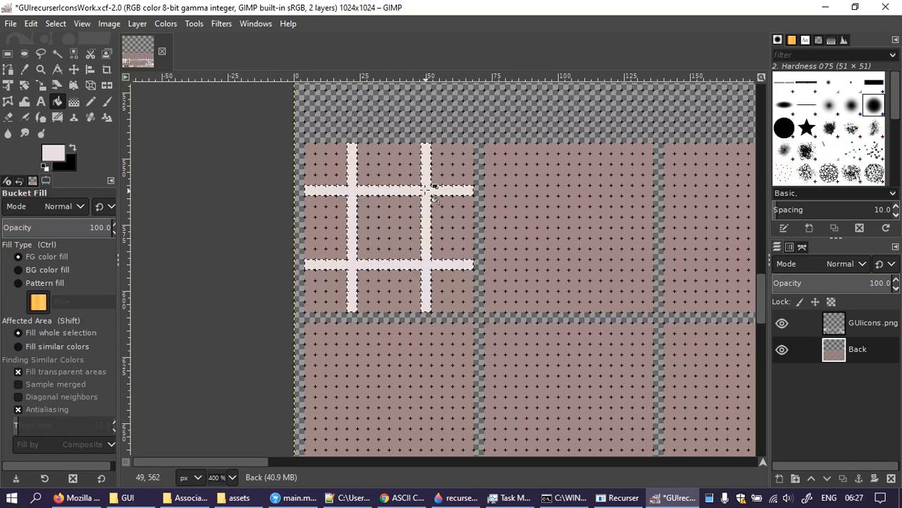
Step: Try the Paths tool in the top row's second cell, and return to Rectangle Select with the hash shape deselected
click(10, 58)
drag(533, 235, 488, 212)
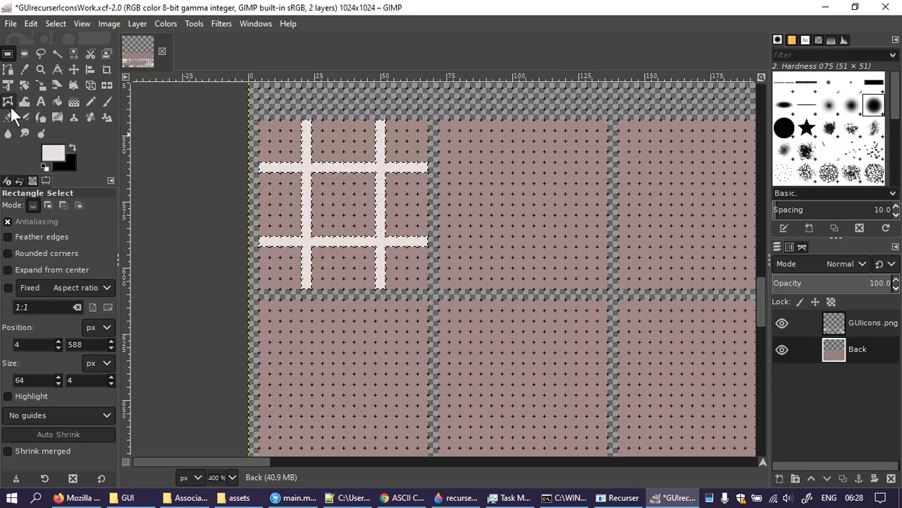
click(8, 70)
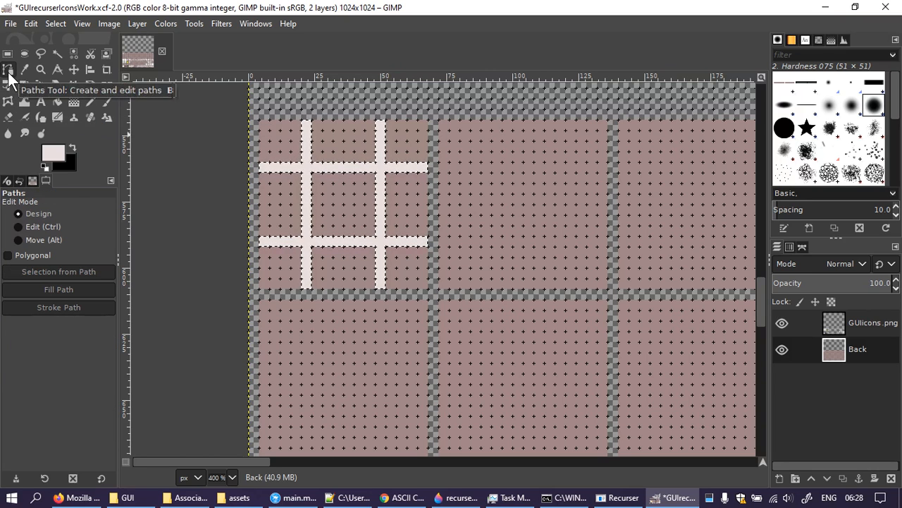
click(494, 155)
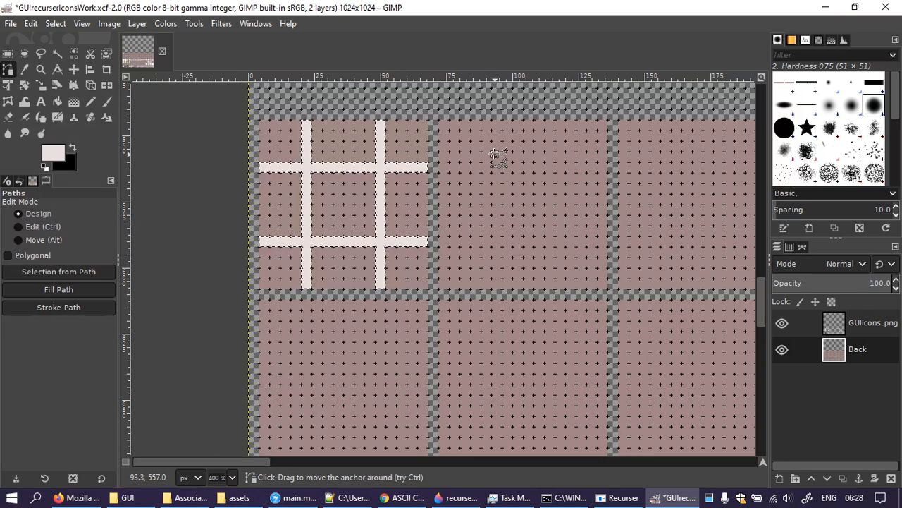
click(8, 53)
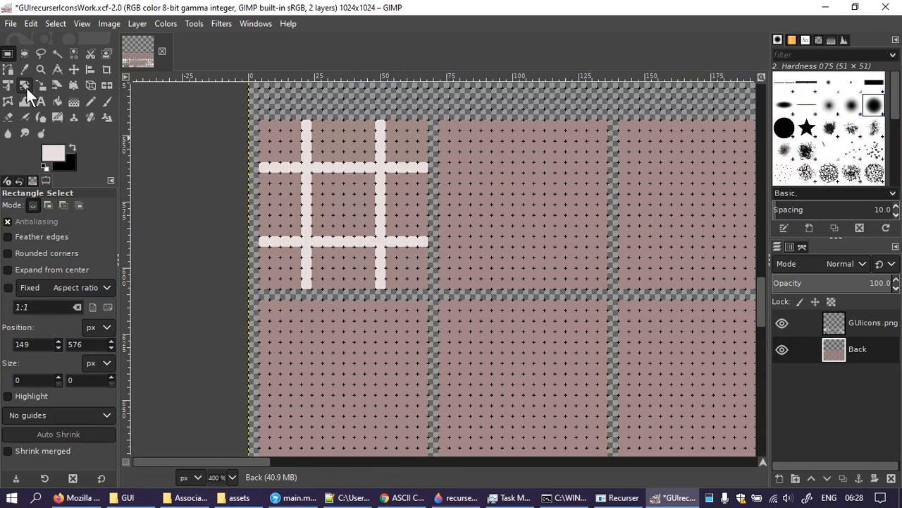
click(9, 70)
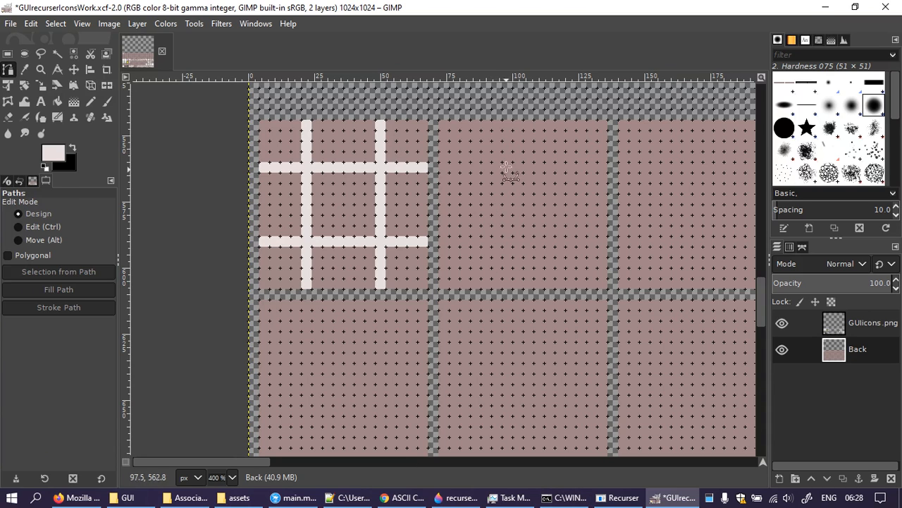
click(9, 55)
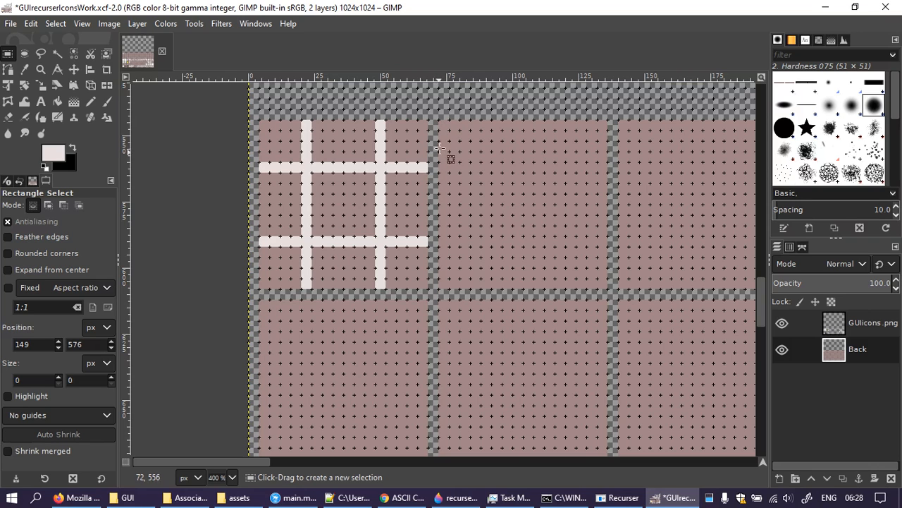
Step: Clear the small test selection in the second cell and turn on snapping to the grid
drag(438, 141, 449, 162)
click(563, 209)
click(107, 25)
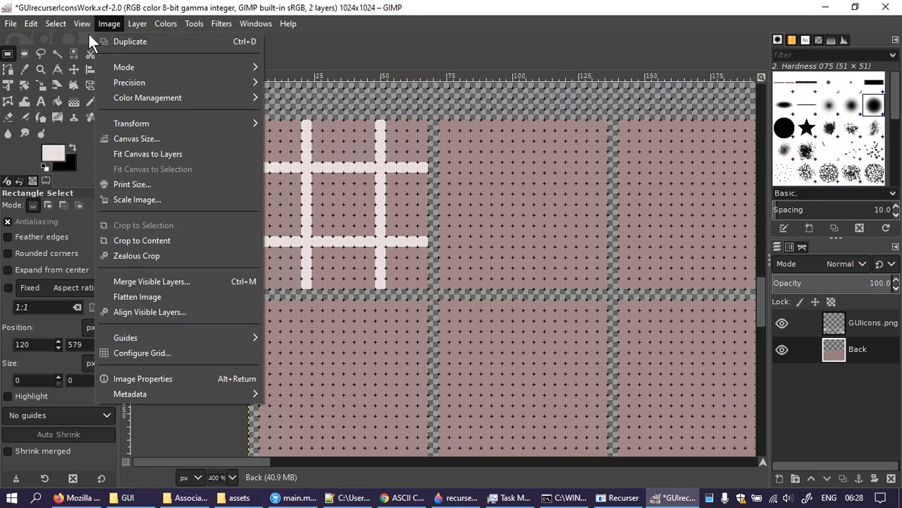
mouse_move(79, 25)
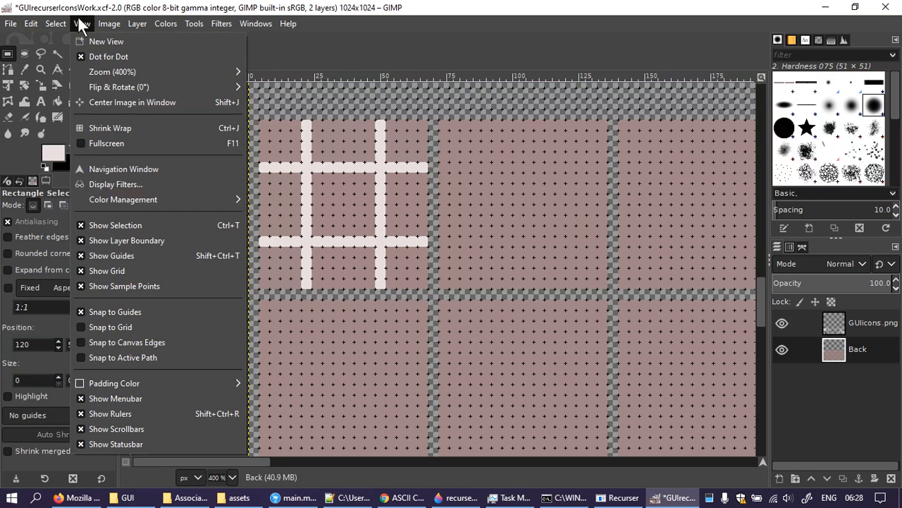
click(131, 329)
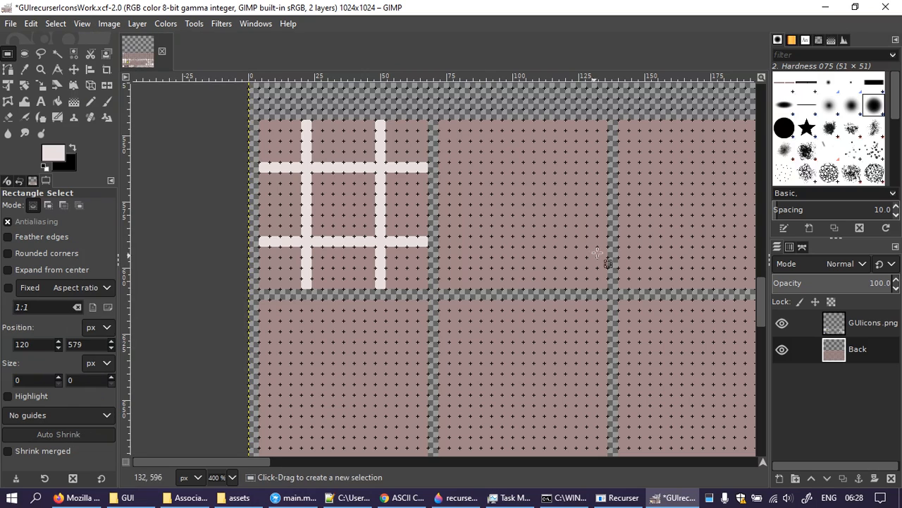
Step: In the top row's second cell, select 20 × 4 px bars at y 544 and 560 and a 40 × 4 px bar at y 552; fill them light
drag(469, 119, 522, 132)
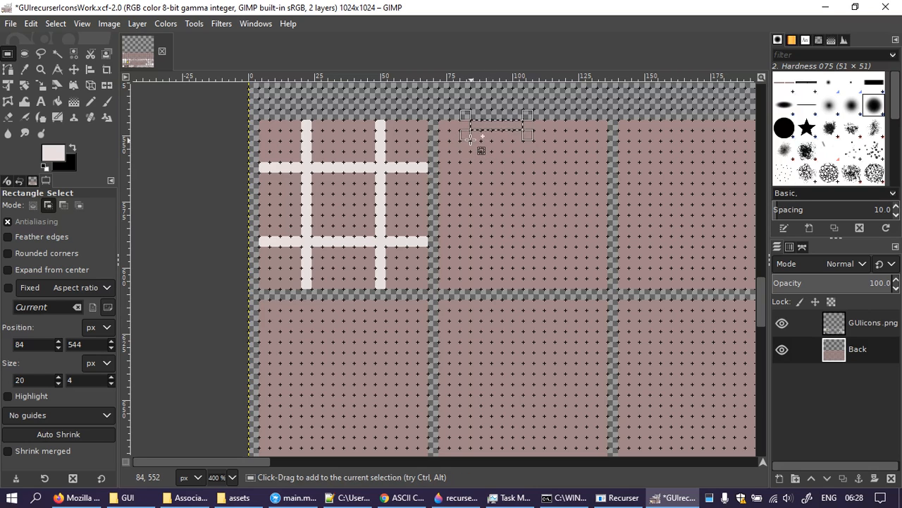
drag(469, 139, 576, 150)
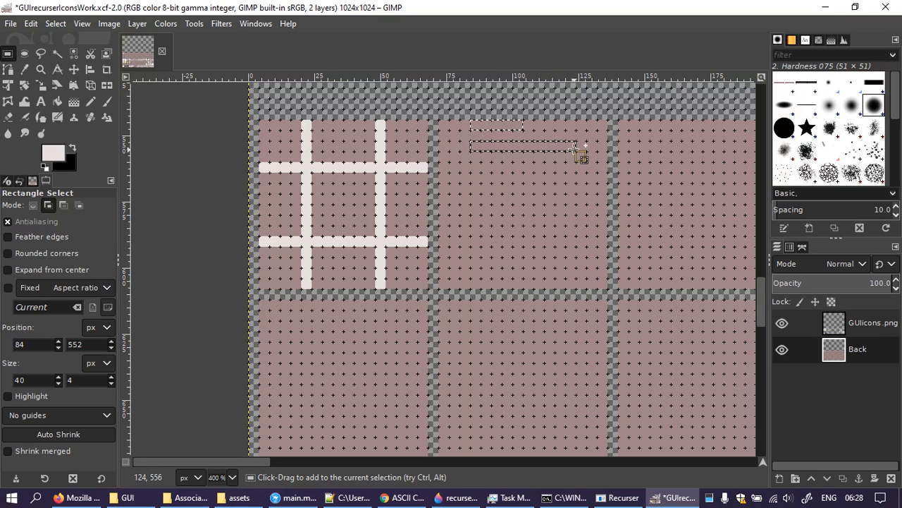
drag(471, 163, 524, 173)
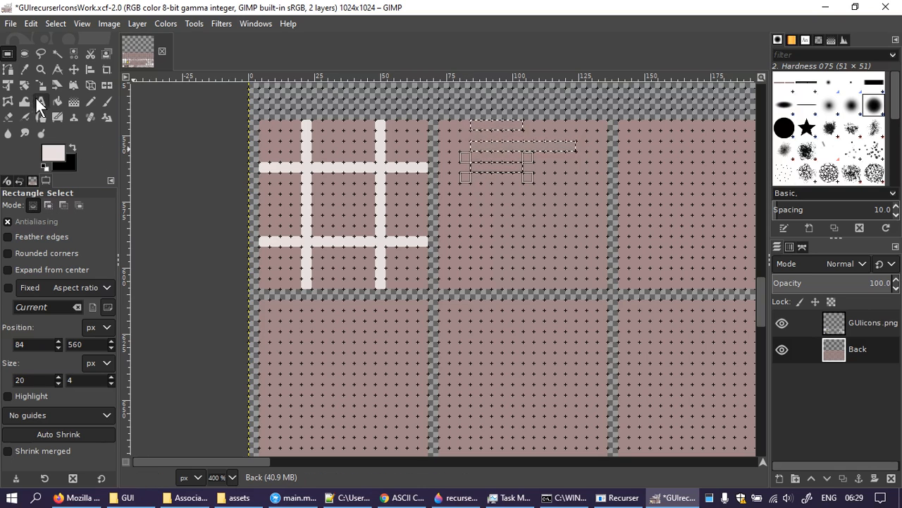
click(57, 100)
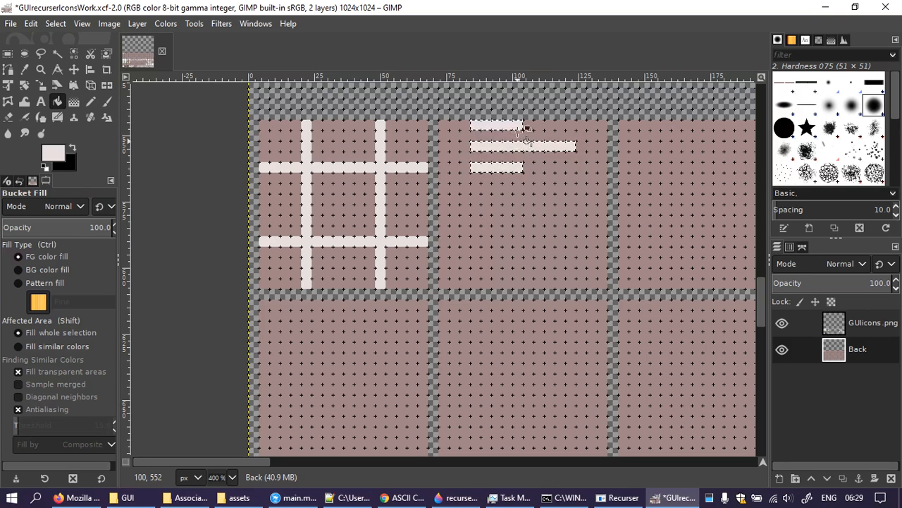
Step: Copy the 64 × 20 px strip of bars at 72, 544 and paste it below to make seven evenly spaced alternating bars
click(8, 53)
click(508, 100)
drag(438, 120, 606, 171)
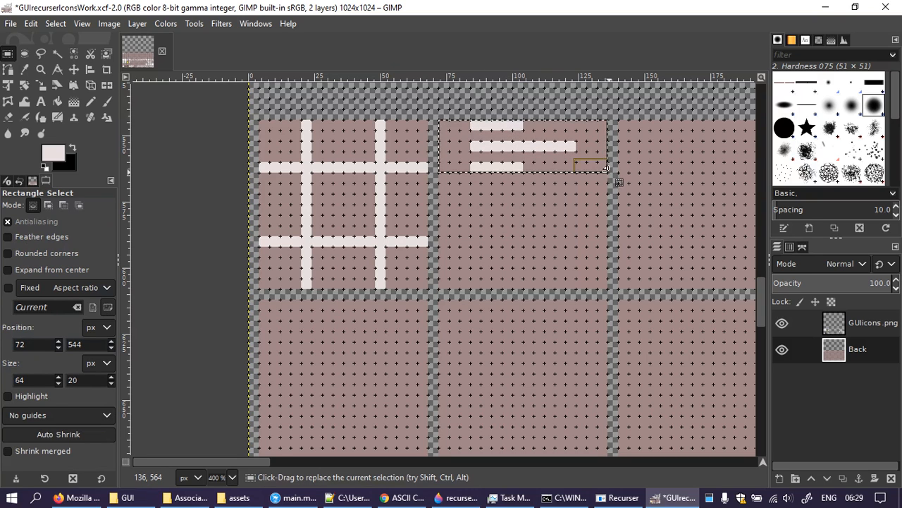
key(ctrl+c)
key(ctrl+v)
drag(518, 146, 526, 195)
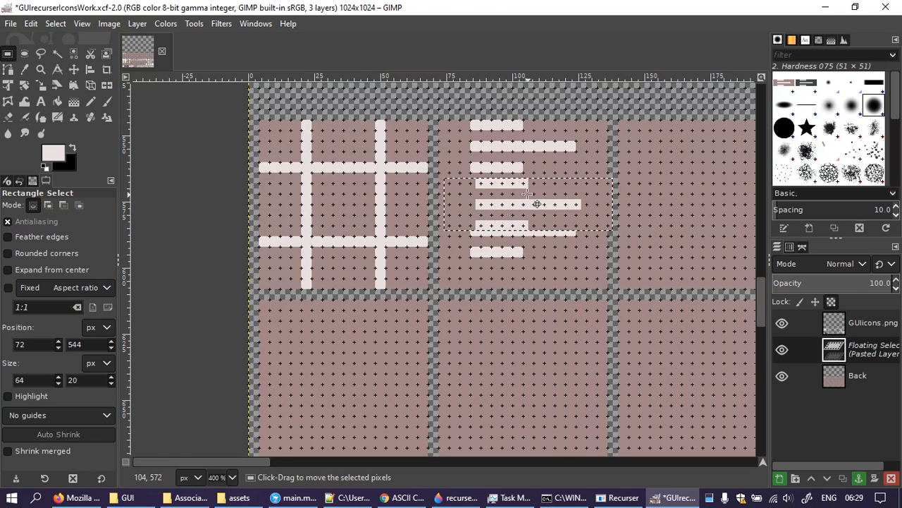
key(ctrl)
key(ctrl+z)
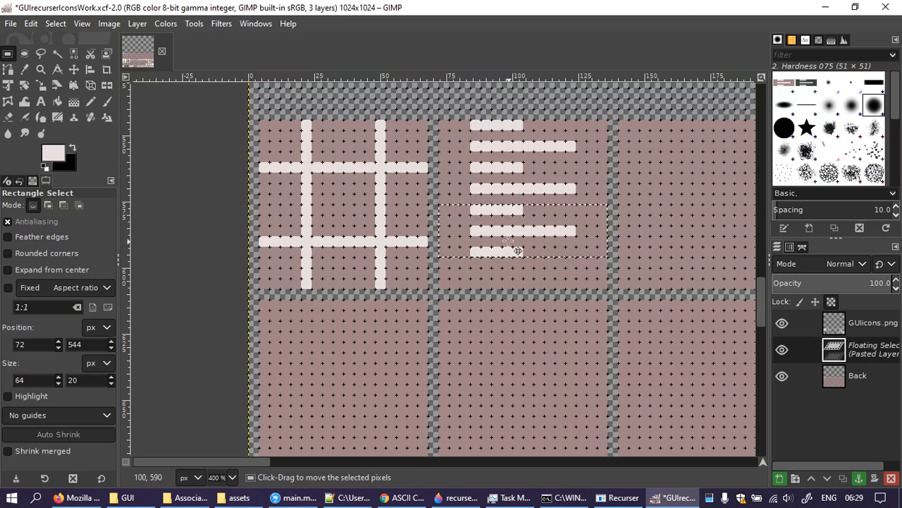
click(534, 216)
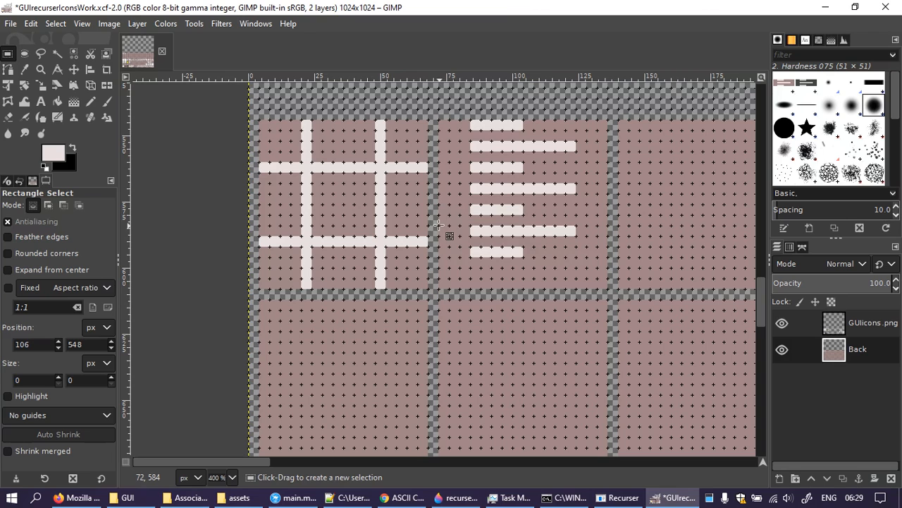
Step: Copy the lowest long bar with a 48 × 4 px selection at 80, 584 and paste it below the last short bar
drag(438, 224, 579, 247)
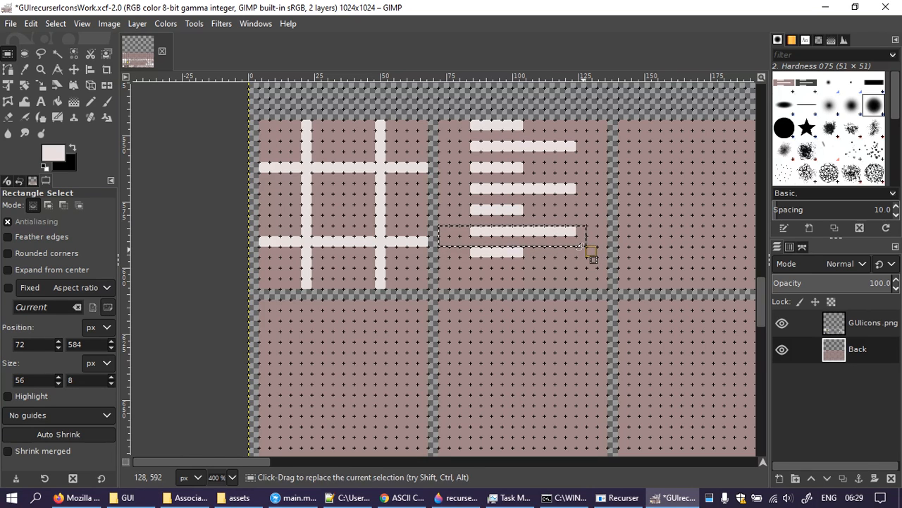
key(ctrl)
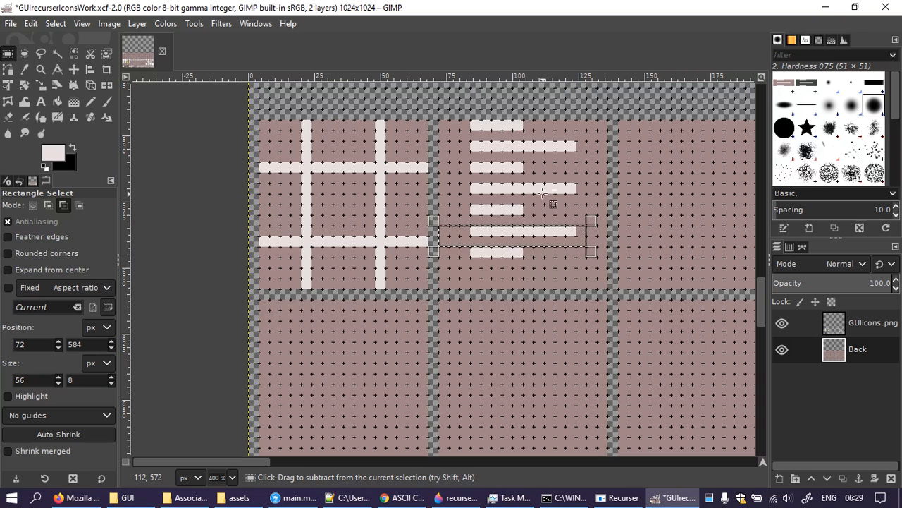
click(546, 216)
drag(460, 226, 587, 235)
key(ctrl+c)
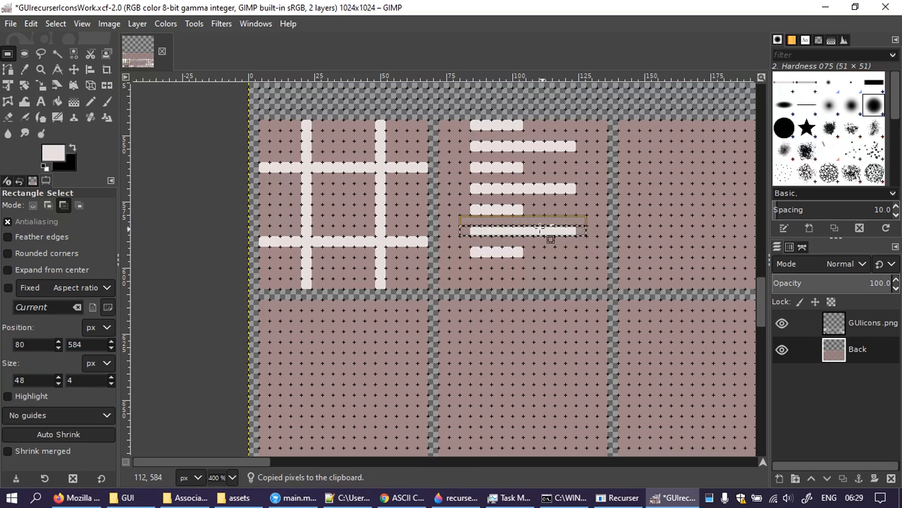
key(ctrl+v)
click(540, 218)
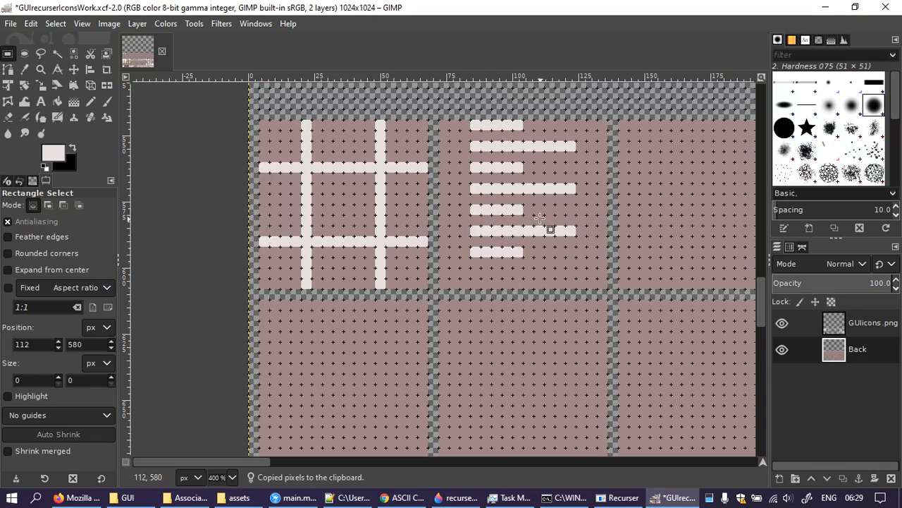
drag(460, 226, 545, 277)
key(ctrl+v)
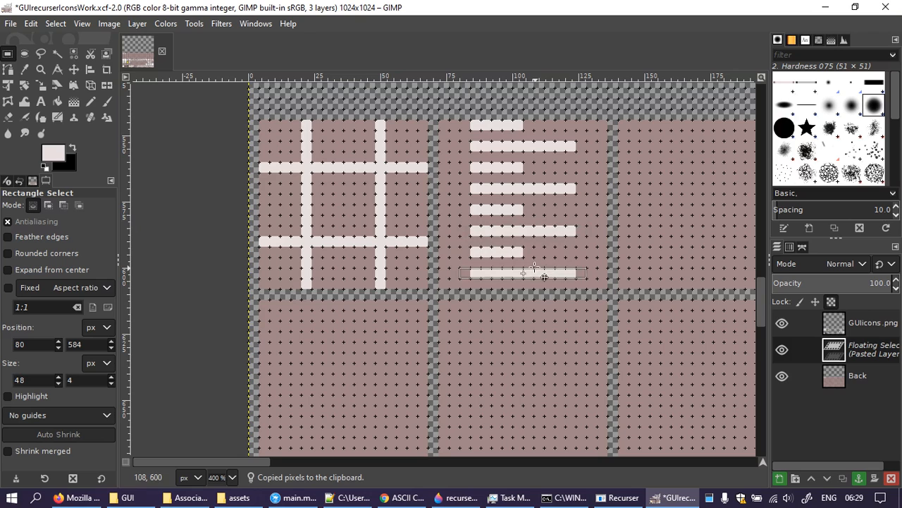
click(578, 198)
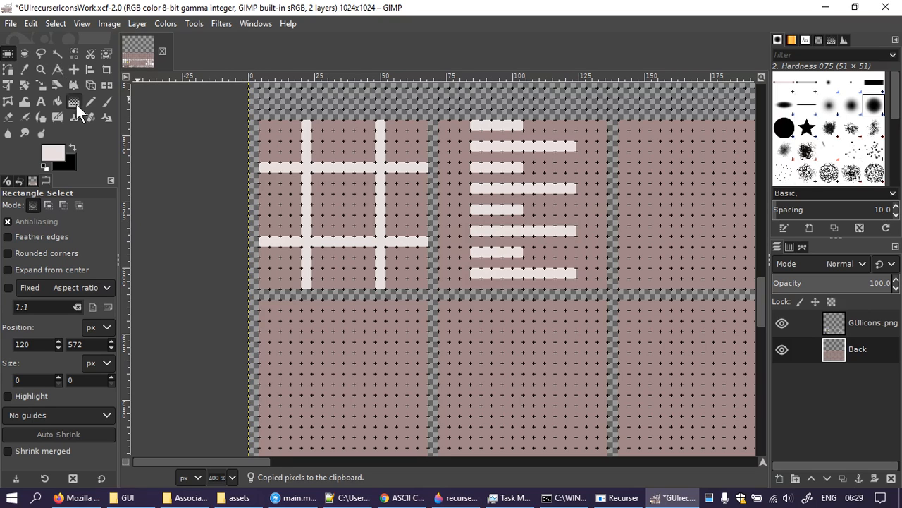
Step: Try selecting the light hash and bar shapes with Fuzzy Select and Select by Color
click(58, 52)
click(381, 145)
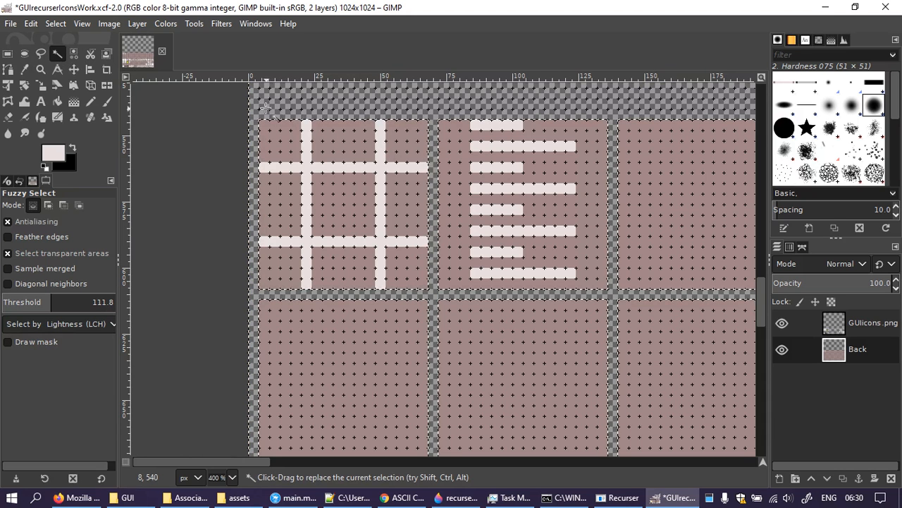
click(74, 54)
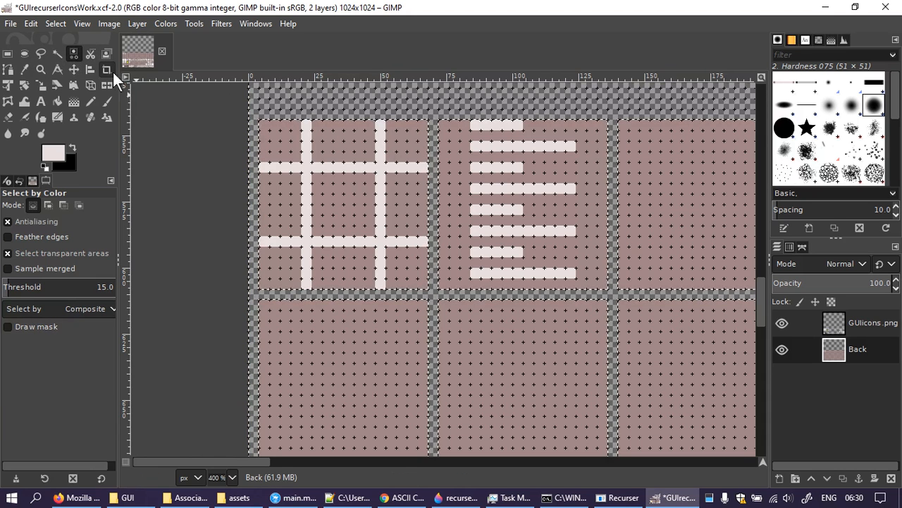
click(376, 140)
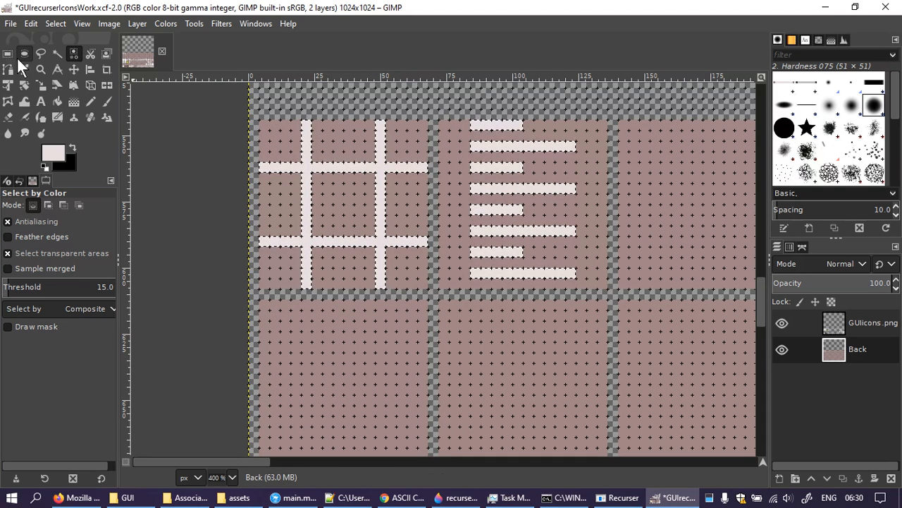
Step: Set the Fuzzy Select threshold to 37.3, try selecting the hash shape together with the bars, and clear the selection
click(57, 50)
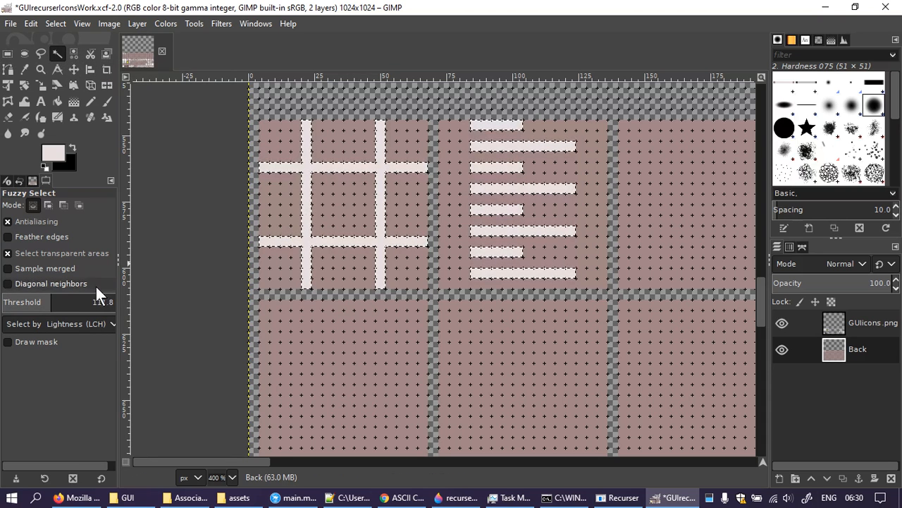
scroll(26, 305, down, 4)
scroll(5, 307, down, 16)
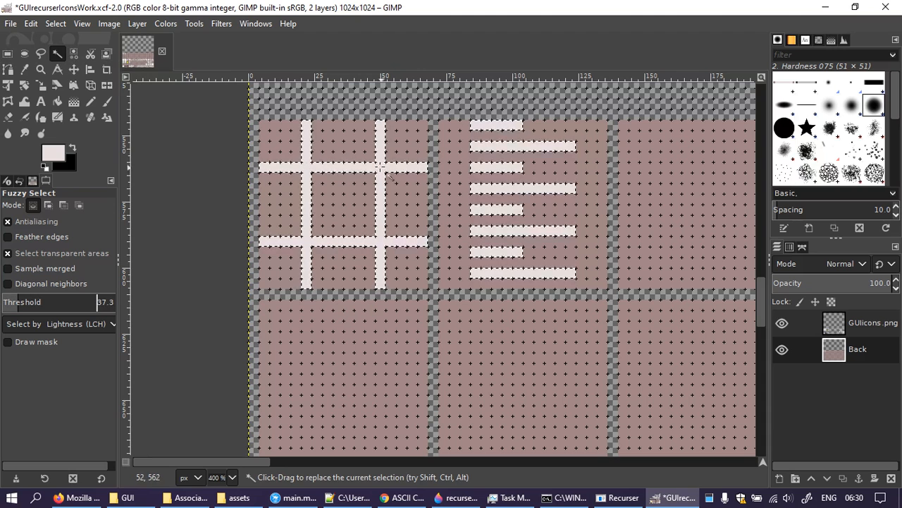
shift+click(511, 160)
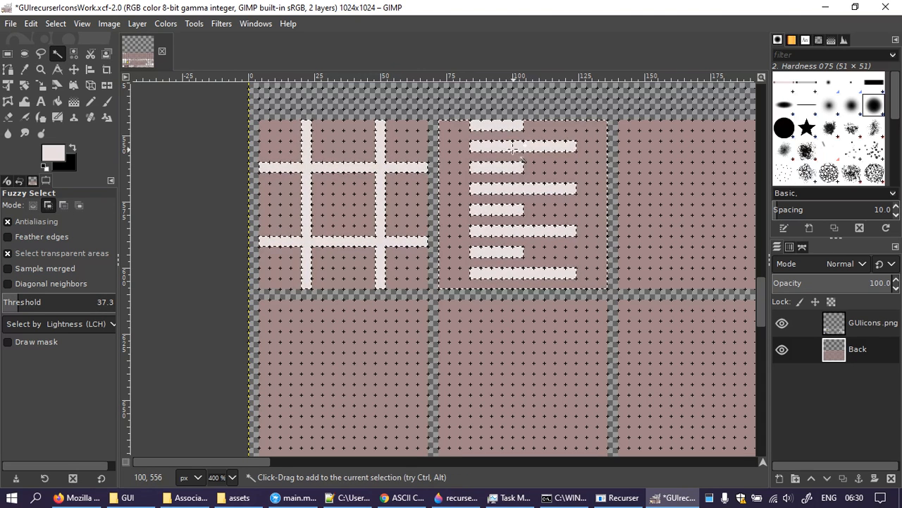
click(432, 179)
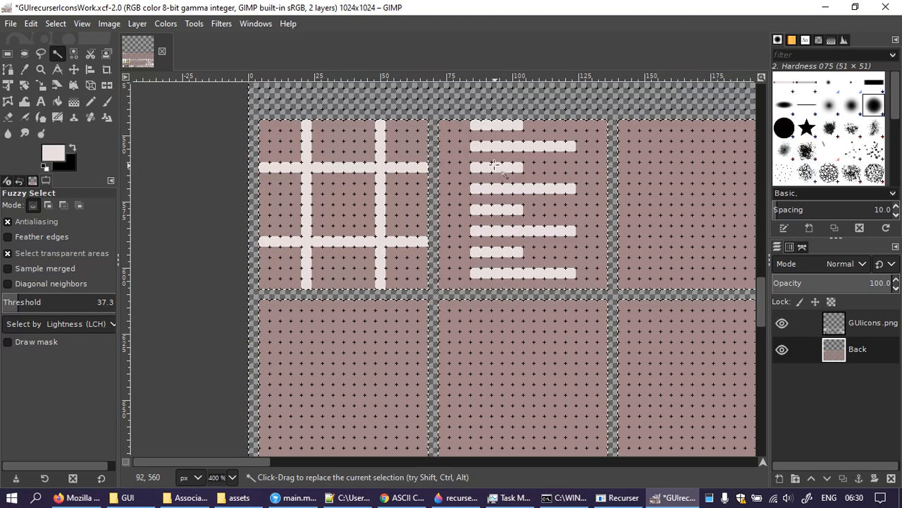
click(497, 134)
click(389, 152)
click(380, 152)
shift+click(497, 176)
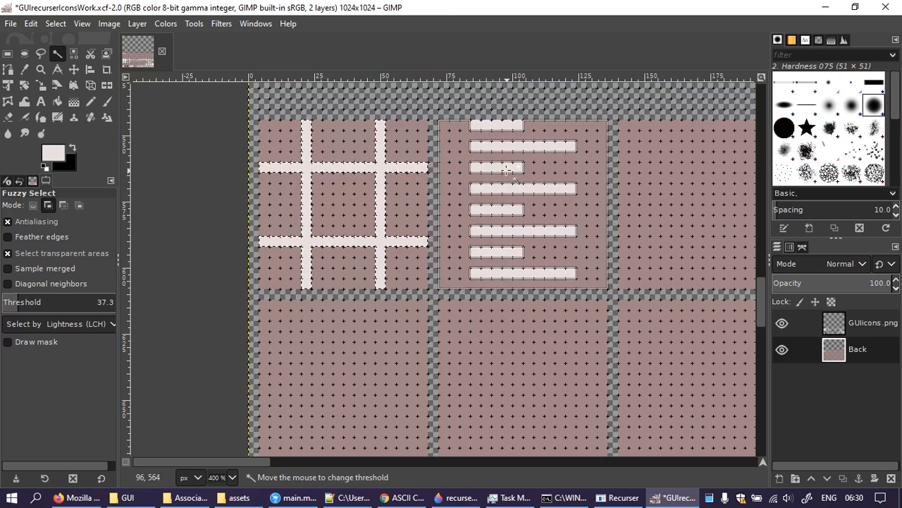
click(238, 199)
Step: Set the Fuzzy Select threshold to 19.4, select the hash shape and the area around the second cell's bars, and copy the selection
drag(19, 303, 9, 303)
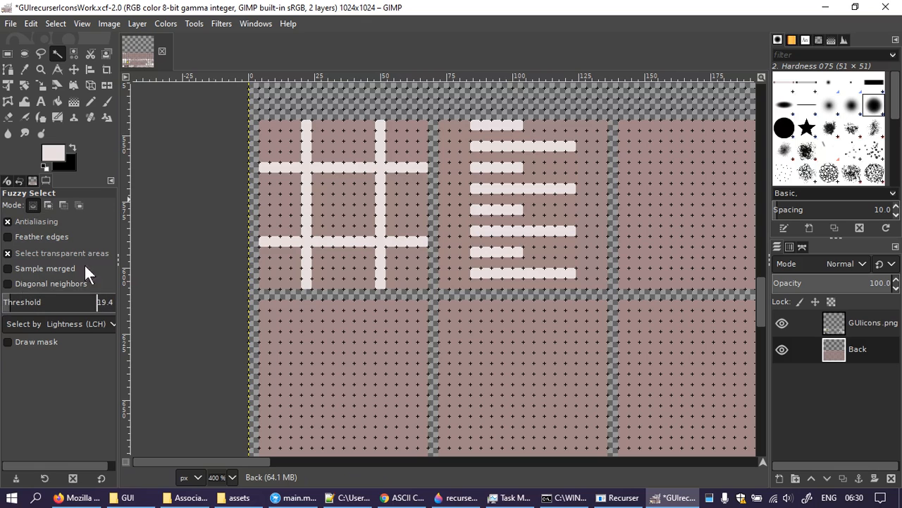
shift+click(403, 168)
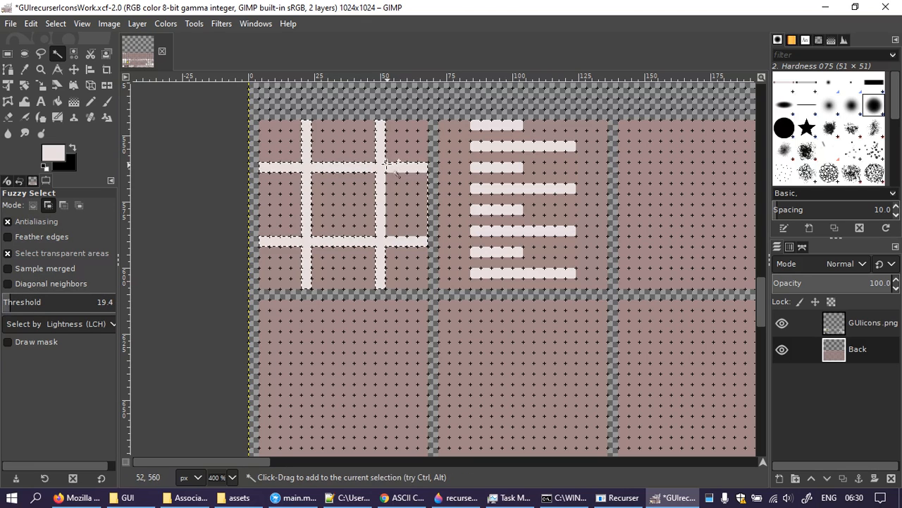
shift+click(495, 156)
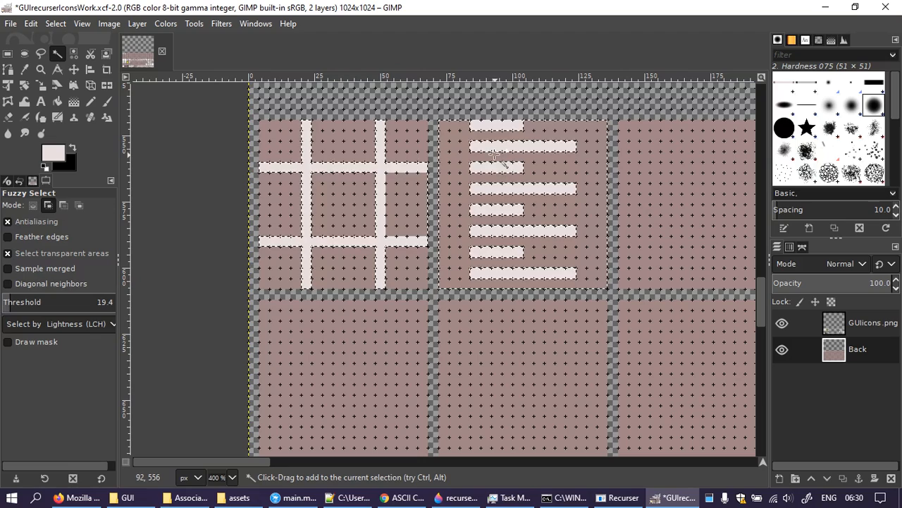
key(ctrl+c)
Step: Examine the existing icons in the lower rows of the sheet, from the circle and square to the folder and document
drag(544, 343, 477, 133)
drag(497, 315, 503, 285)
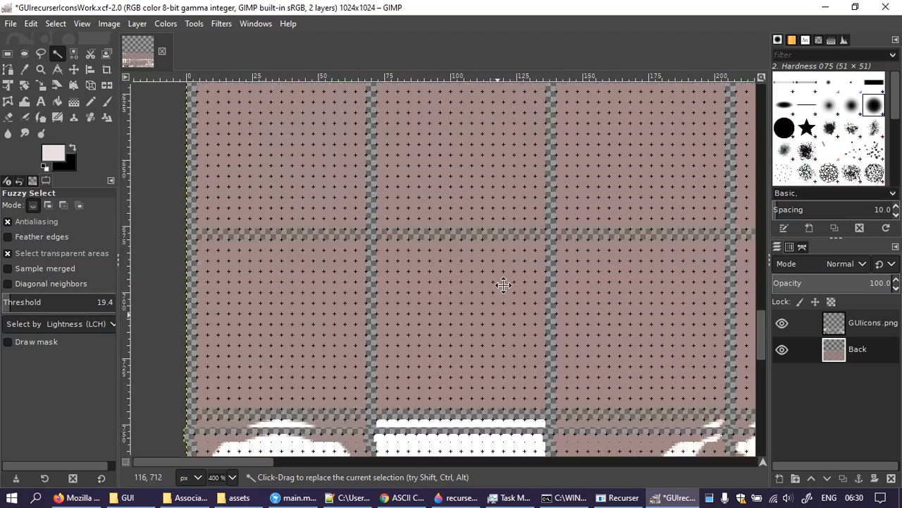
scroll(503, 285, down, 5)
scroll(439, 145, up, 1)
scroll(493, 274, down, 3)
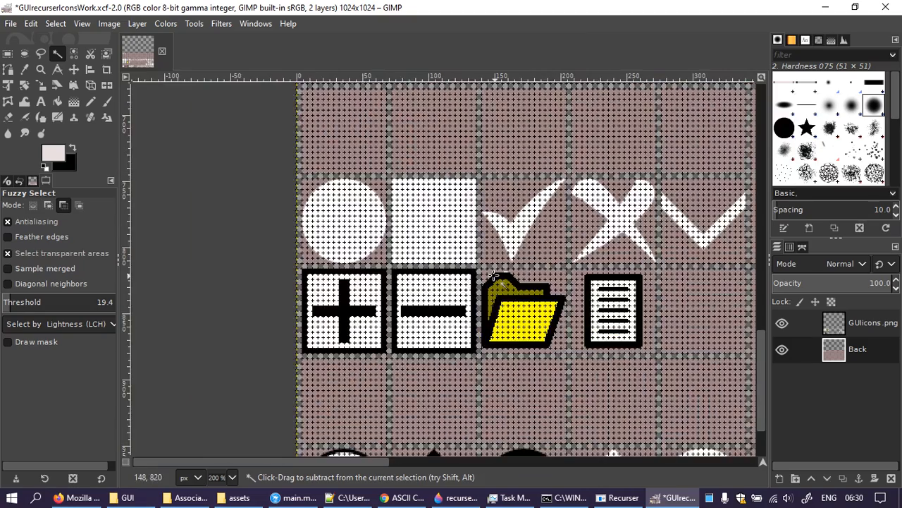
Step: Examine the icon sheet, focusing on the grid icon and the text-lines icon at its left edge
scroll(494, 274, down, 4)
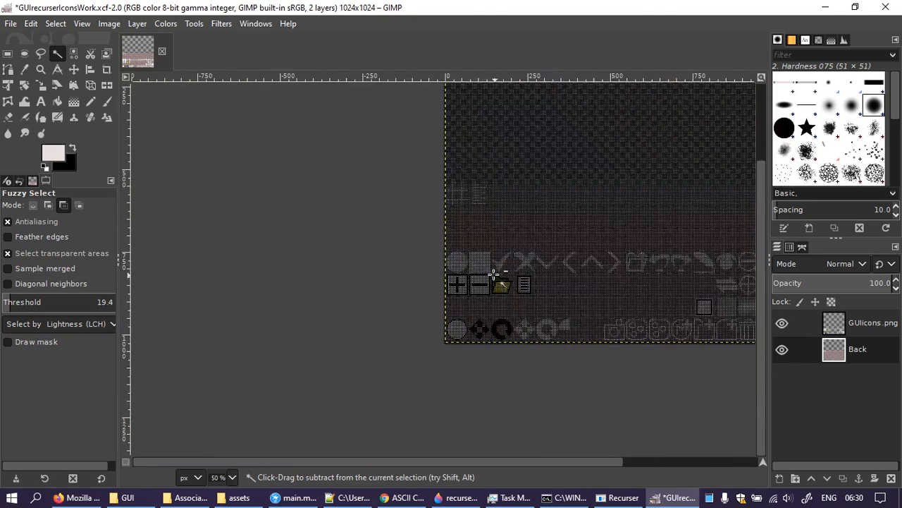
scroll(493, 274, up, 4)
scroll(455, 369, up, 3)
scroll(487, 331, down, 1)
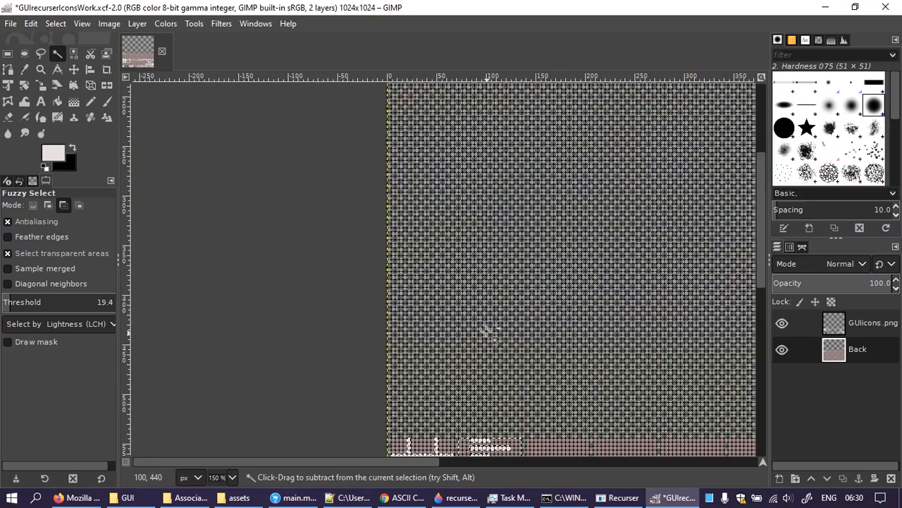
scroll(489, 367, down, 4)
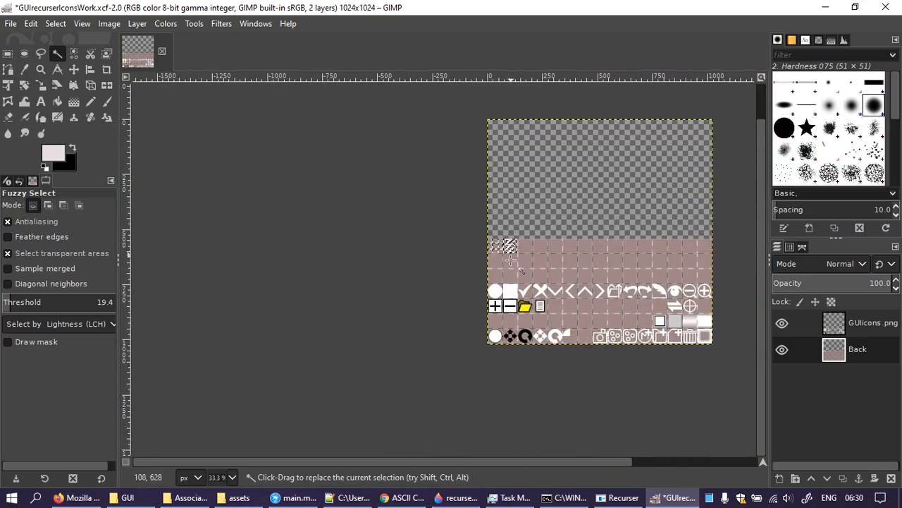
scroll(512, 255, up, 3)
scroll(516, 252, down, 2)
scroll(516, 252, up, 4)
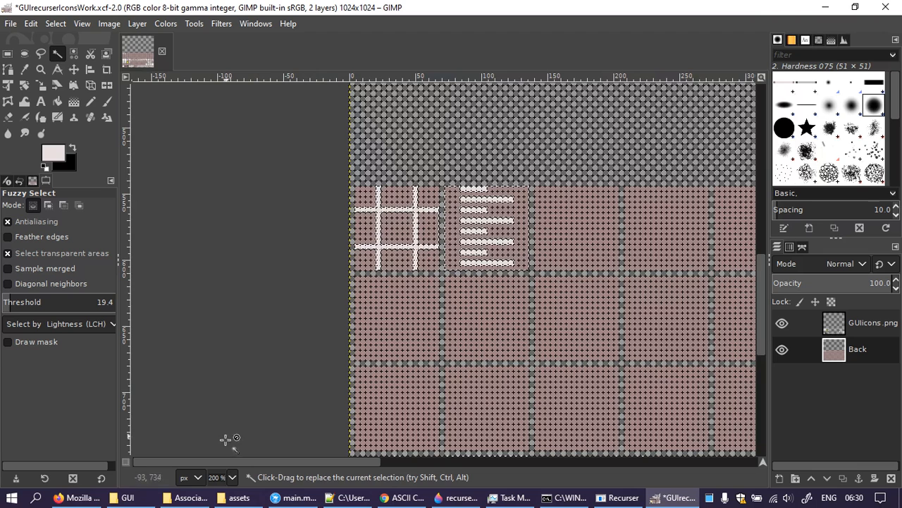
click(232, 477)
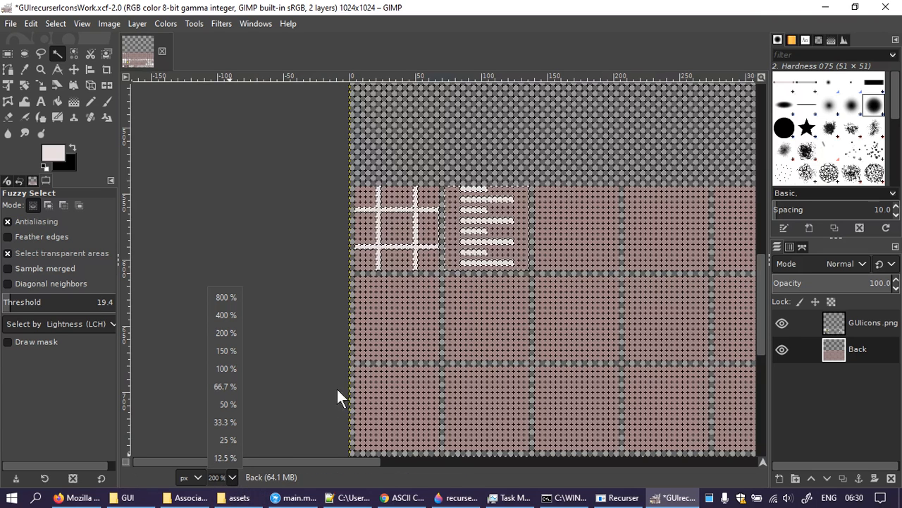
click(500, 174)
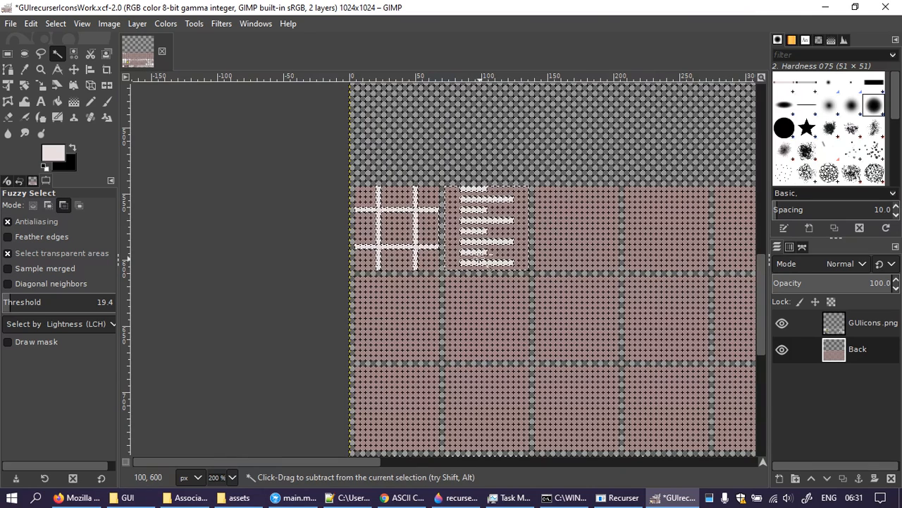
scroll(470, 231, up, 1)
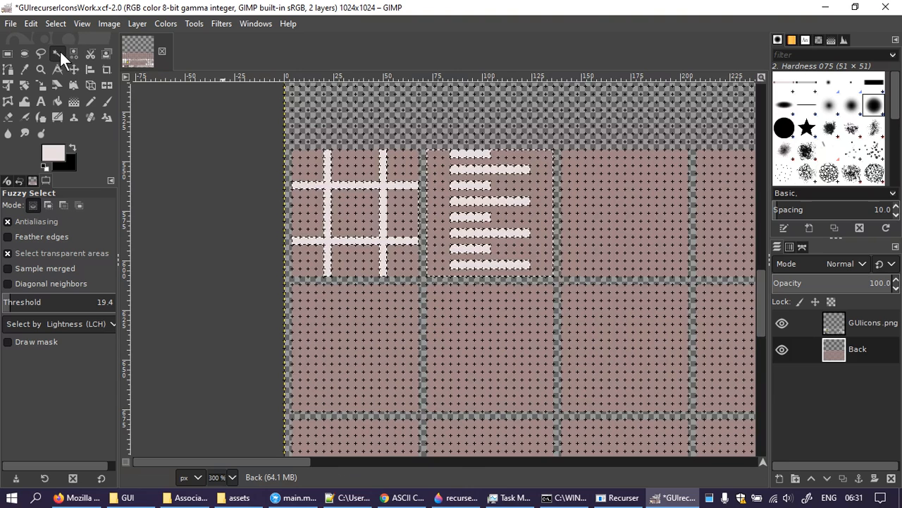
Step: Clear the current selection around the text-lines icon
click(42, 50)
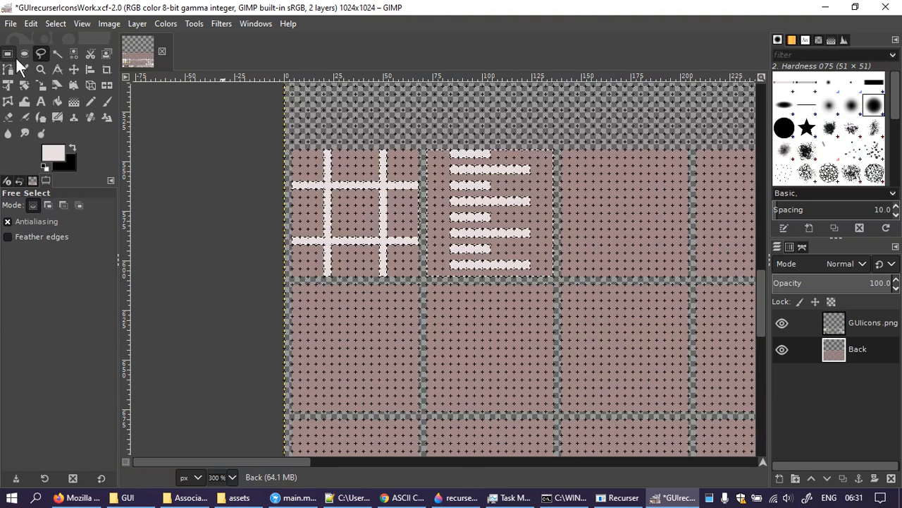
click(8, 54)
click(24, 54)
click(523, 132)
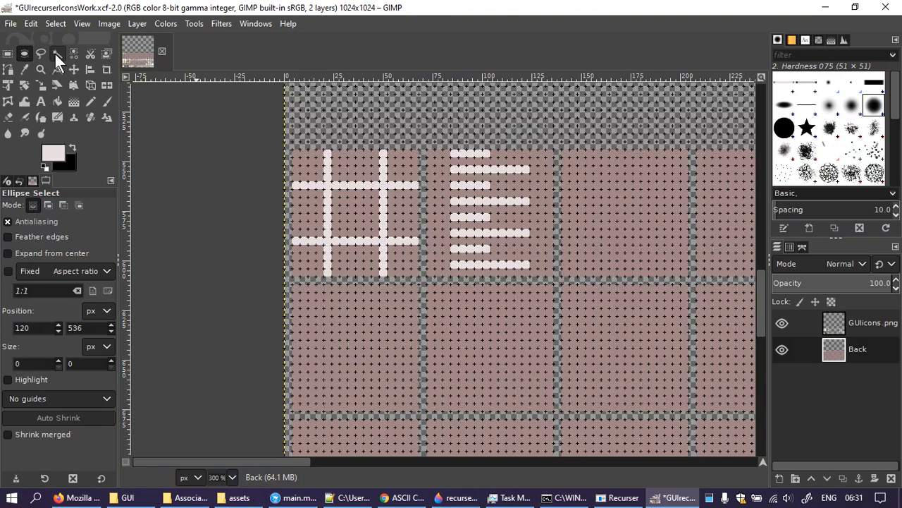
Step: Set the Fuzzy Select threshold to 0.0, keeping selection by Lightness (LCH)
click(55, 55)
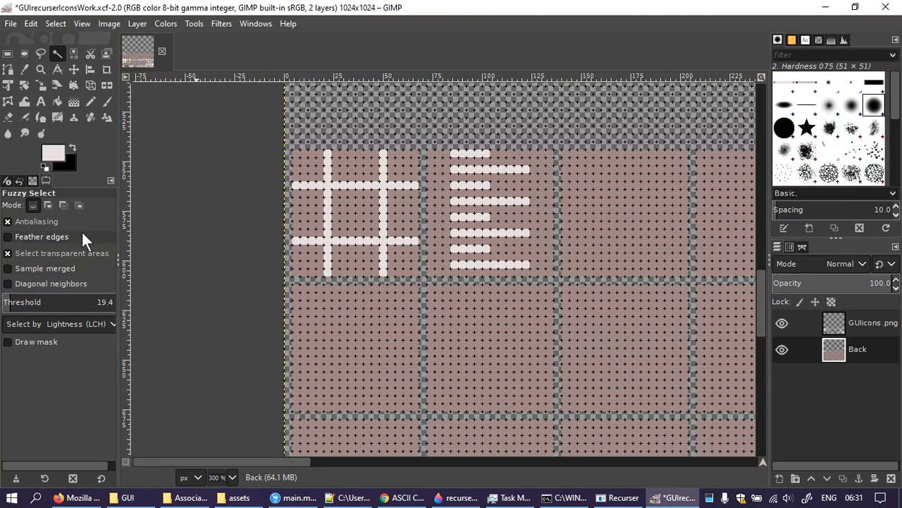
click(80, 324)
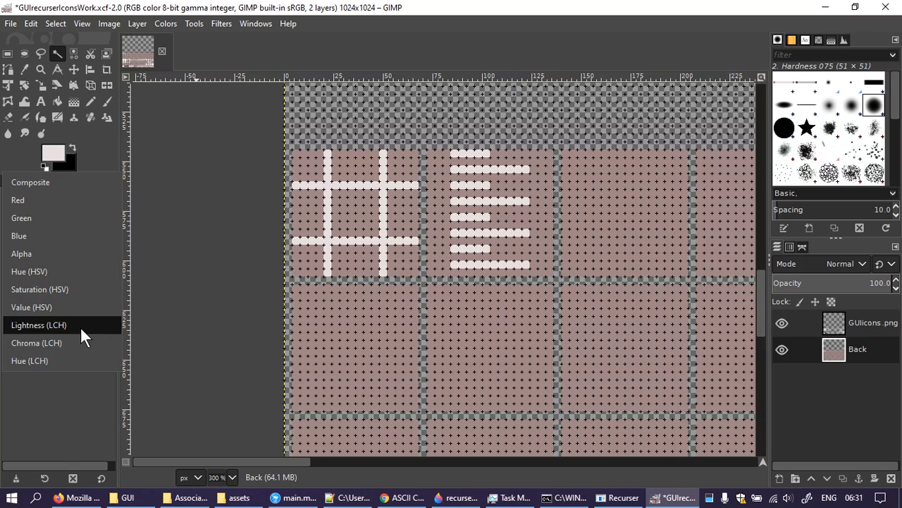
click(80, 325)
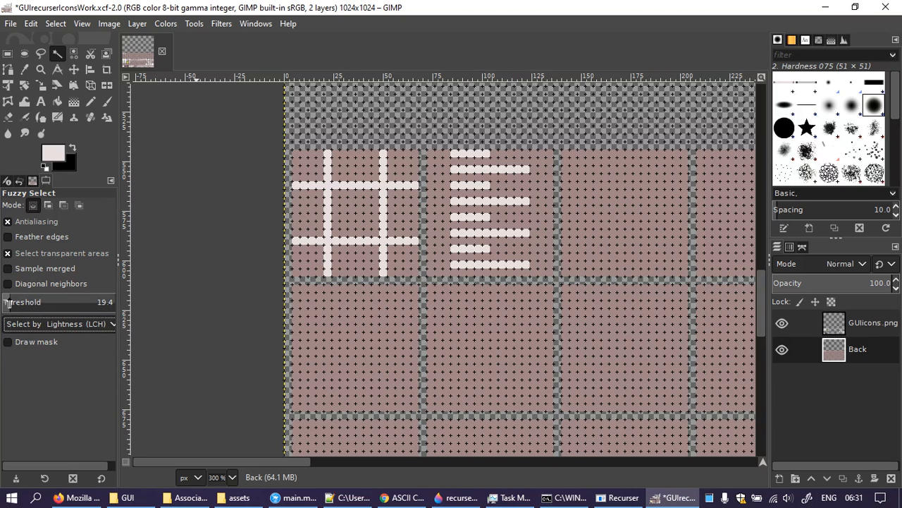
click(3, 302)
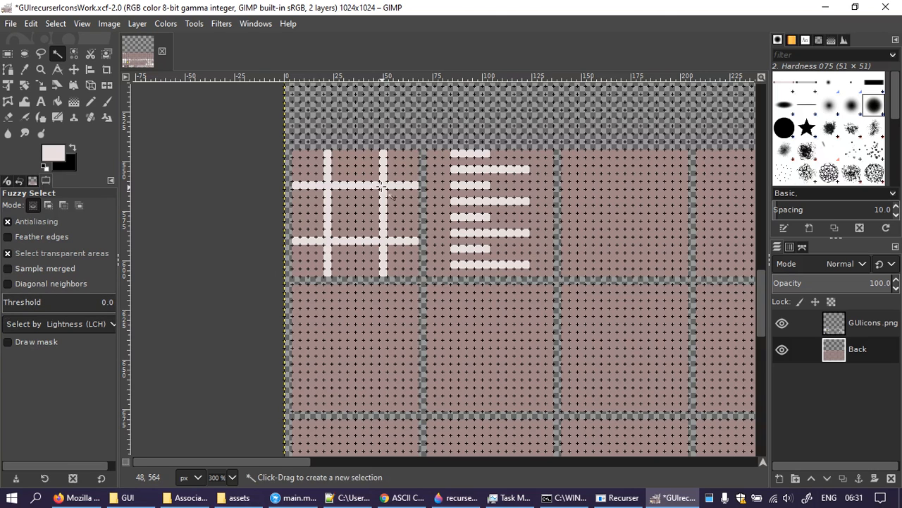
Step: Fuzzy-select the fourth bar of the text-lines icon and turn off Snap to Grid
drag(464, 153, 465, 152)
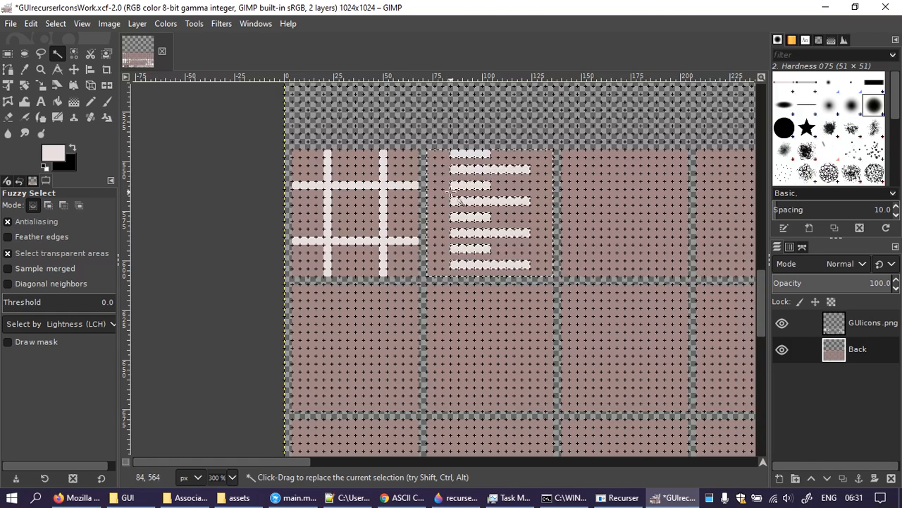
click(481, 200)
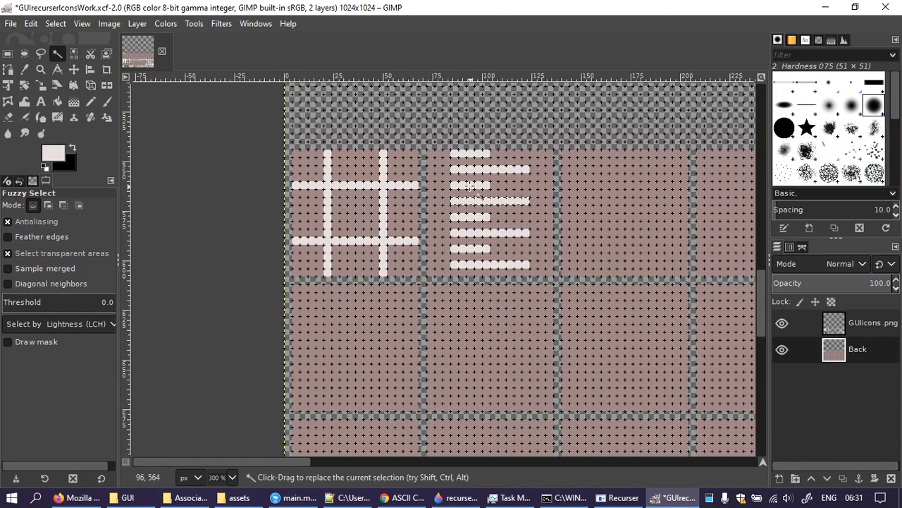
click(80, 23)
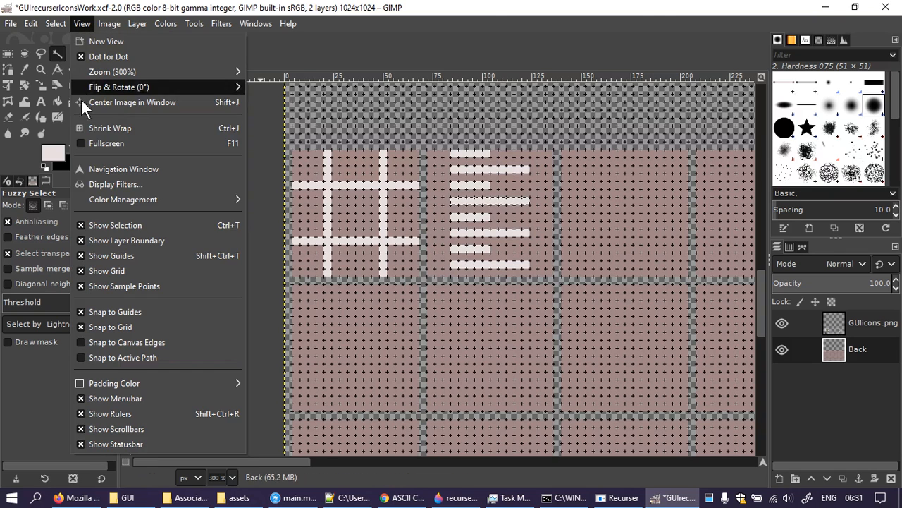
click(143, 319)
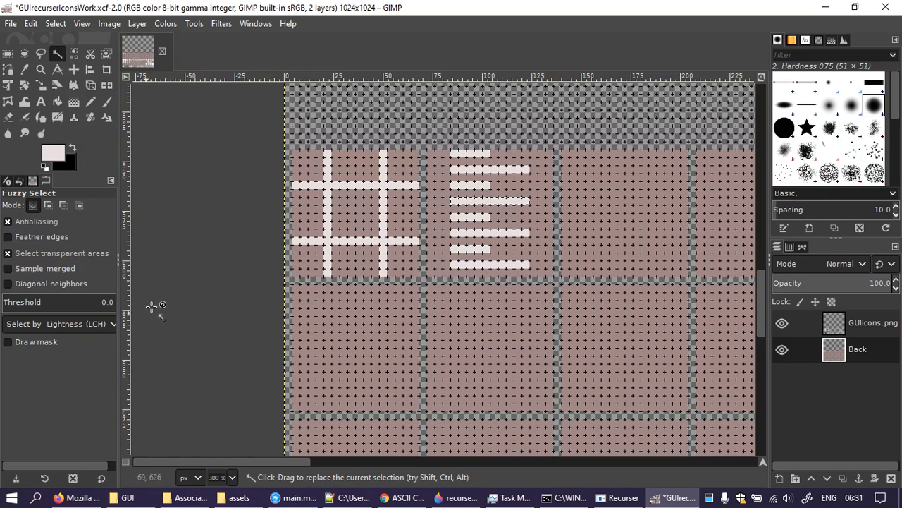
Step: Add the remaining bars of the text-lines icon and the strokes of the grid icon to the selection
key(shift)
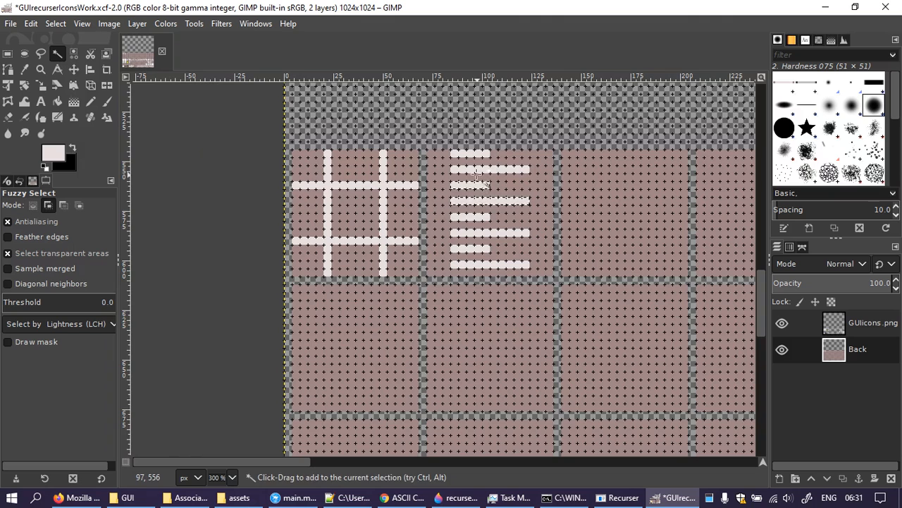
shift+click(470, 154)
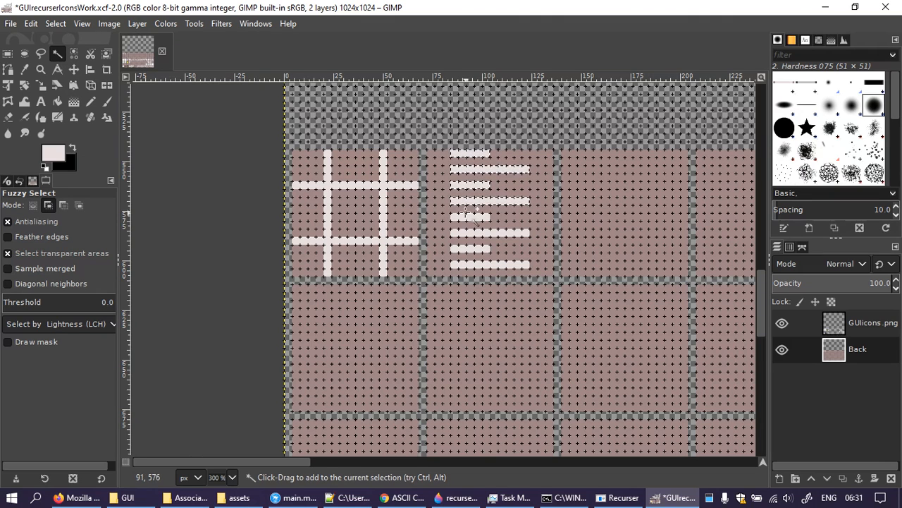
click(477, 247)
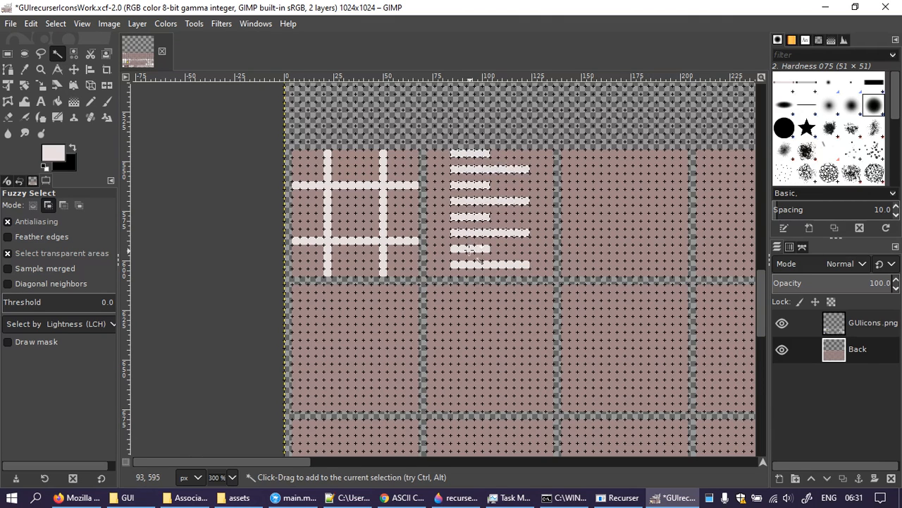
click(472, 265)
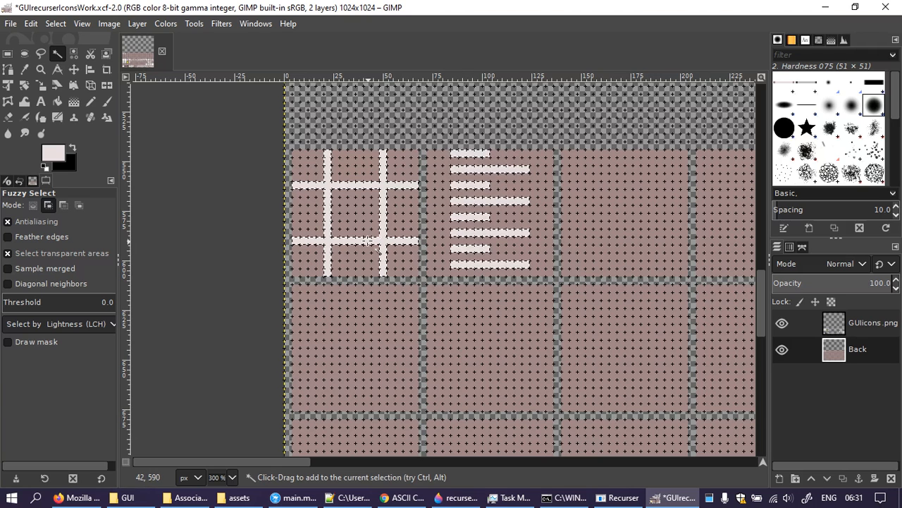
Step: Copy the selected icon strokes from the Back layer, paste them onto the GUIicons.png layer and anchor them
key(ctrl+c)
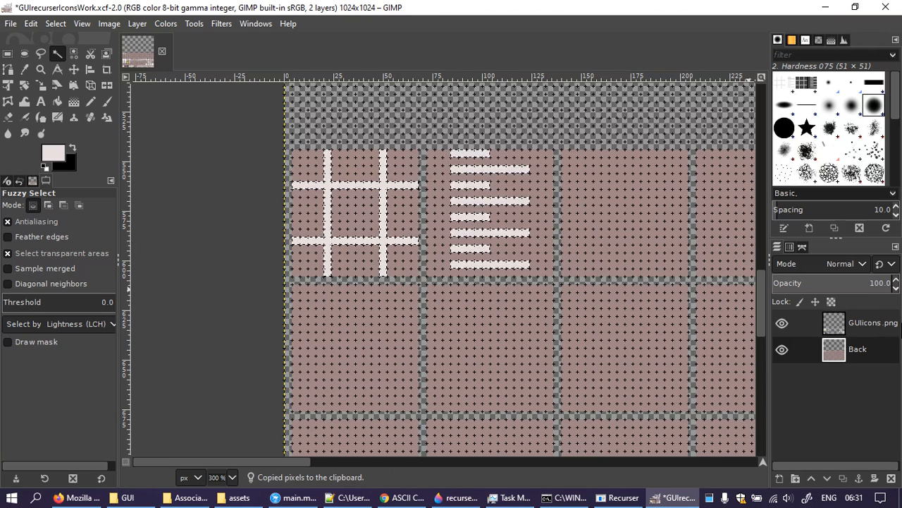
click(873, 331)
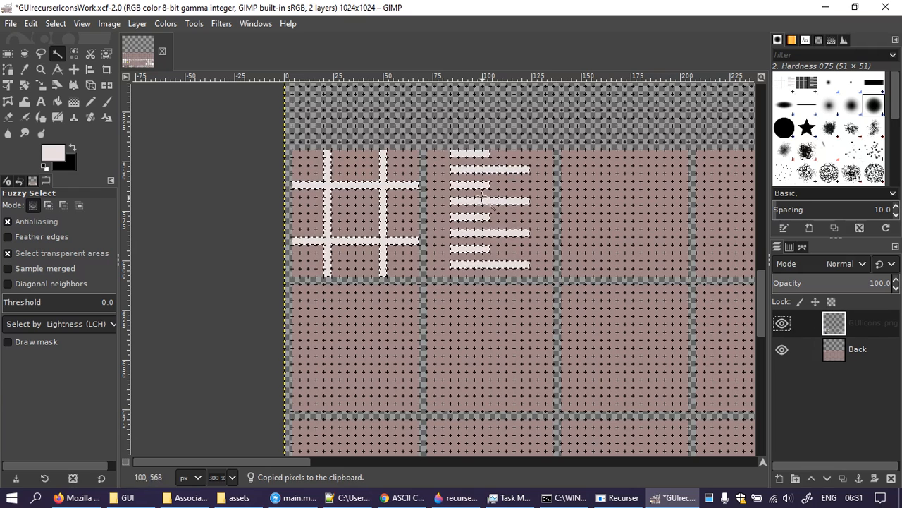
key(ctrl+v)
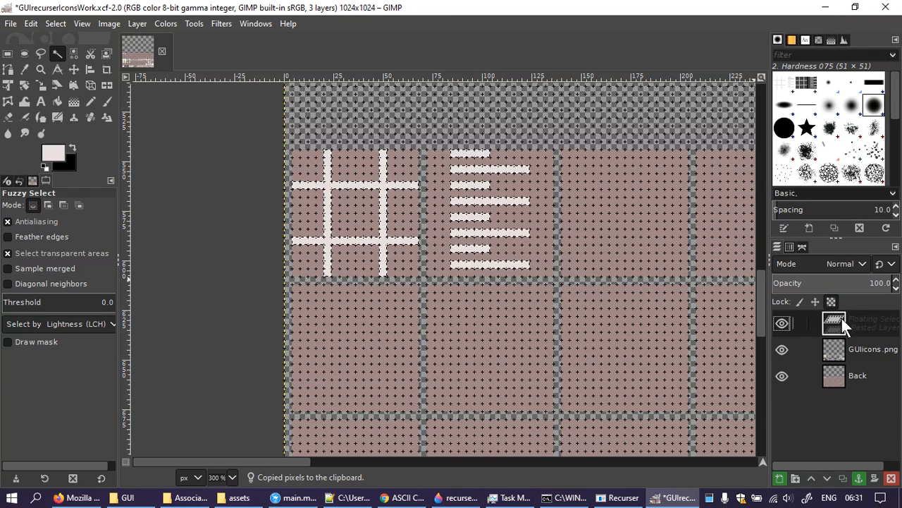
click(612, 200)
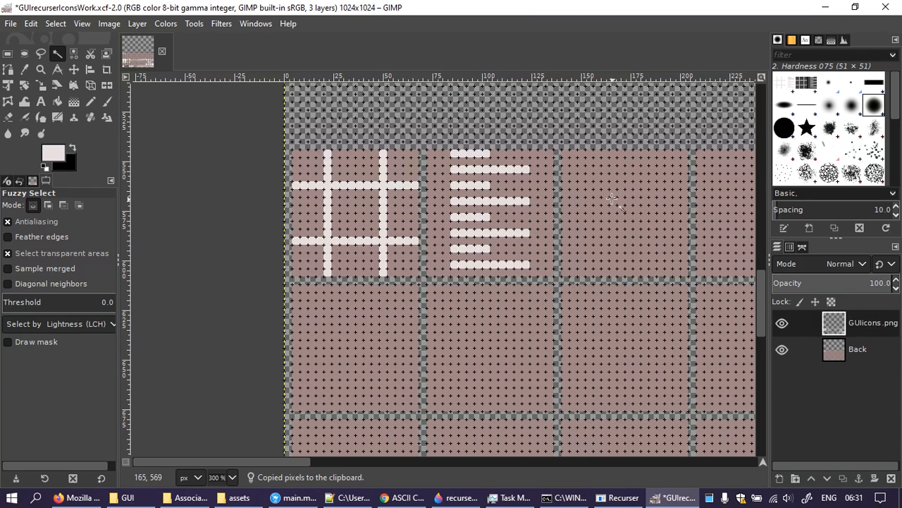
click(873, 353)
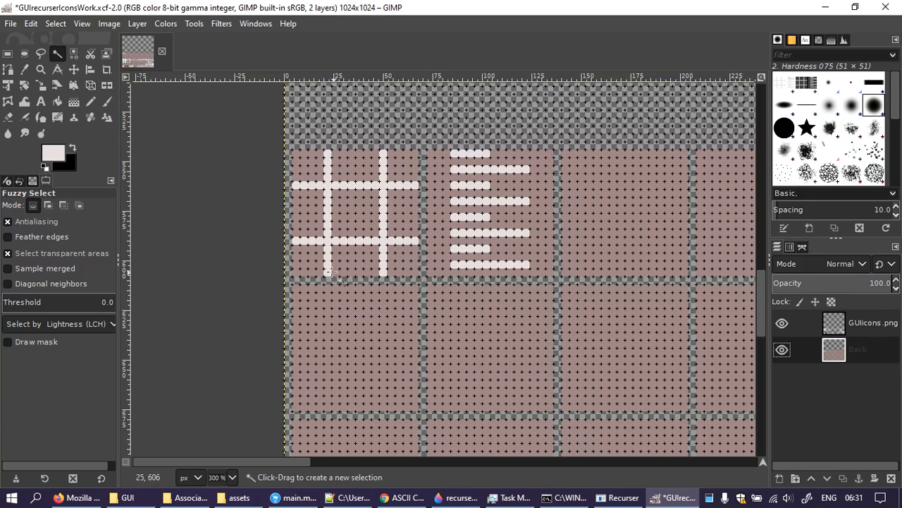
click(459, 346)
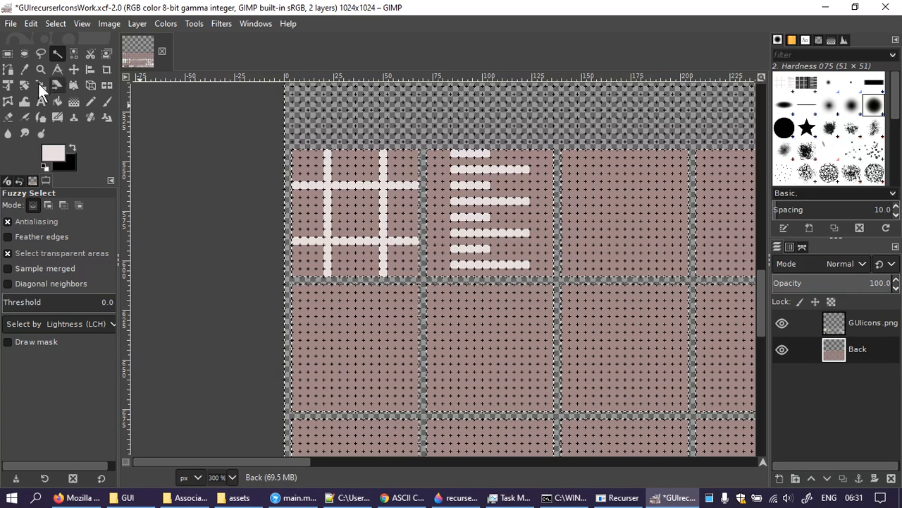
click(8, 55)
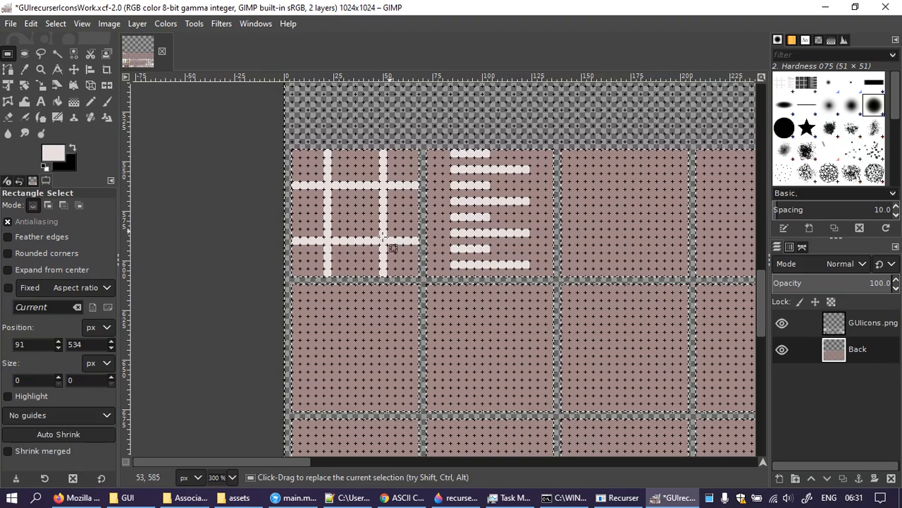
key(ctrl+a)
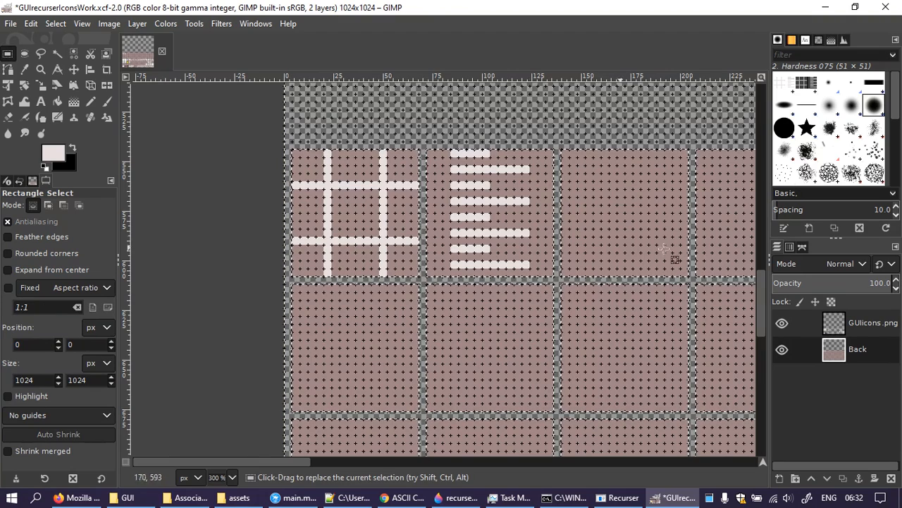
click(868, 331)
click(576, 98)
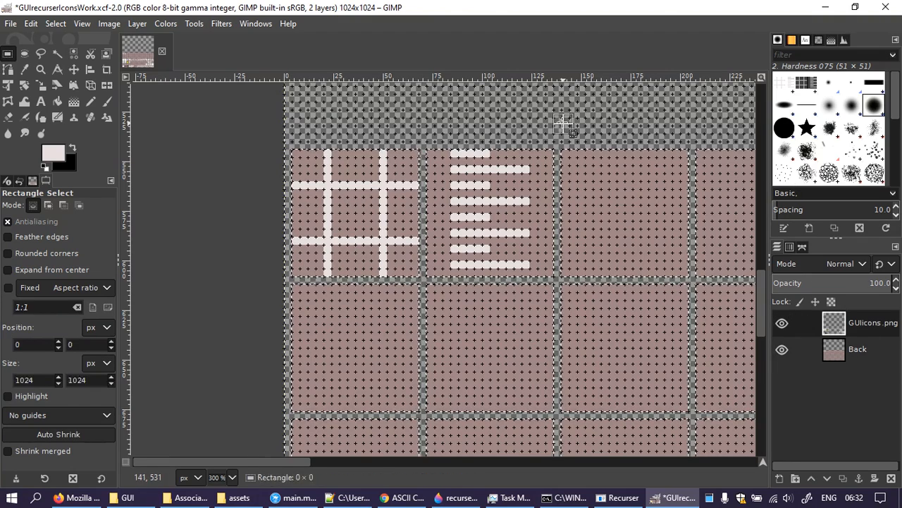
click(856, 346)
click(605, 180)
click(507, 97)
key(ctrl+a)
click(411, 207)
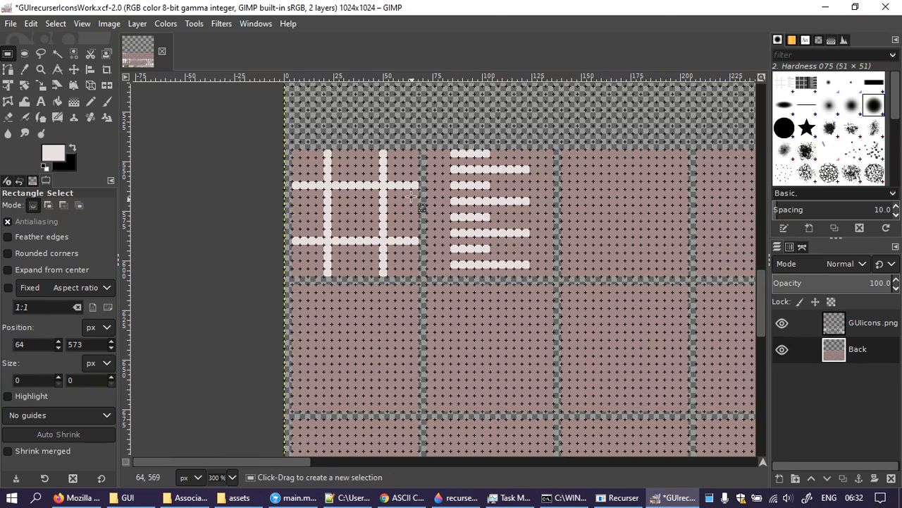
key(ctrl+a)
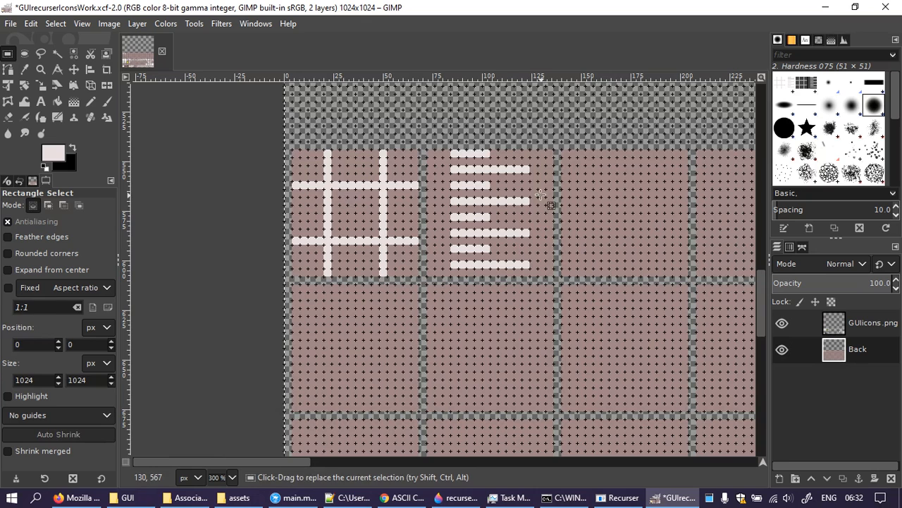
Step: Copy the two blank 132 × 64 px tiles at 4, 612 on the Back layer, paste them over the two icon tiles above and anchor them
drag(296, 283, 552, 411)
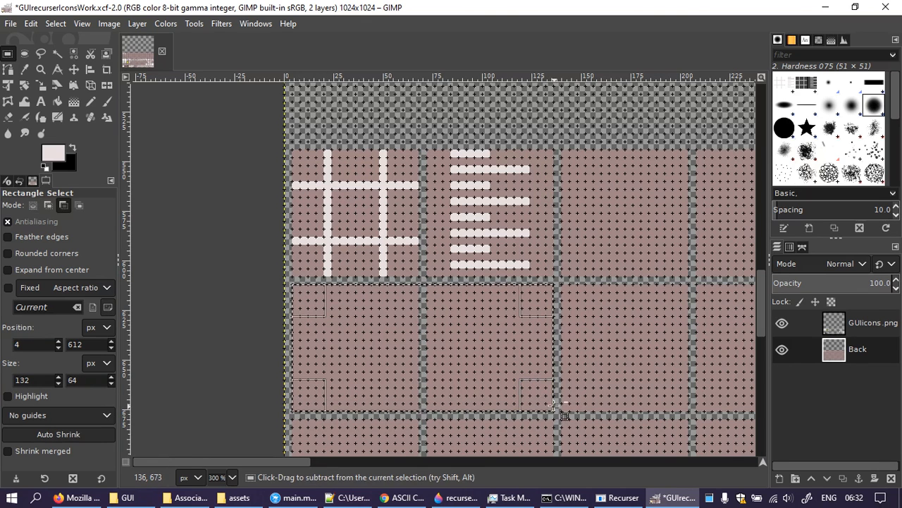
key(ctrl+c)
key(ctrl+v)
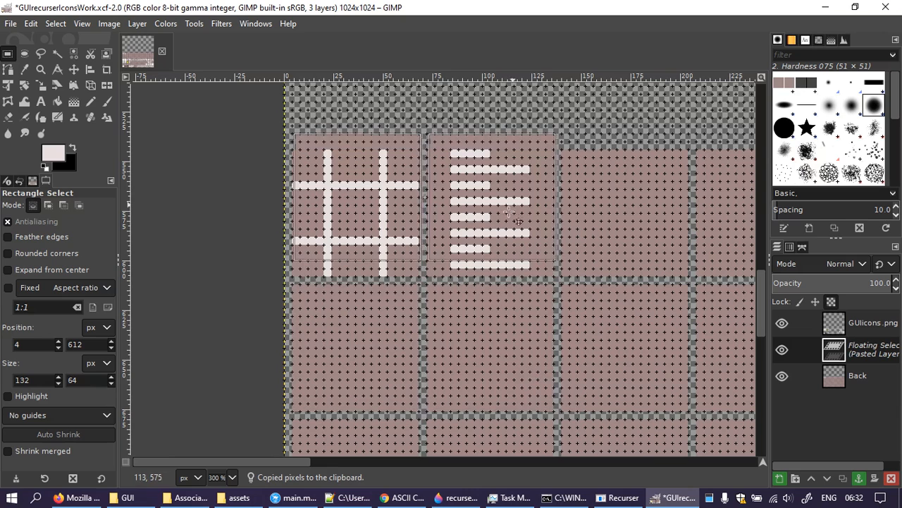
click(582, 135)
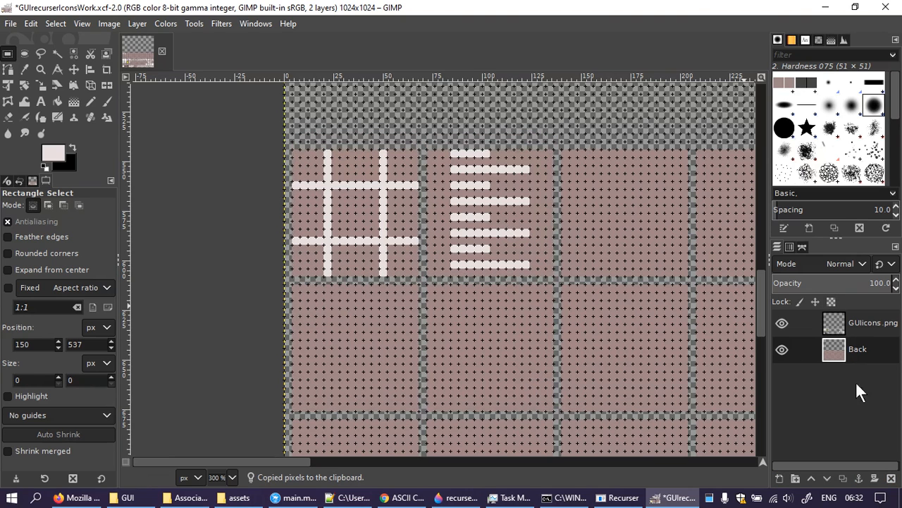
Step: Check the moved icons with the Back layer hidden, show that layer again and make GUIicons.png the active layer
click(783, 322)
click(783, 350)
click(832, 324)
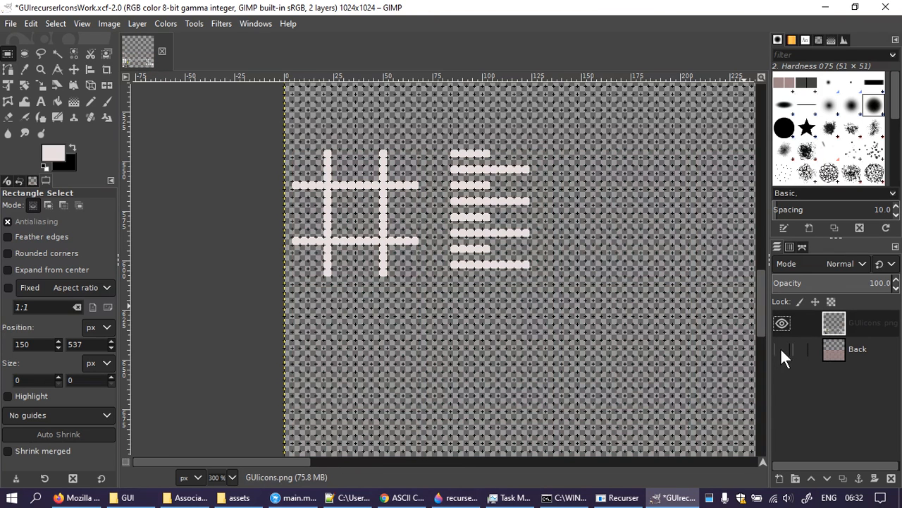
click(782, 350)
Step: Draw an open, straight-segment path with the Paths tool in the blank third tile, starting at about 148, 600 and returning near its start
drag(546, 210, 429, 254)
scroll(459, 247, up, 1)
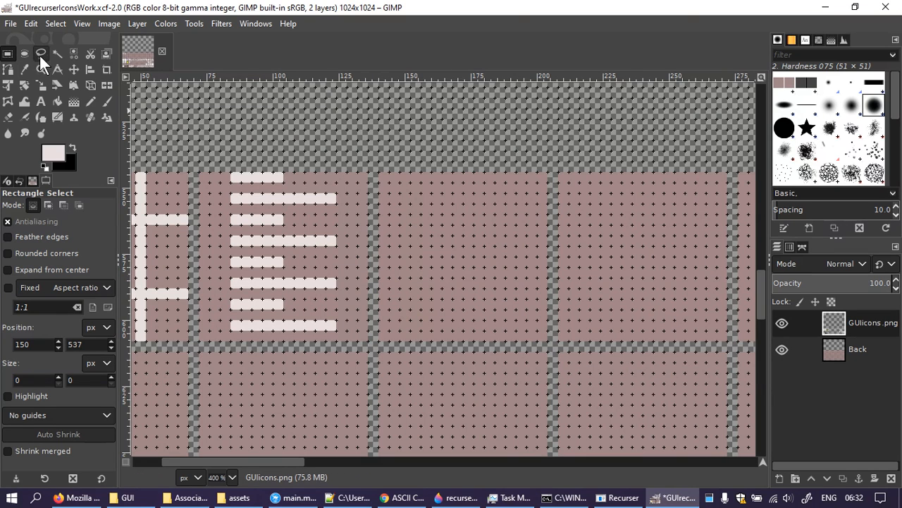
click(8, 70)
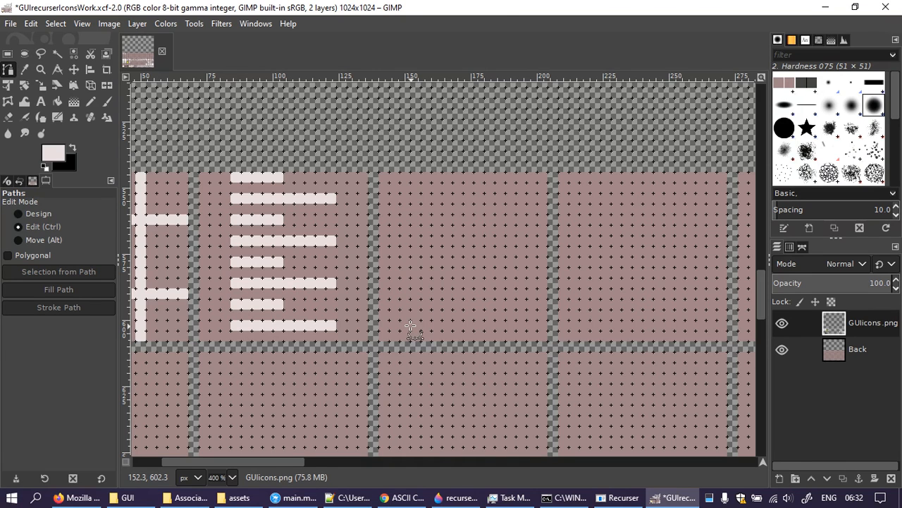
click(399, 330)
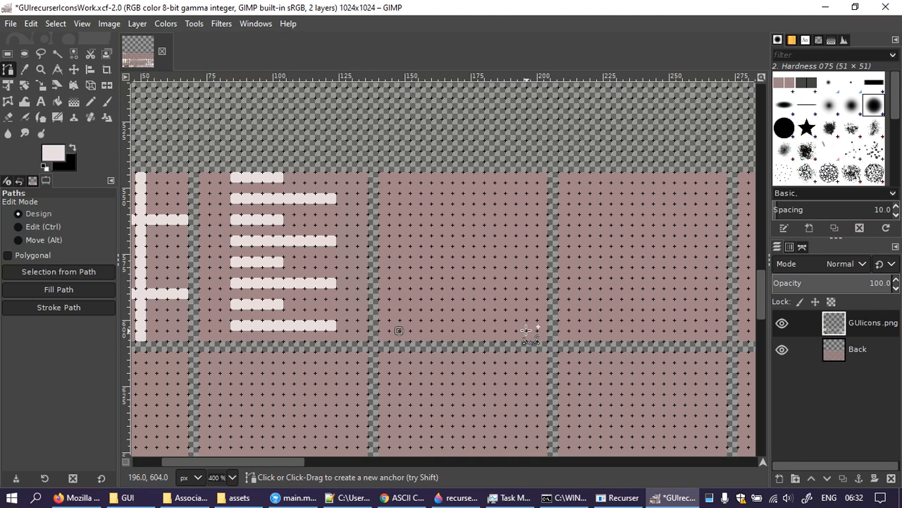
key(ctrl+z)
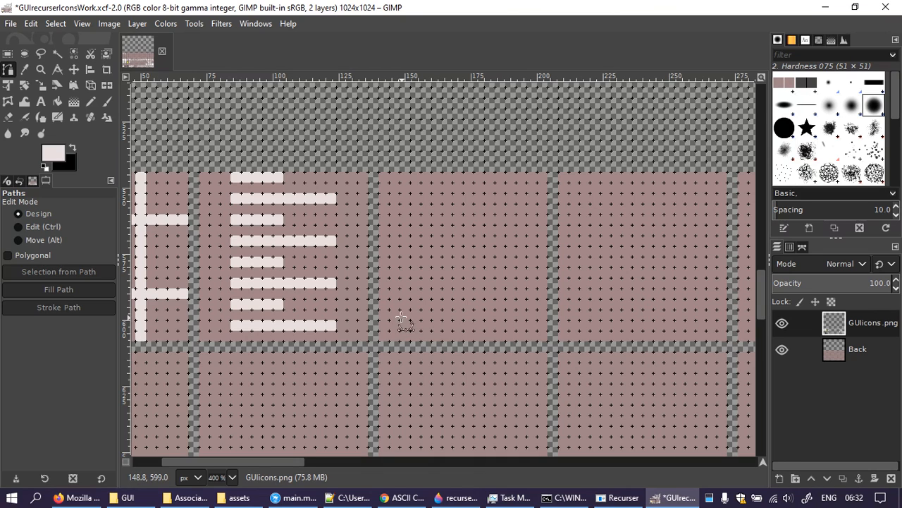
click(399, 320)
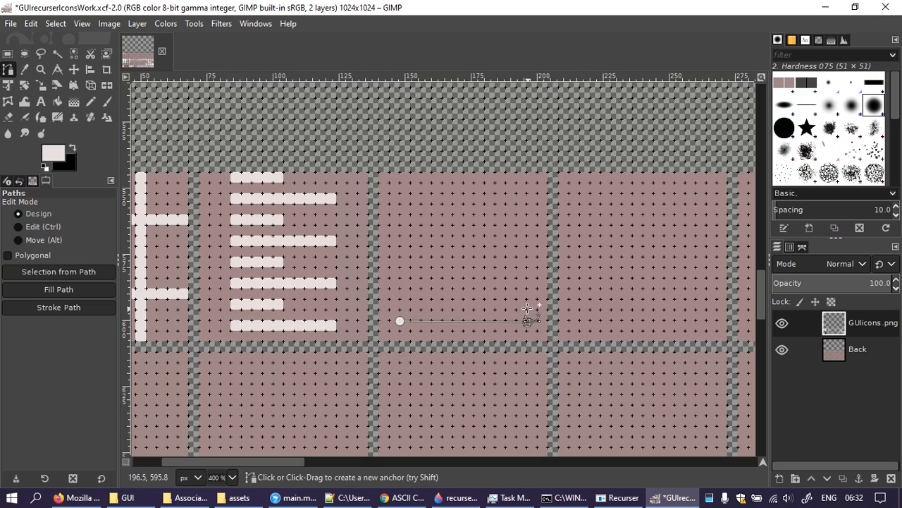
click(430, 310)
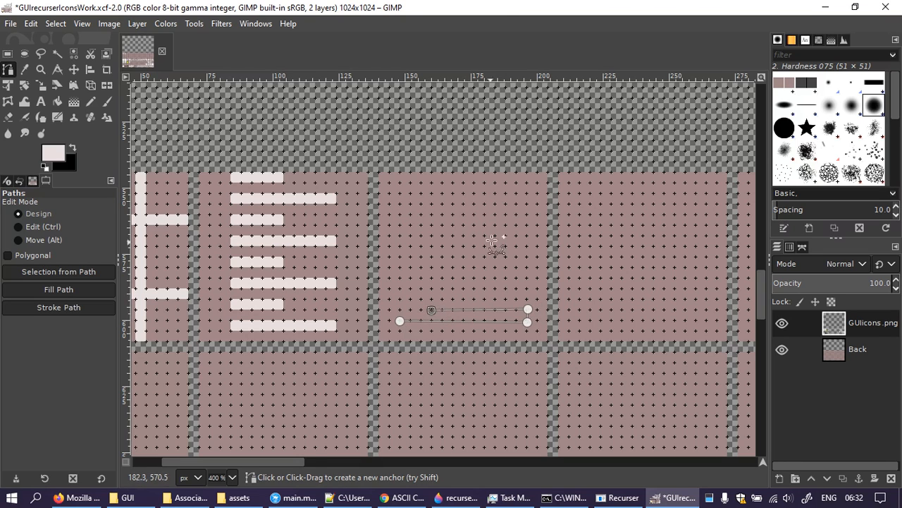
click(527, 193)
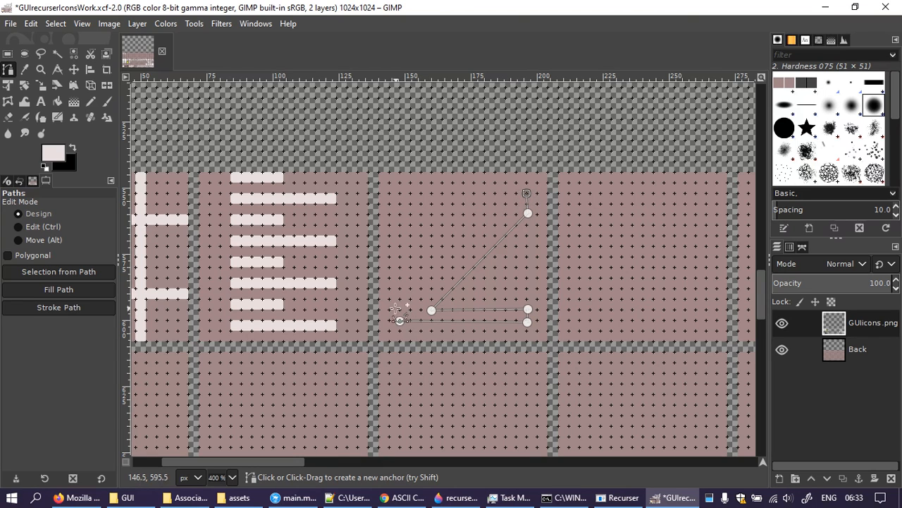
click(398, 309)
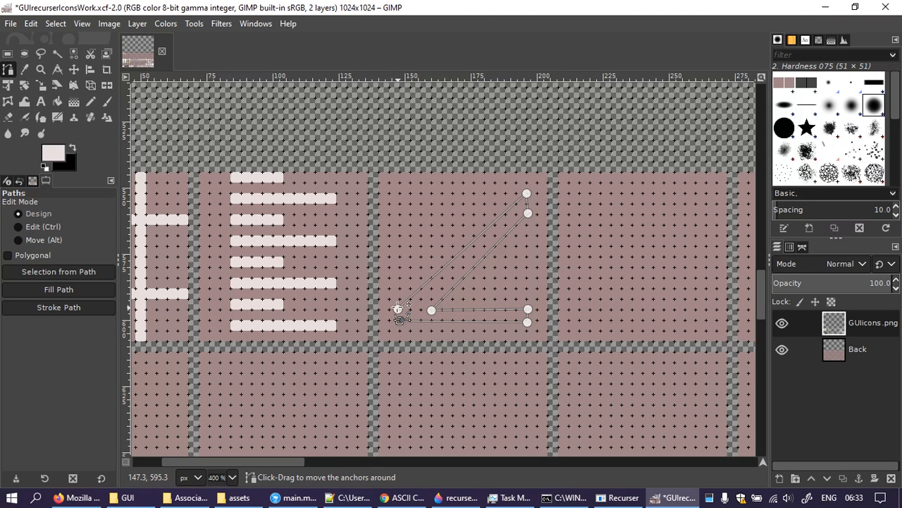
Step: Move the path's last anchor up to widen the gap at the open end and shift the starting anchor slightly down
drag(398, 308, 396, 278)
mouse_move(400, 320)
mouse_down()
mouse_move(399, 296)
mouse_move(399, 320)
mouse_up()
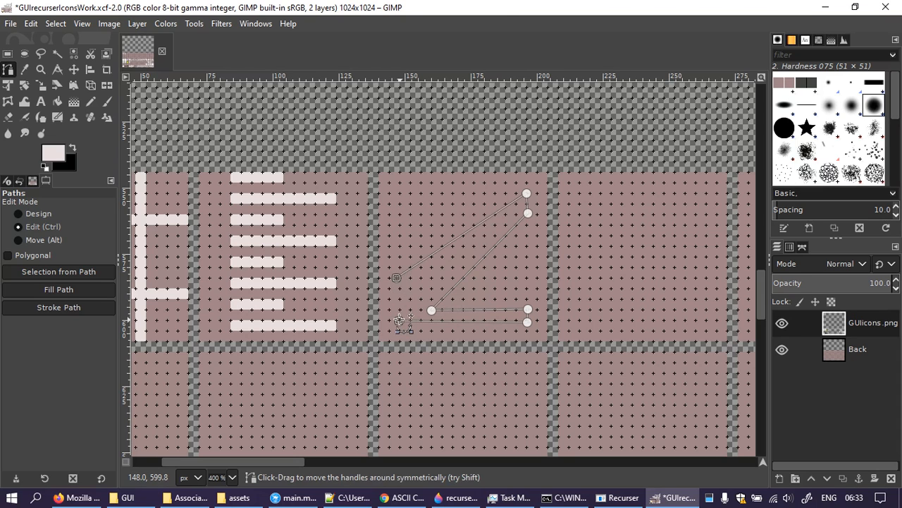
mouse_move(394, 278)
mouse_down()
mouse_move(390, 295)
mouse_move(395, 284)
mouse_up()
Step: Try to bridge the gap between the path's two end anchors with an extra anchor, and undo it
click(401, 305)
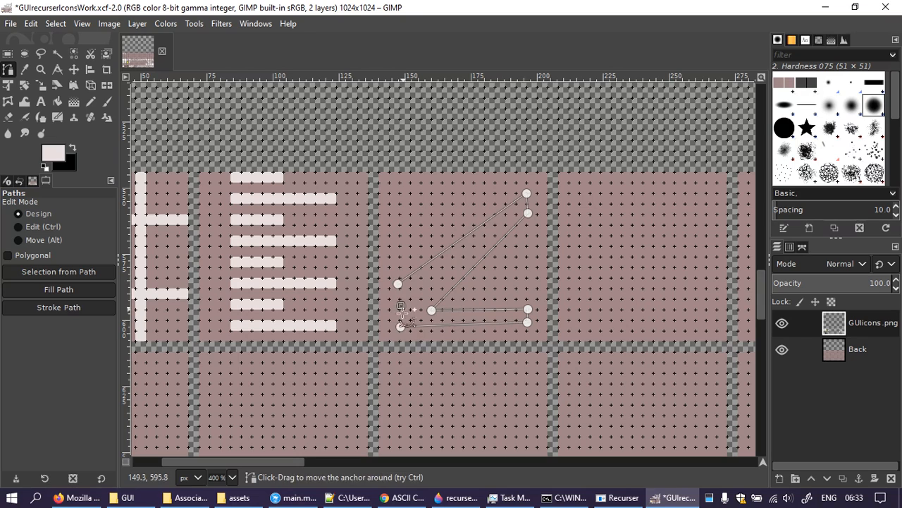
click(400, 326)
shift+click(402, 305)
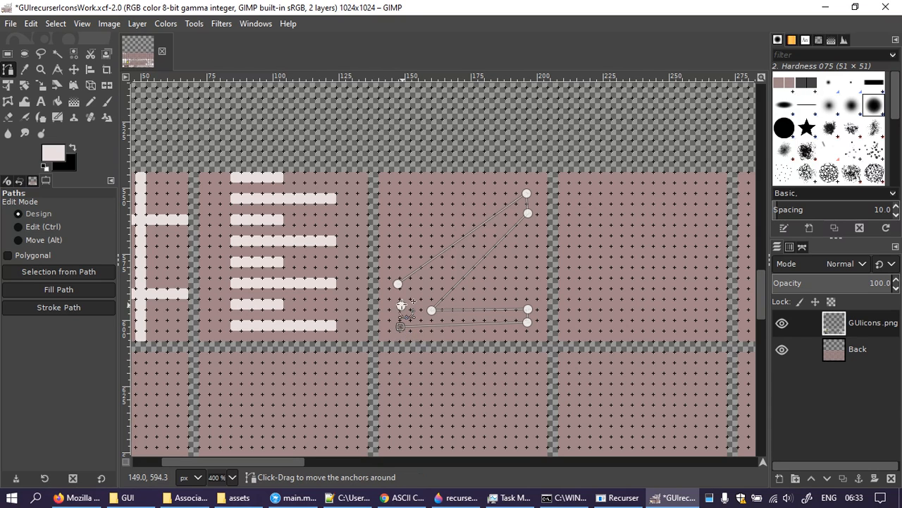
drag(401, 305, 401, 303)
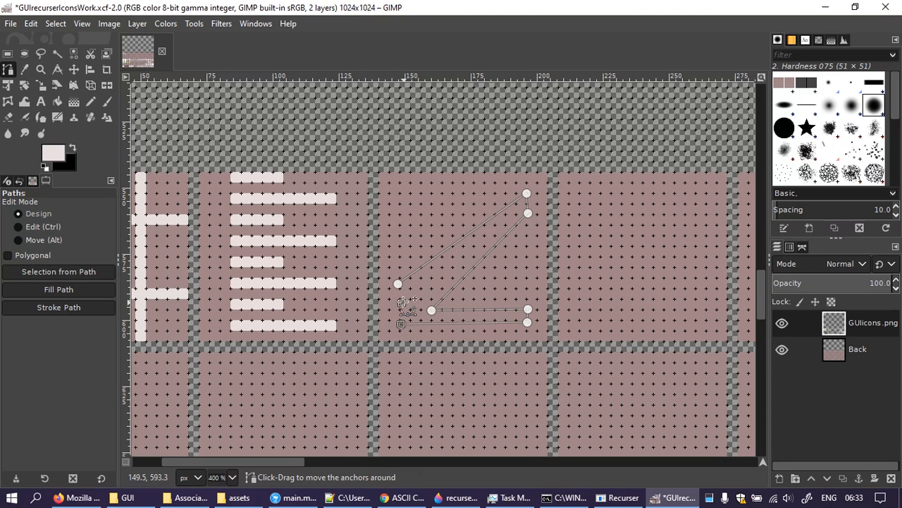
right_click(401, 303)
key(Escape)
key(ctrl)
key(alt)
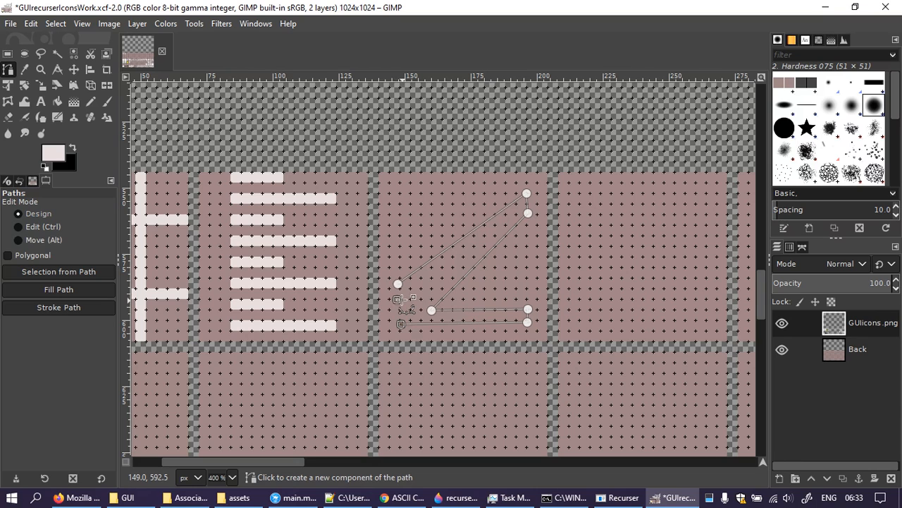
click(400, 305)
key(ctrl)
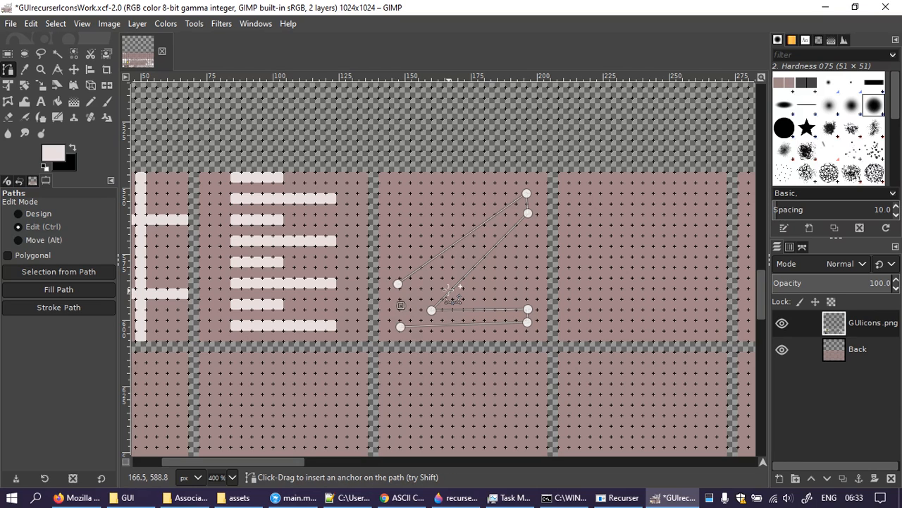
key(ctrl+z)
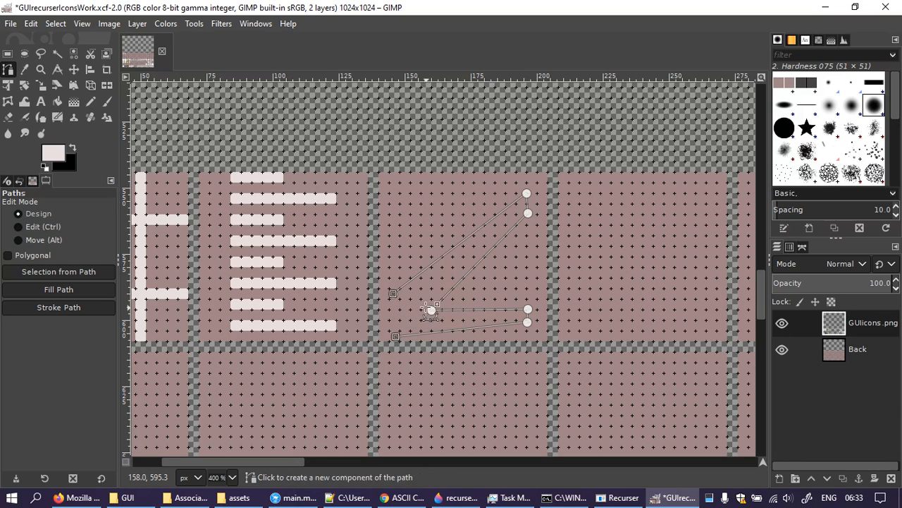
Step: Reposition the path's two end anchors, raising both and shifting the upper one right toward the inner corner
drag(396, 295, 399, 278)
key(ctrl)
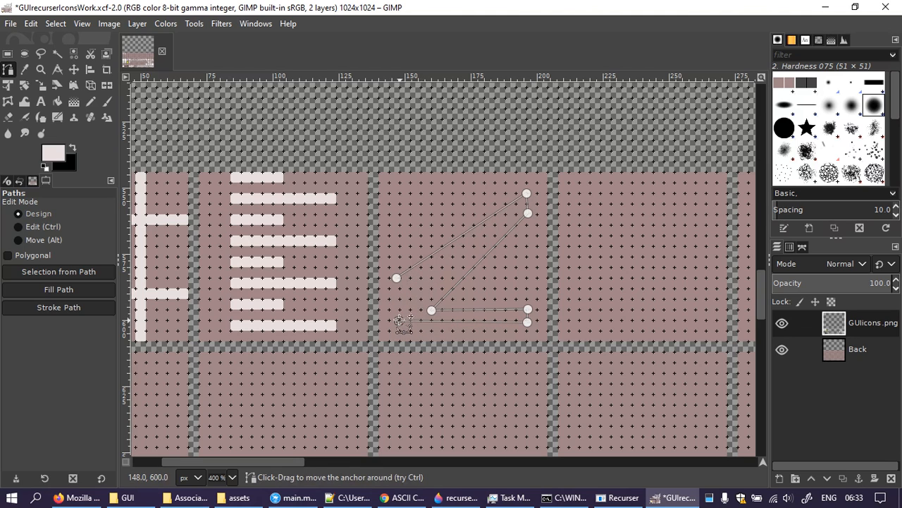
drag(396, 277, 413, 277)
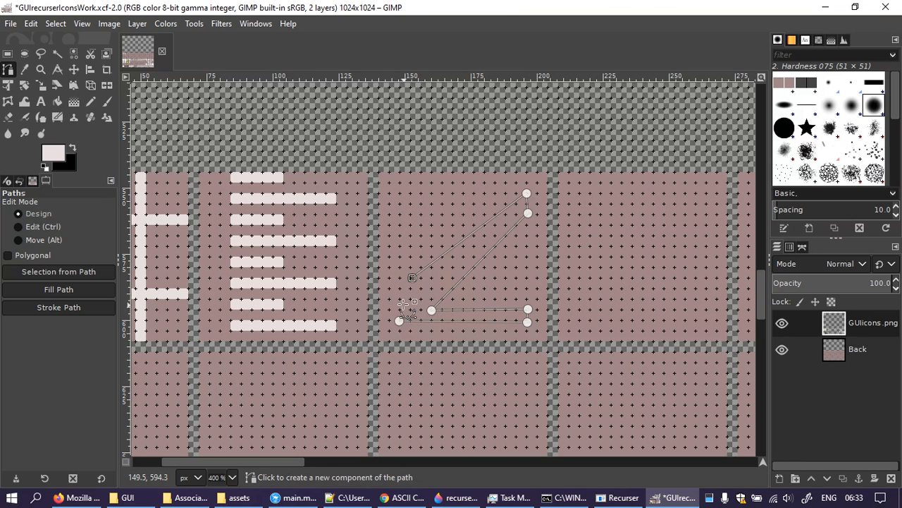
drag(399, 320, 397, 314)
key(ctrl)
drag(406, 296, 399, 324)
Step: Raise the path's upper end anchor and extend the path from it with a curved segment ending beside the open gap
click(395, 264)
drag(411, 281, 424, 240)
key(ctrl)
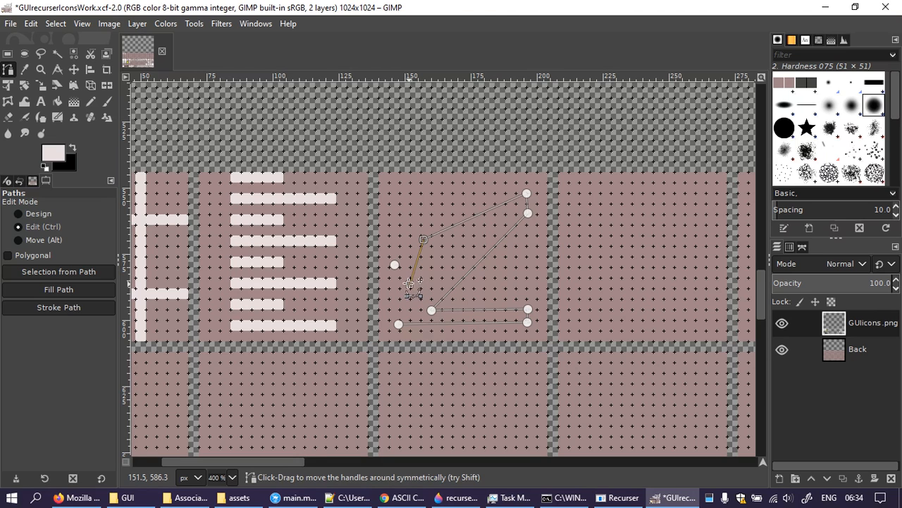
drag(409, 284, 434, 272)
key(alt)
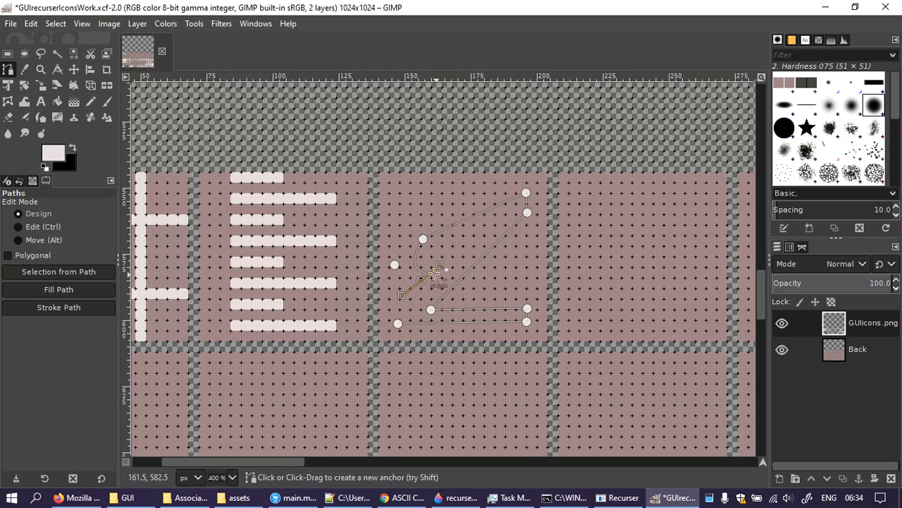
right_click(421, 280)
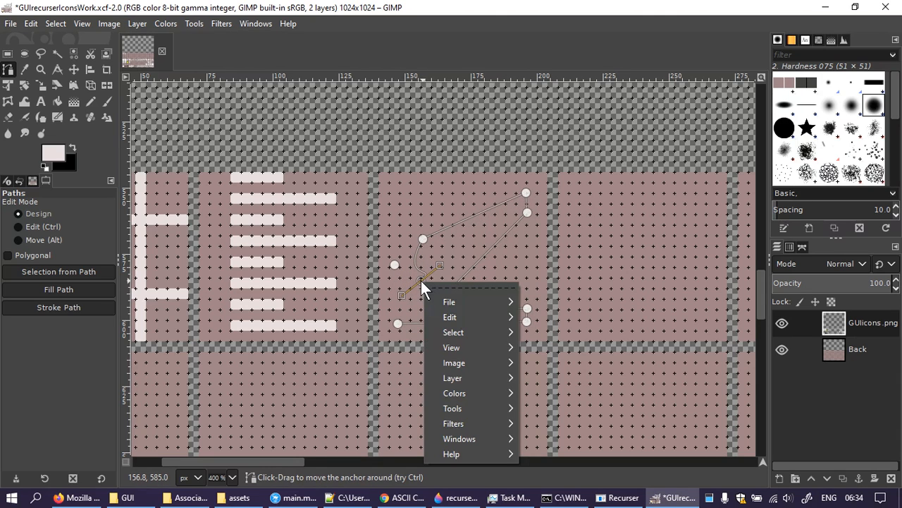
key(Escape)
drag(420, 280, 404, 285)
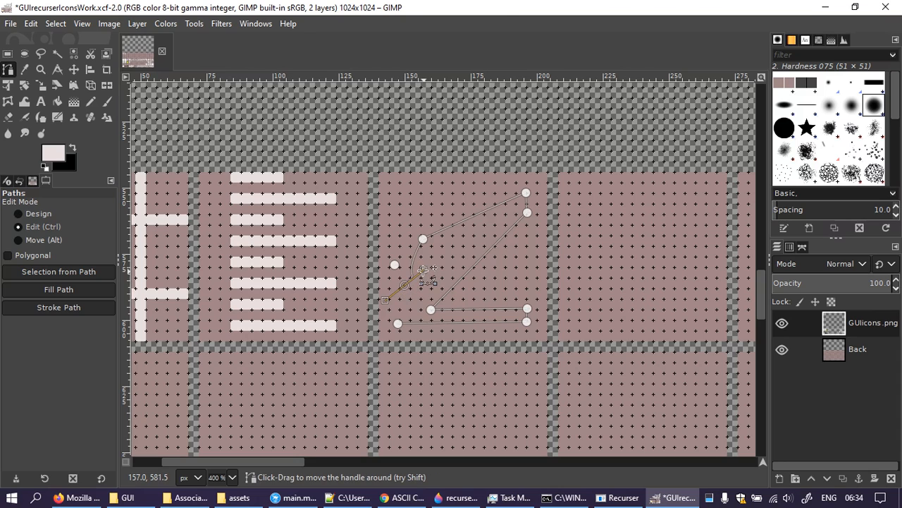
Step: Try to delete the anchor at the end of the curved segment, and undo the deletion
key(Delete)
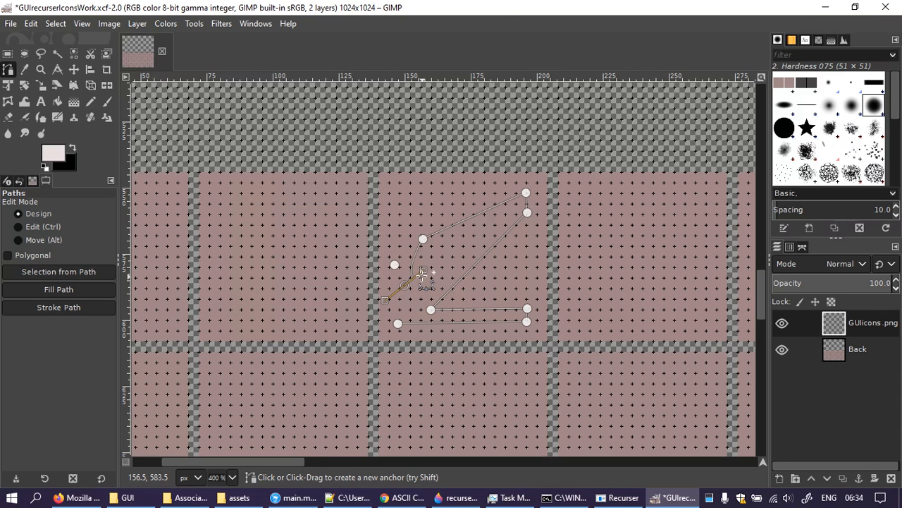
key(ctrl+z)
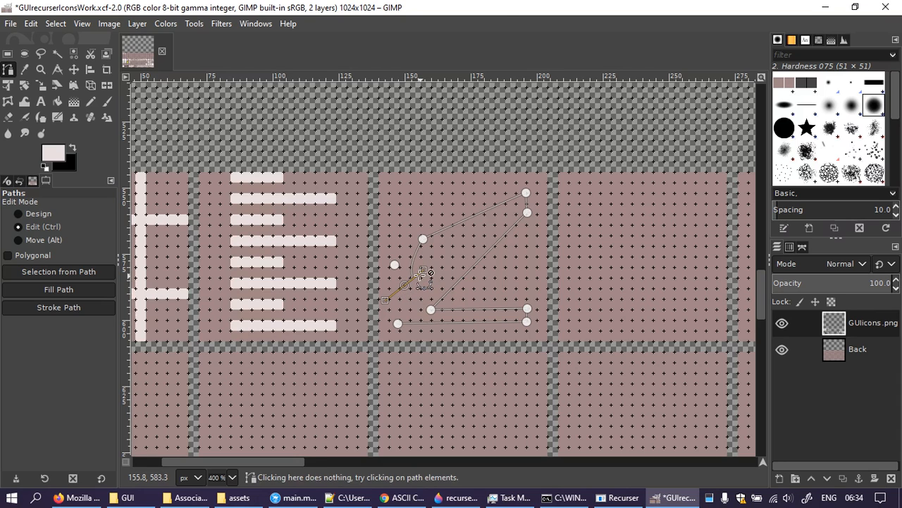
Step: Move the isolated anchor up beside the path's curved segment and pull a handle out of it
drag(398, 317, 414, 125)
drag(381, 262, 238, 355)
drag(323, 152, 269, 421)
drag(322, 267, 418, 277)
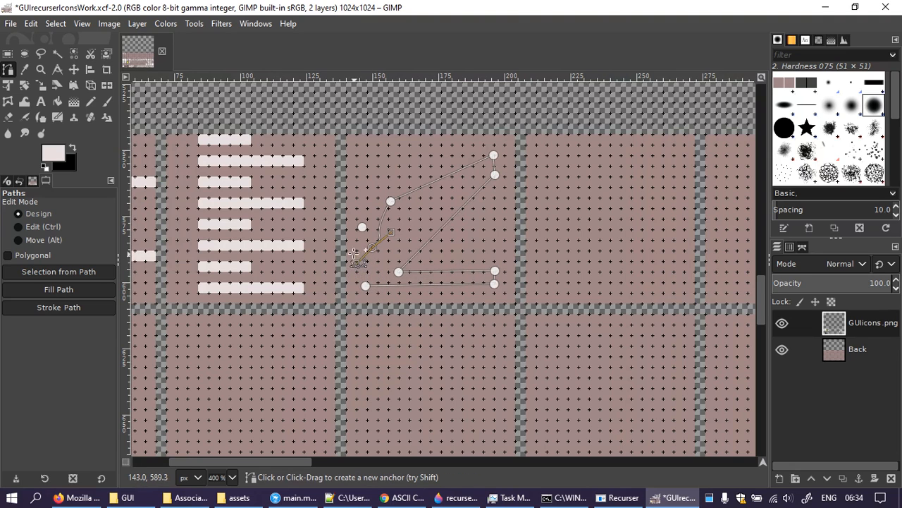
drag(363, 224, 368, 198)
right_click(368, 198)
key(Escape)
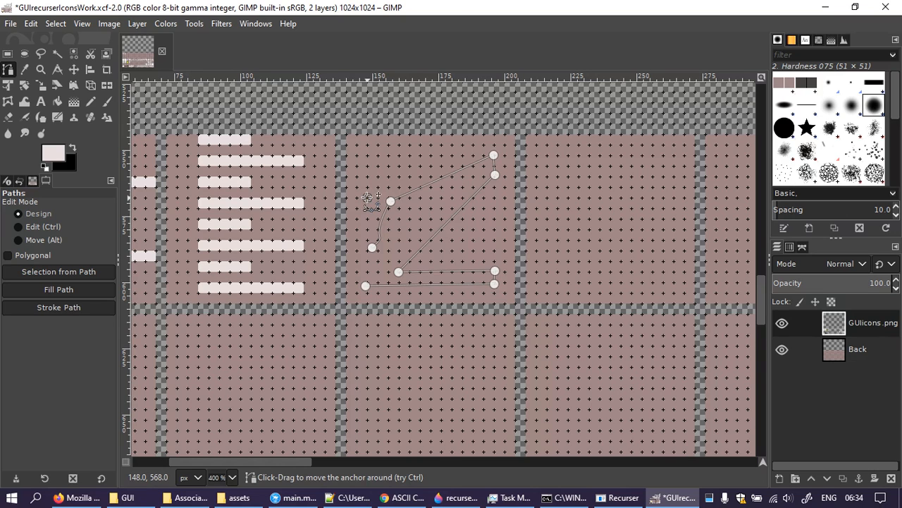
key(ctrl)
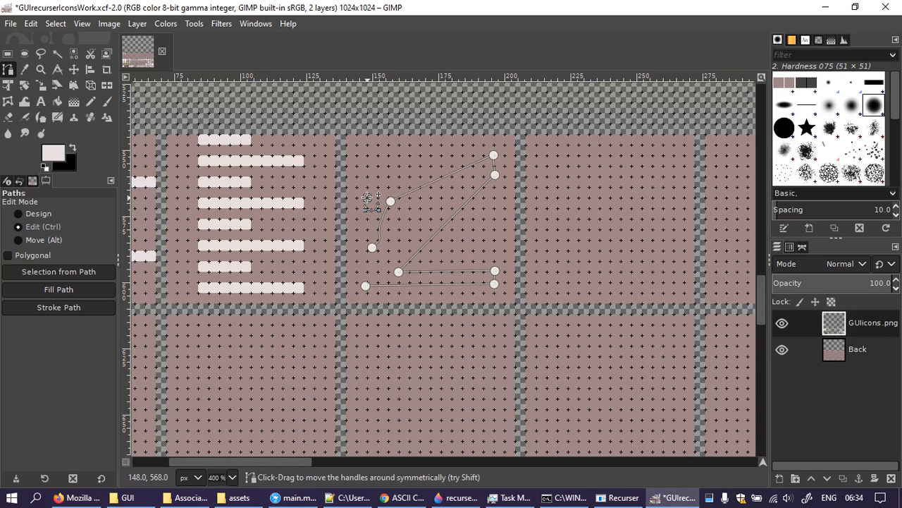
mouse_move(367, 198)
mouse_down()
mouse_move(388, 202)
mouse_move(399, 230)
mouse_move(388, 205)
mouse_move(374, 201)
mouse_up()
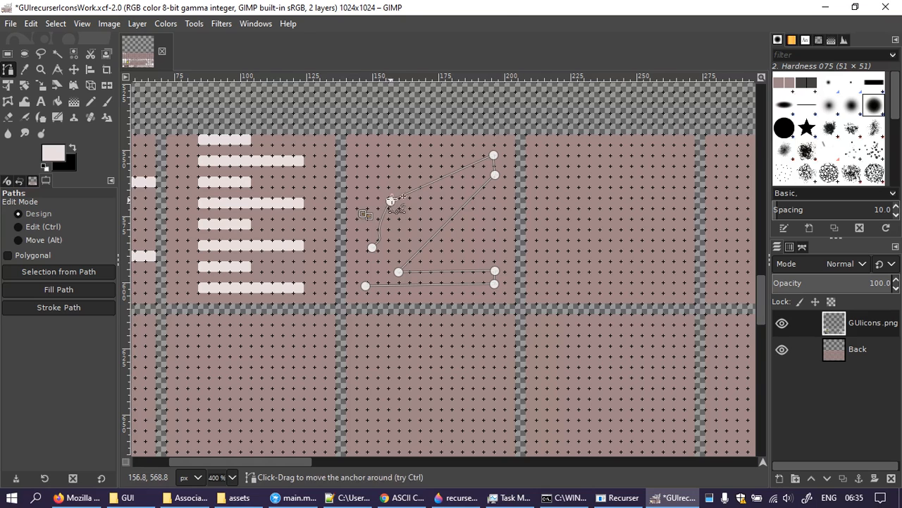
Step: Move the bend anchor inward, pull its handles to reshape the curve and shift the whole path component slightly left
drag(390, 201, 410, 213)
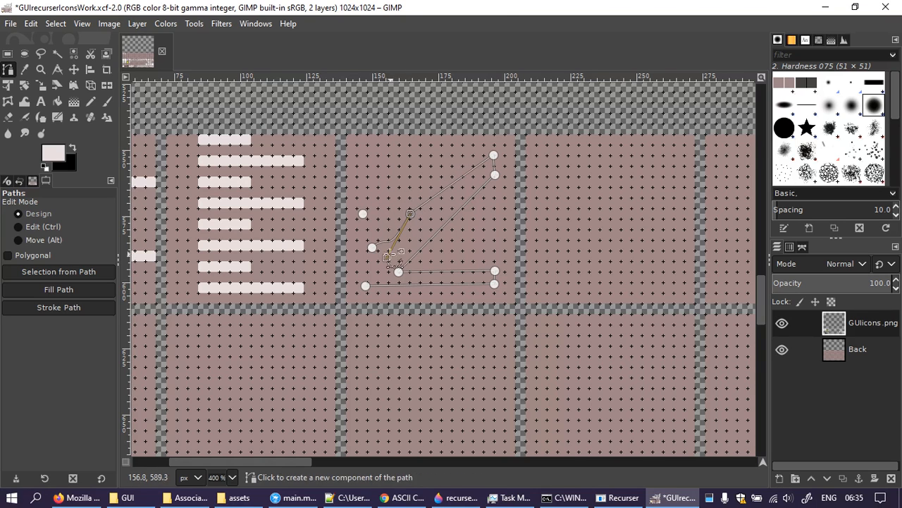
drag(386, 257, 420, 161)
key(shift)
key(shift)
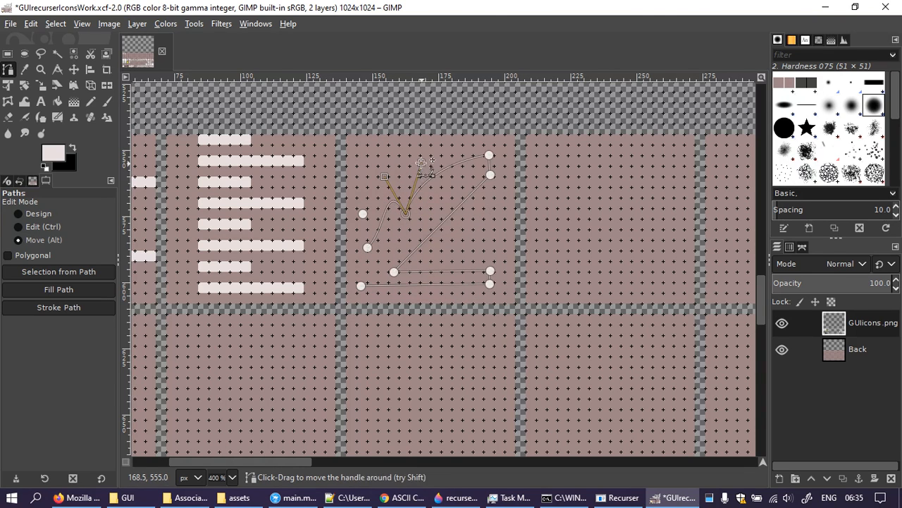
drag(367, 246, 367, 245)
drag(407, 211, 408, 211)
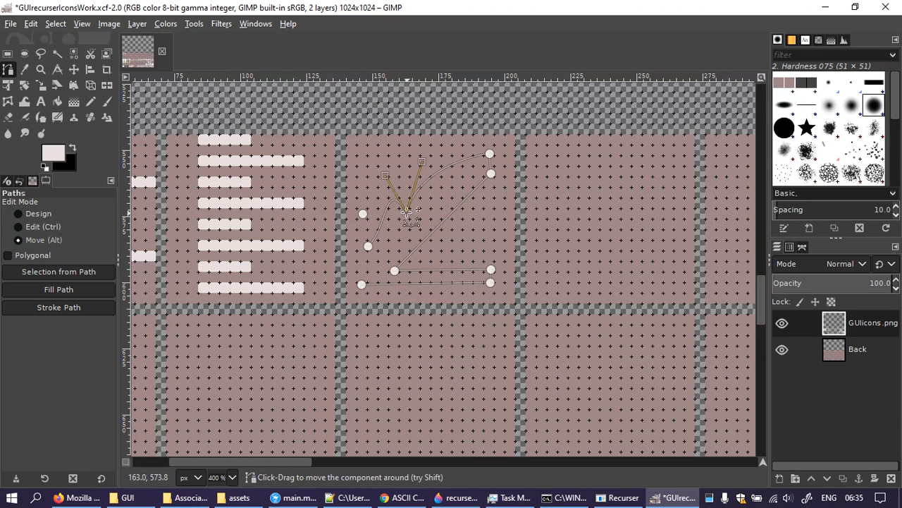
drag(385, 176, 366, 198)
Step: Shift the curved segment's bend and end anchors together slightly right and adjust the end anchor's handle
ctrl+click(368, 246)
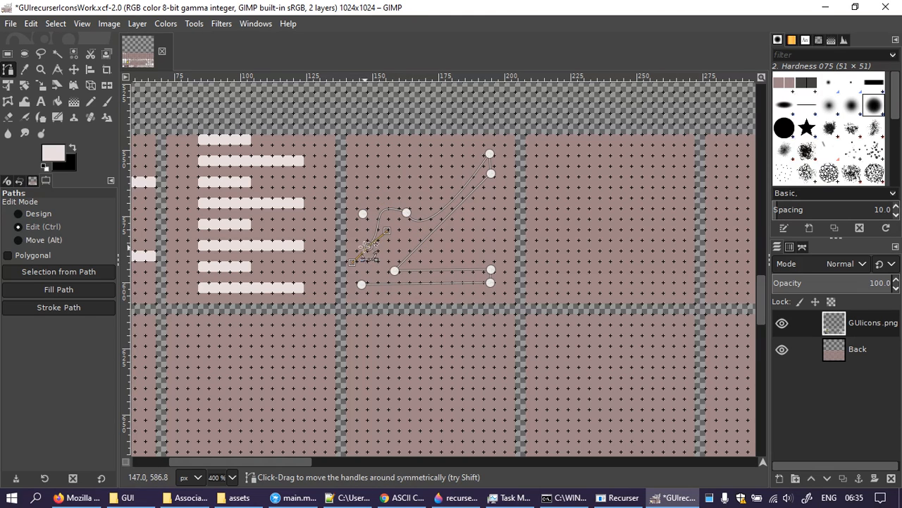
ctrl+click(404, 212)
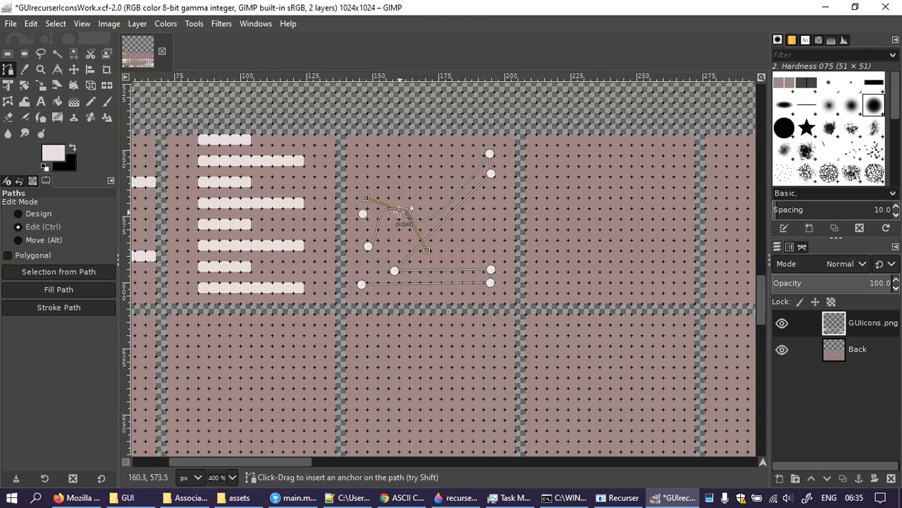
click(366, 245)
drag(367, 245, 372, 244)
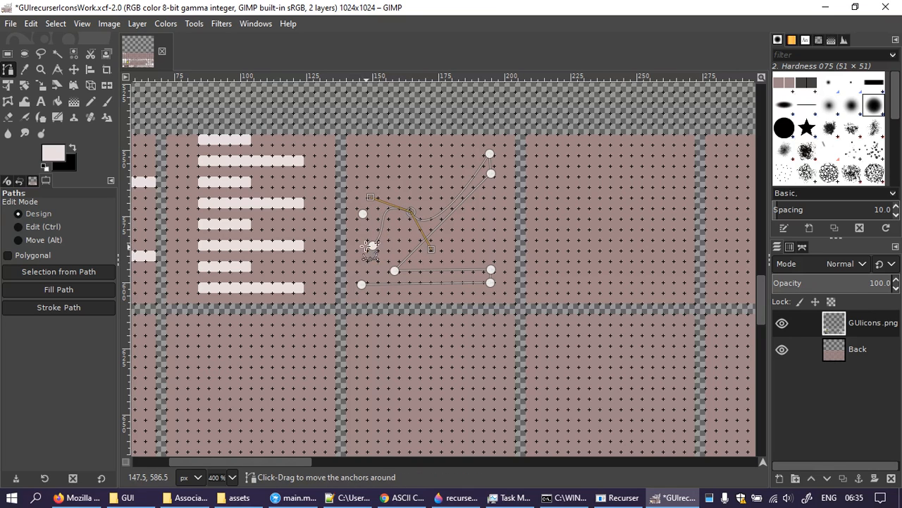
click(371, 244)
drag(357, 263, 354, 268)
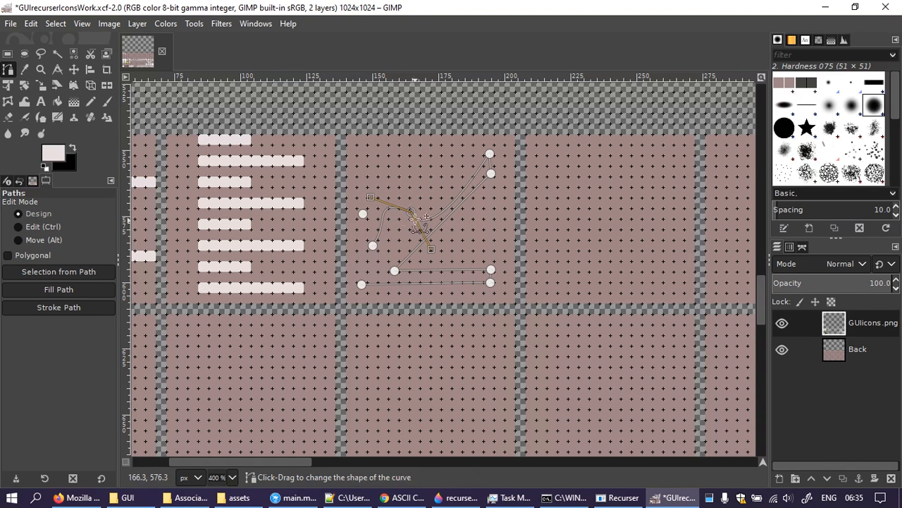
Step: Move the bend anchor slightly up and pull its handles toward the upper tip to straighten the curved segment
click(411, 211)
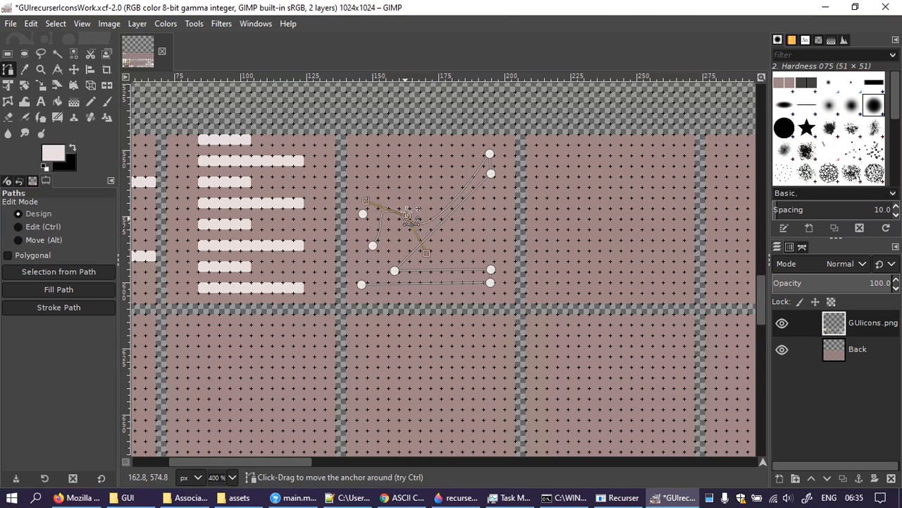
key(ctrl)
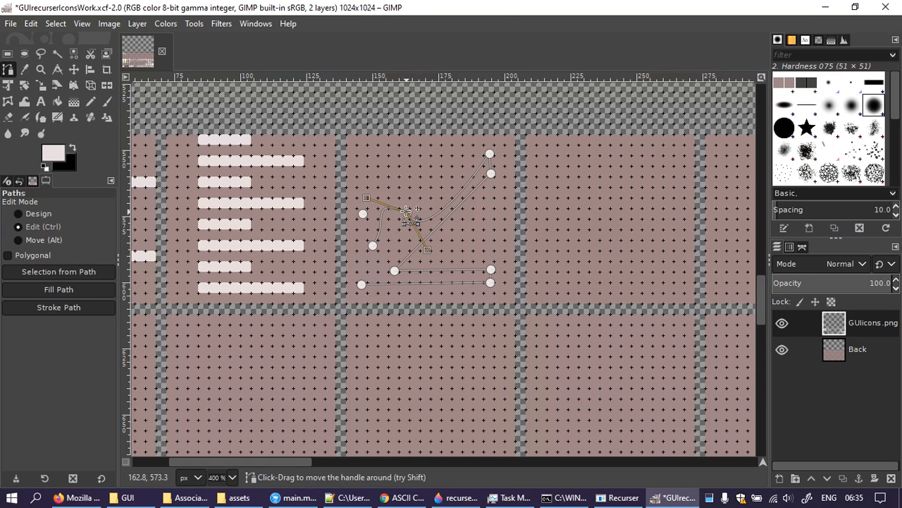
key(shift)
drag(427, 249, 447, 183)
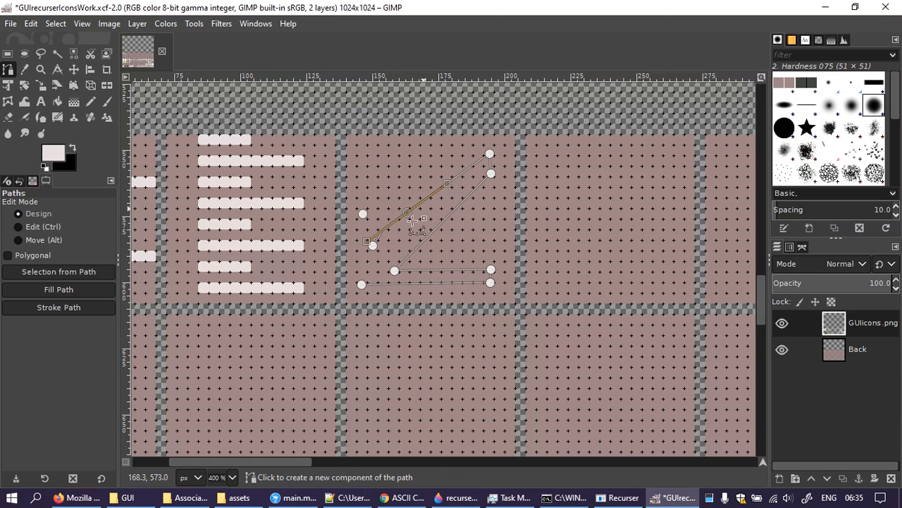
Step: Move the curved segment's end anchor slightly up, and delete both that anchor and the bend anchor
mouse_move(373, 245)
mouse_down()
mouse_move(366, 249)
mouse_move(392, 226)
mouse_move(345, 258)
mouse_move(377, 254)
mouse_move(394, 179)
mouse_move(369, 238)
mouse_up()
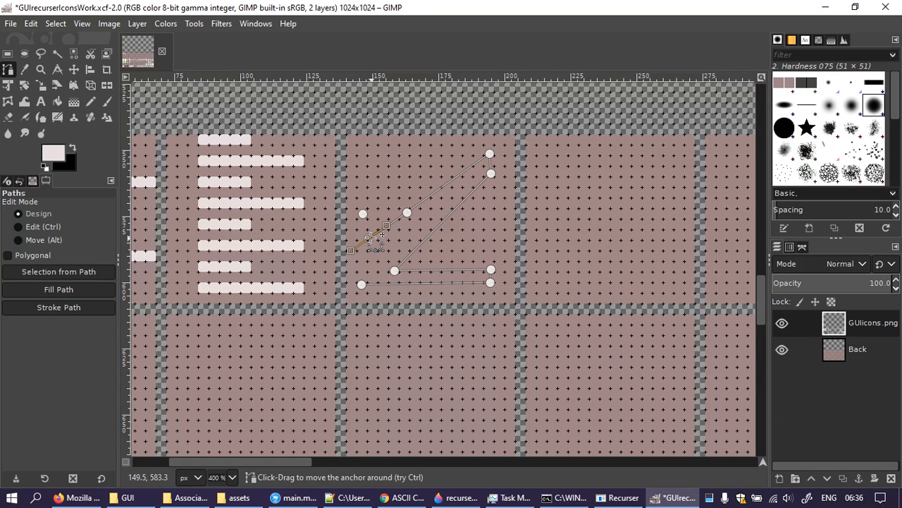
ctrl+shift+click(368, 238)
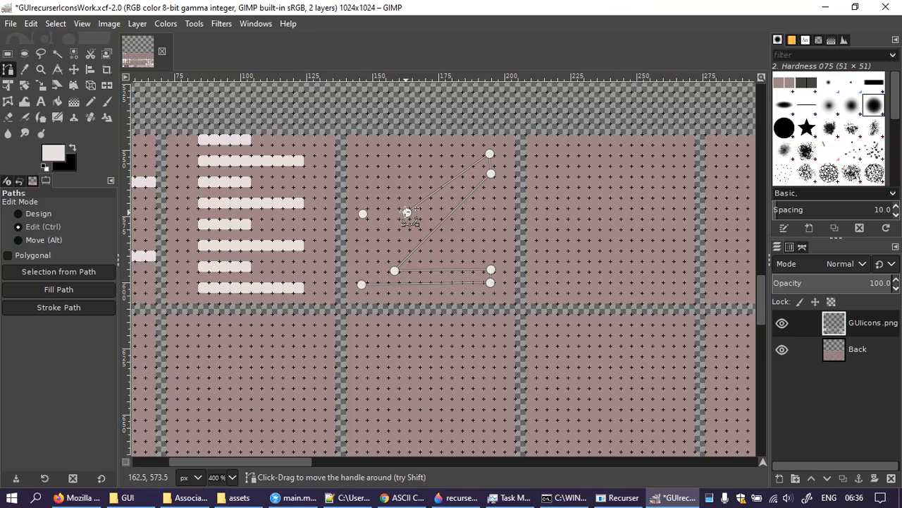
ctrl+shift+click(407, 213)
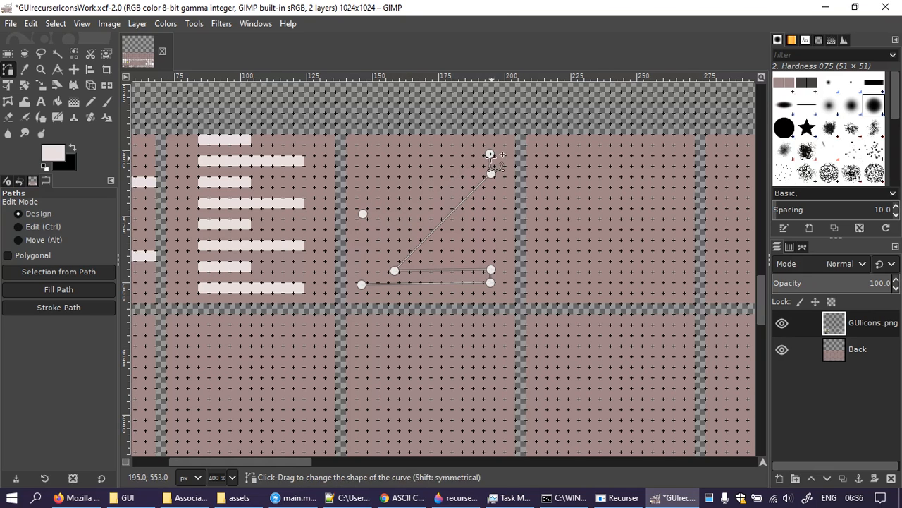
Step: Move the upper tip anchor slightly inward and extend the path from it with a new anchor on the diagonal
drag(490, 153, 479, 160)
click(413, 207)
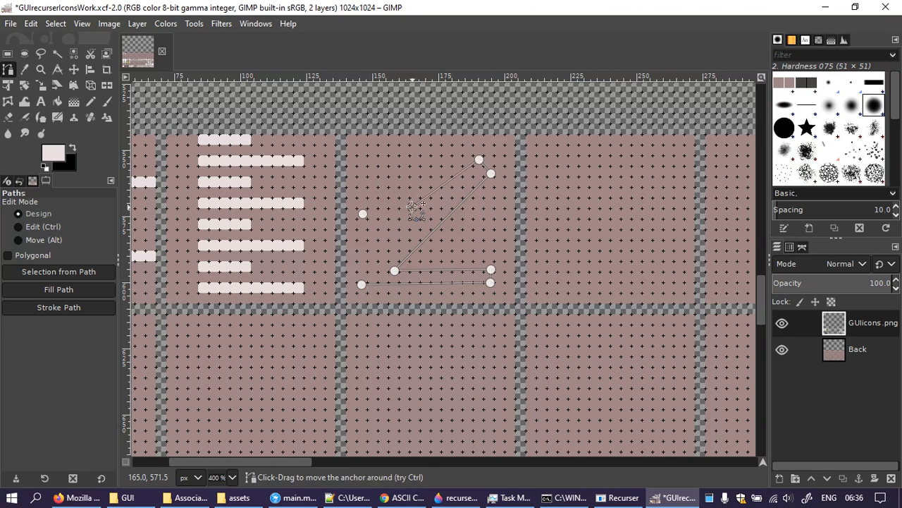
click(361, 284)
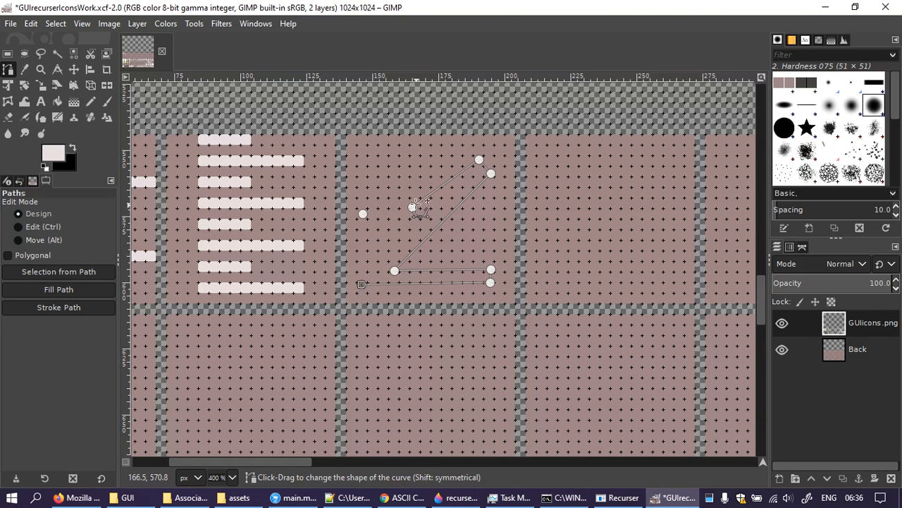
click(412, 207)
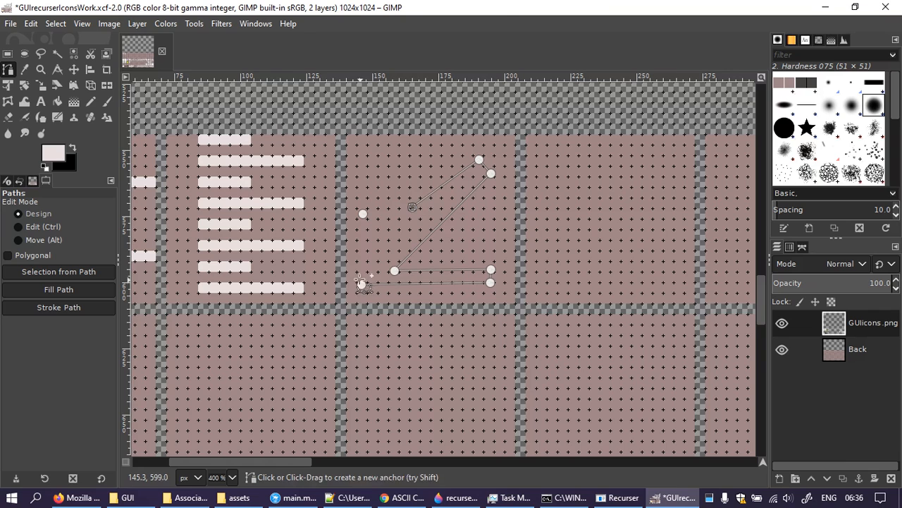
Step: Join the new anchor to the lower bar's left corner just above that corner, and delete the isolated anchor
key(ctrl)
ctrl+click(360, 284)
drag(412, 207, 363, 265)
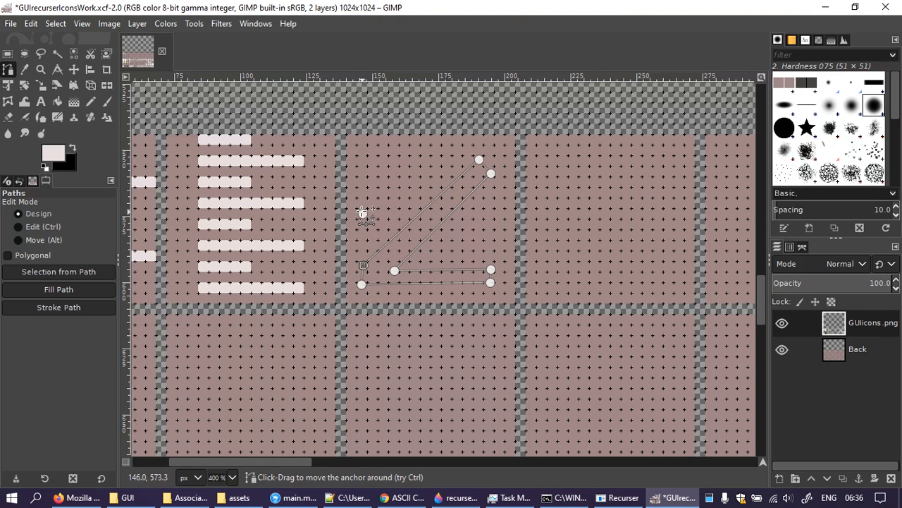
key(ctrl)
ctrl+click(362, 213)
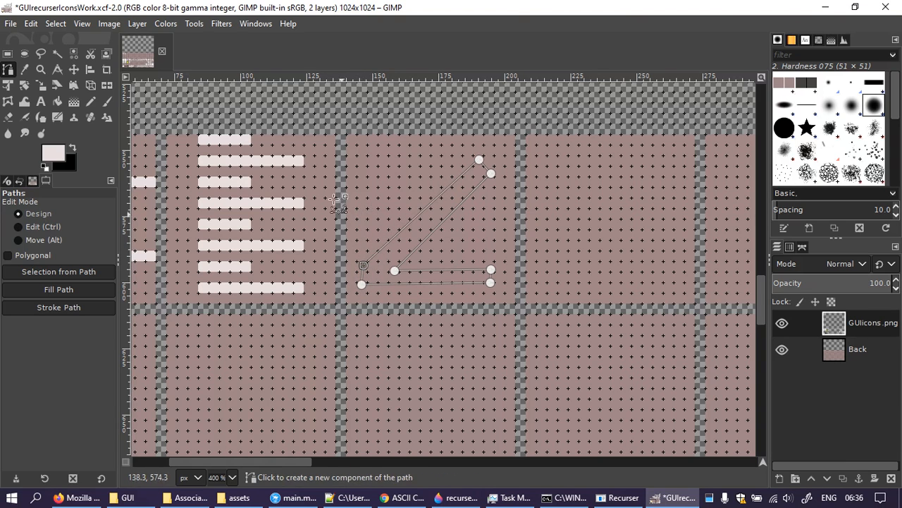
Step: Turn on Snap to Grid and align the lower bar's left corner anchor with the grid
click(83, 24)
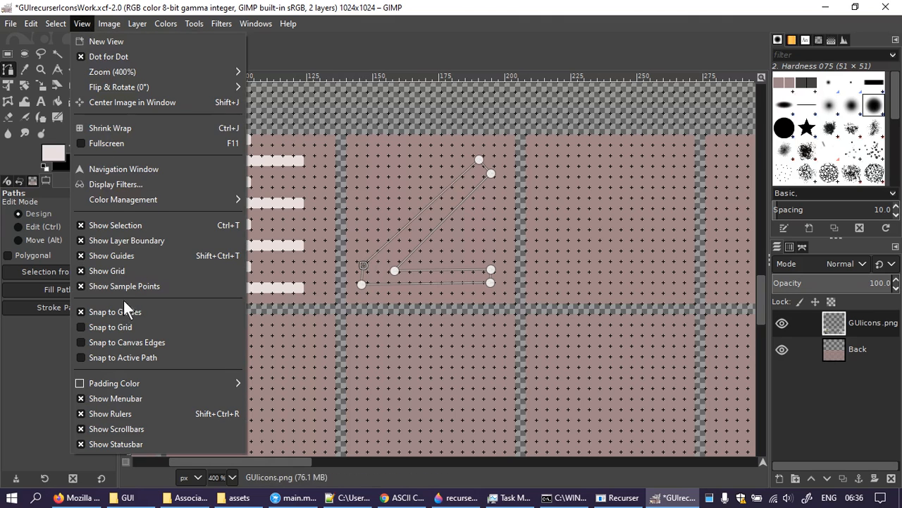
click(122, 324)
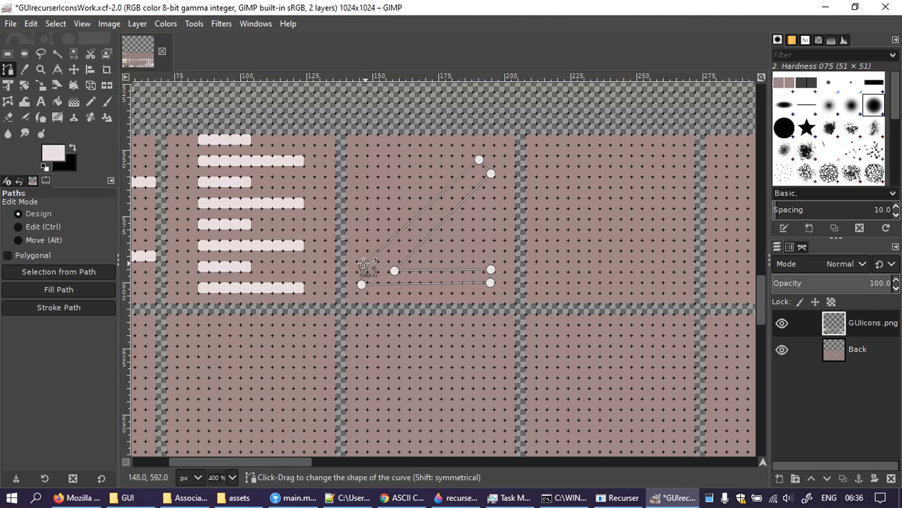
drag(364, 264, 368, 244)
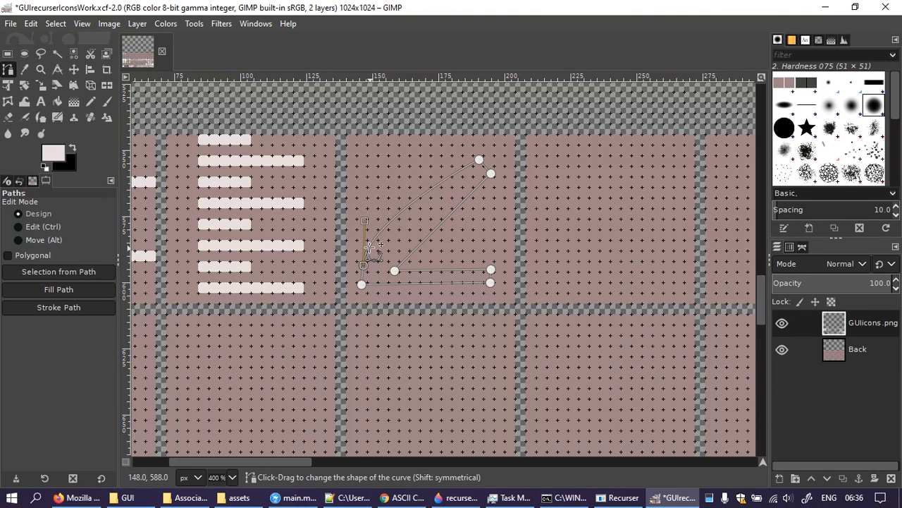
ctrl+click(366, 222)
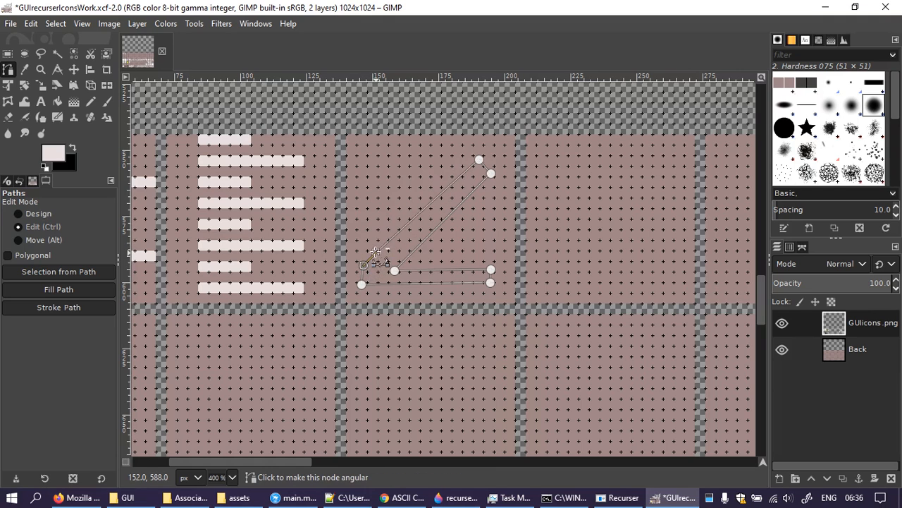
click(365, 283)
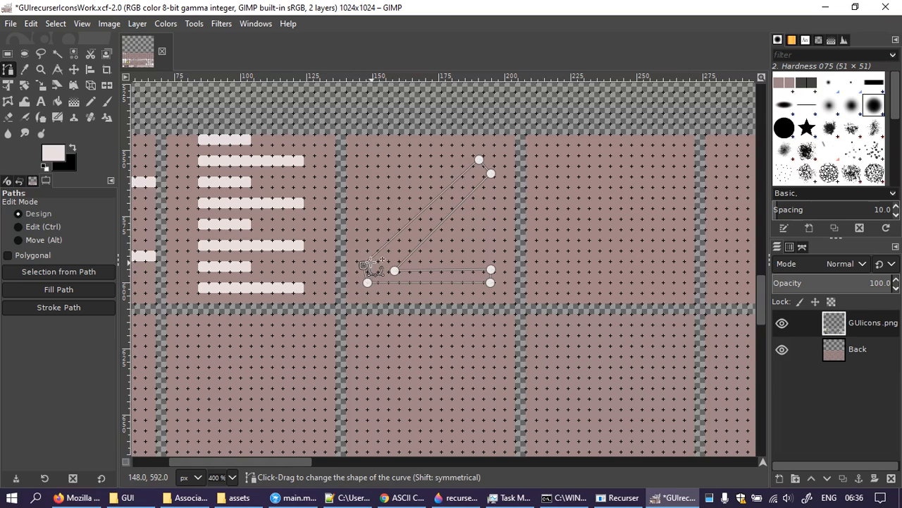
Step: Try bending the diagonal by pulling a handle from the anchor above the lower bar's left corner, and retract it
key(ctrl)
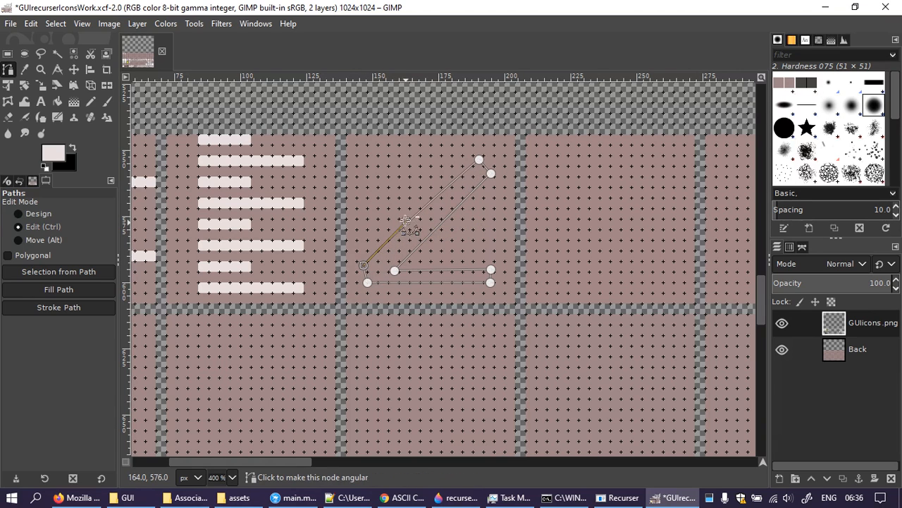
drag(365, 265, 361, 263)
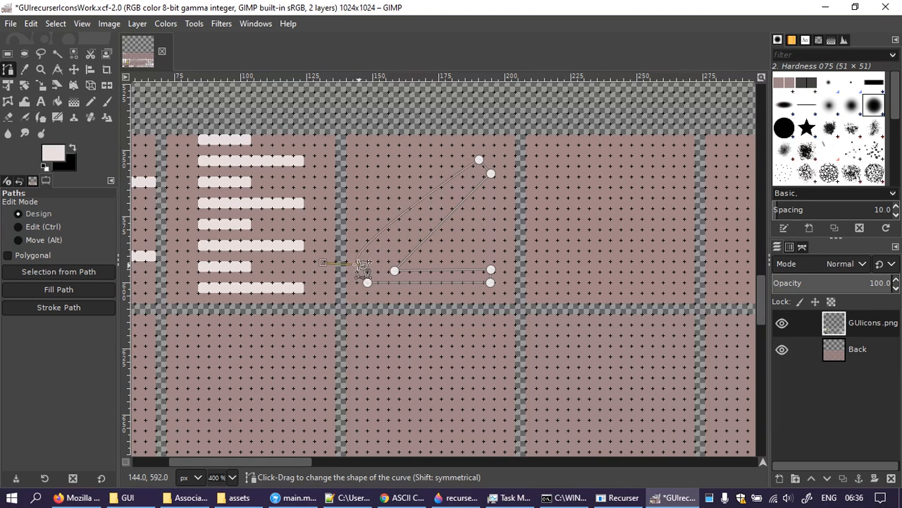
ctrl+click(322, 263)
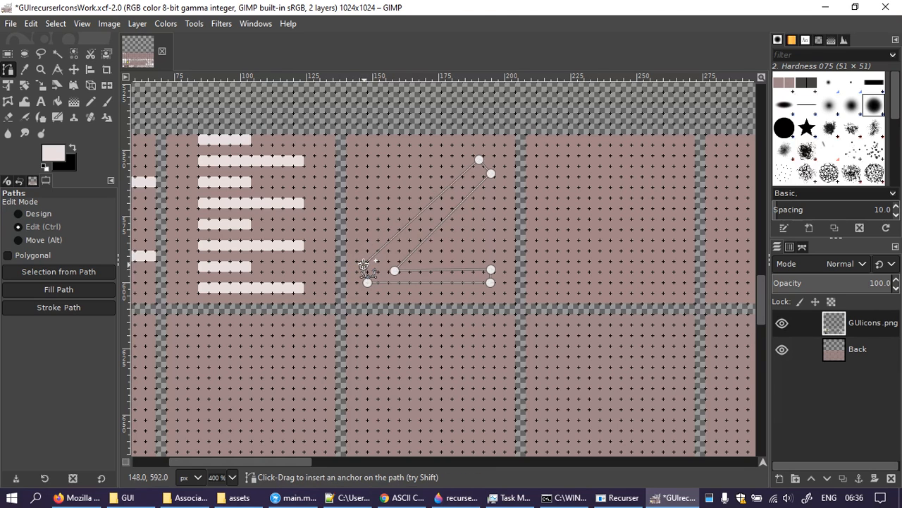
Step: Detach the upper tip by deleting the anchors above the lower bar's left corner, and move that corner anchor up
click(365, 265)
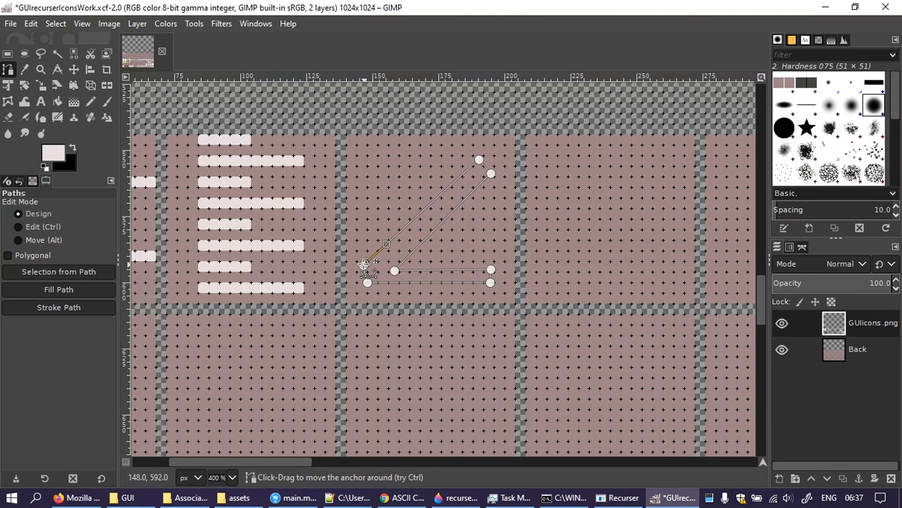
ctrl+shift+click(387, 244)
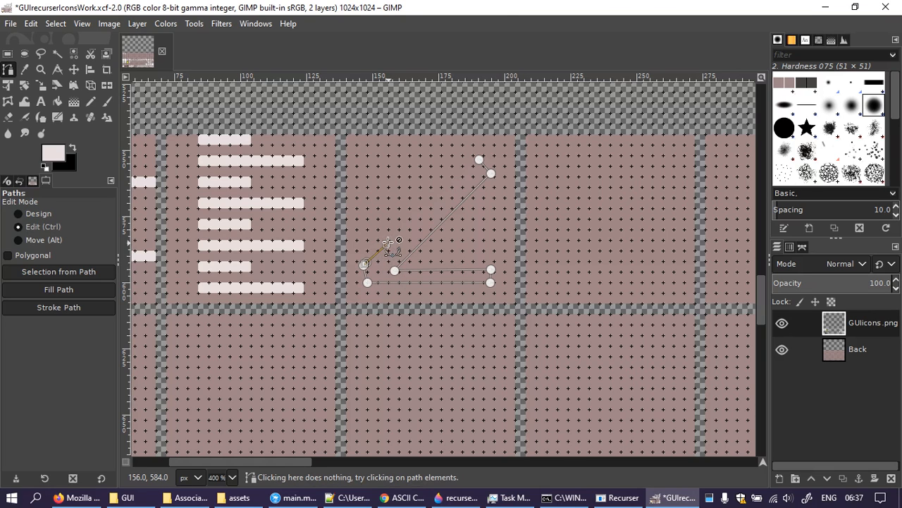
drag(388, 241, 367, 230)
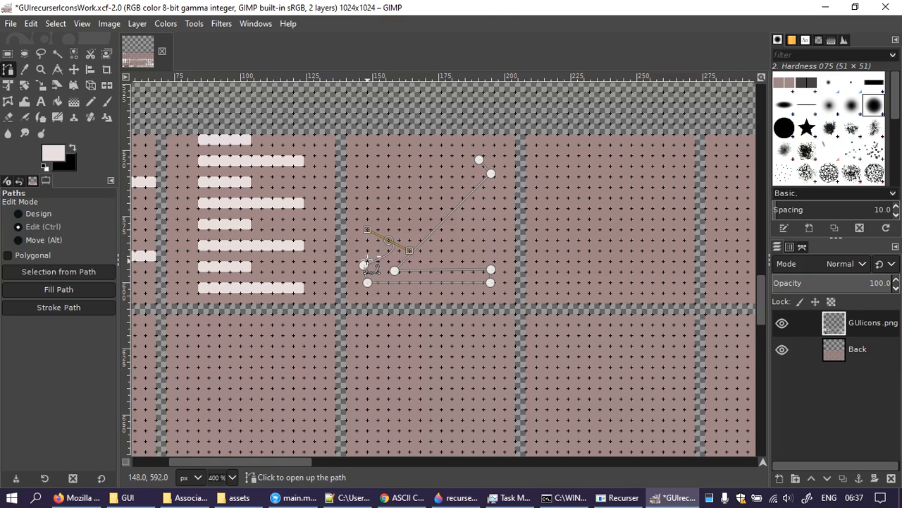
ctrl+click(388, 240)
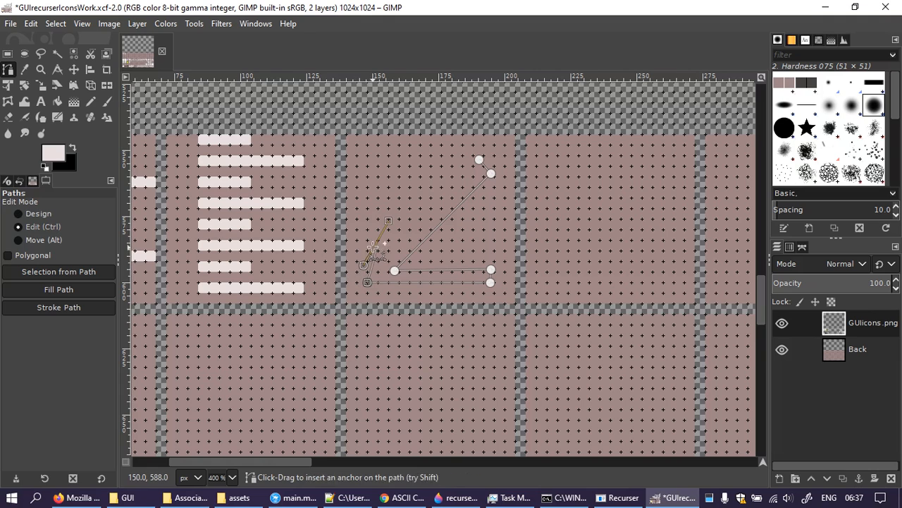
ctrl+shift+click(389, 221)
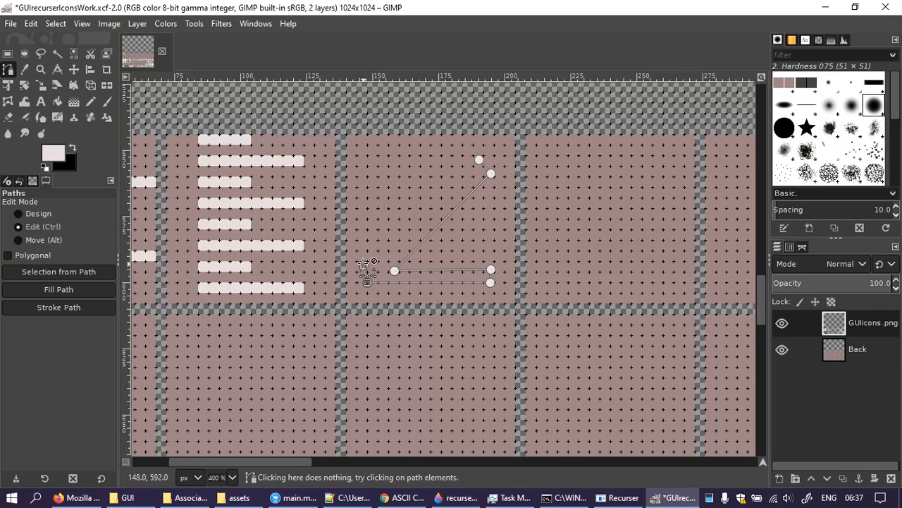
drag(366, 282, 367, 260)
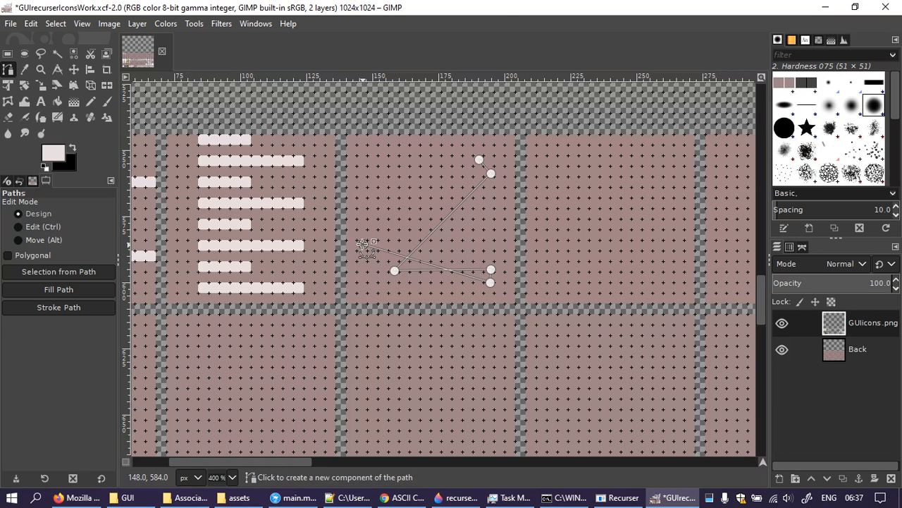
Step: Try to reshape the lower bar by pulling handles from its end anchors, and undo the last handle change
drag(363, 244, 393, 250)
ctrl+shift+click(363, 244)
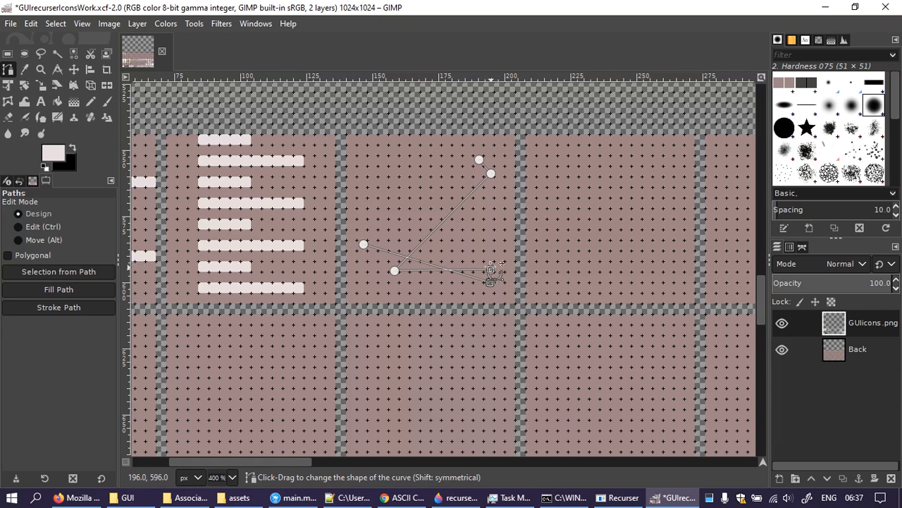
drag(490, 270, 459, 251)
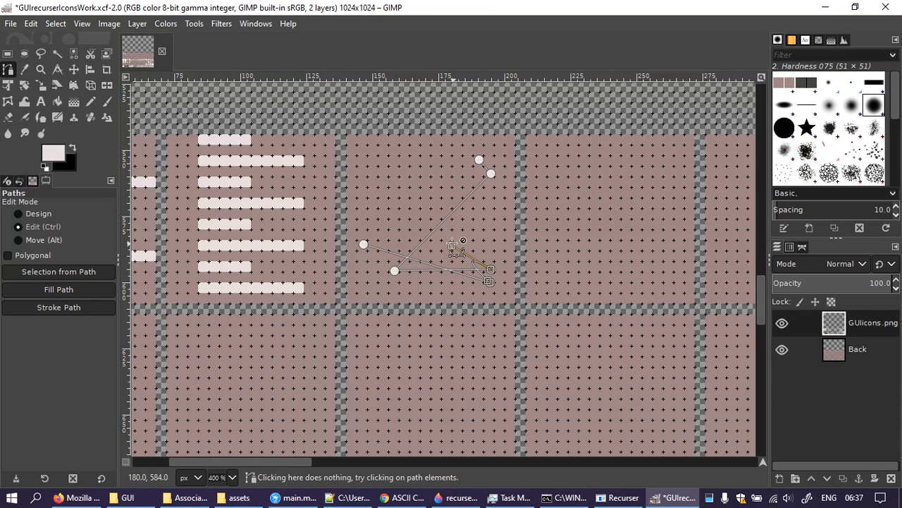
key(ctrl+z)
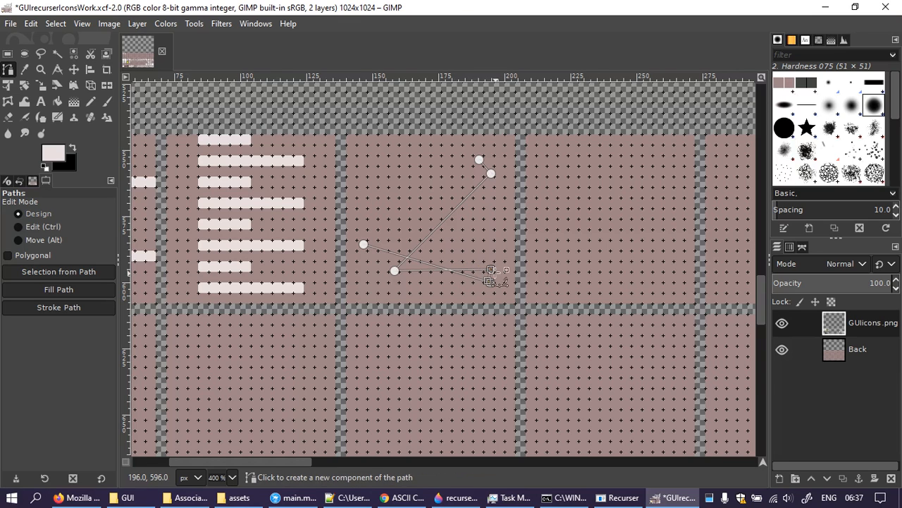
Step: Add an anchor above the lower bar's right end and remove the bar's two long segments
click(474, 231)
key(ctrl)
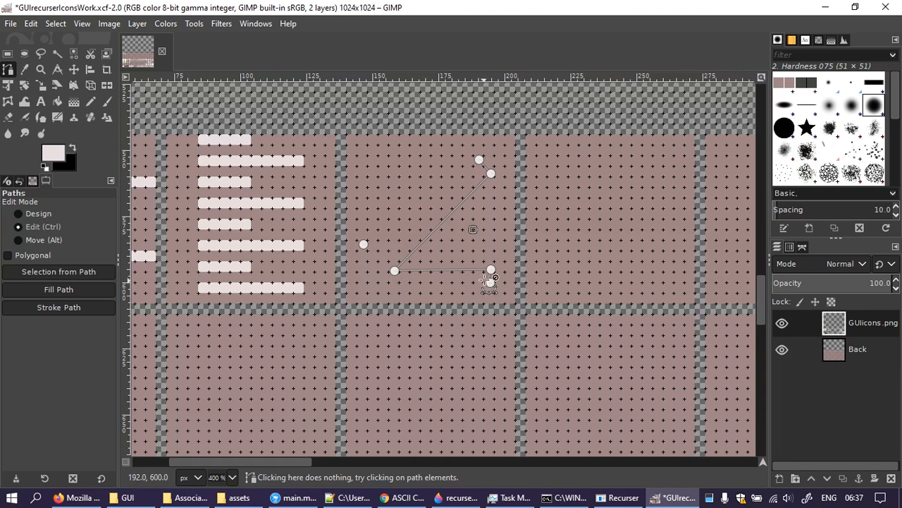
key(ctrl)
key(ctrl)
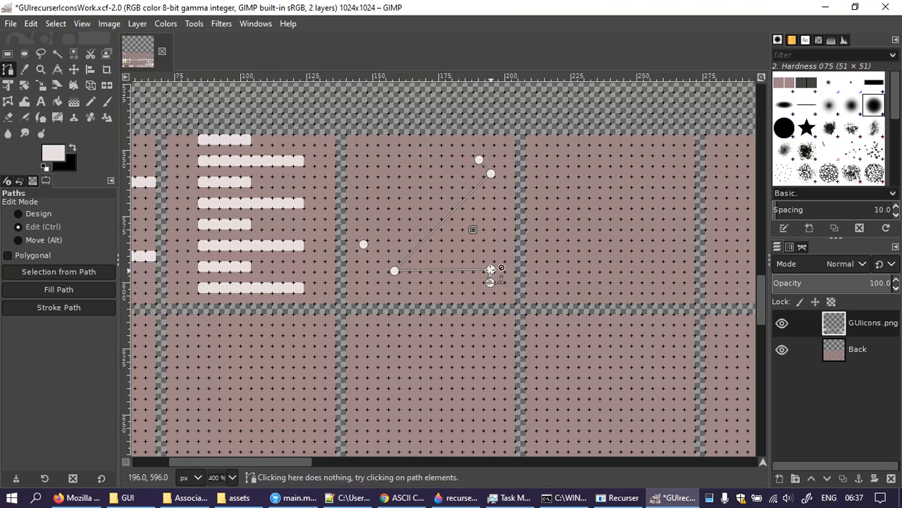
key(ctrl)
ctrl+shift+click(472, 269)
Step: Pull out and retract the lower-right anchor's handles, remove its curved segment and delete the added anchor above it
drag(492, 284, 474, 290)
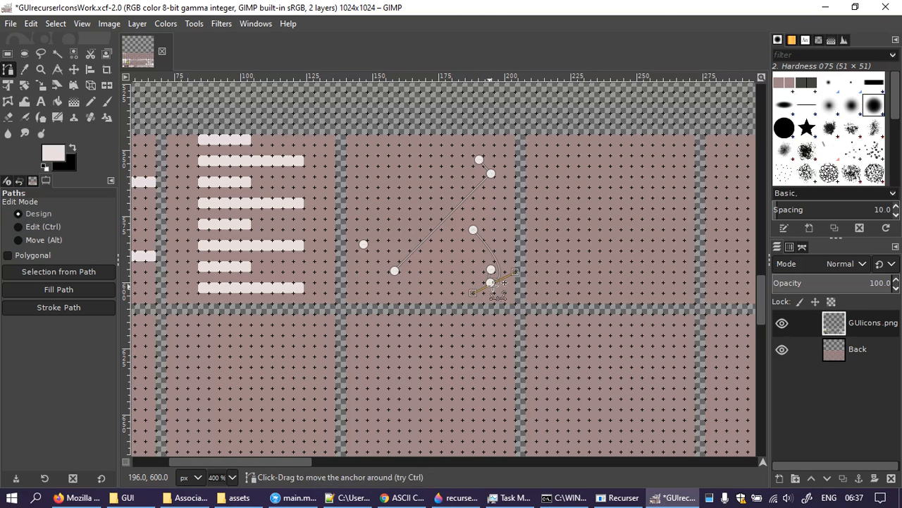
ctrl+click(515, 272)
ctrl+shift+click(473, 290)
ctrl+shift+click(495, 283)
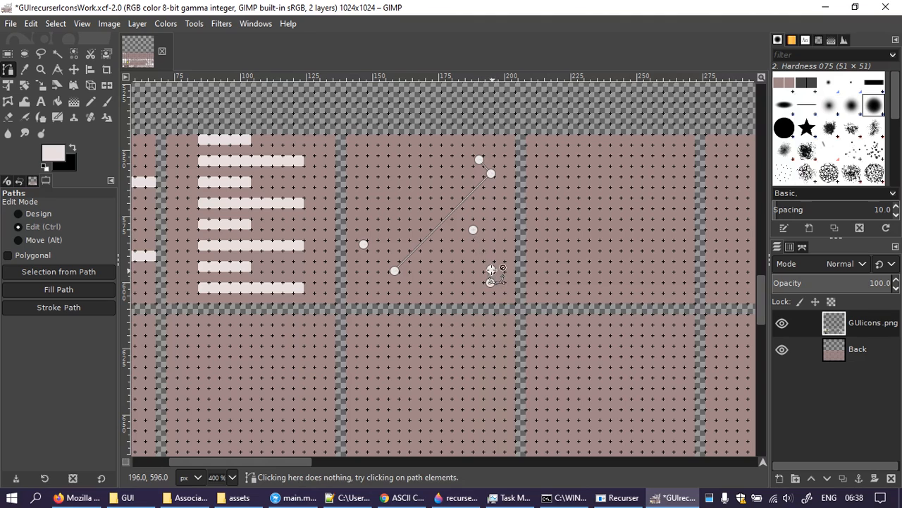
ctrl+shift+click(473, 230)
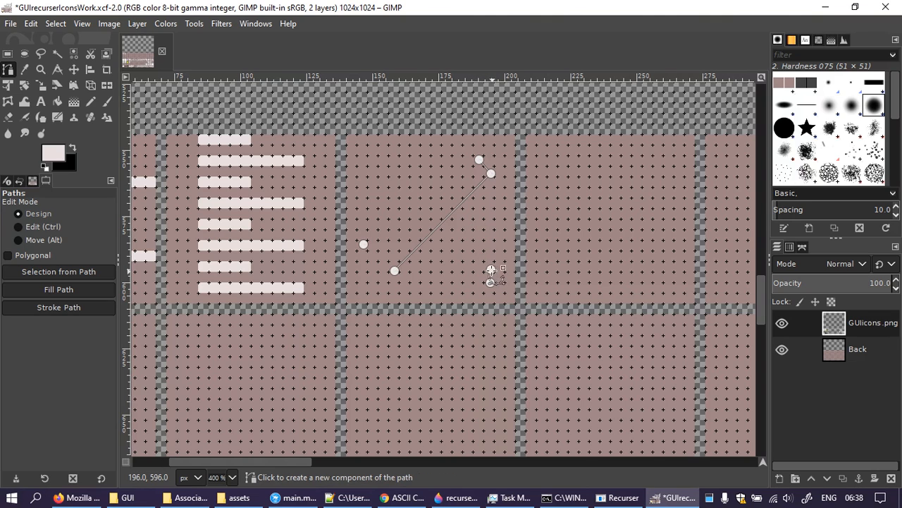
right_click(491, 270)
key(Escape)
mouse_move(490, 270)
mouse_down()
mouse_move(460, 272)
mouse_move(492, 271)
mouse_up()
key(ctrl)
key(ctrl)
click(67, 228)
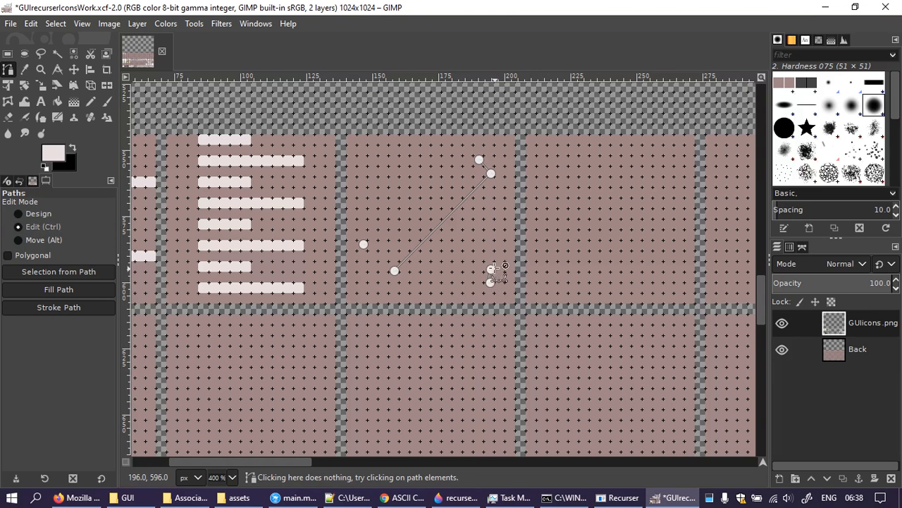
click(59, 236)
mouse_move(491, 282)
mouse_down()
mouse_move(470, 280)
mouse_move(492, 282)
mouse_up()
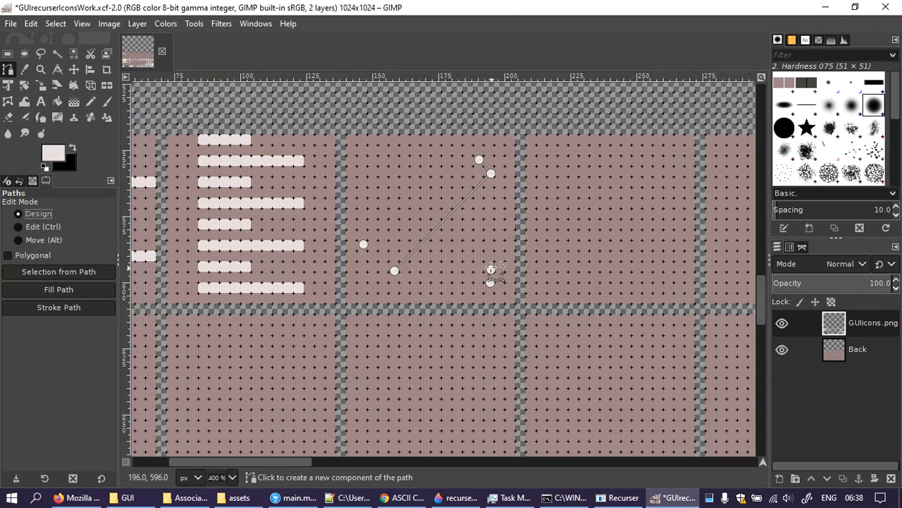
Step: Try to place a curved anchor beside the lower bar's right end, and remove its handles and the anchor
drag(491, 270, 483, 346)
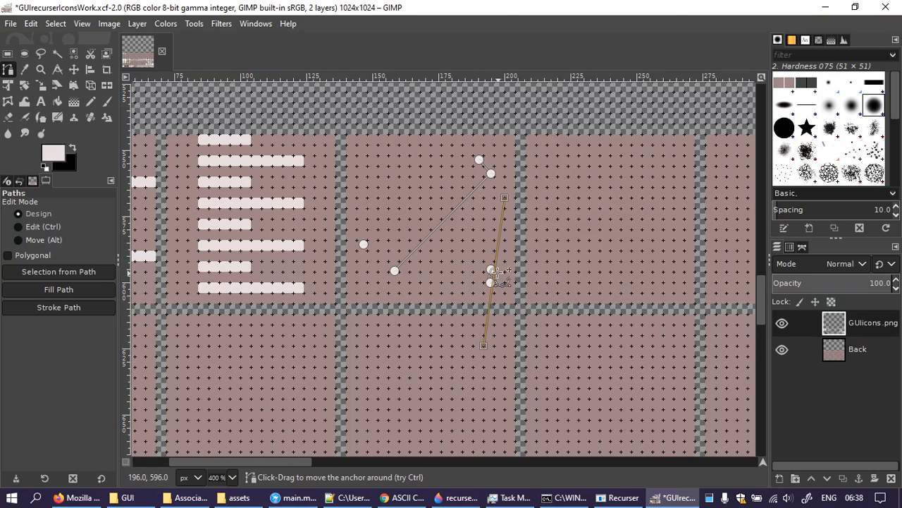
key(ctrl)
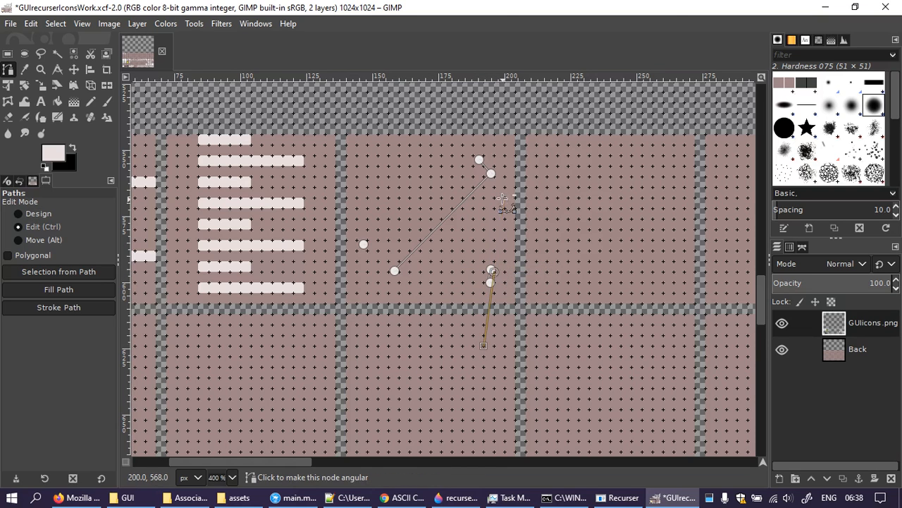
click(491, 270)
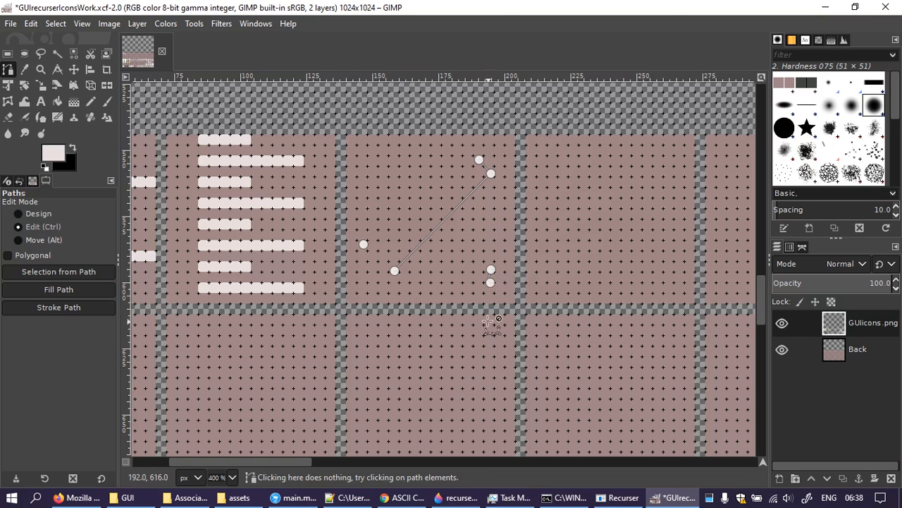
Step: Sketch a small curved test component between the diagonal and the lower bar's right end, and delete its anchors
drag(473, 240, 502, 299)
drag(473, 239, 462, 276)
click(483, 230)
right_click(452, 234)
key(Escape)
click(451, 230)
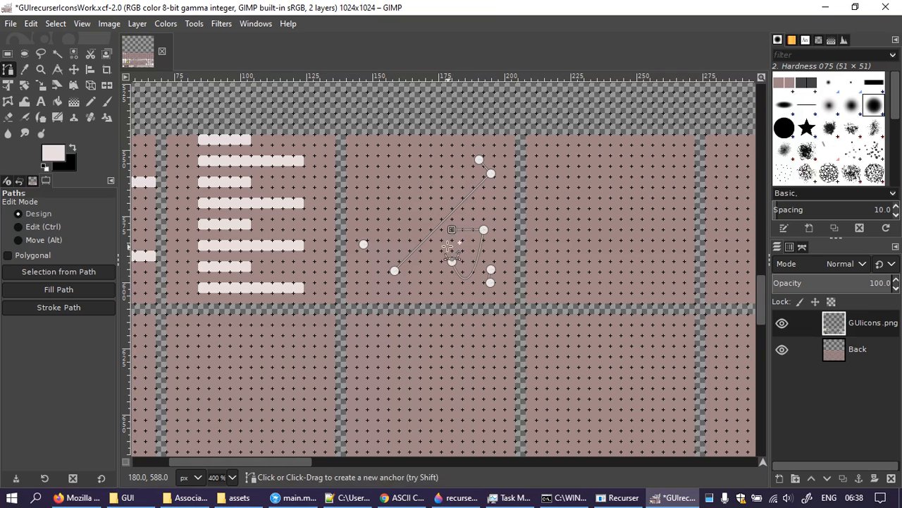
drag(452, 231, 493, 187)
click(442, 249)
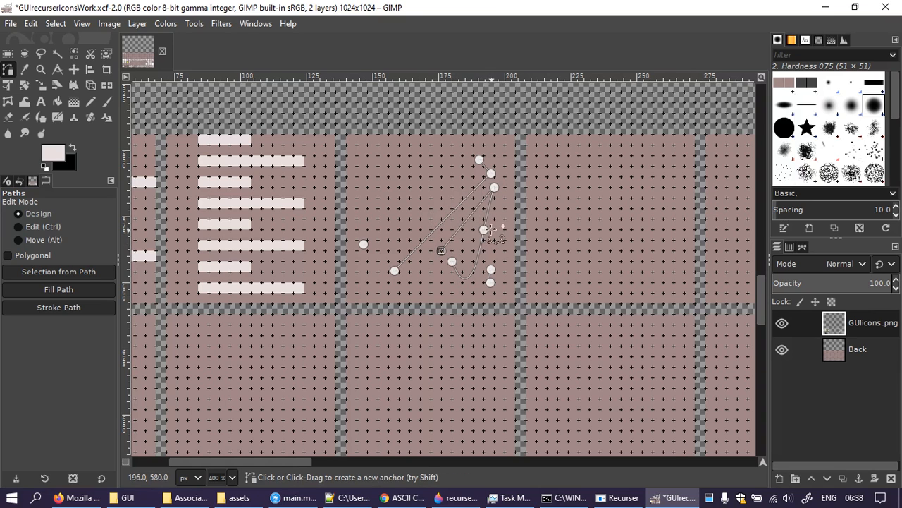
ctrl+shift+click(441, 250)
shift+click(451, 262)
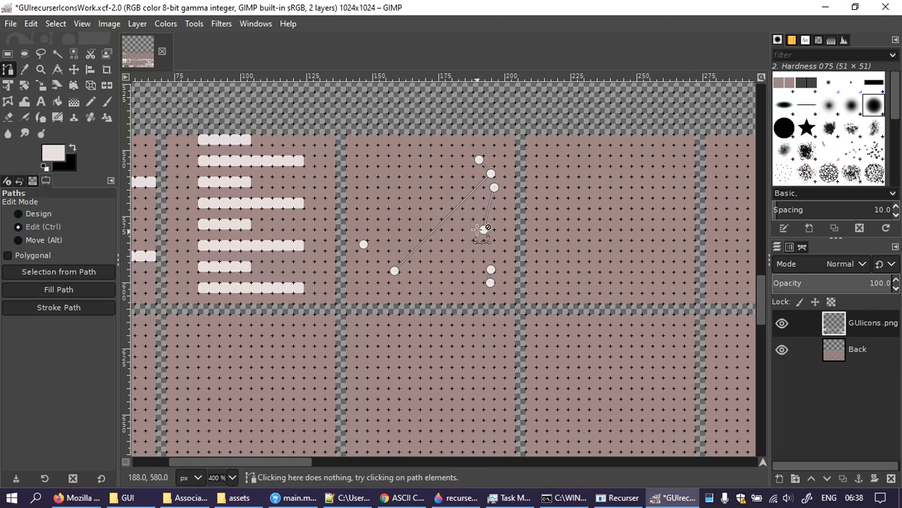
shift+click(494, 187)
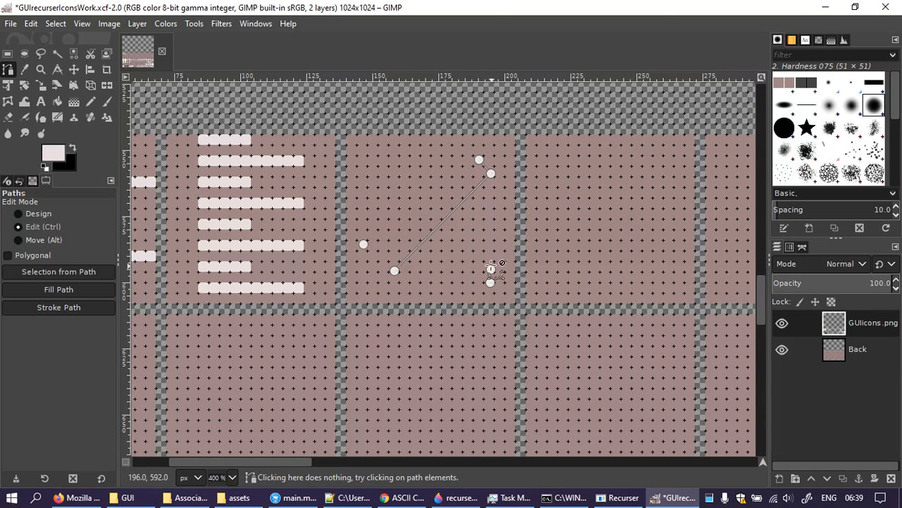
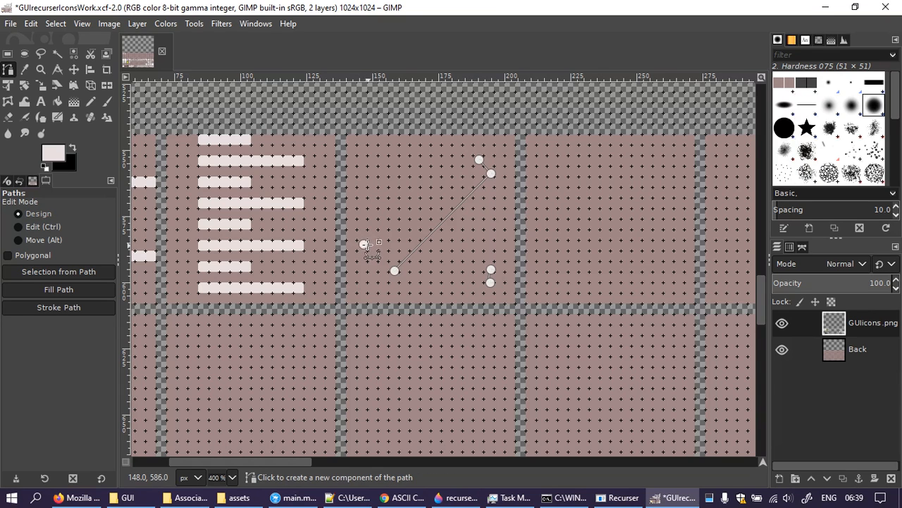
Step: Try to reconnect the loose anchors of the old outline with curved segments by adding anchors and pulling handles
drag(416, 219, 452, 281)
drag(466, 199, 453, 281)
drag(410, 240, 453, 273)
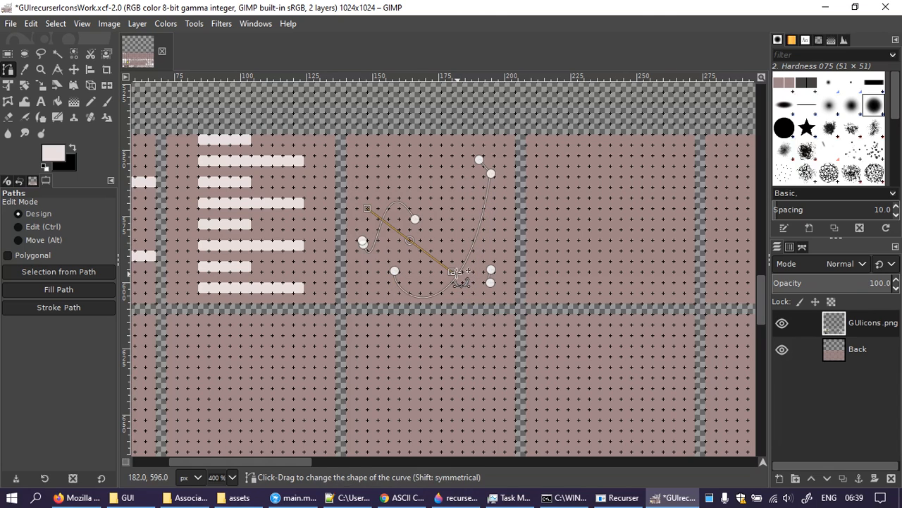
Step: Discard the distorted path and draw a closed seven-anchor outline of a diagonal bar rising from a base bar about 48 px wide
click(7, 55)
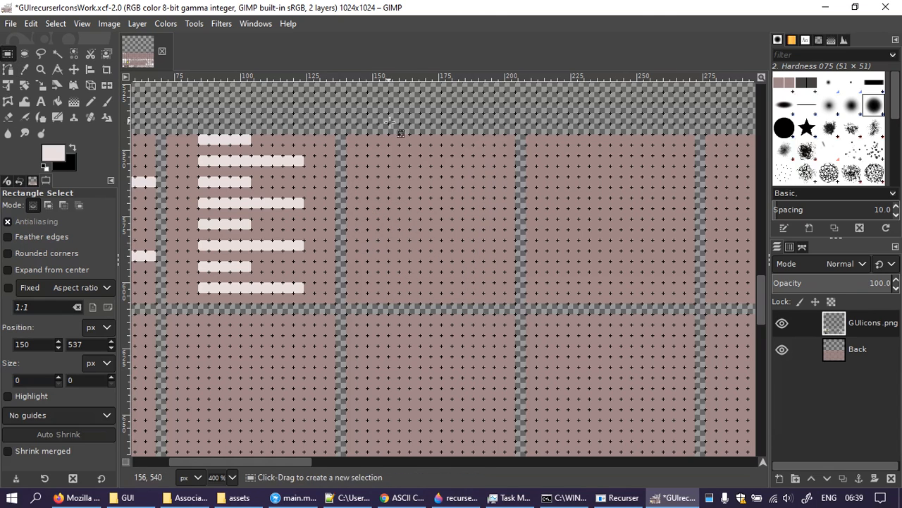
click(8, 69)
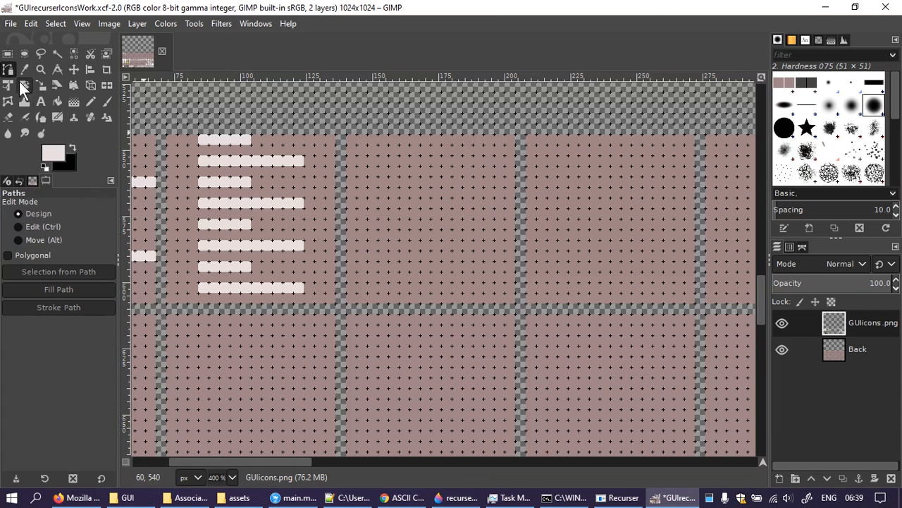
click(366, 270)
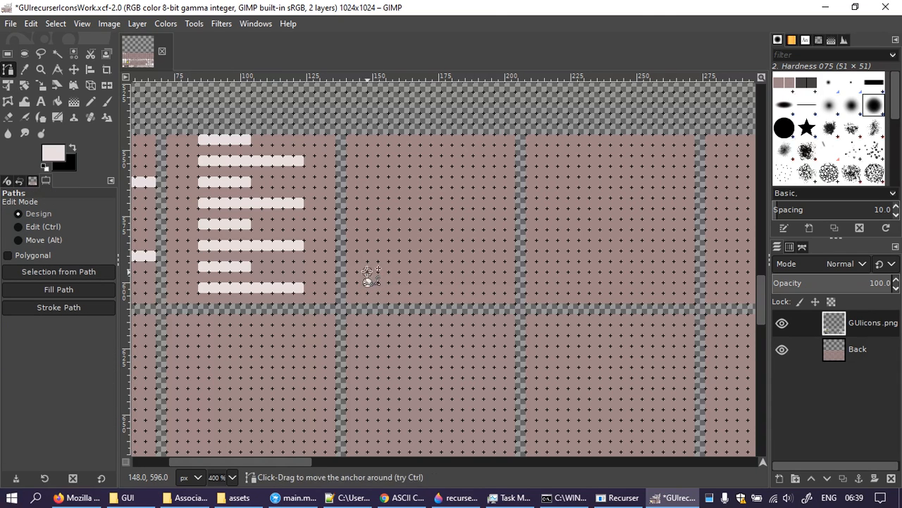
click(473, 155)
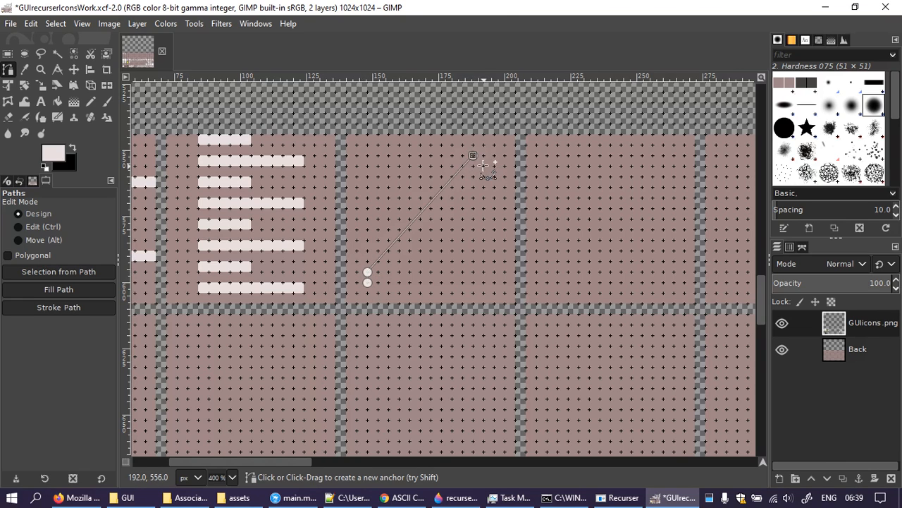
click(399, 263)
click(494, 262)
click(492, 282)
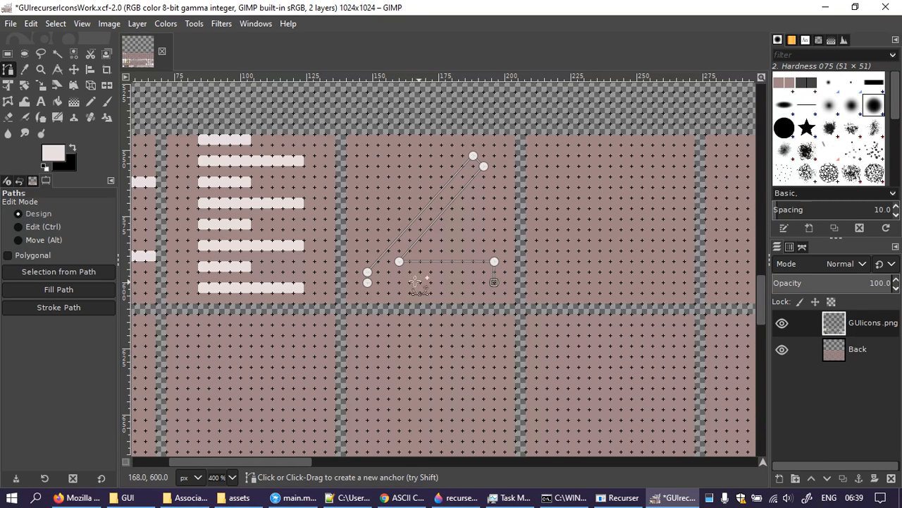
ctrl+click(367, 282)
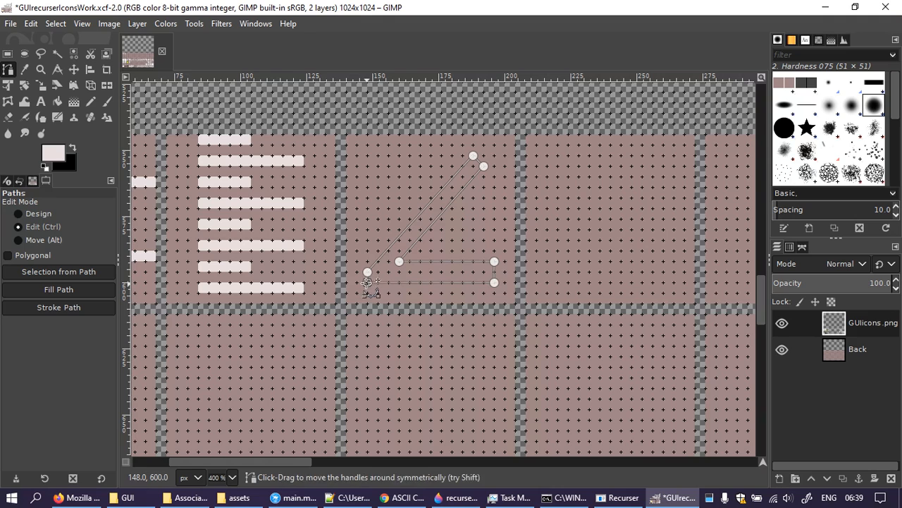
Step: Raise the outer anchor above the base's left corner one grid step and widen the diagonal bar's upper tip
drag(367, 272, 367, 261)
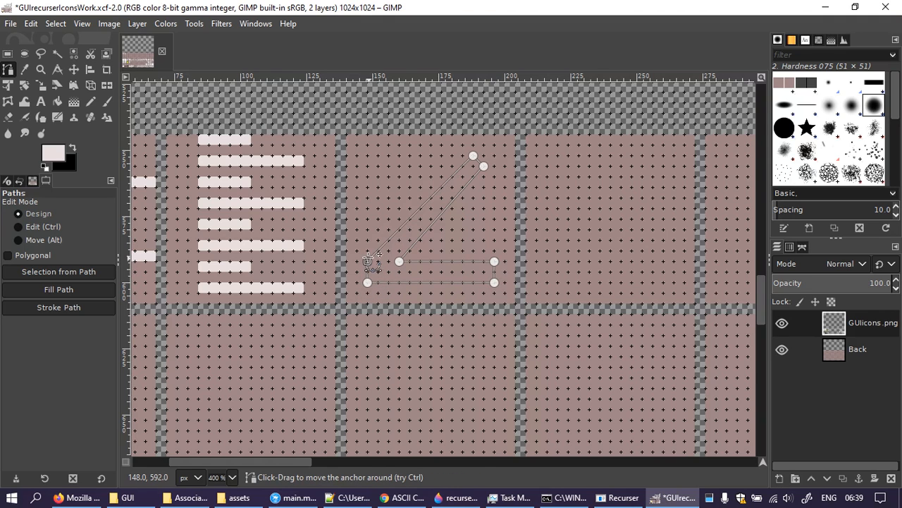
drag(472, 155, 494, 177)
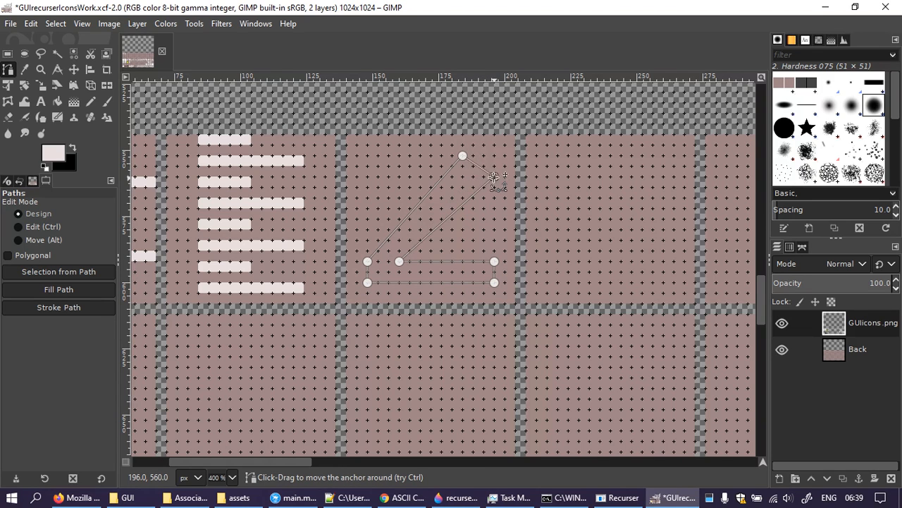
click(463, 155)
drag(463, 155, 473, 155)
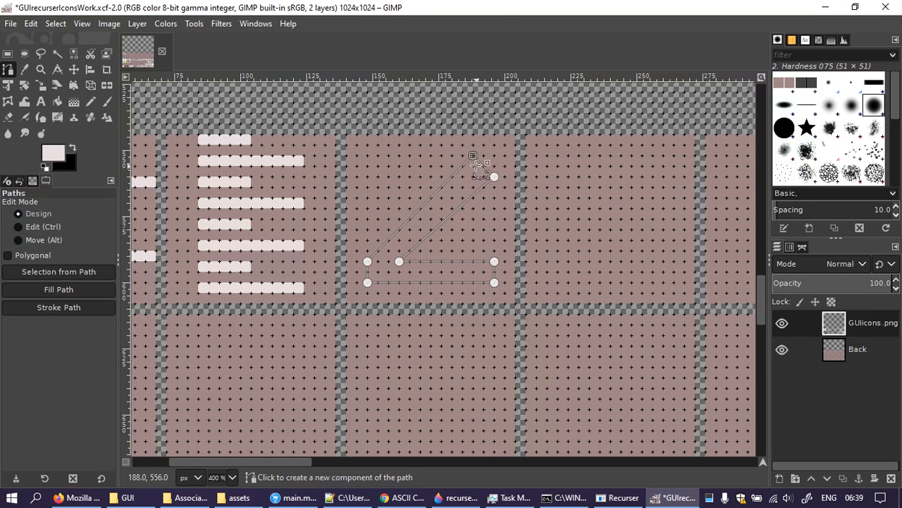
Step: Try to bend the diagonal bar's upper edge, and undo the change
drag(450, 176, 442, 172)
key(ctrl+z)
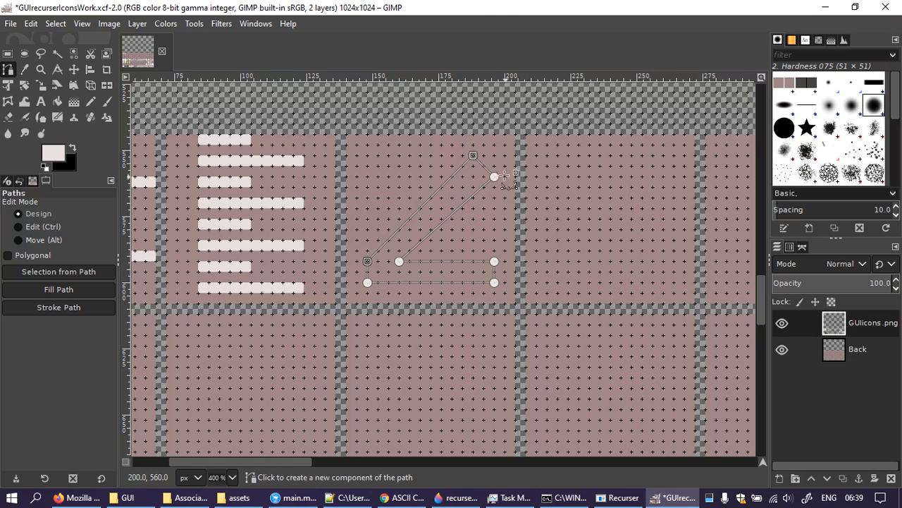
key(ctrl)
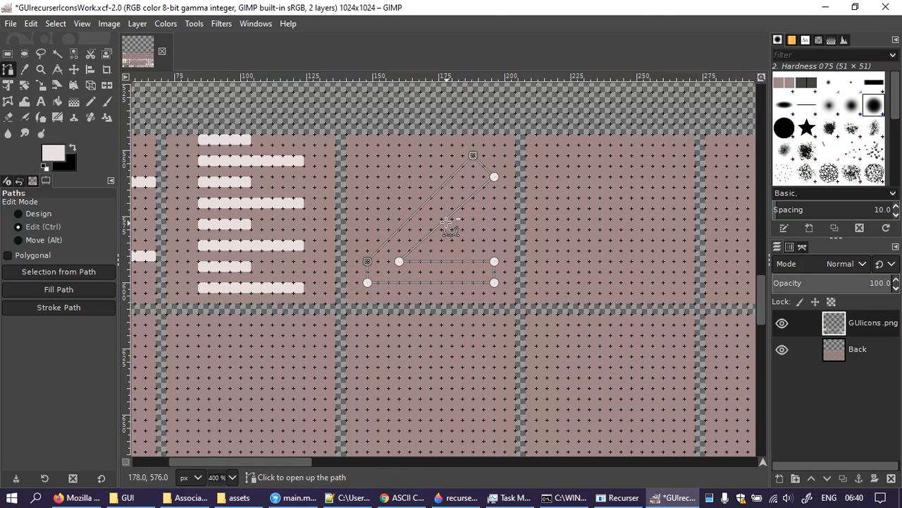
key(ctrl)
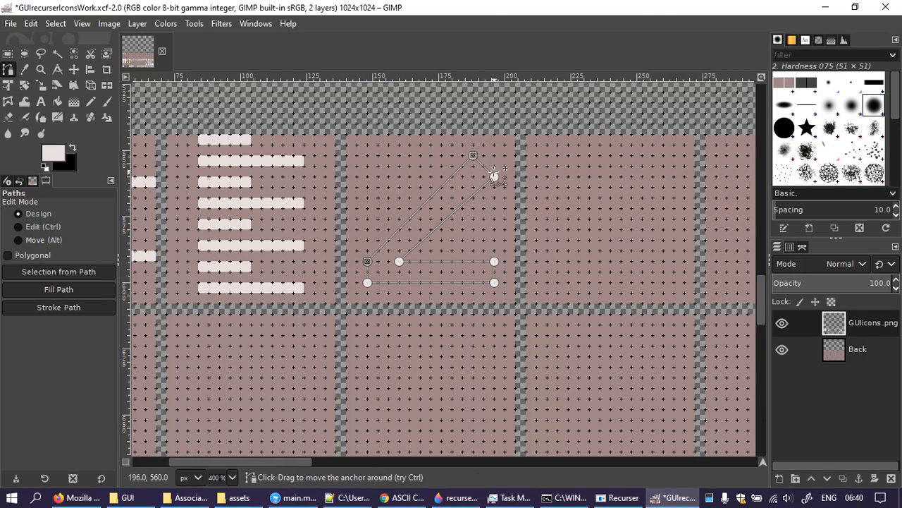
Step: Raise the outer left anchor another grid step and shift both anchors of the diagonal's upper tip
mouse_move(494, 176)
mouse_down()
mouse_move(484, 176)
mouse_move(489, 168)
mouse_up()
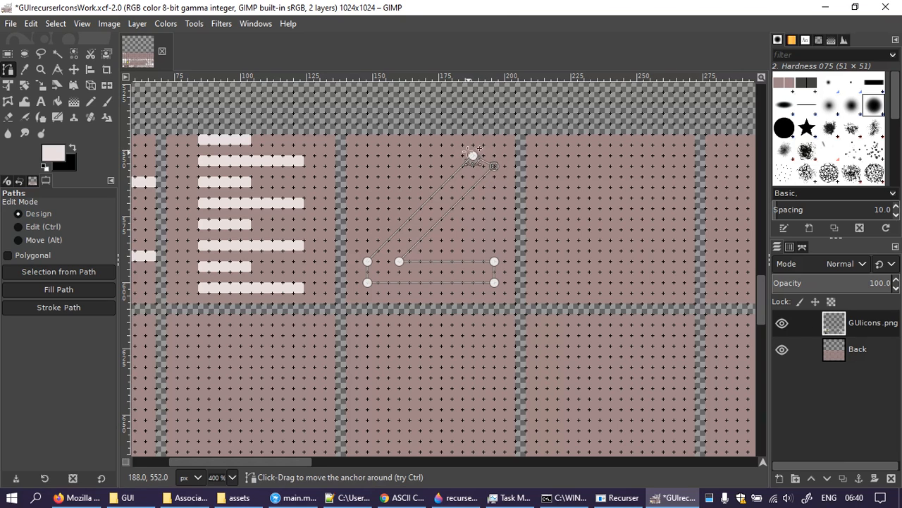
drag(367, 261, 367, 251)
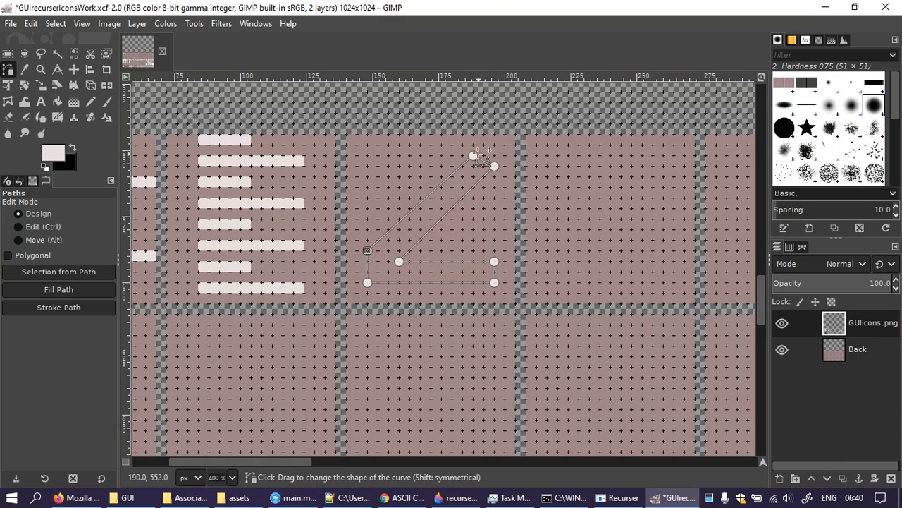
mouse_move(473, 155)
mouse_down()
mouse_move(462, 156)
mouse_move(483, 166)
mouse_up()
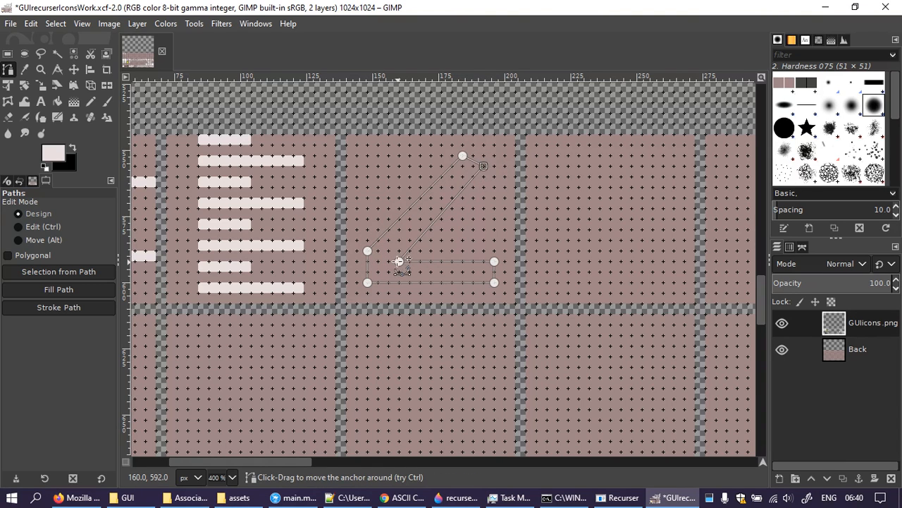
Step: Thin the base bar to about 4 px by lowering its inner corner, upper-right anchor and outer left anchor onto one grid line
drag(399, 261, 387, 272)
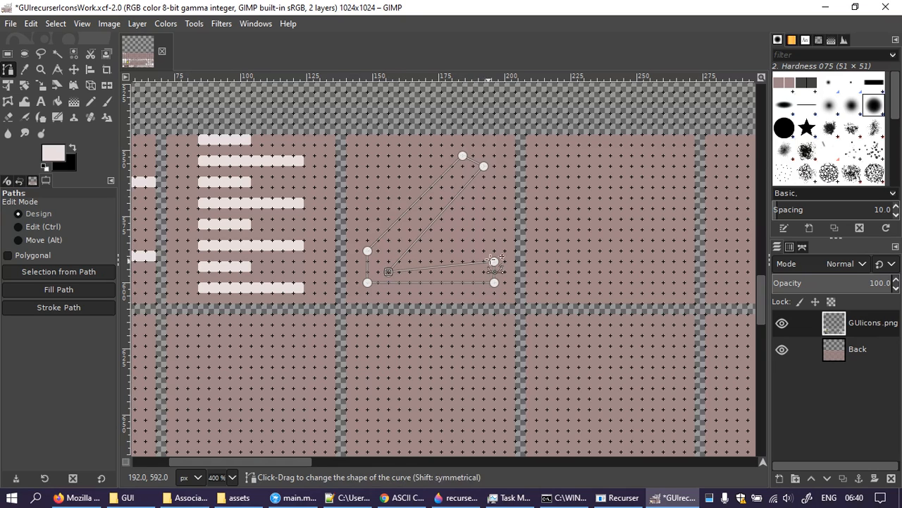
drag(494, 261, 495, 271)
drag(367, 250, 367, 272)
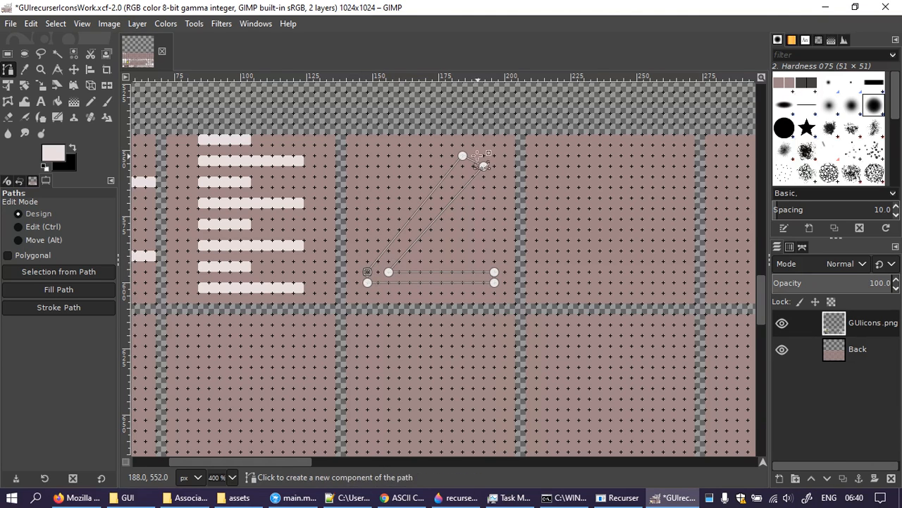
Step: Make the diagonal bar about 4 px wide by leveling its tip anchors and shifting the inner corner anchor left
drag(462, 156, 493, 156)
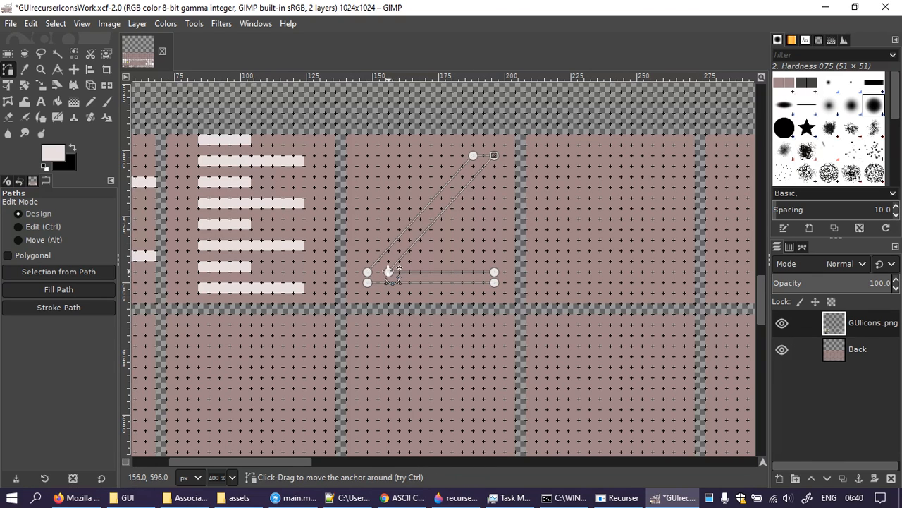
drag(388, 272, 378, 272)
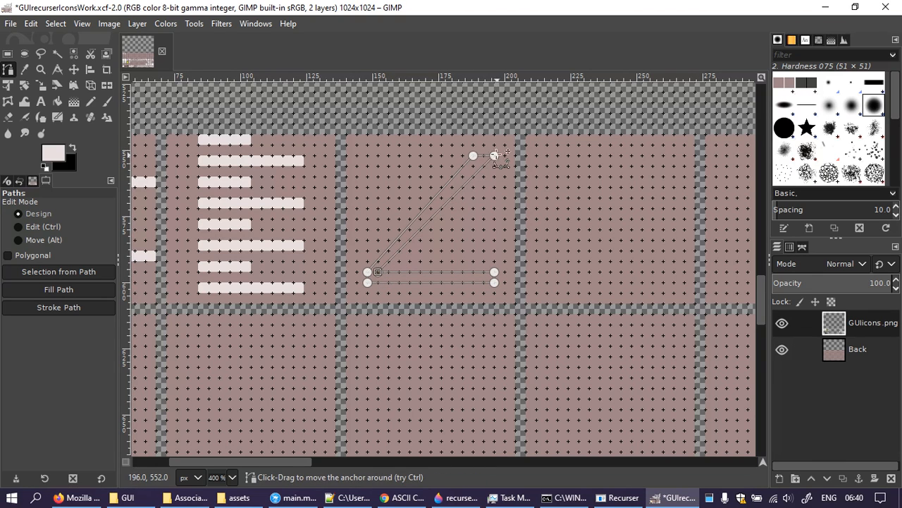
drag(495, 155, 483, 155)
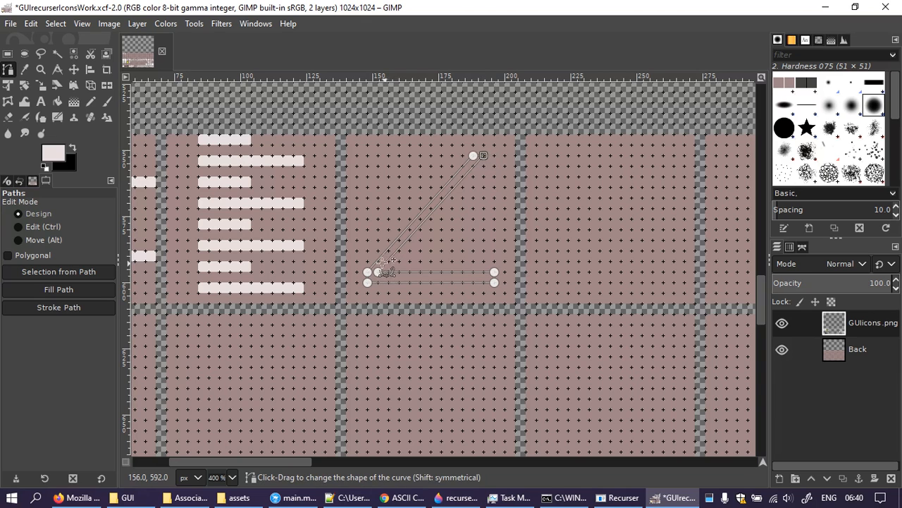
Step: Turn off snapping to the grid to allow free positioning of the path anchors
click(83, 23)
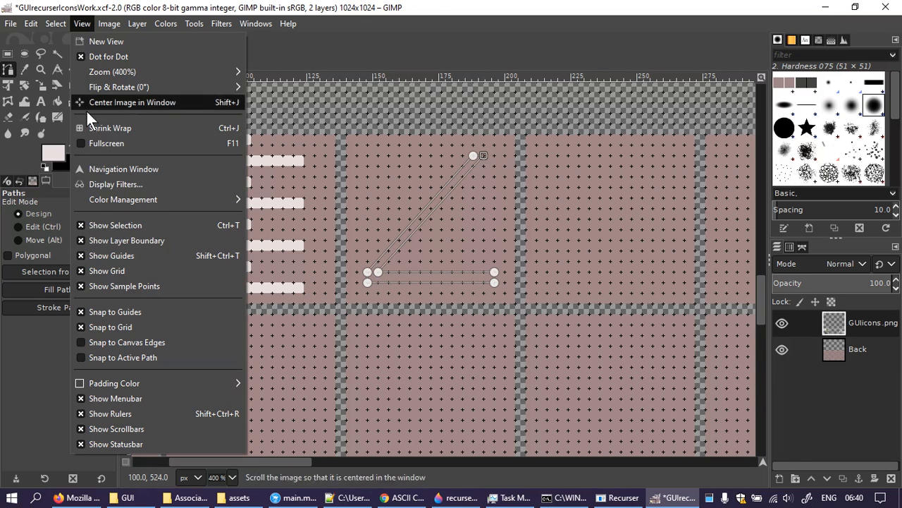
click(161, 326)
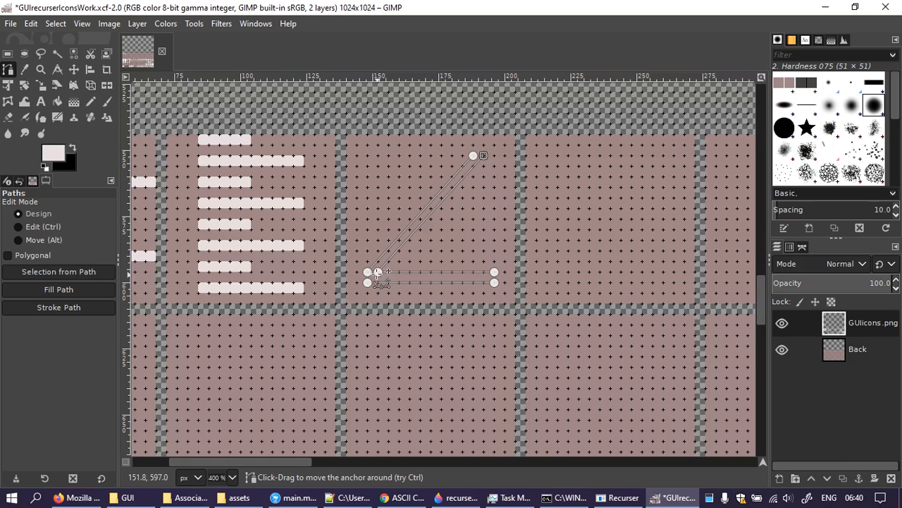
key(ctrl)
key(ctrl)
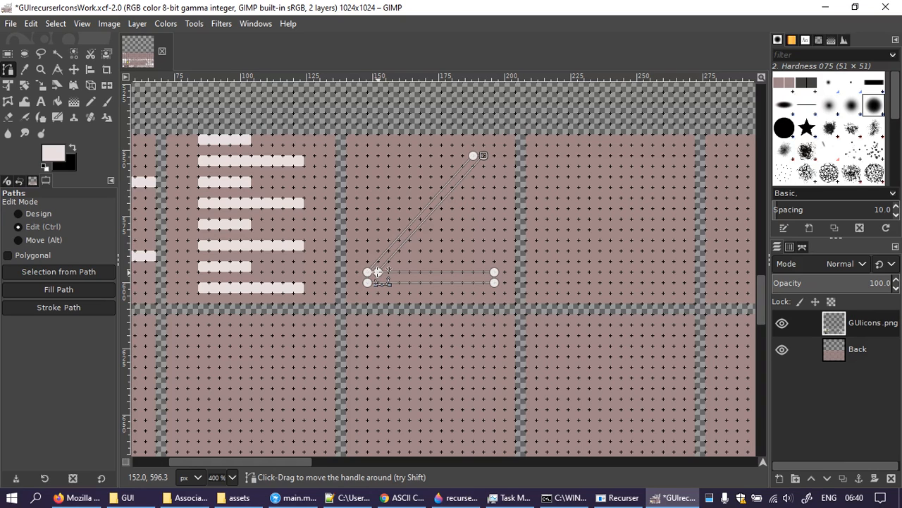
key(alt)
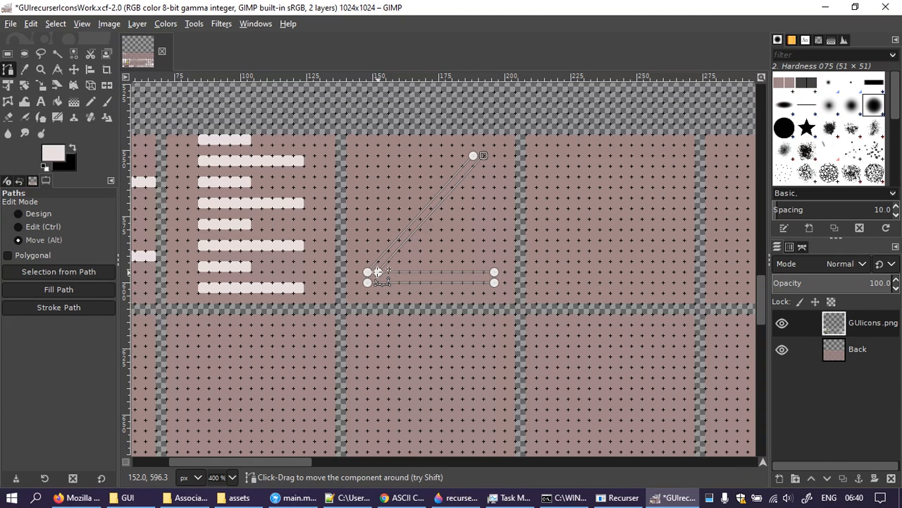
Step: Move the path's inner corner anchor slightly right and realign the whole path with the grid
drag(377, 272, 375, 270)
key(shift)
key(alt)
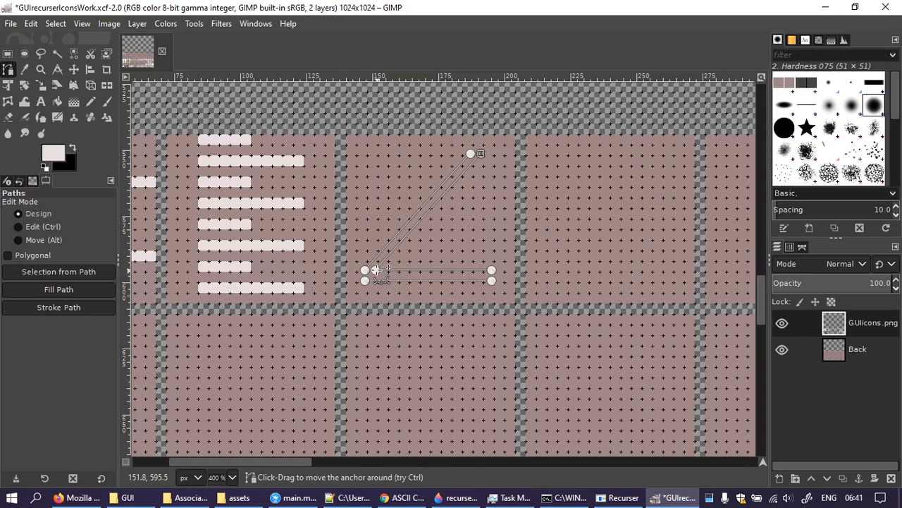
click(376, 271)
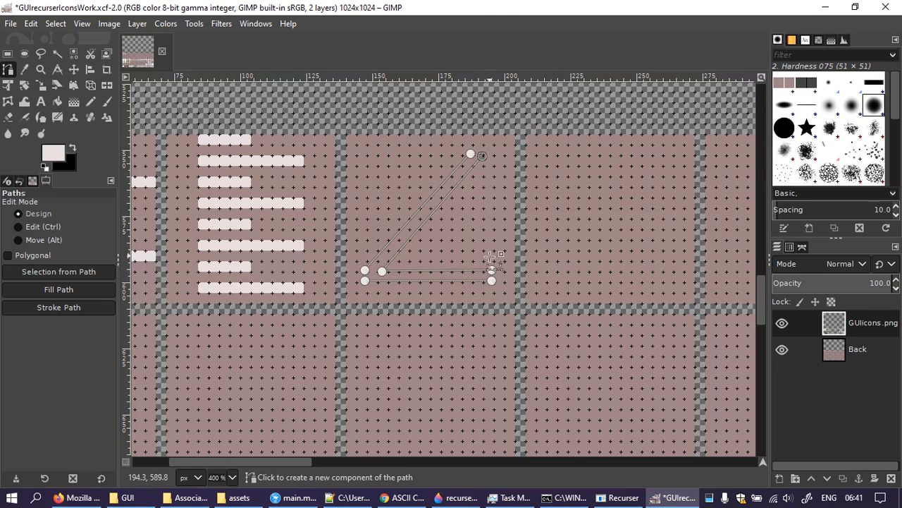
mouse_move(492, 270)
mouse_down()
mouse_move(492, 258)
mouse_move(492, 272)
mouse_up()
key(ctrl+z)
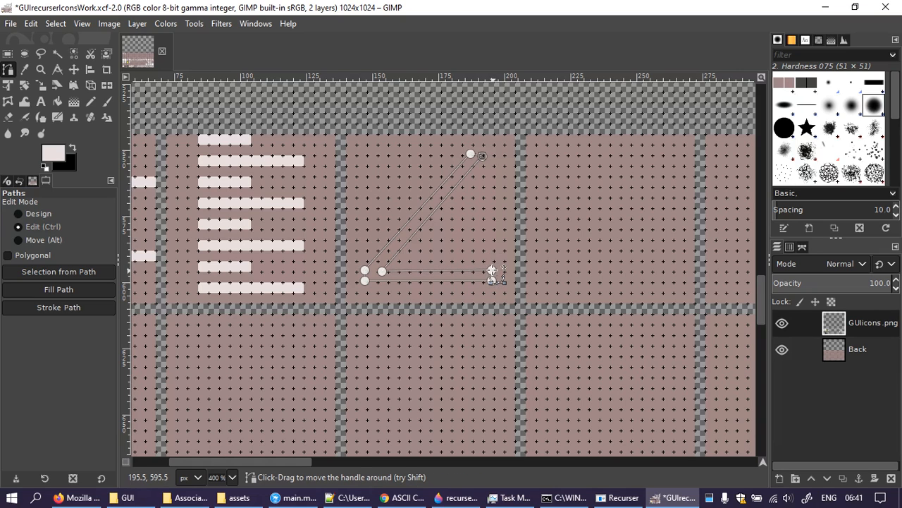
drag(492, 270, 494, 271)
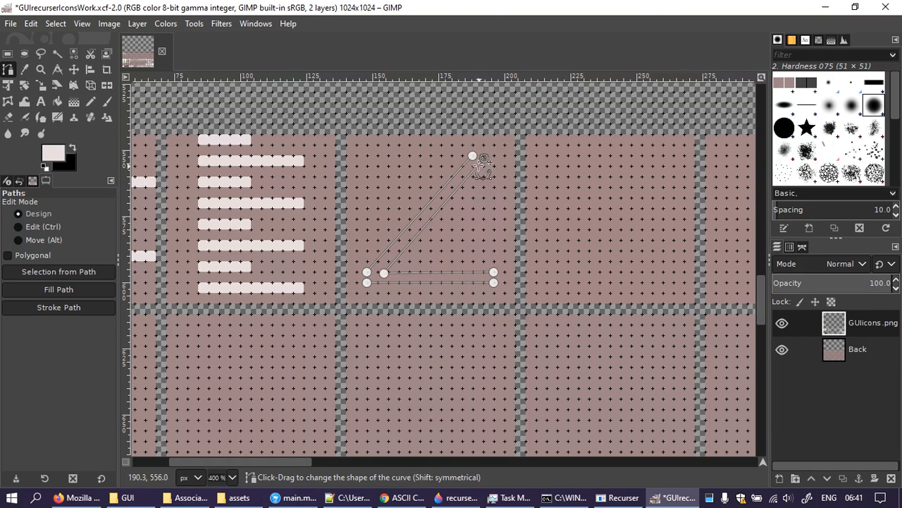
Step: Spread the diagonal's two tip anchors apart and level the inner corner with the base bar's upper-right anchor
mouse_move(473, 157)
mouse_down()
mouse_move(462, 156)
mouse_move(487, 157)
mouse_move(475, 164)
mouse_up()
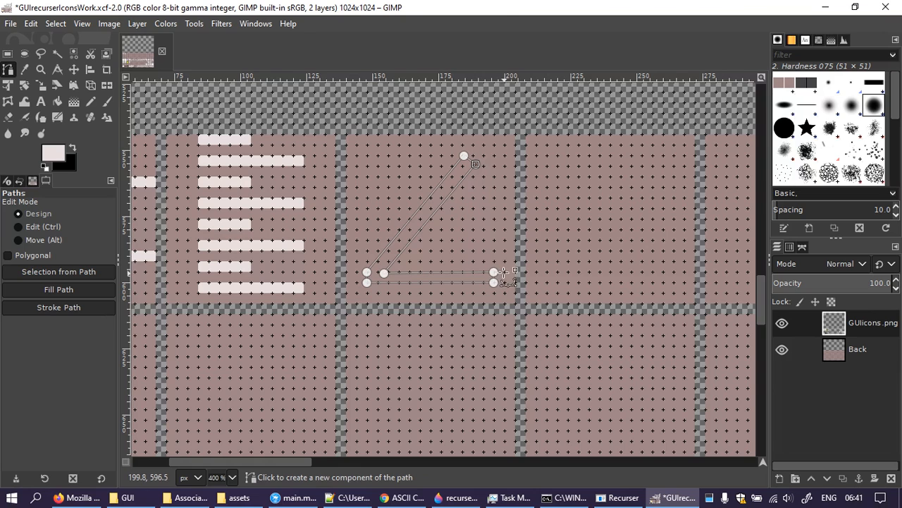
click(383, 271)
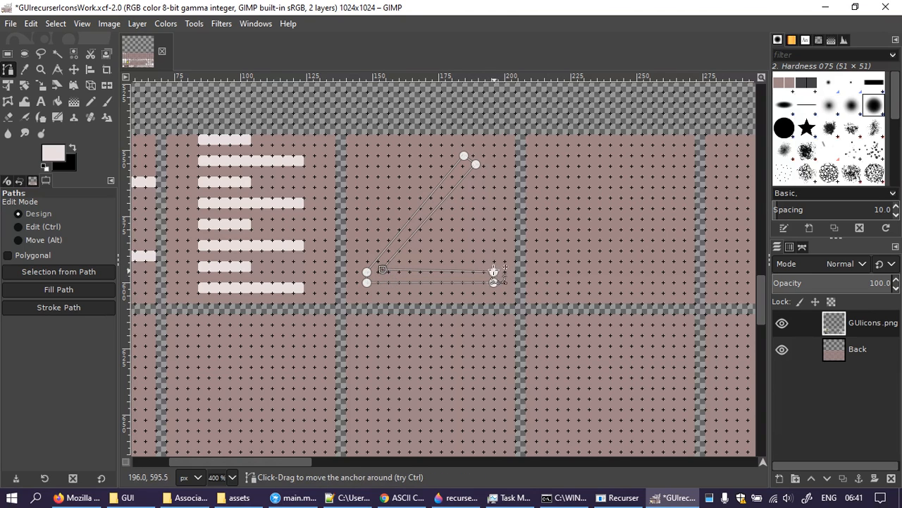
drag(493, 272, 495, 266)
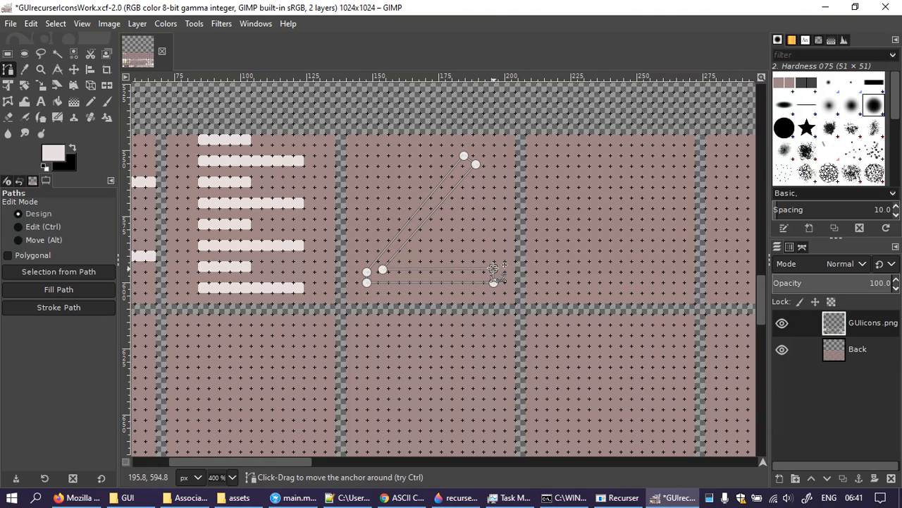
click(82, 24)
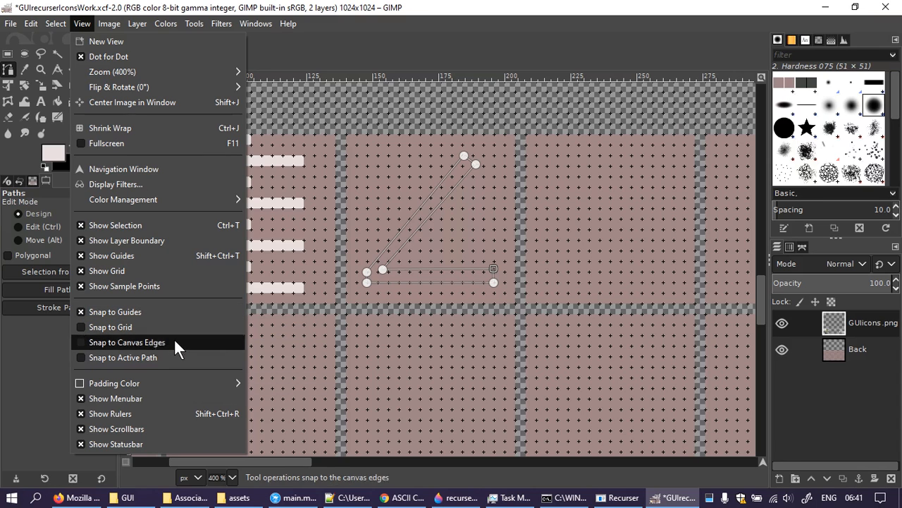
click(516, 104)
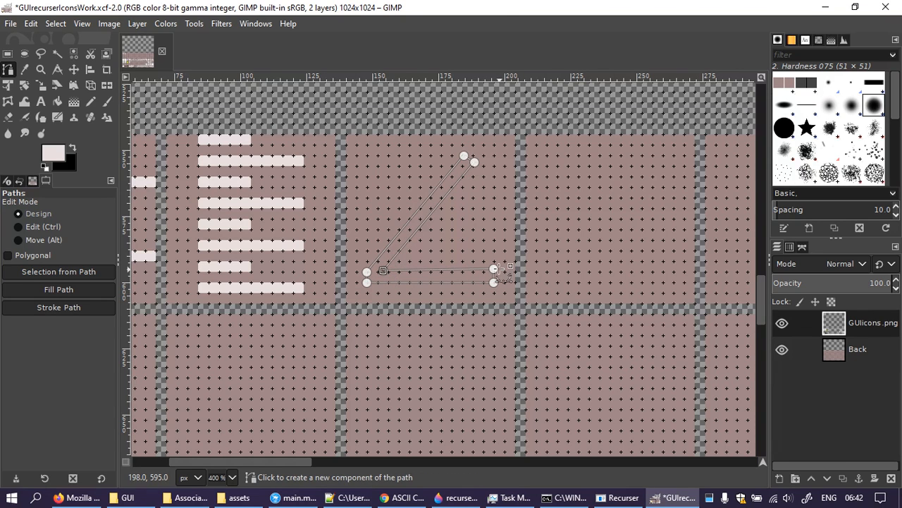
drag(495, 269, 495, 270)
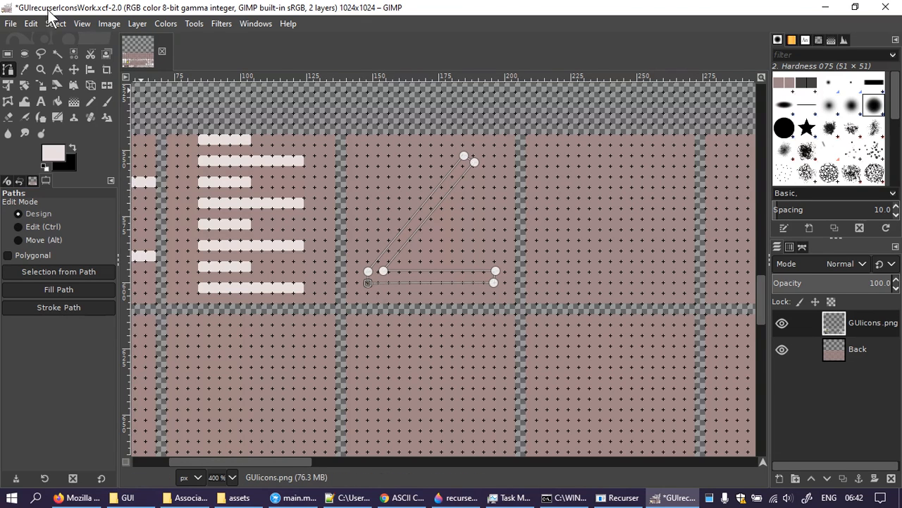
Step: Turn snapping to the grid back on
click(81, 23)
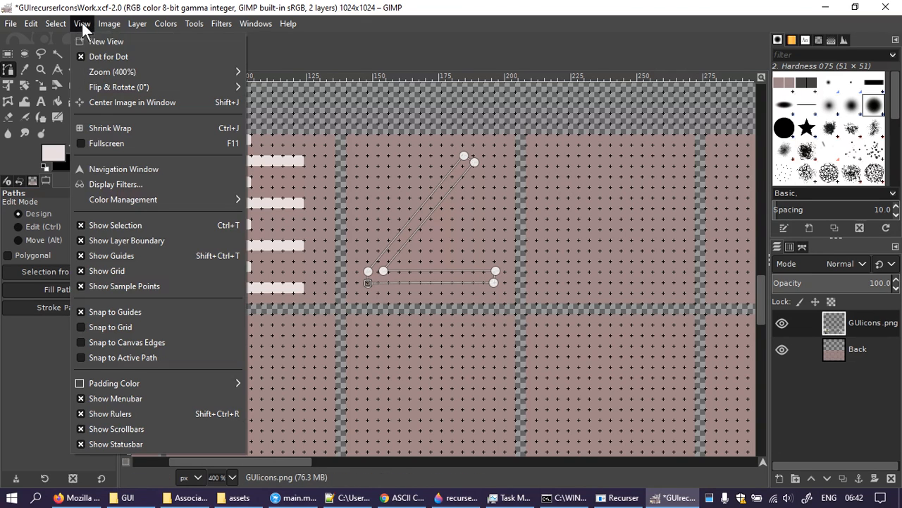
click(139, 326)
drag(383, 270, 459, 236)
key(ctrl+z)
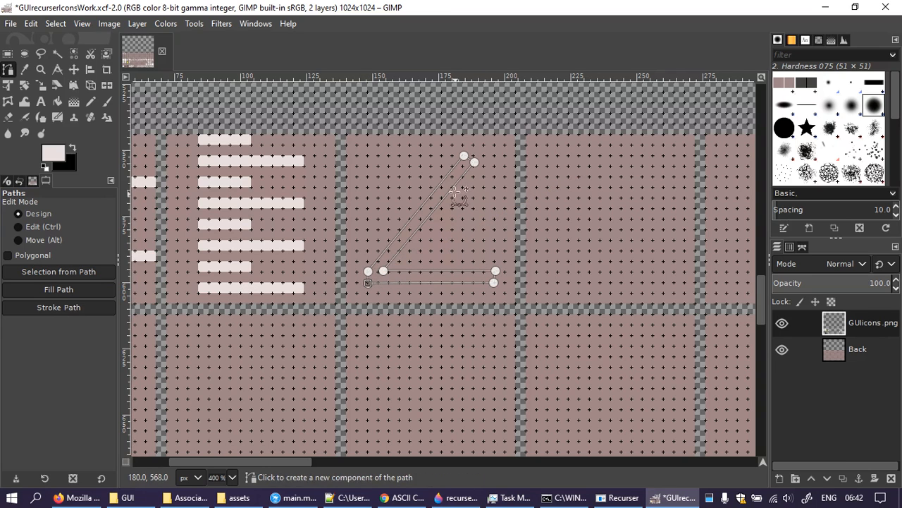
drag(387, 272, 433, 250)
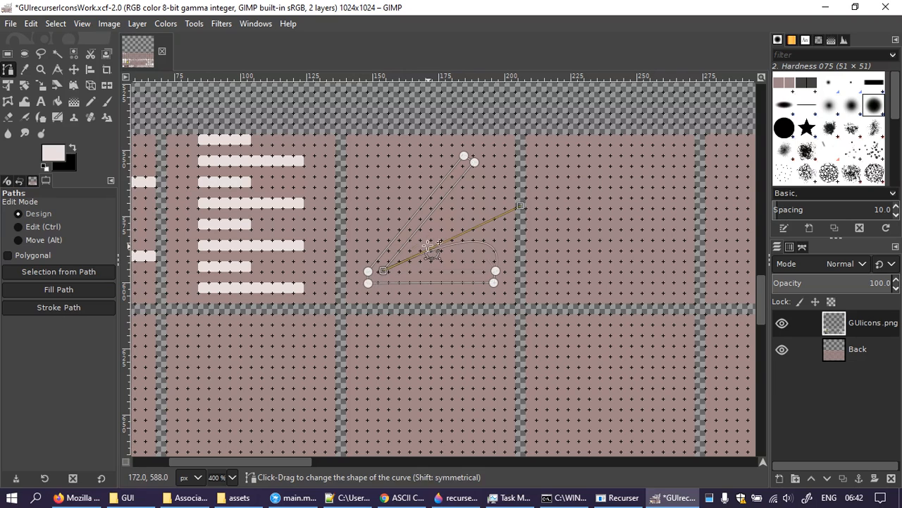
key(ctrl+z)
Step: Raise the outer left anchor to about (148, 592) and reposition the base's upper-right and the left tip anchors on the grid
mouse_move(367, 272)
mouse_down()
mouse_move(368, 258)
mouse_move(359, 293)
mouse_move(368, 280)
mouse_up()
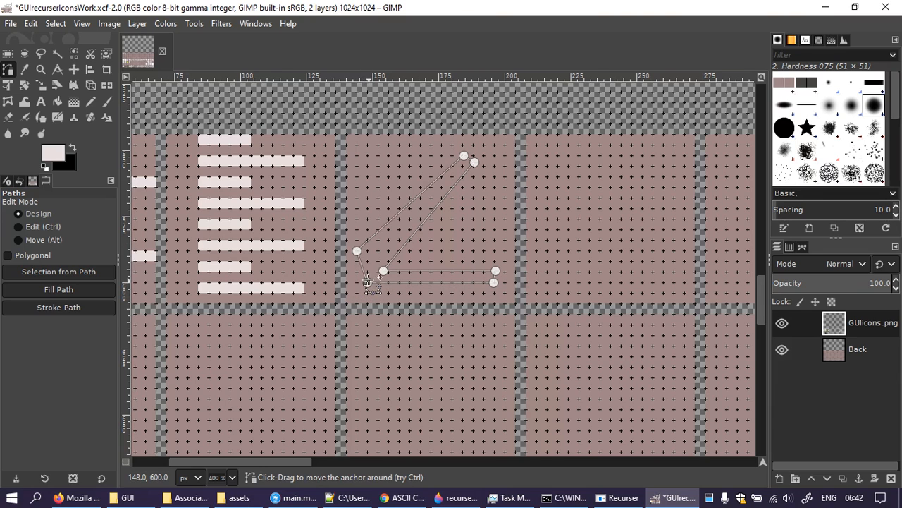
mouse_move(496, 270)
mouse_down()
mouse_move(493, 262)
mouse_move(494, 272)
mouse_up()
drag(357, 251, 366, 261)
mouse_move(463, 154)
mouse_down()
mouse_move(441, 167)
mouse_move(441, 186)
mouse_move(460, 168)
mouse_up()
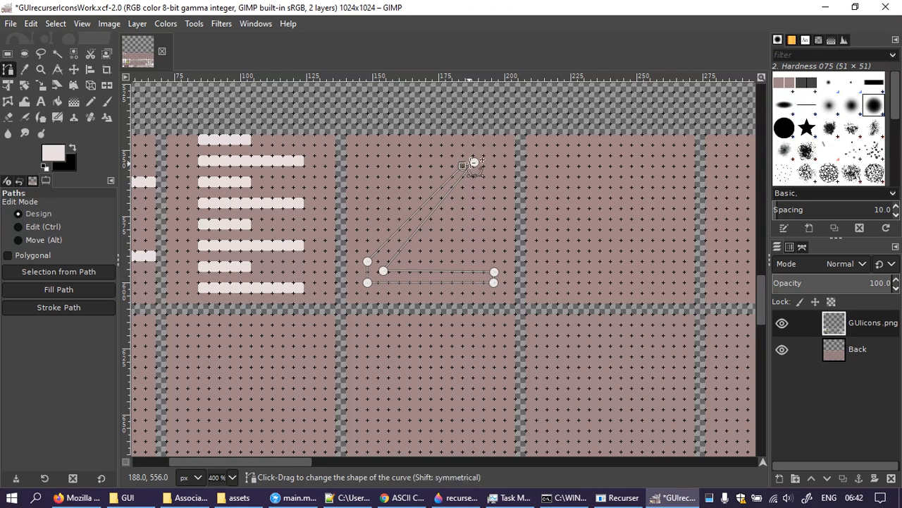
Step: Delete the inner corner, right tip and upper-right base anchors, and shift the left tip anchor to (180, 556)
drag(383, 270, 451, 238)
key(ctrl+z)
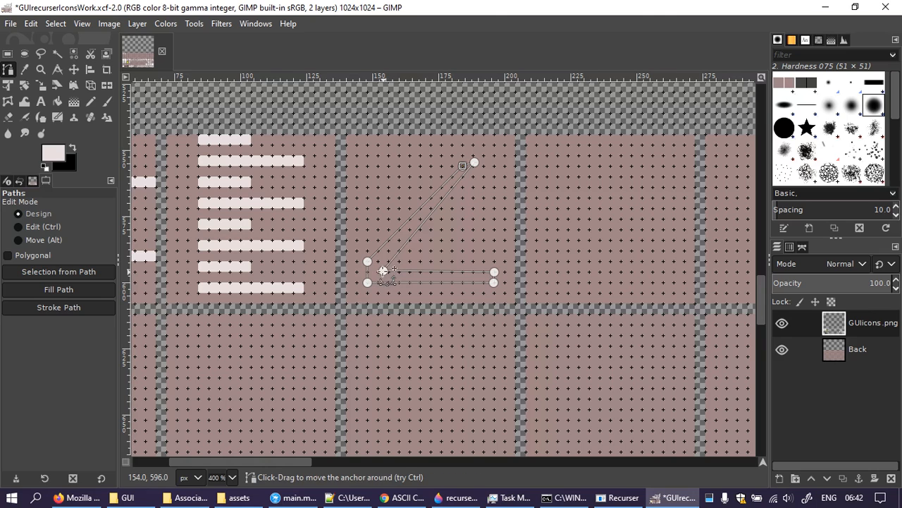
drag(383, 271, 472, 219)
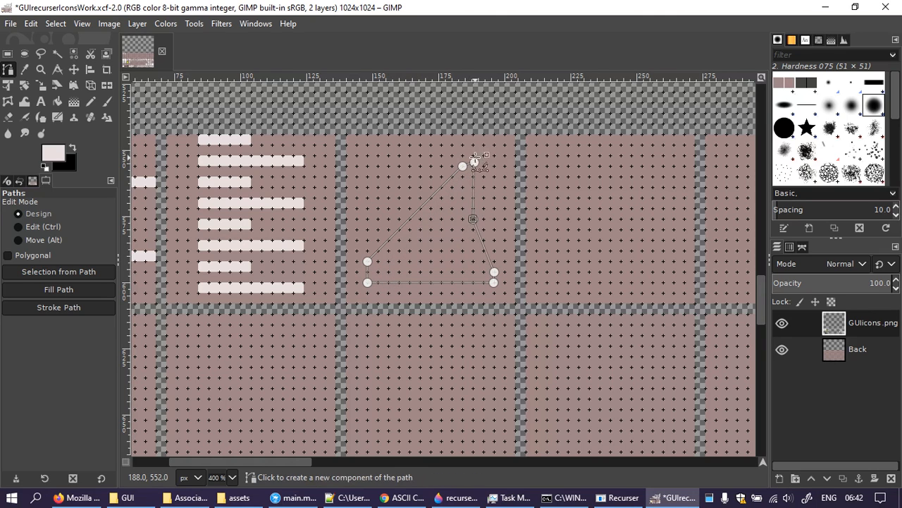
drag(462, 165, 452, 166)
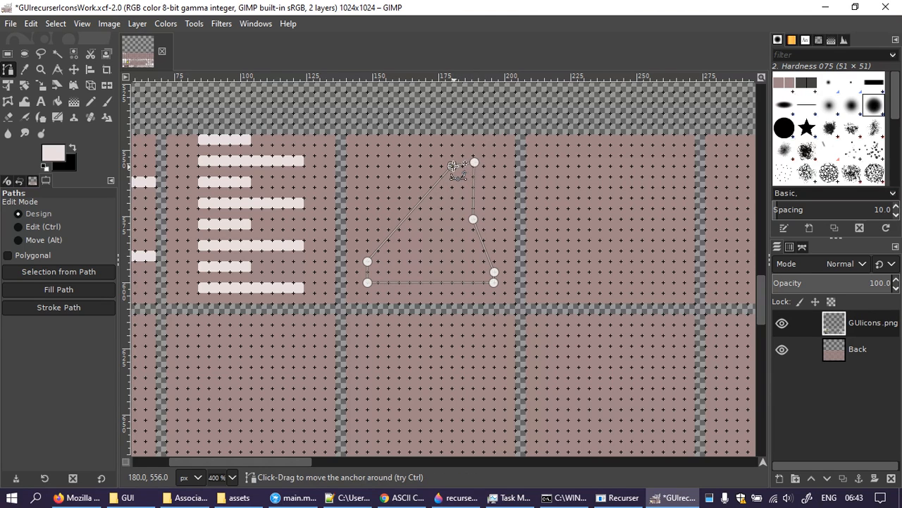
ctrl+shift+click(473, 218)
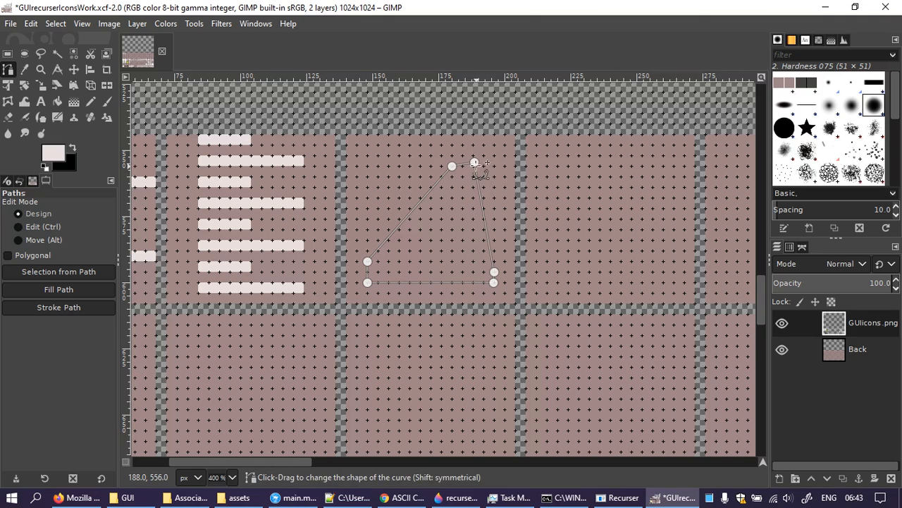
click(474, 163)
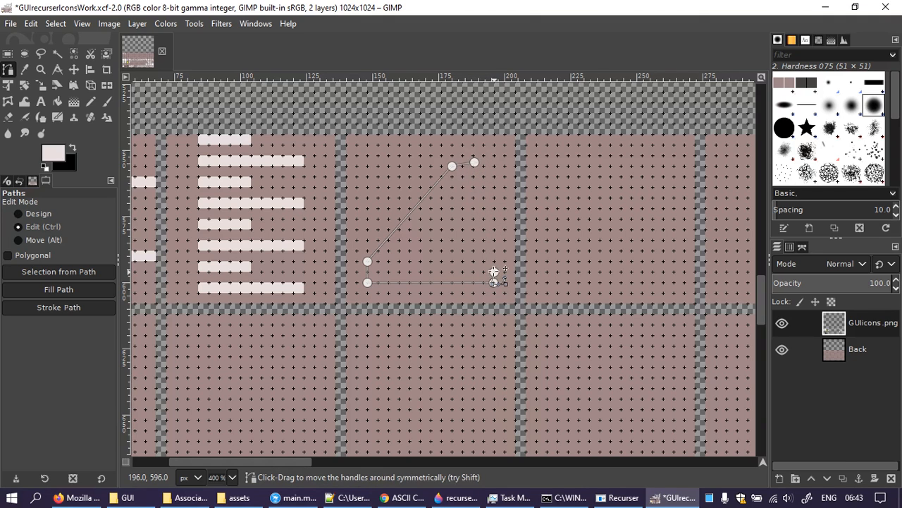
ctrl+shift+click(474, 163)
Step: Join the top anchor to the bottom-right anchor with an outward-curved segment and shift the top anchor left to (160, 556)
drag(452, 166, 453, 170)
key(ctrl)
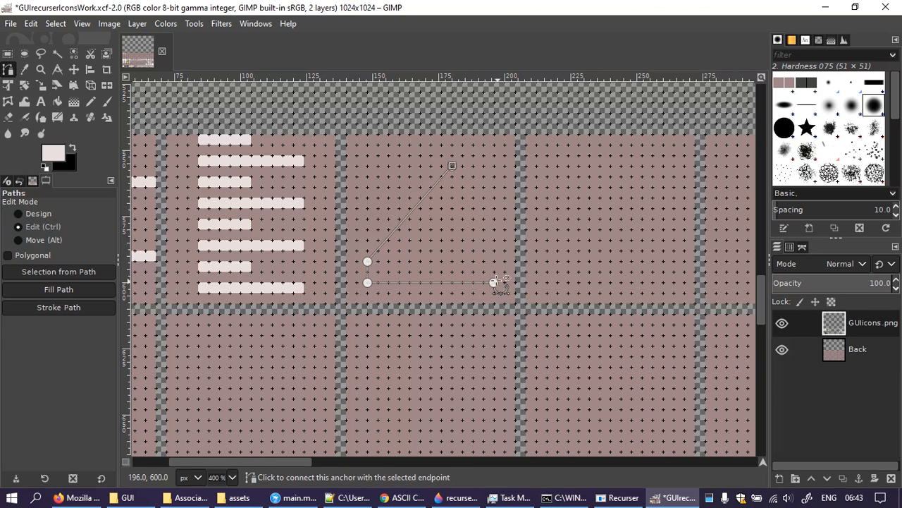
ctrl+click(494, 282)
drag(475, 233, 482, 219)
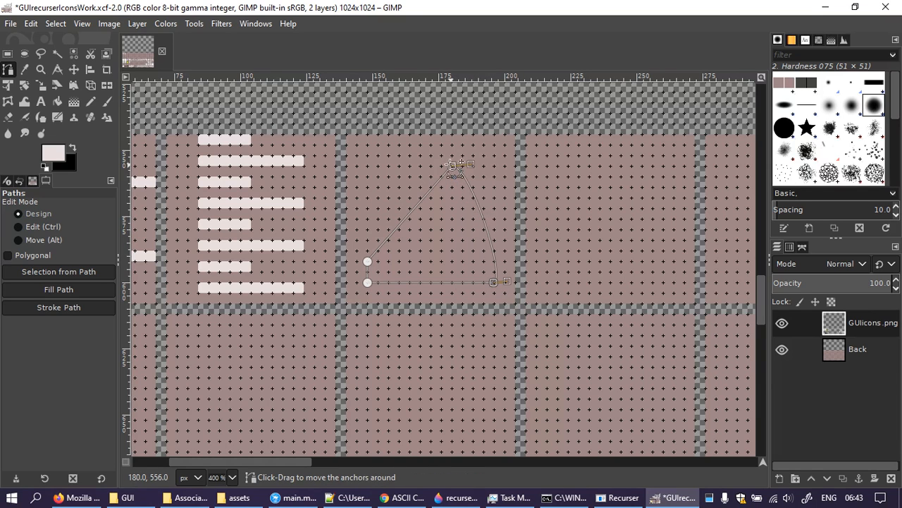
drag(452, 165, 399, 166)
click(452, 208)
drag(454, 207, 609, 238)
key(ctrl)
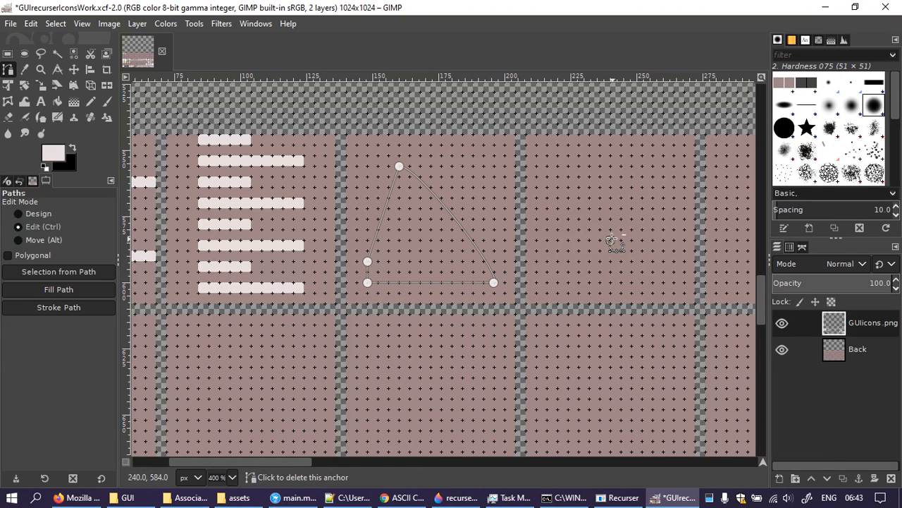
ctrl+click(610, 240)
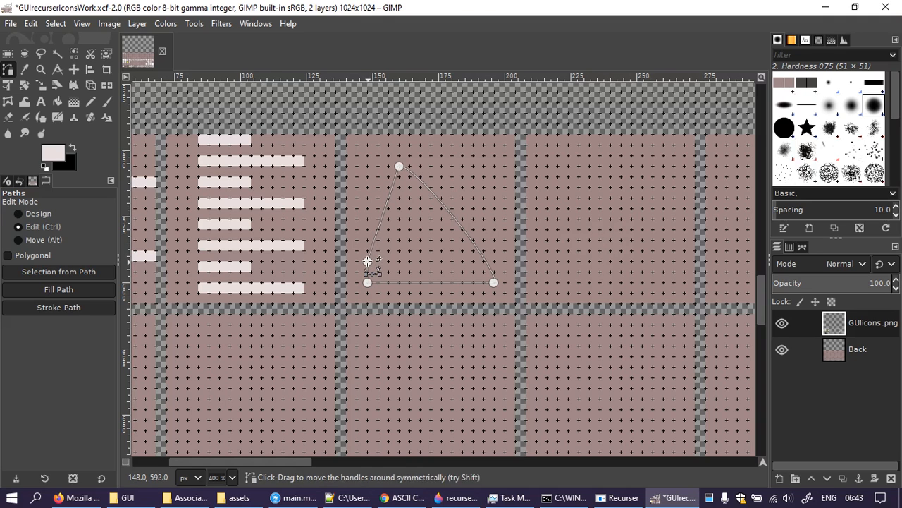
Step: Remove the extra left-edge anchor and place the top anchor at (148, 556), directly above the bottom-left anchor
drag(459, 226, 452, 202)
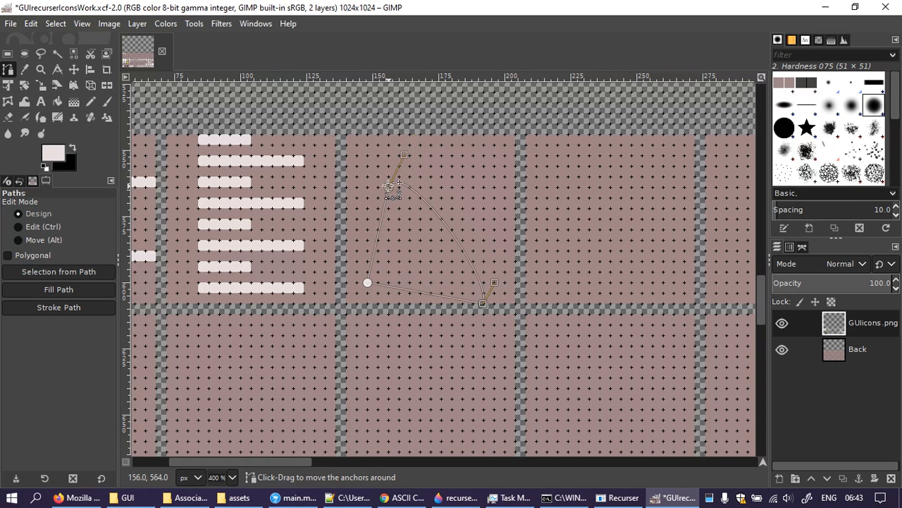
click(425, 208)
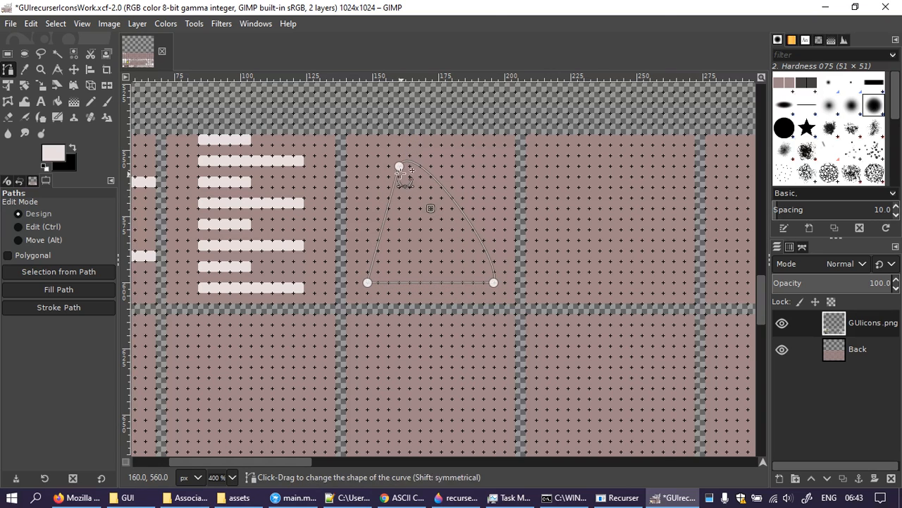
drag(400, 167, 377, 187)
key(BackSpace)
click(493, 282)
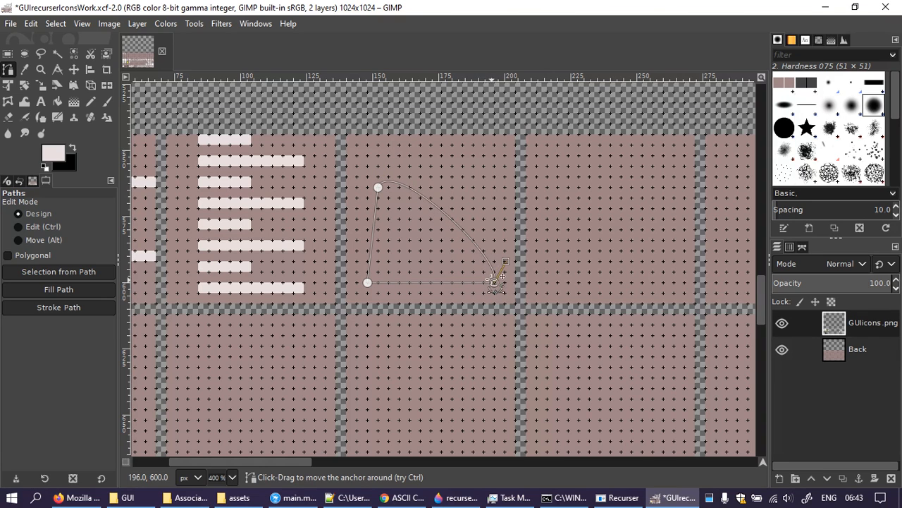
drag(378, 187, 368, 166)
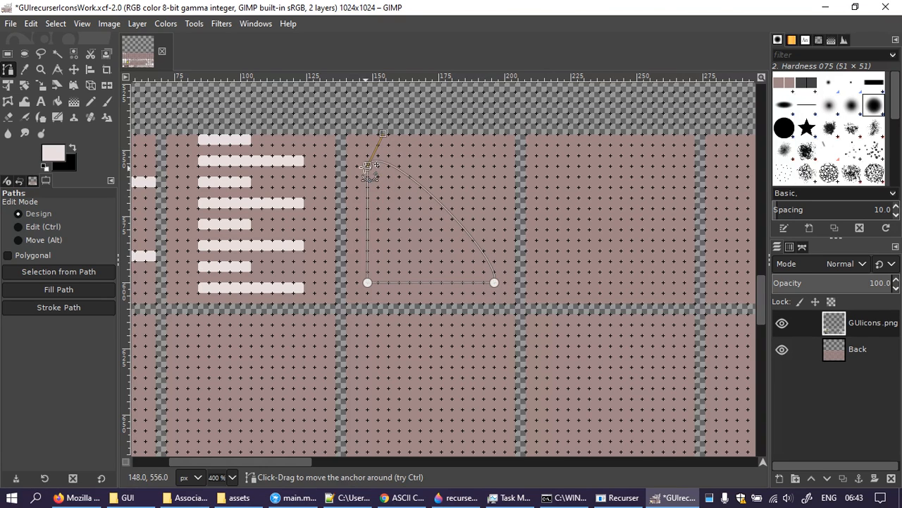
Step: Reshape the curved segment and extend the bottom-right anchor's handle straight up to round the outline outward
drag(441, 200, 444, 206)
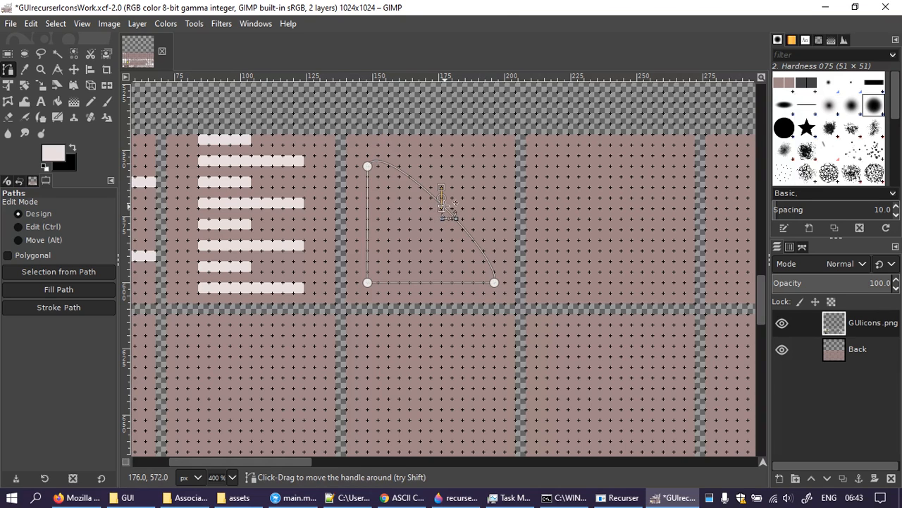
key(ctrl+z)
drag(445, 206, 446, 218)
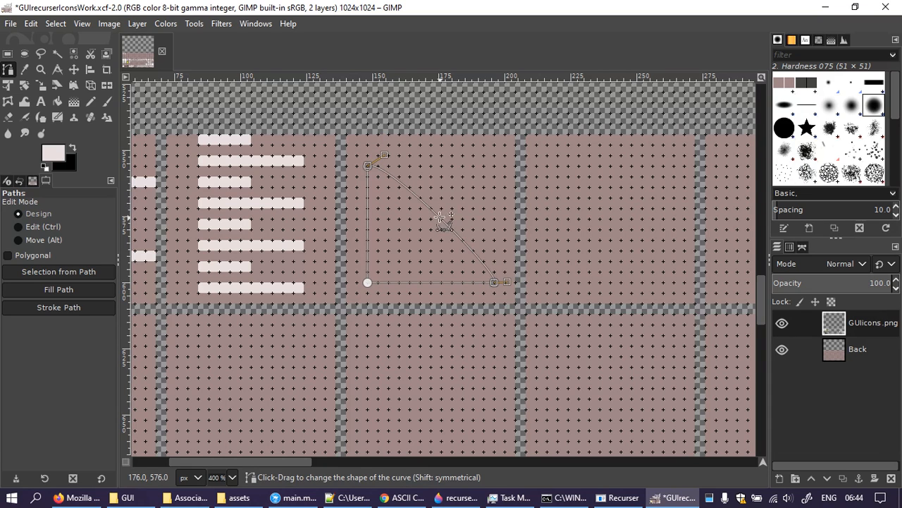
drag(507, 282, 489, 223)
drag(386, 155, 420, 167)
key(ctrl+z)
key(ctrl+y)
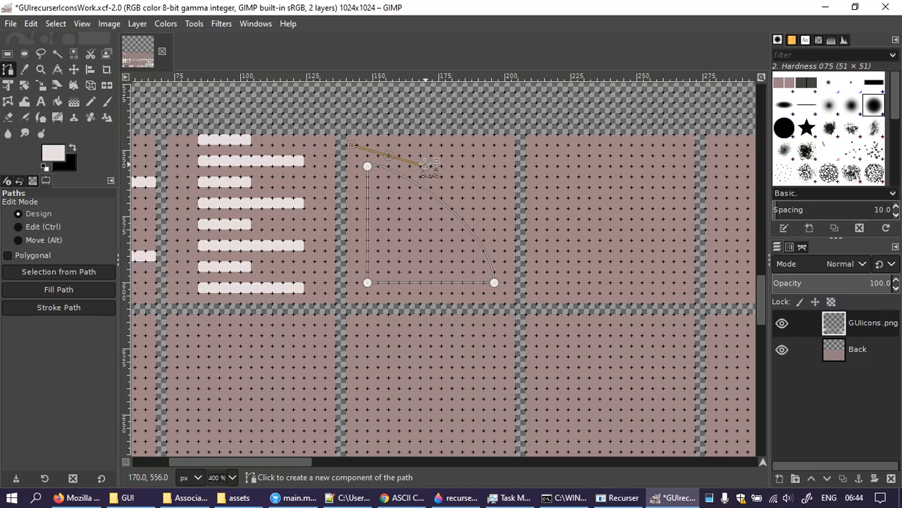
key(ctrl+x)
key(ctrl+z)
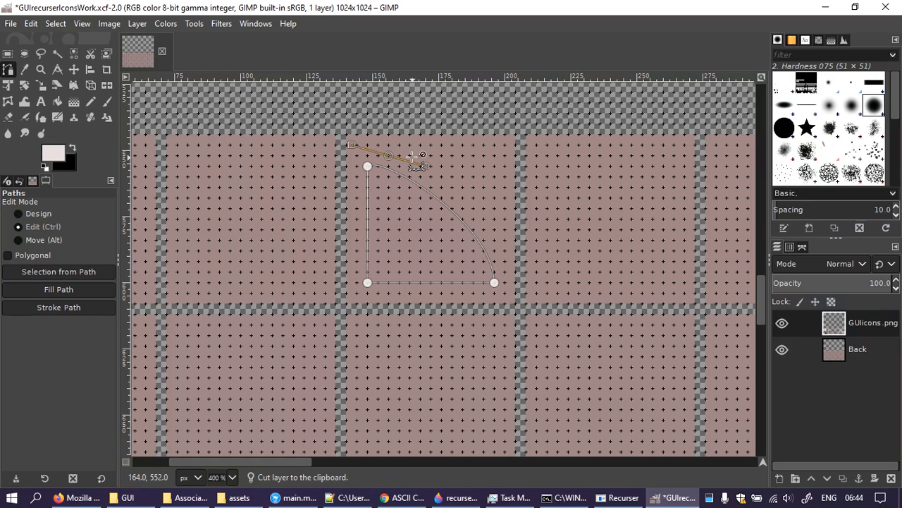
Step: Form a quarter-circle arc with a horizontal handle on the top anchor and a vertical one on the bottom-right anchor, each about 20 px long
click(388, 153)
mouse_move(387, 155)
mouse_down()
mouse_move(421, 165)
mouse_move(399, 165)
mouse_up()
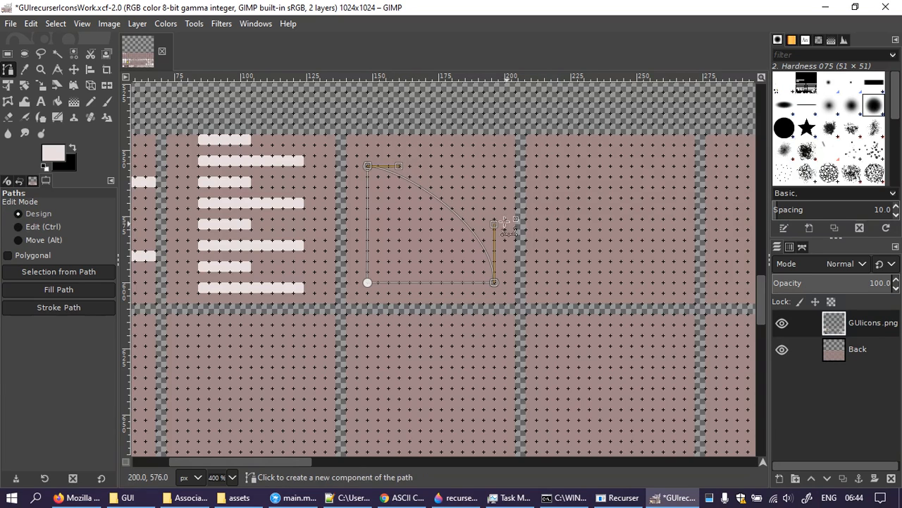
mouse_move(495, 222)
mouse_down()
mouse_move(495, 253)
mouse_move(495, 229)
mouse_up()
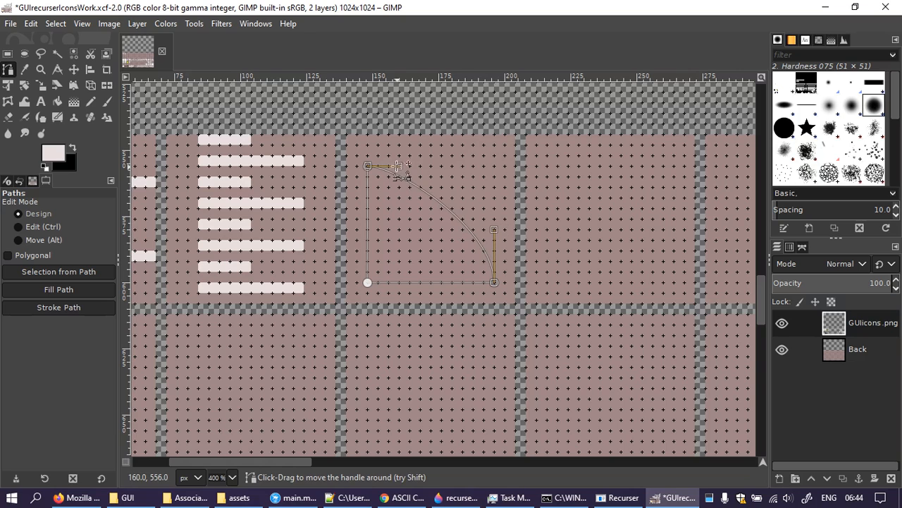
drag(398, 165, 419, 164)
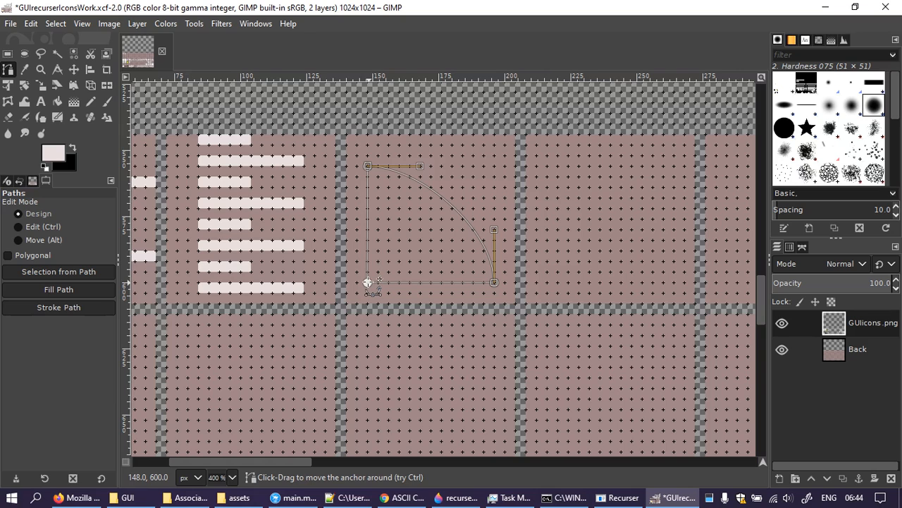
Step: Raise the top anchor of the quarter-circle path to (148, 552), keeping it directly above the bottom-left anchor
mouse_move(367, 283)
mouse_down()
mouse_move(368, 273)
mouse_move(367, 283)
mouse_up()
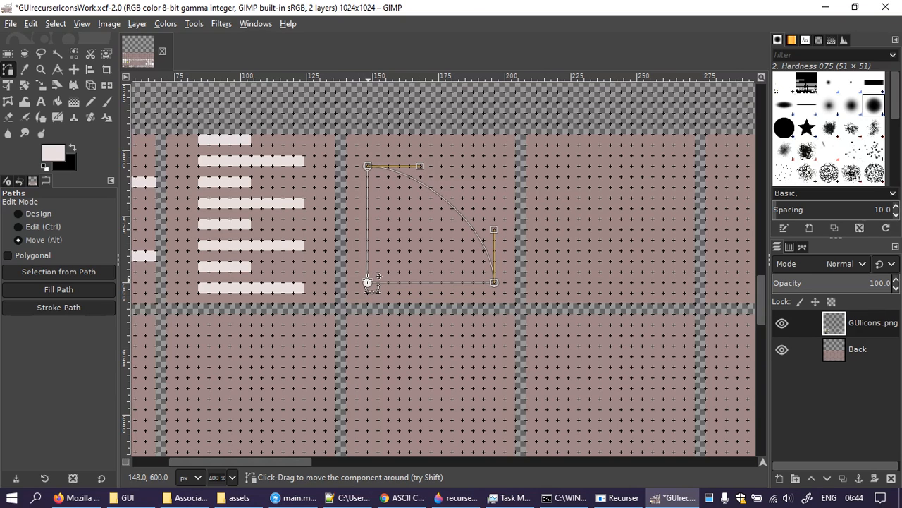
click(368, 166)
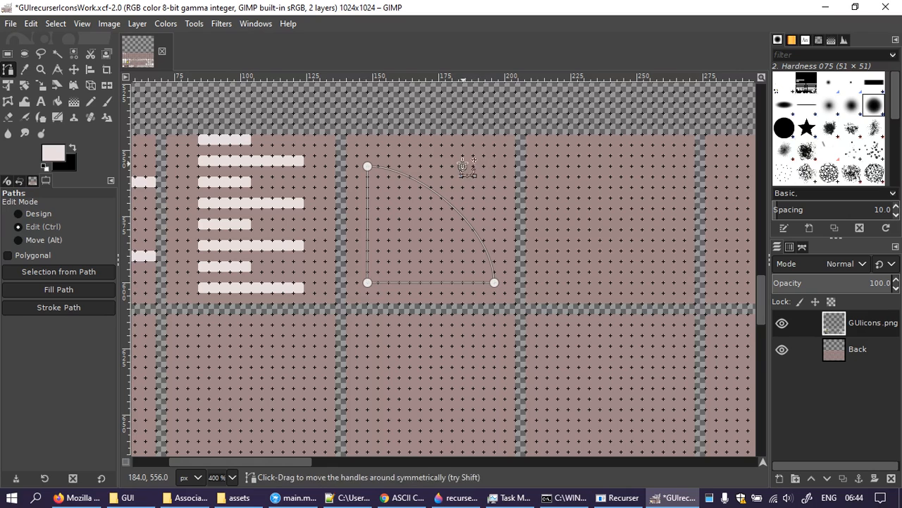
drag(368, 165, 367, 156)
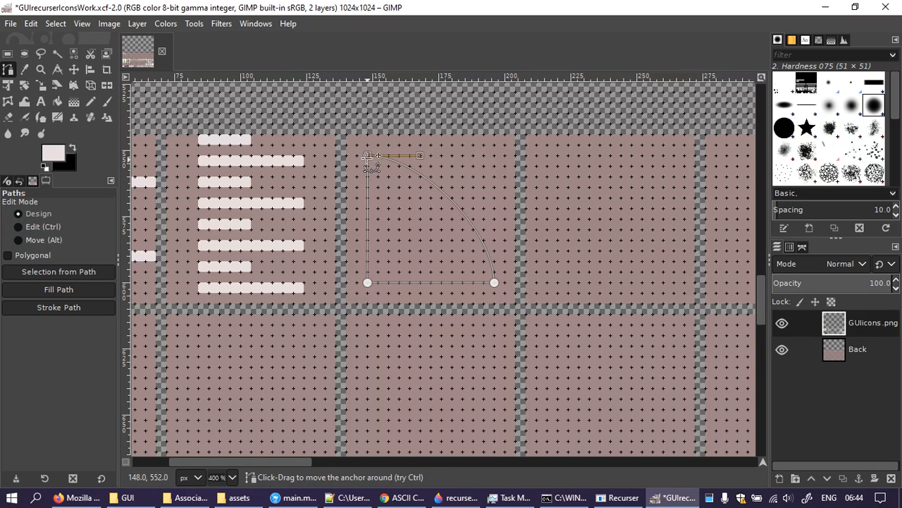
click(494, 185)
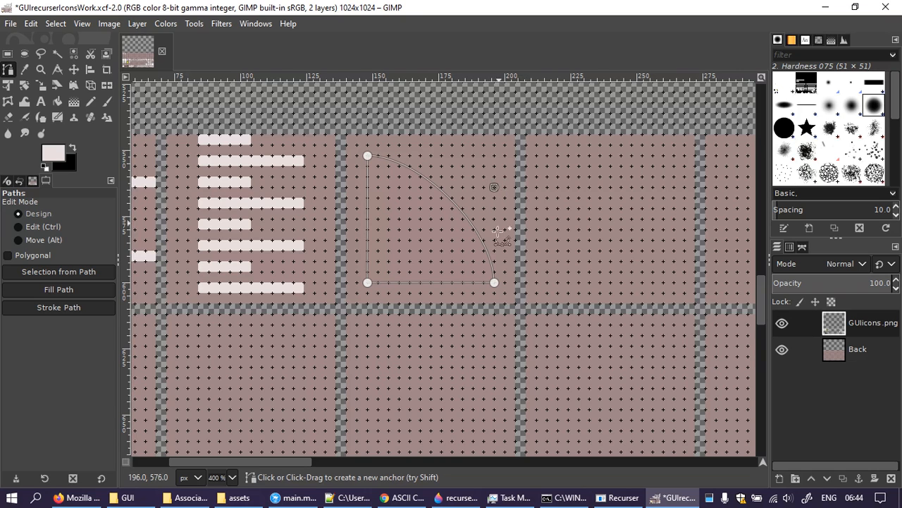
key(ctrl)
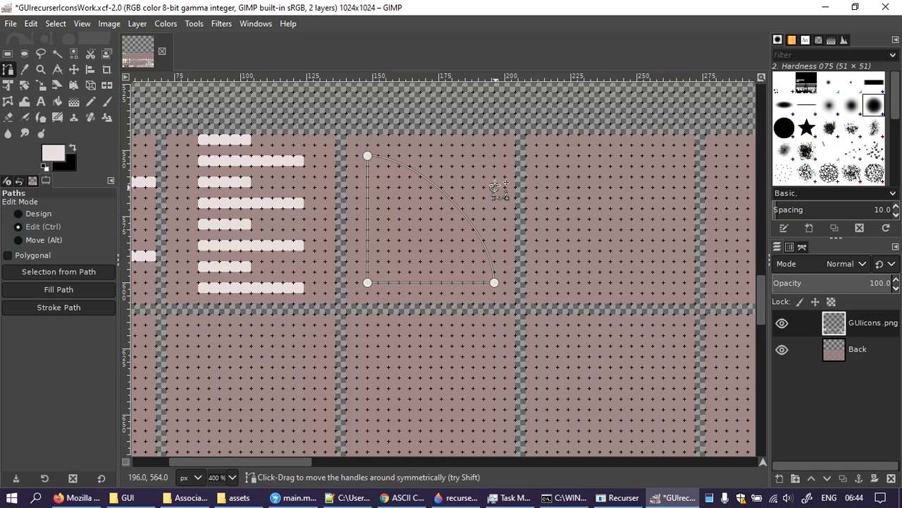
key(shift)
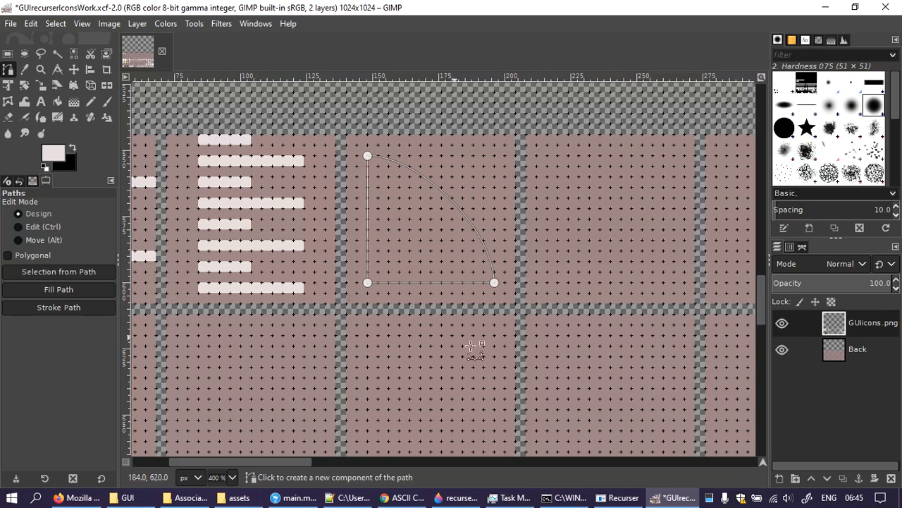
Step: Enlarge the path to fill the third tile, moving its anchors to (140, 544), (140, 608) and (204, 608)
scroll(470, 346, down, 8)
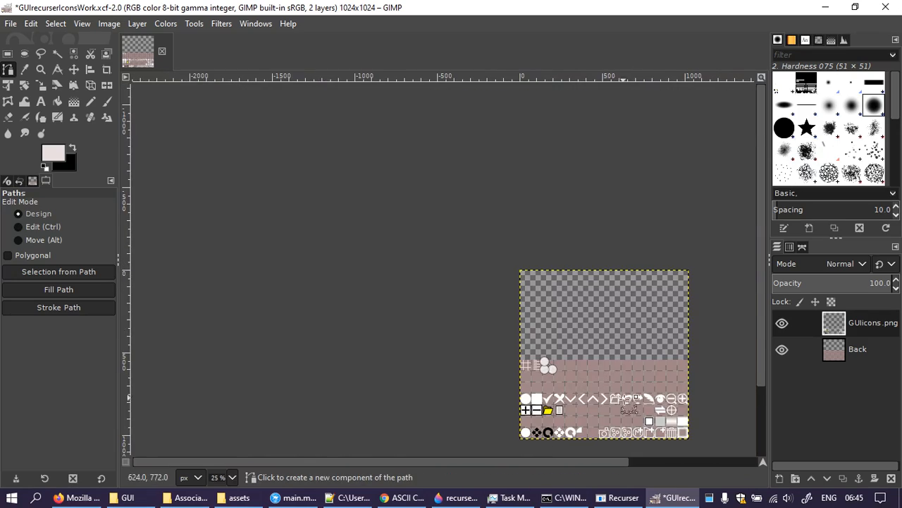
scroll(638, 405, up, 2)
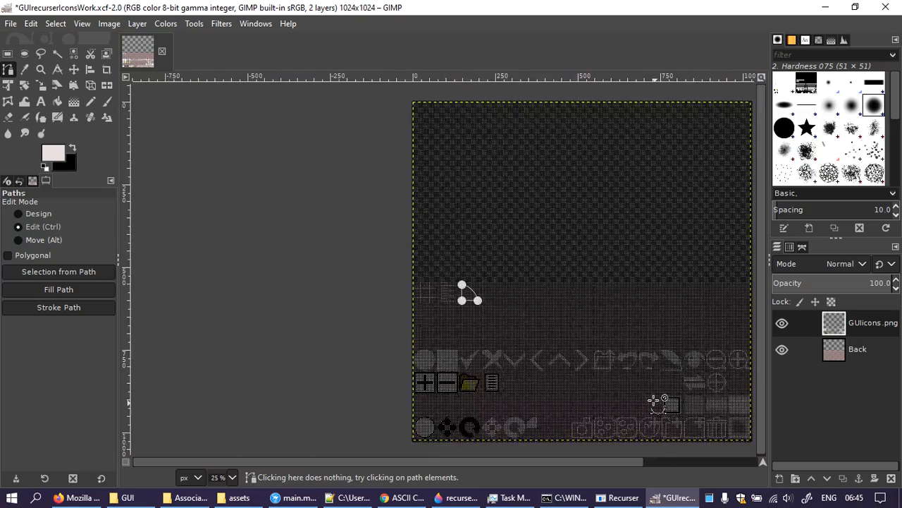
scroll(655, 402, up, 2)
drag(391, 246, 518, 313)
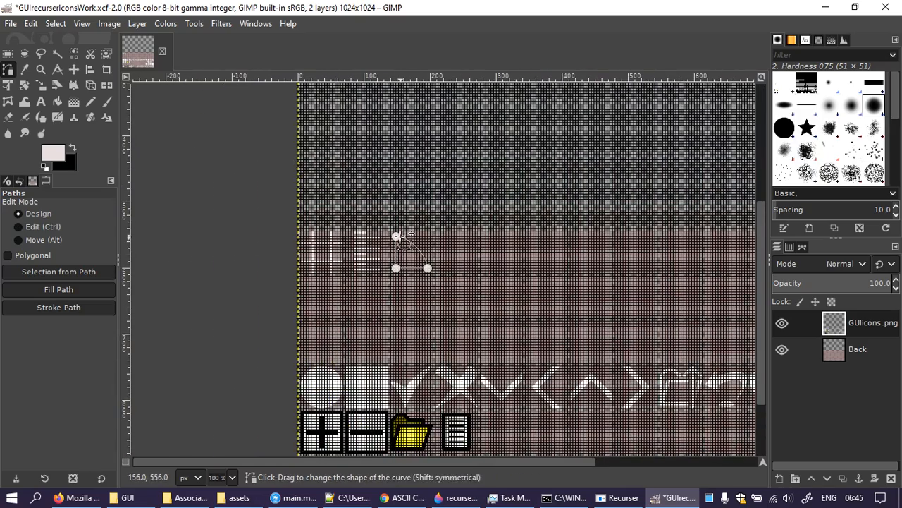
scroll(412, 268, up, 7)
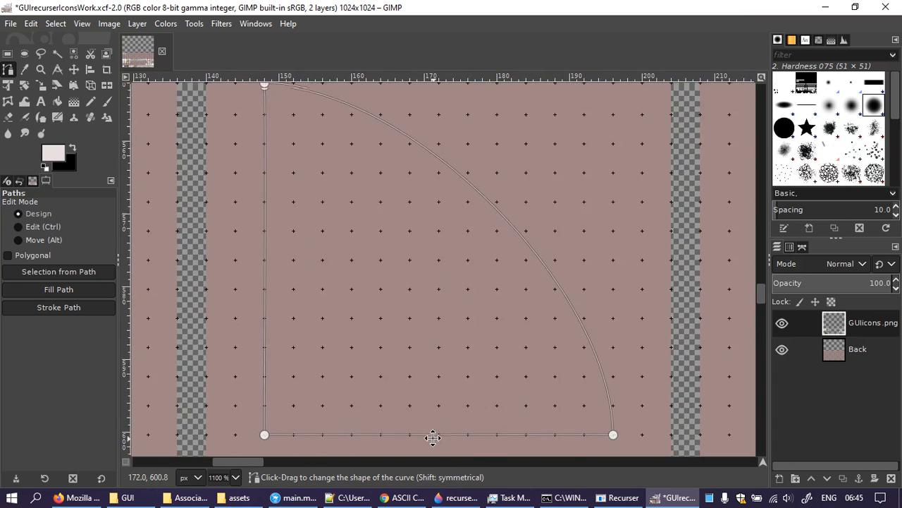
scroll(451, 294, down, 2)
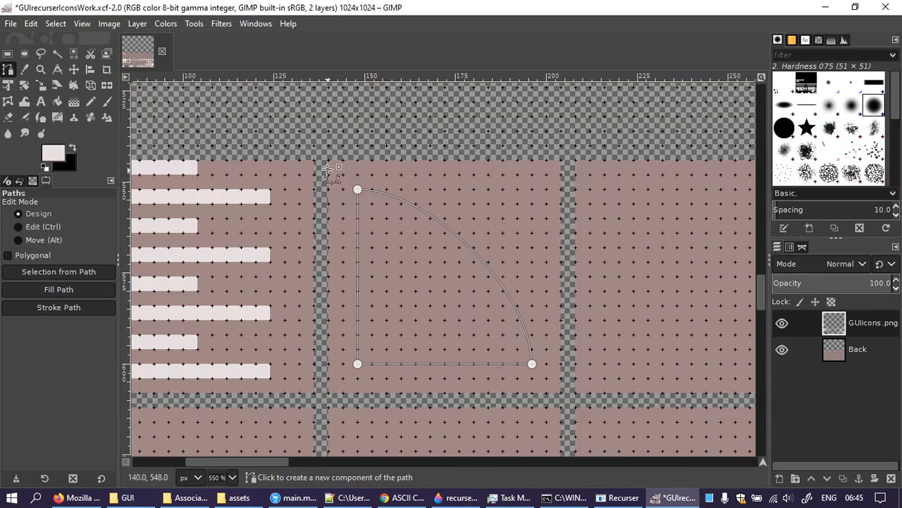
drag(357, 189, 329, 159)
drag(357, 363, 328, 392)
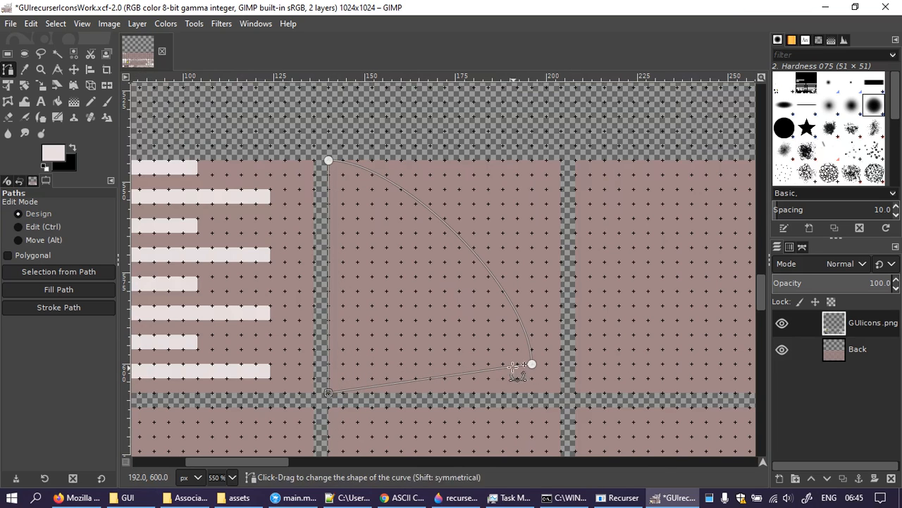
drag(532, 363, 561, 392)
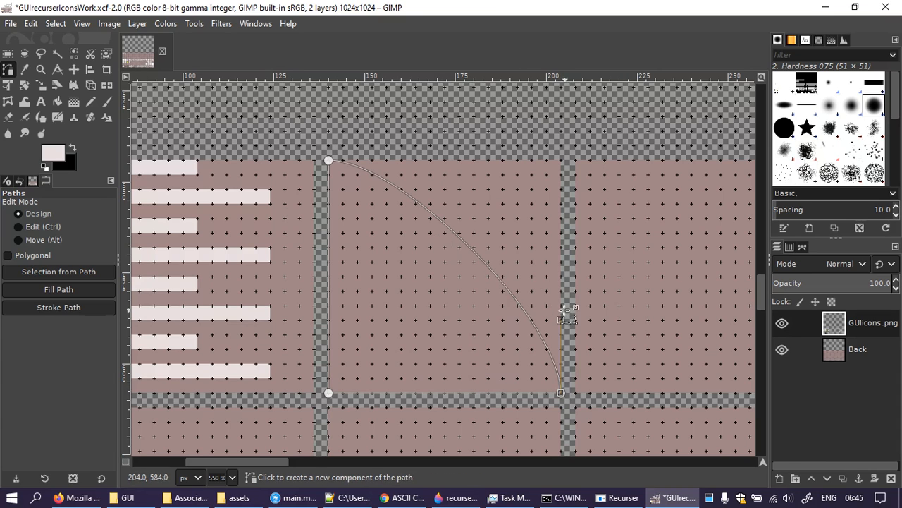
Step: Round the enlarged arc with a horizontal top-anchor handle and a vertical bottom-right handle, each about 32 px long
drag(560, 319, 559, 334)
drag(559, 315, 561, 160)
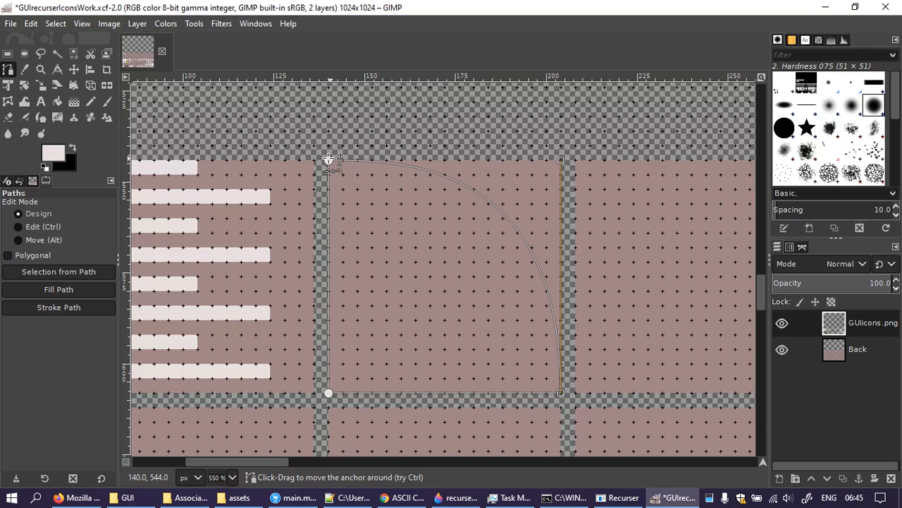
drag(328, 160, 445, 160)
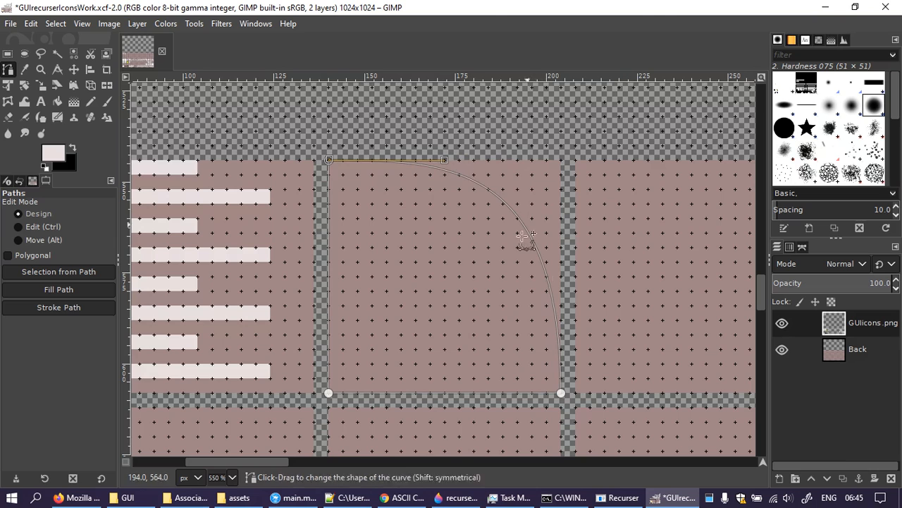
click(560, 392)
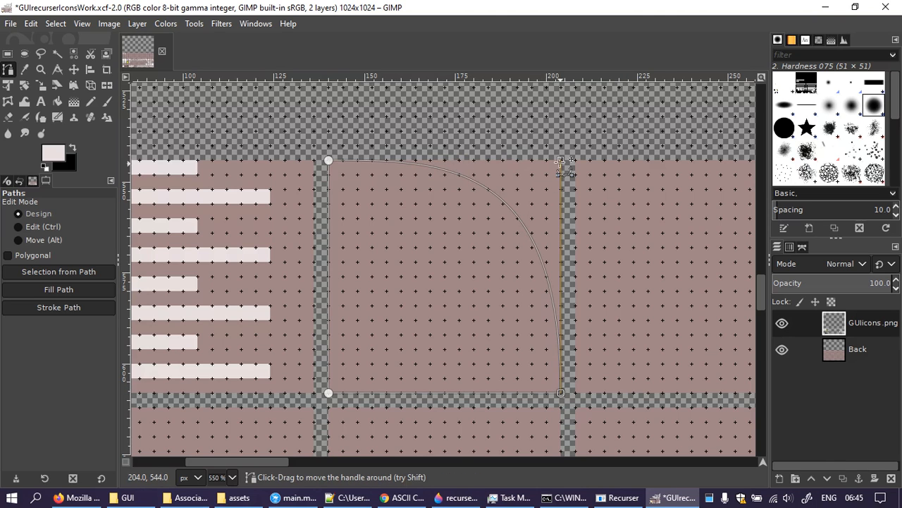
drag(560, 160, 559, 275)
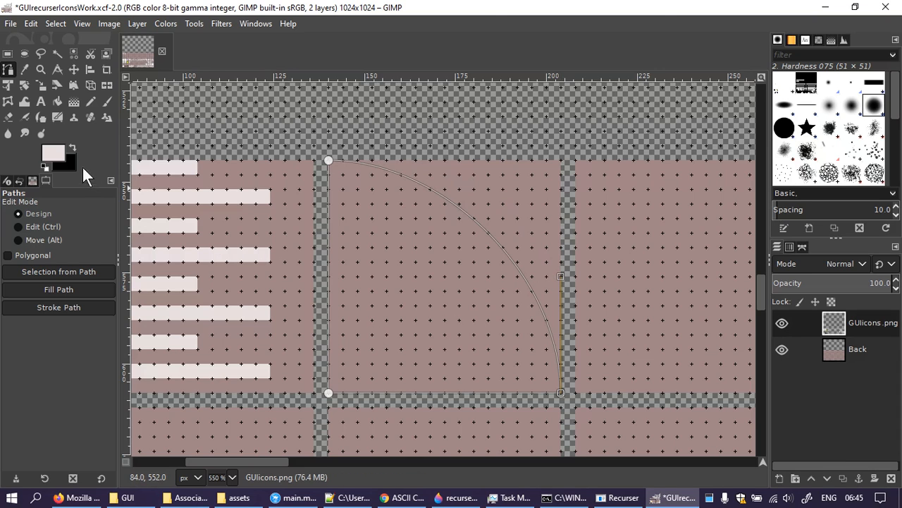
Step: Draw a new closed triangular path in the third tile through (140, 544), (140, 608) and (204, 608)
click(59, 101)
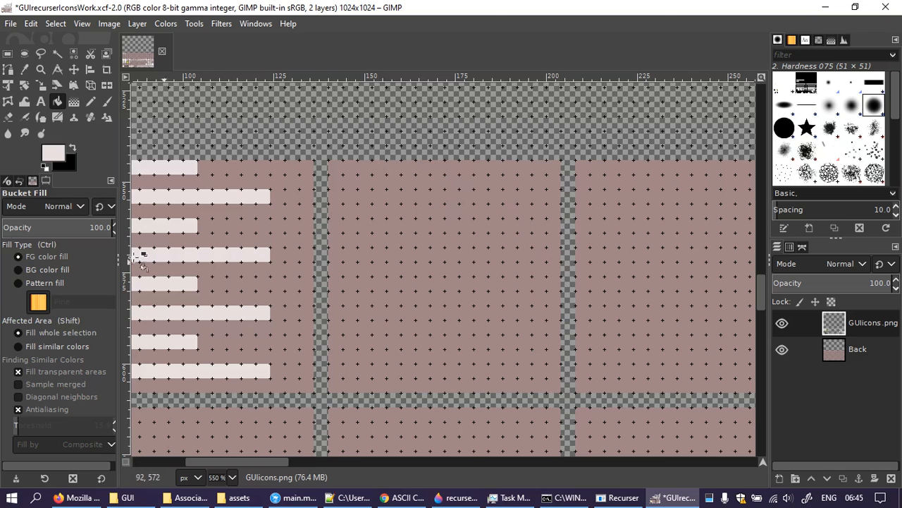
click(8, 70)
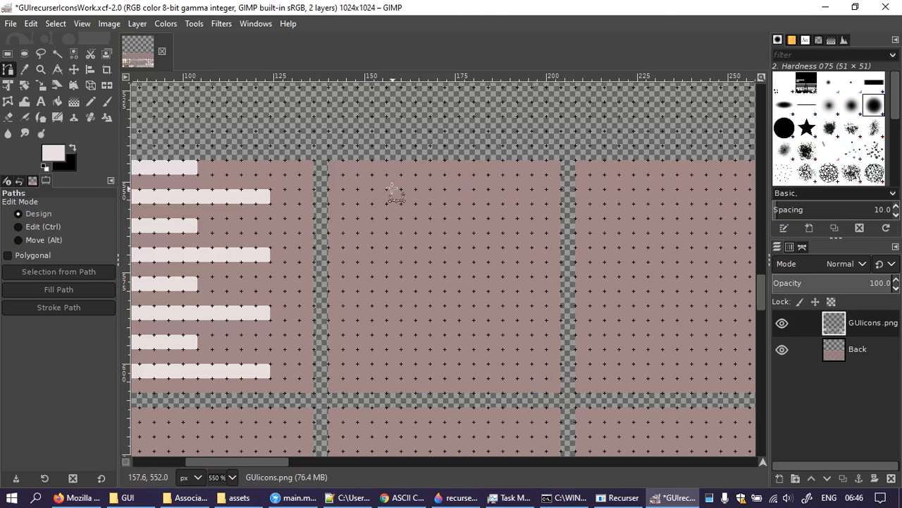
click(328, 160)
click(328, 392)
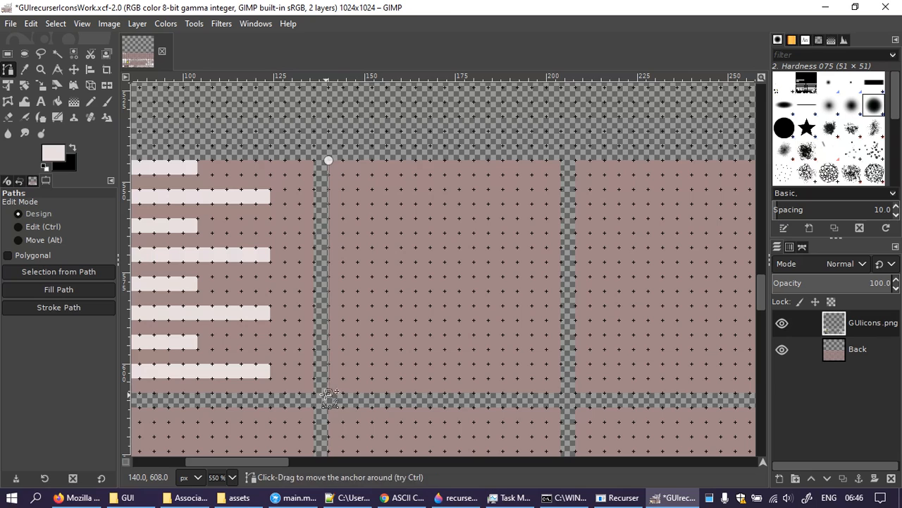
click(561, 391)
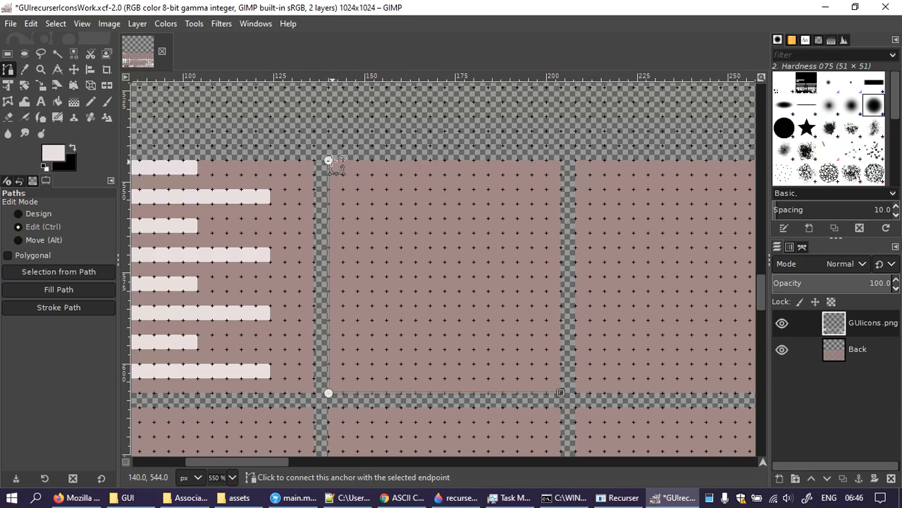
ctrl+click(329, 160)
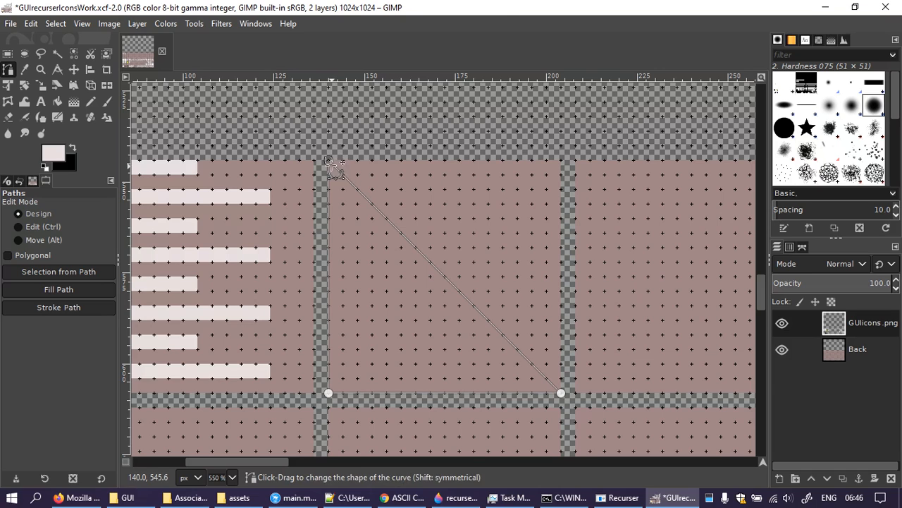
Step: Bow the triangle's diagonal outward by extending a handle near its top corner to (172, 544)
key(ctrl)
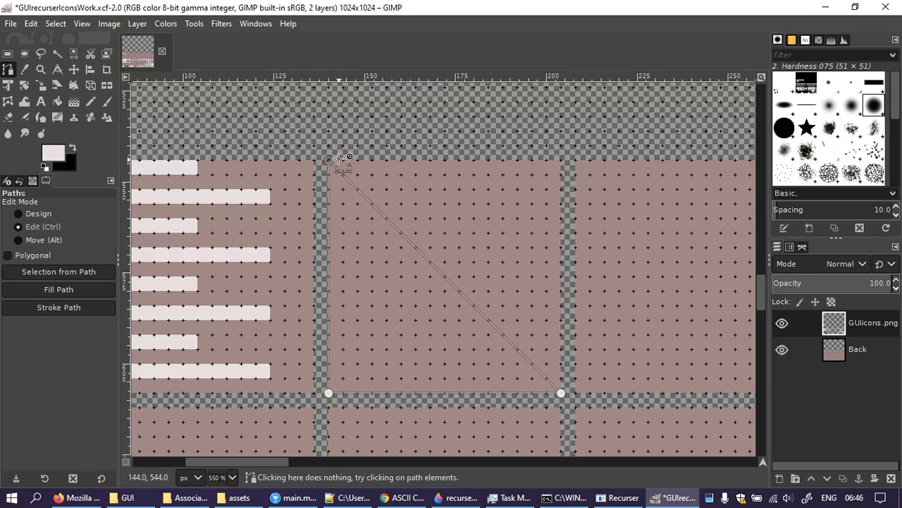
drag(357, 191, 442, 161)
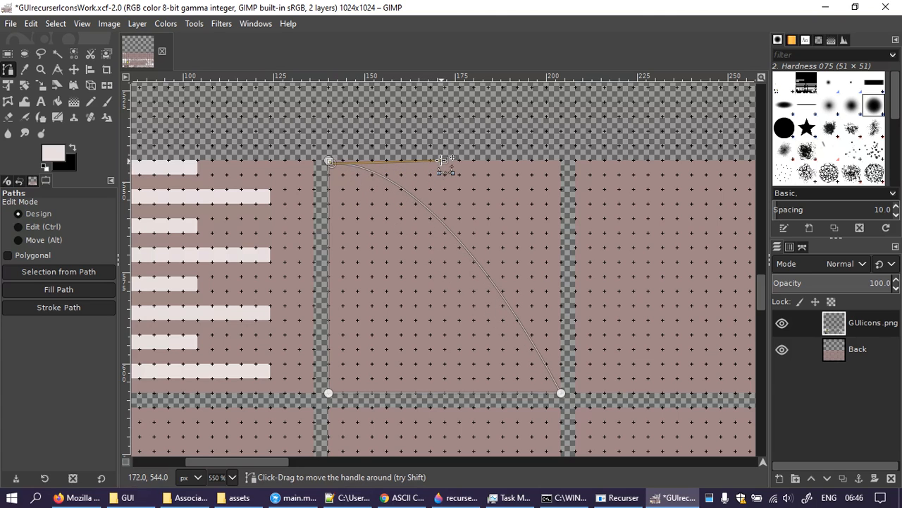
Step: Try to pull a handle out at the bottom-right anchor to round the curve's lower end, and undo the attempts
click(561, 392)
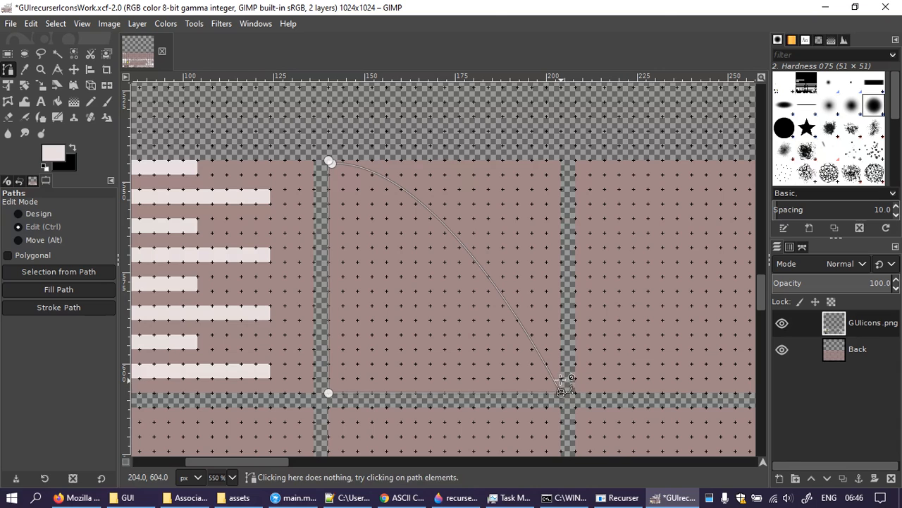
click(555, 380)
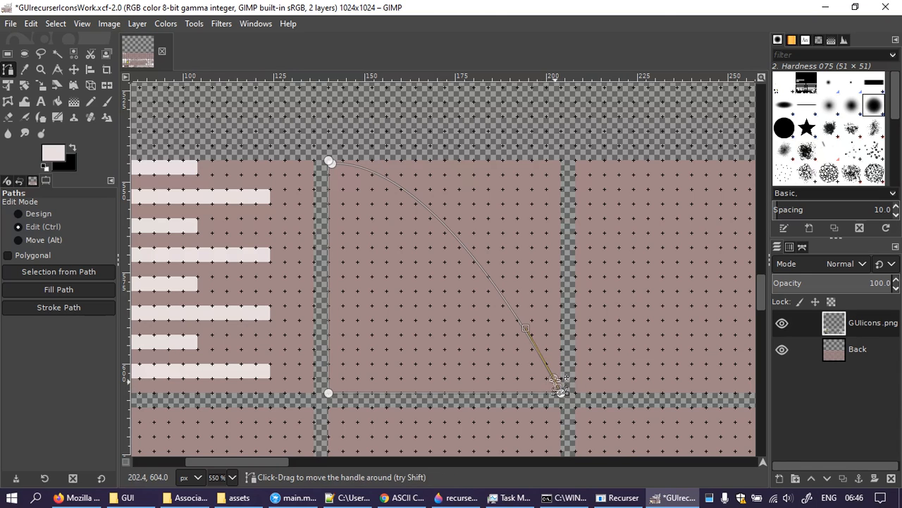
drag(525, 327, 539, 291)
key(ctrl+z)
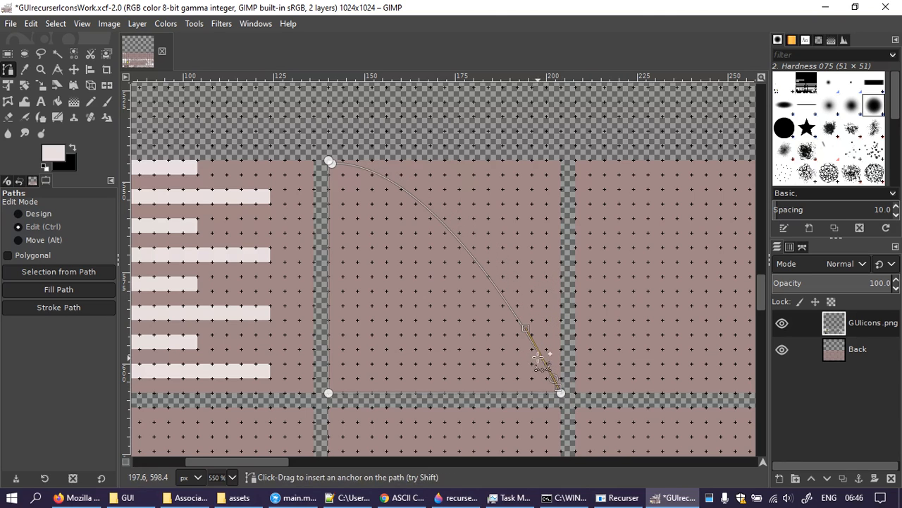
key(ctrl+z)
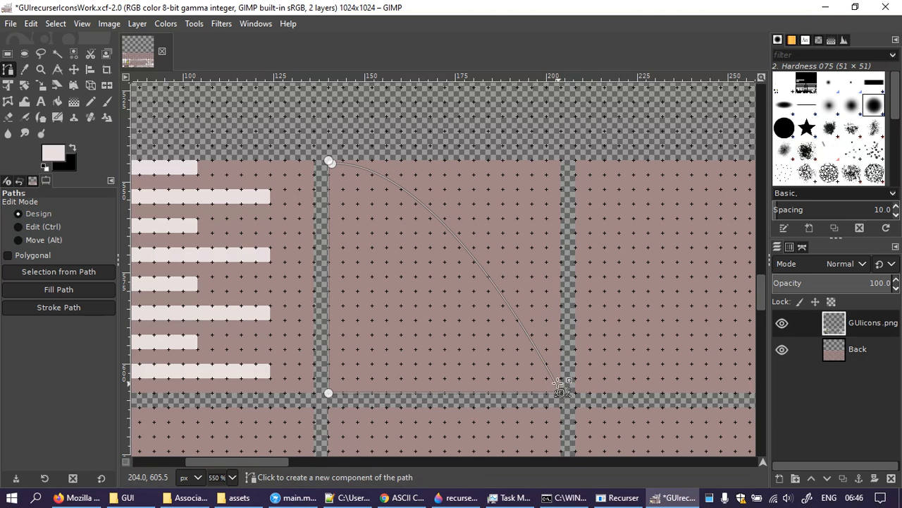
ctrl+click(559, 387)
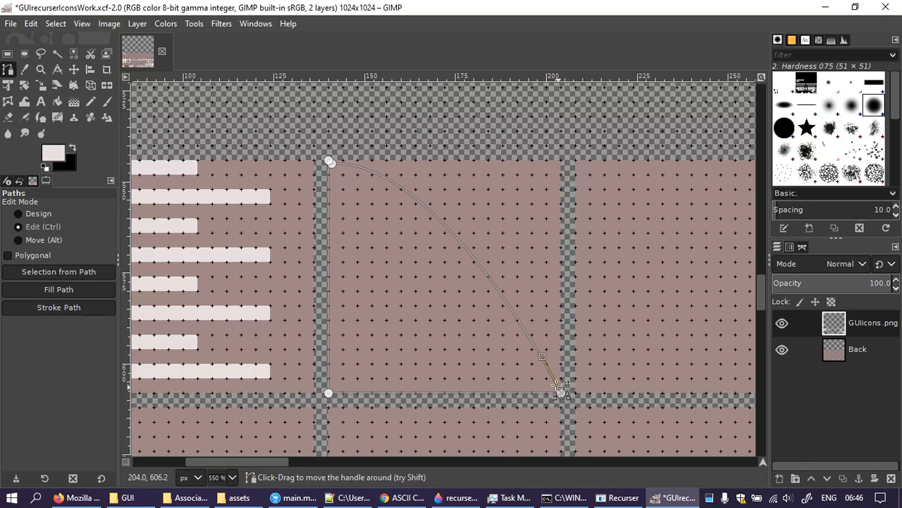
drag(546, 356, 564, 320)
key(ctrl+z)
drag(544, 369, 550, 337)
key(ctrl+z)
key(ctrl+z)
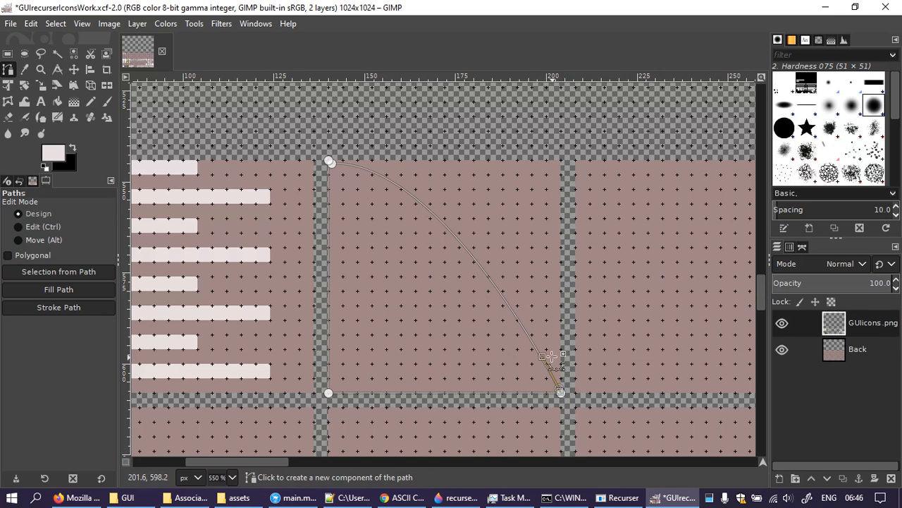
key(ctrl)
key(ctrl+z)
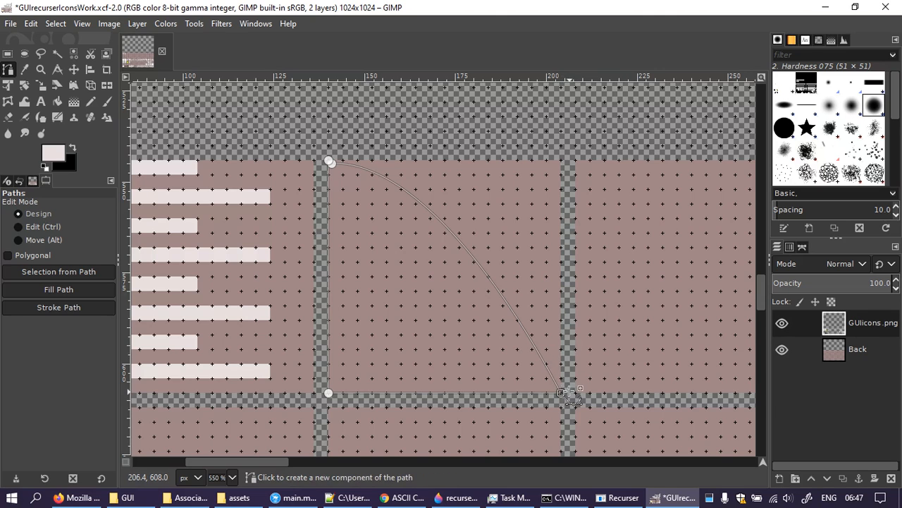
click(562, 393)
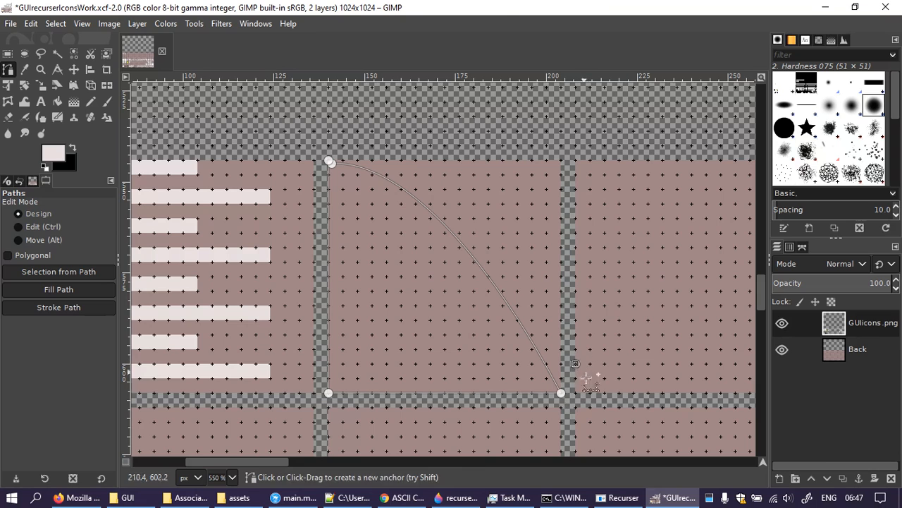
key(ctrl)
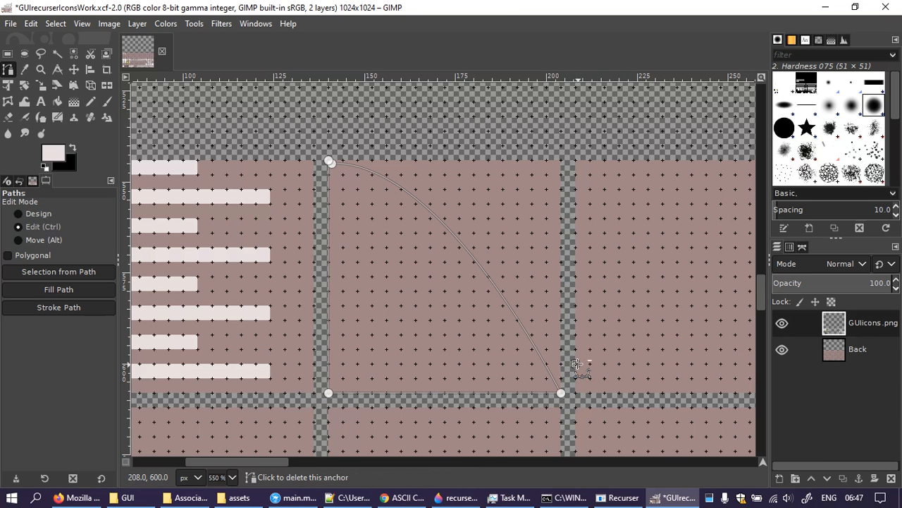
key(z)
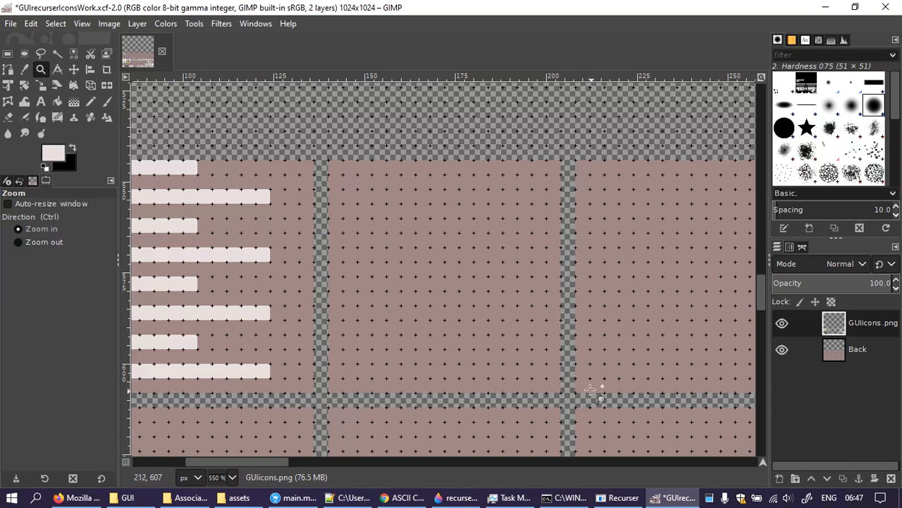
click(531, 339)
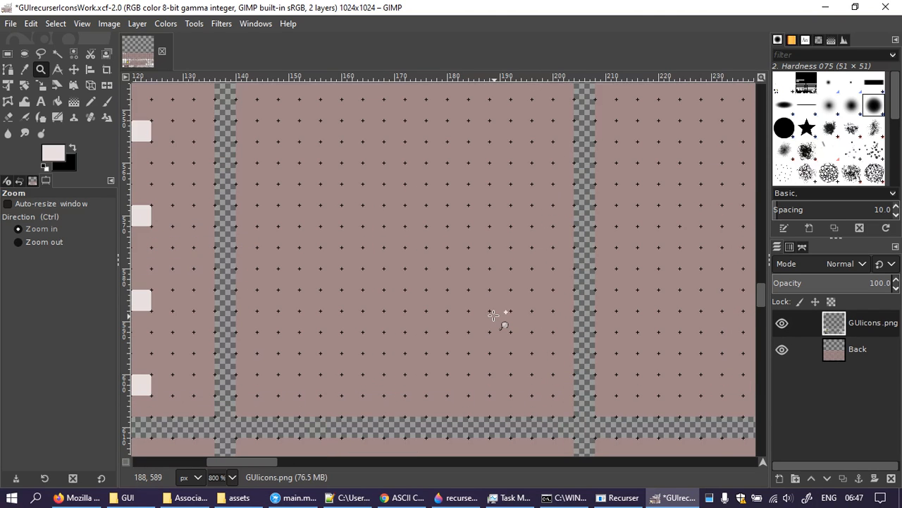
Step: Draw a closed triangular path in the third tile through (140, 608), (204, 608) and (140, 544)
scroll(493, 315, up, 1)
scroll(498, 316, down, 4)
scroll(500, 316, up, 2)
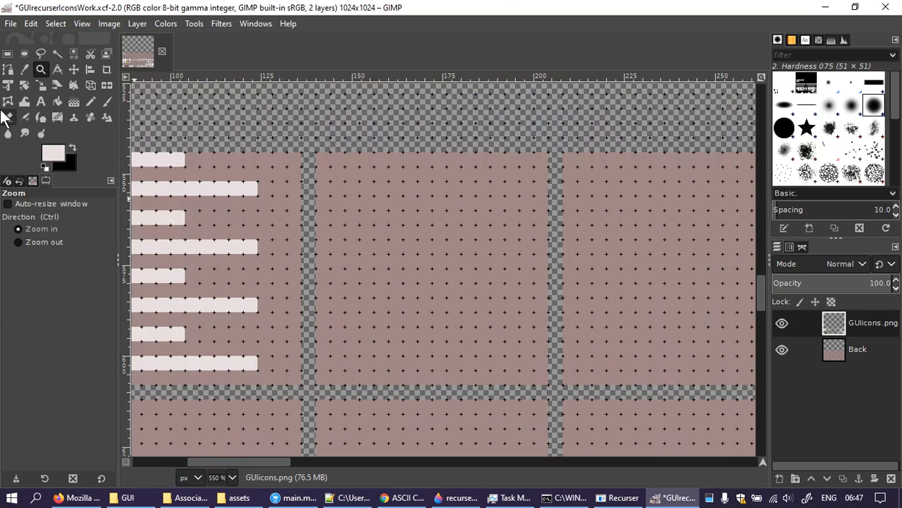
click(8, 69)
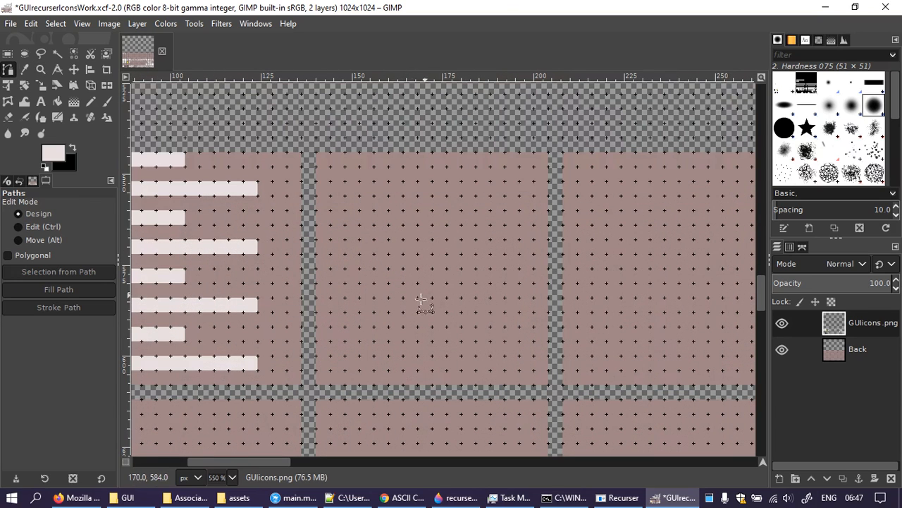
click(314, 385)
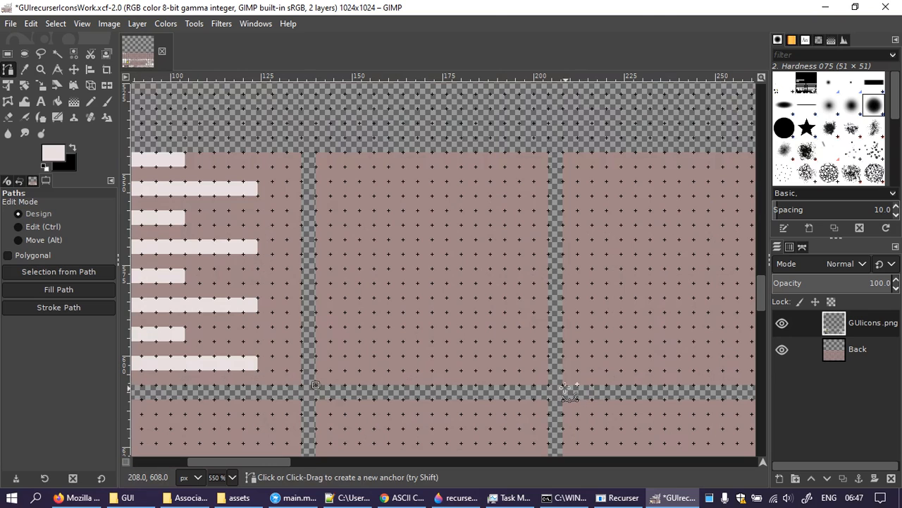
click(548, 385)
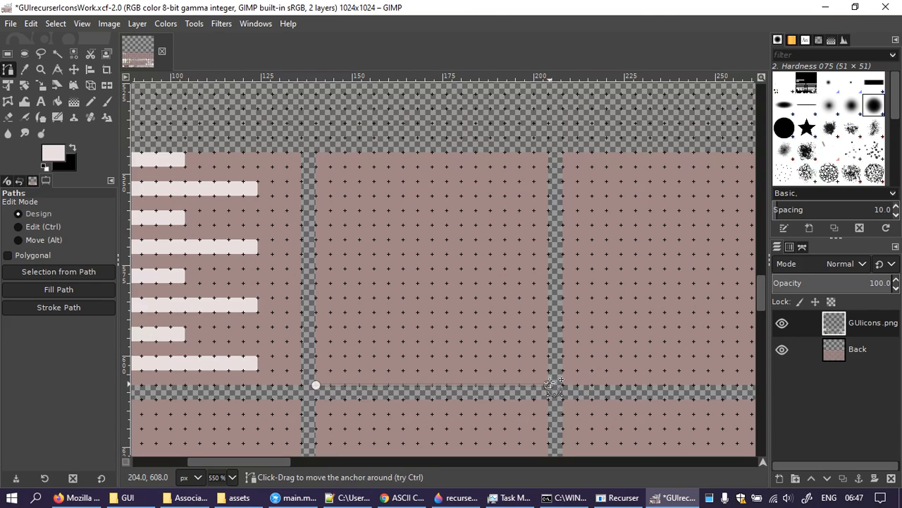
click(316, 151)
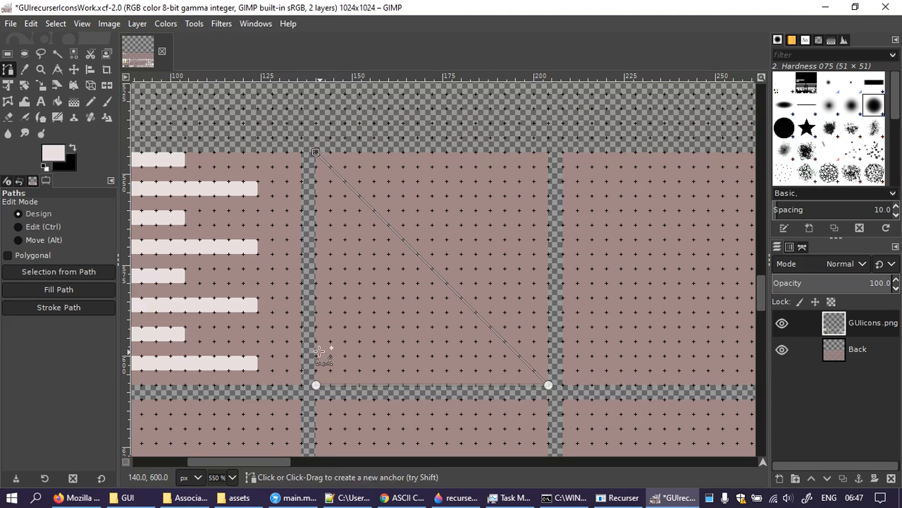
click(315, 384)
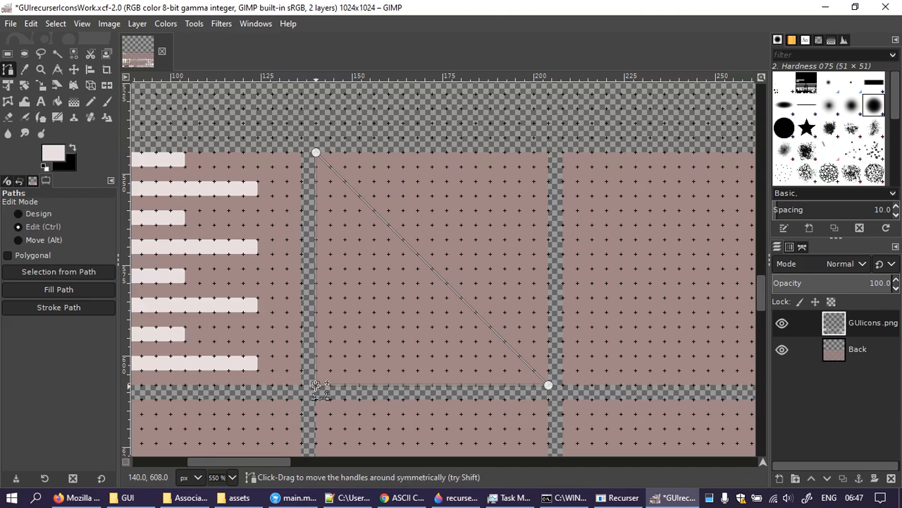
Step: Bow the triangle's diagonal into a quarter-circle arc, with curve handles ending at (172, 544) and (204, 576)
drag(448, 283, 447, 231)
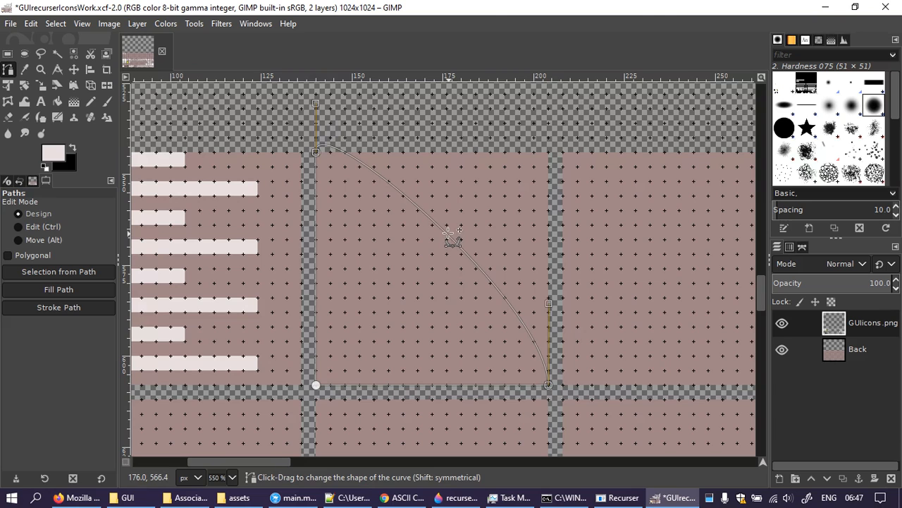
drag(316, 104, 433, 151)
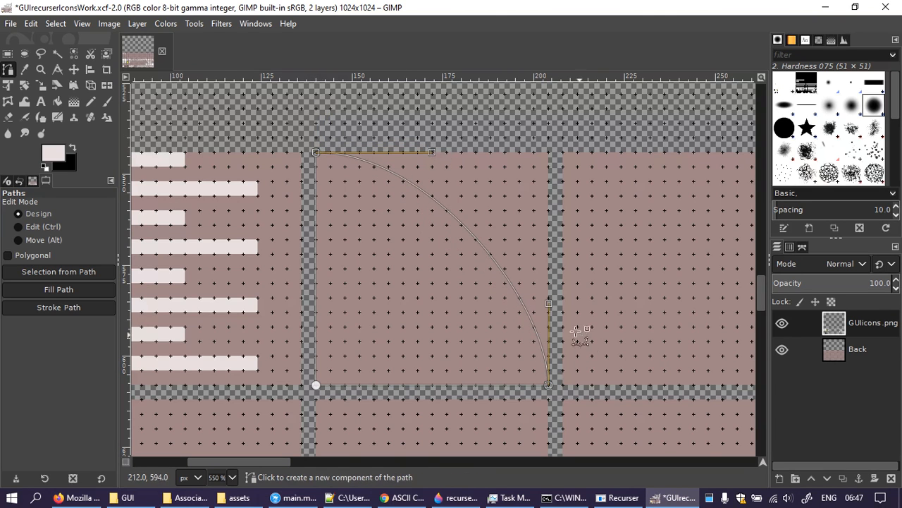
drag(549, 302, 548, 269)
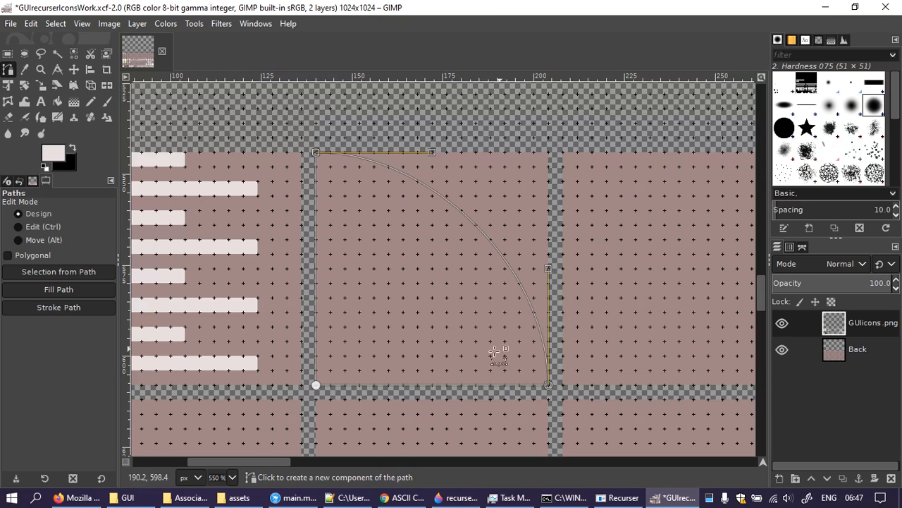
Step: Convert the quarter-circle path to a selection, fill it with the light foreground color, and clear the selection
click(40, 271)
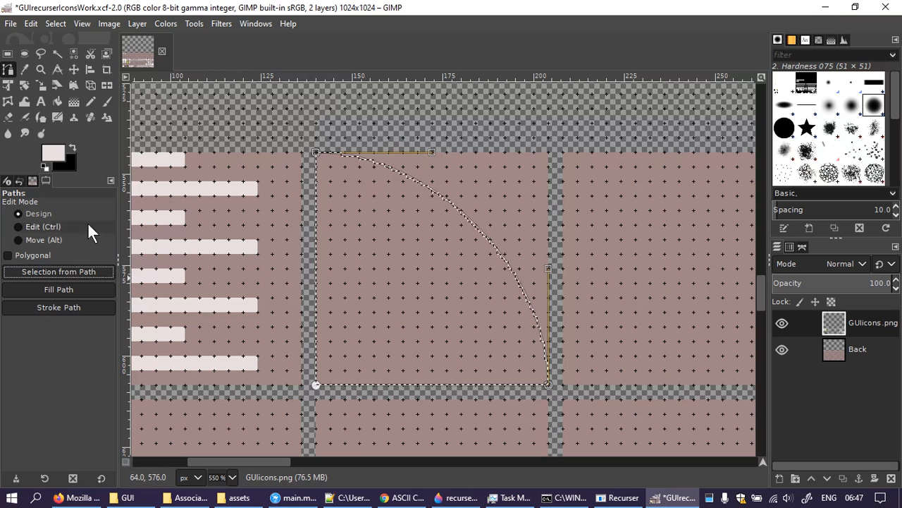
click(57, 101)
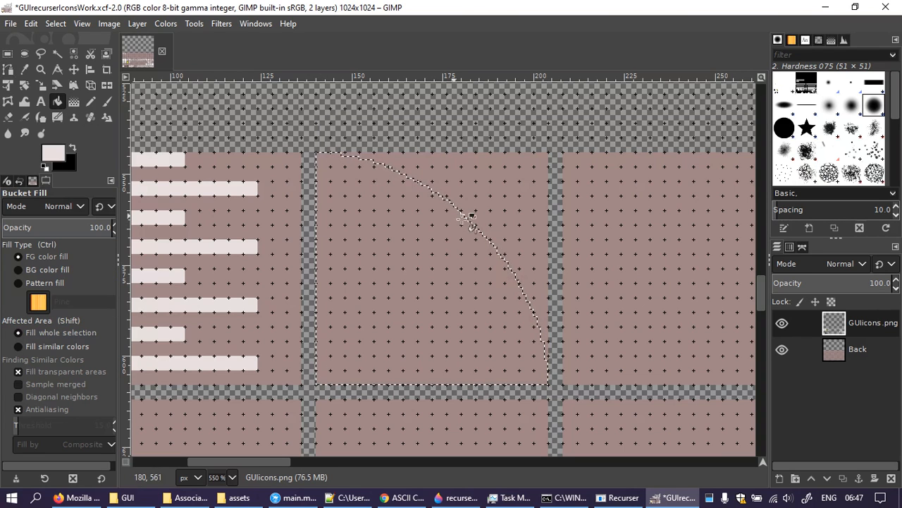
click(416, 262)
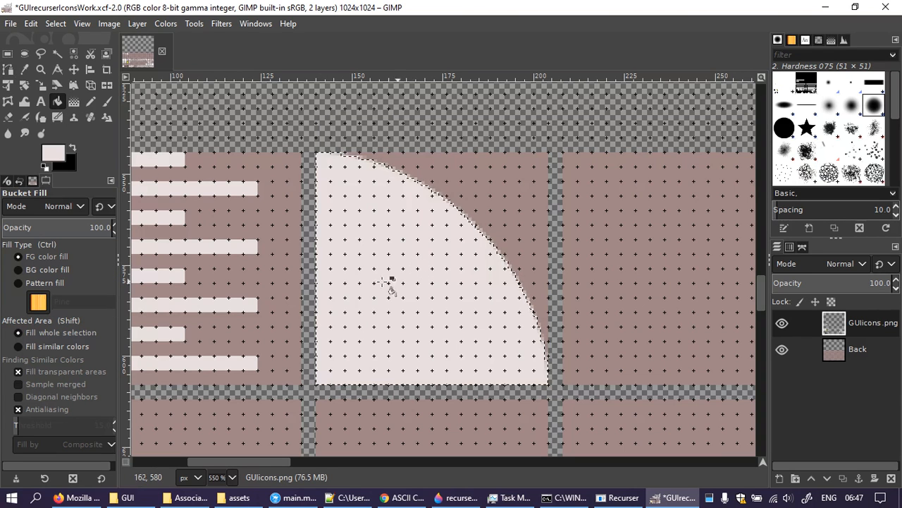
click(7, 54)
click(462, 192)
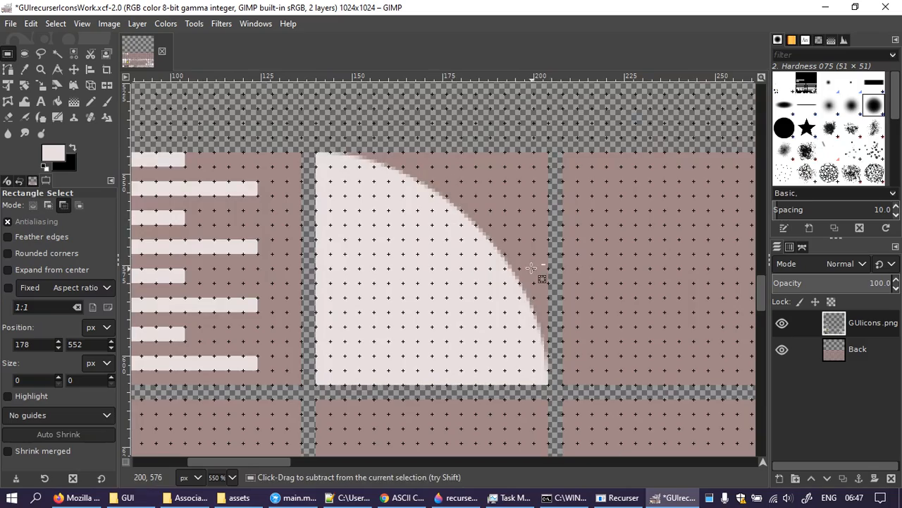
Step: Draw a closed path over the quarter circle's left part through (140, 608), (180, 548), (138, 536) and (138, 608)
scroll(531, 268, up, 1)
scroll(532, 268, down, 3)
scroll(536, 279, down, 1)
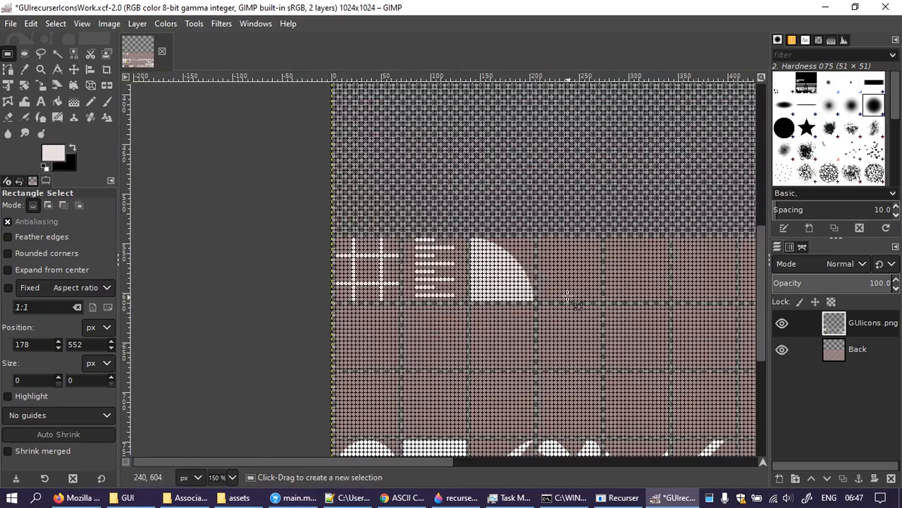
scroll(549, 254, up, 3)
drag(558, 240, 514, 276)
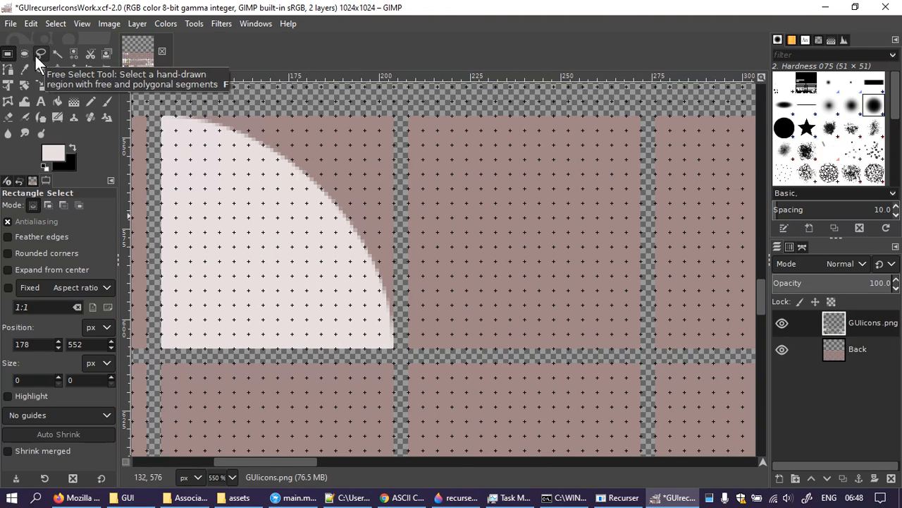
click(8, 69)
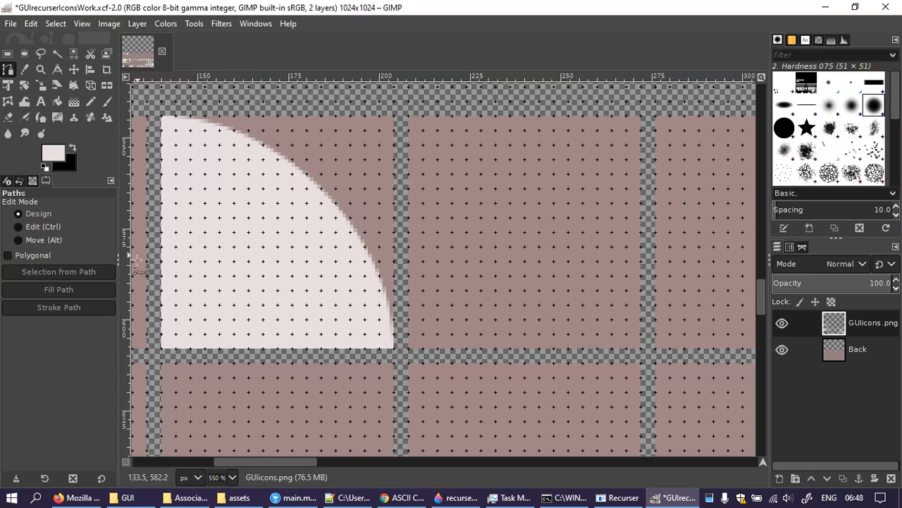
click(161, 348)
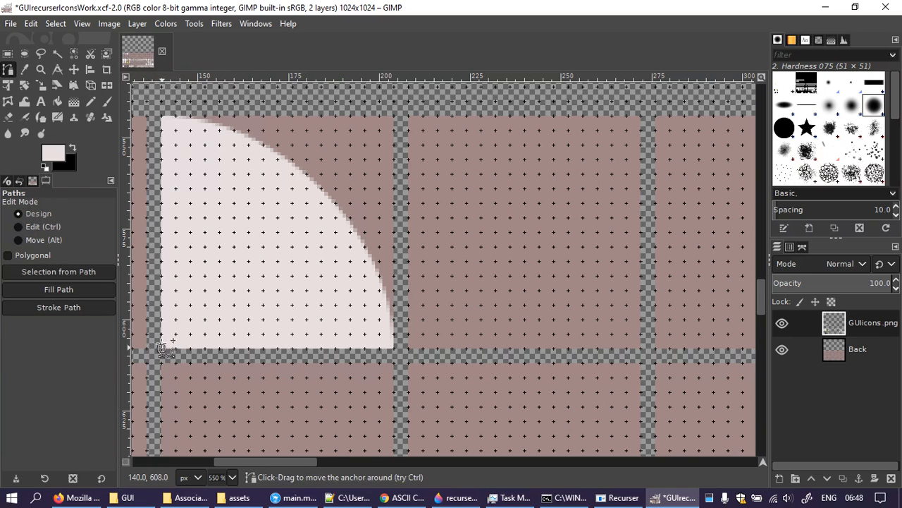
click(305, 130)
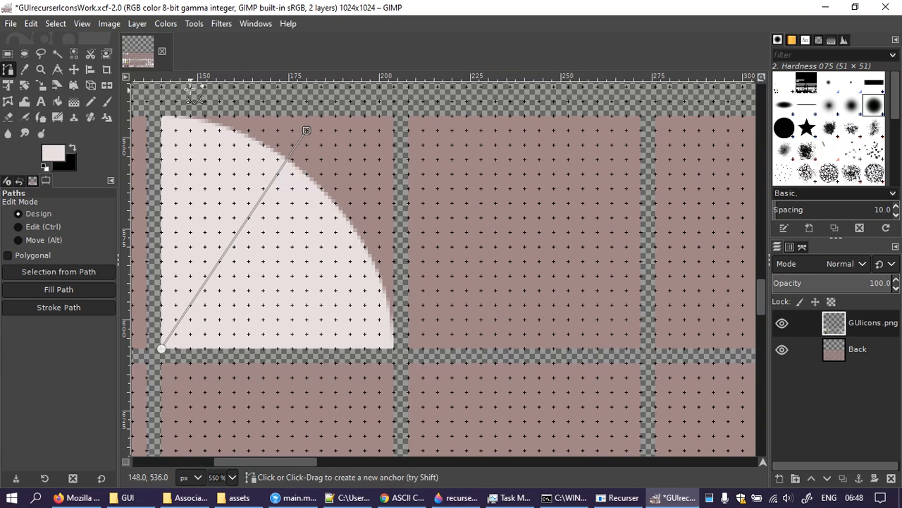
click(156, 85)
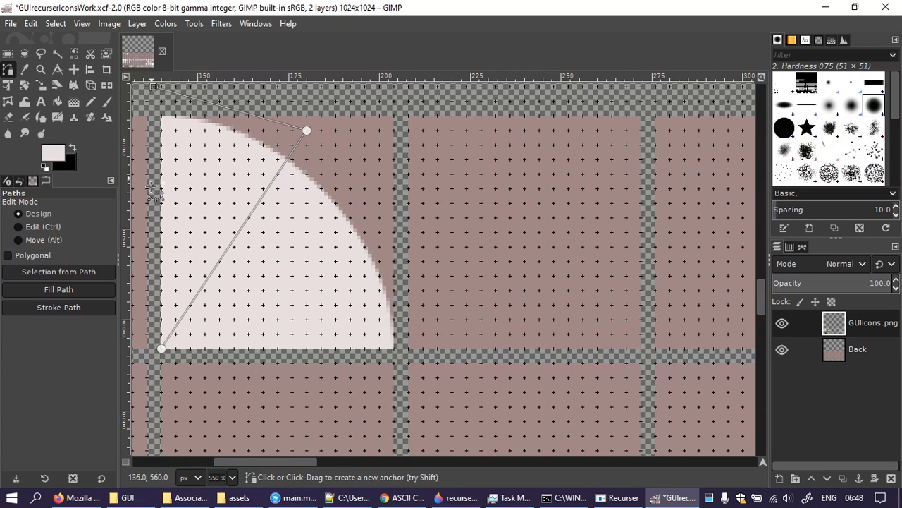
ctrl+click(153, 348)
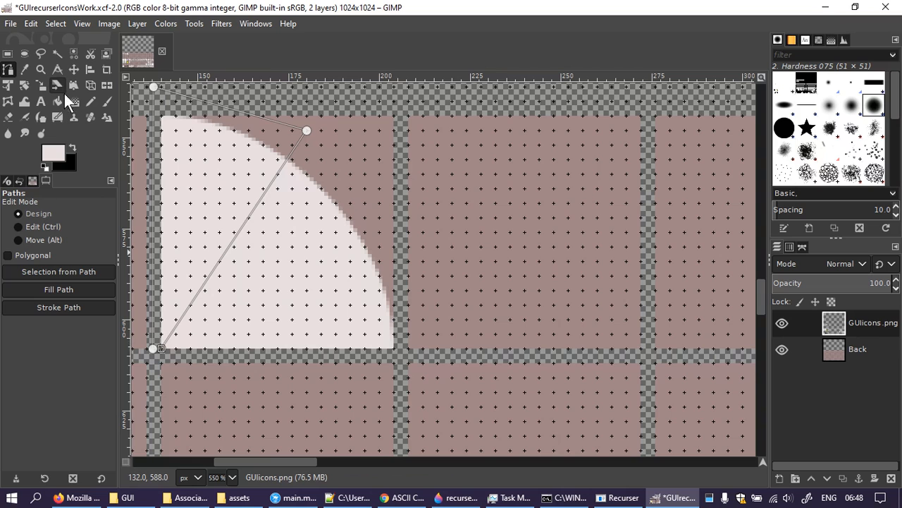
Step: Convert the path to a selection, erase the fill inside it to leave a narrower wedge, and clear the selection
click(59, 270)
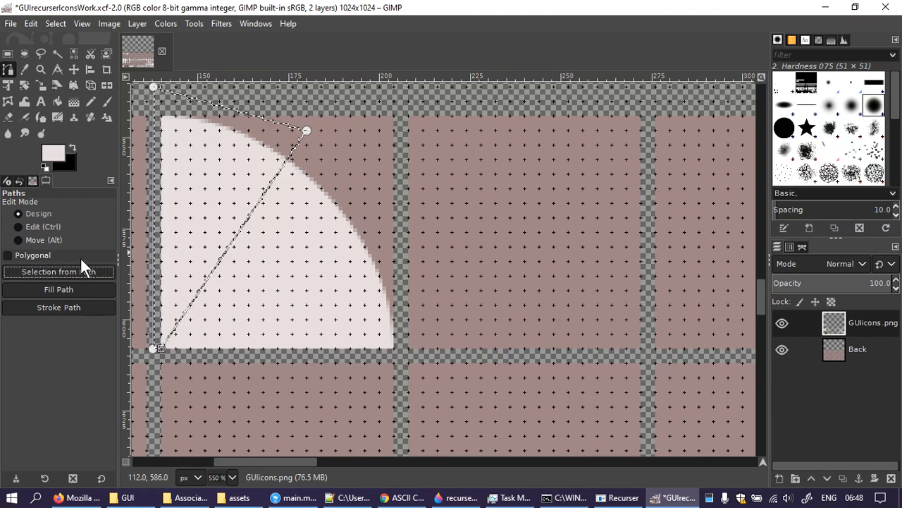
key(Delete)
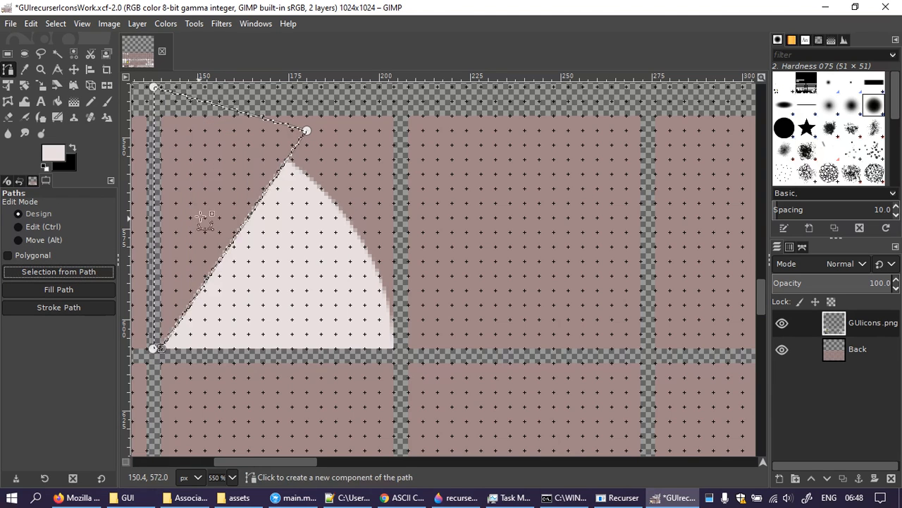
click(7, 53)
click(342, 134)
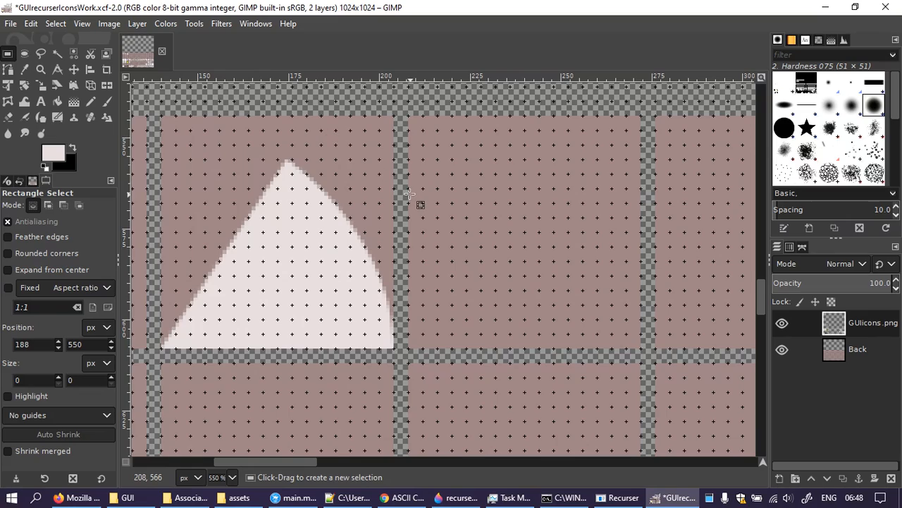
scroll(409, 193, down, 3)
scroll(409, 192, up, 4)
scroll(409, 193, down, 3)
scroll(409, 192, up, 1)
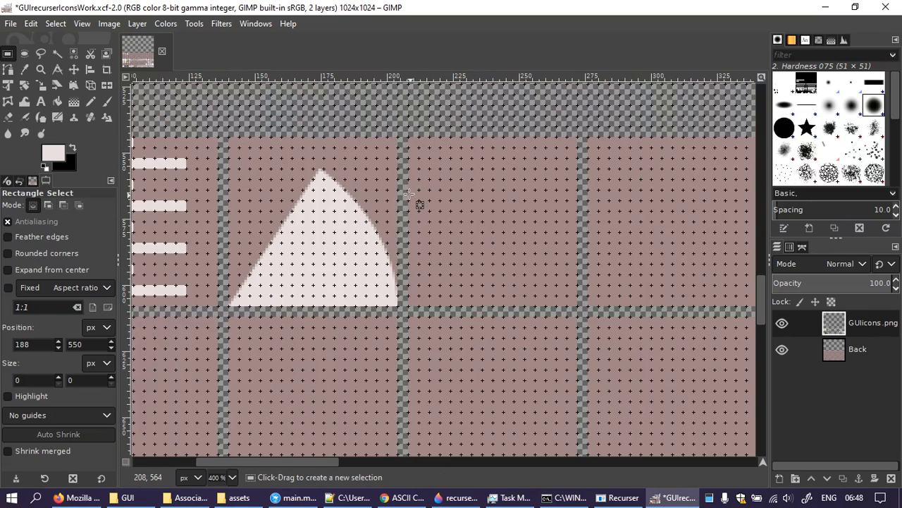
drag(452, 194, 388, 218)
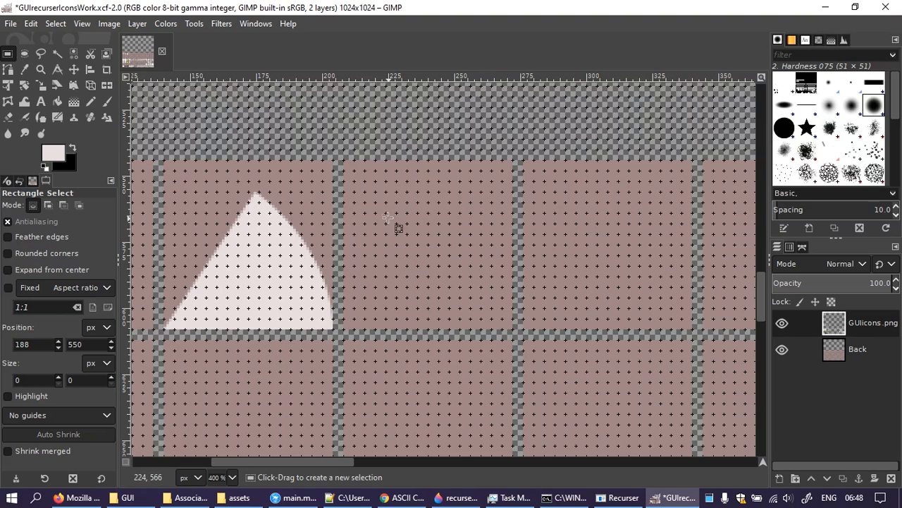
Step: Switch to the Command Prompt window to check the recording's encoding output, and return to the icon sheet
click(570, 498)
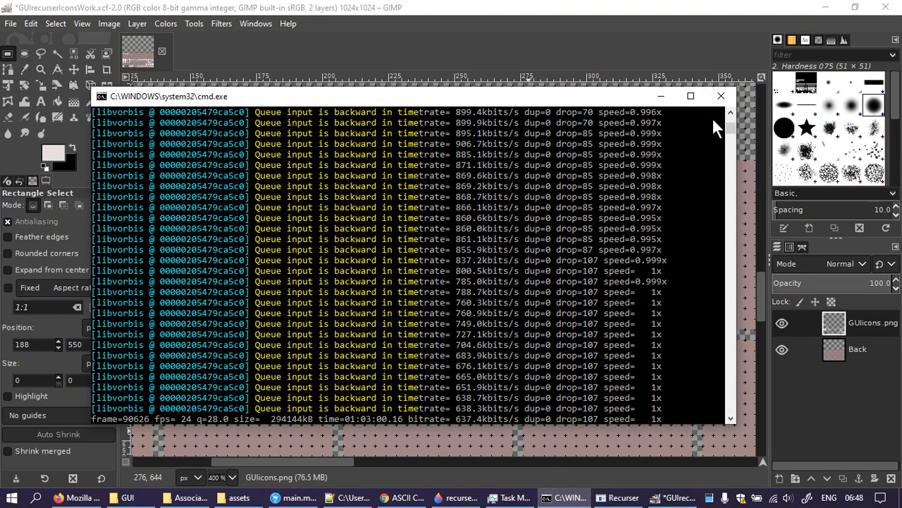
click(671, 99)
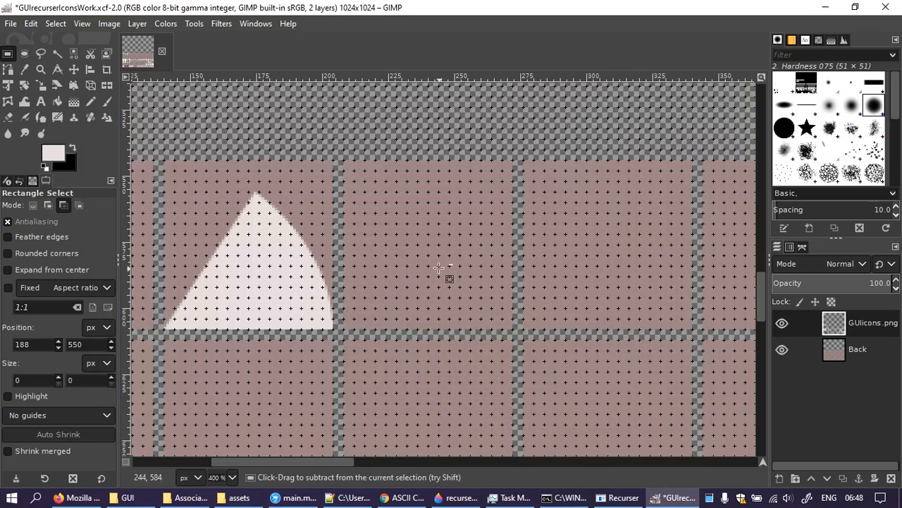
scroll(439, 268, down, 2)
scroll(439, 268, down, 3)
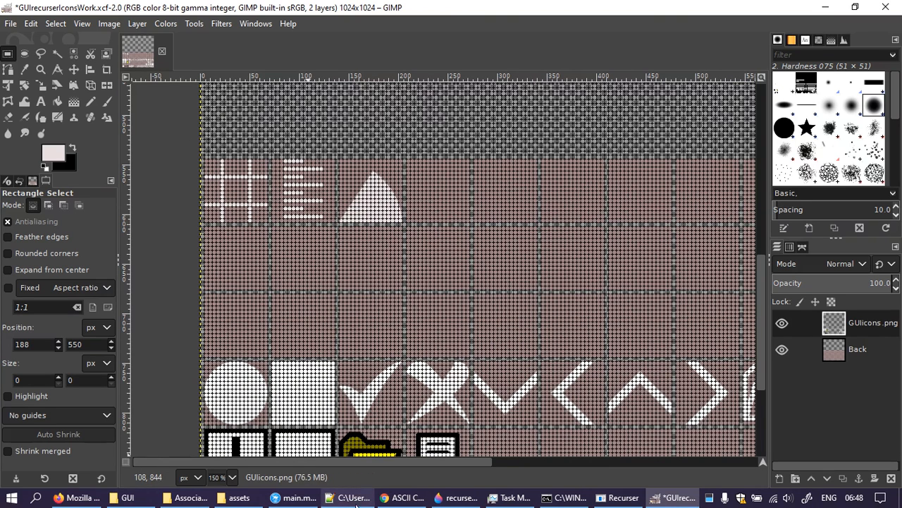
Step: Review the interface layout sketch in Paint 3D and recheck the encoding output in the Command Prompt window
click(460, 498)
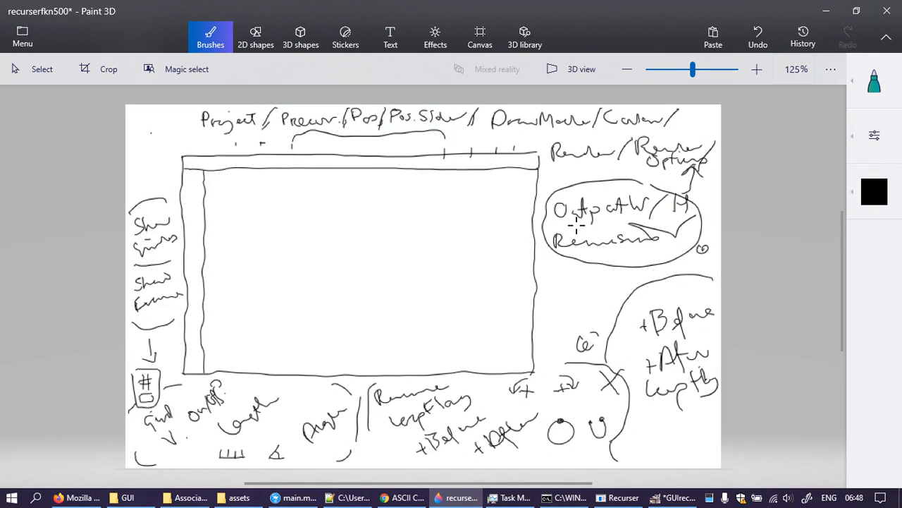
click(819, 20)
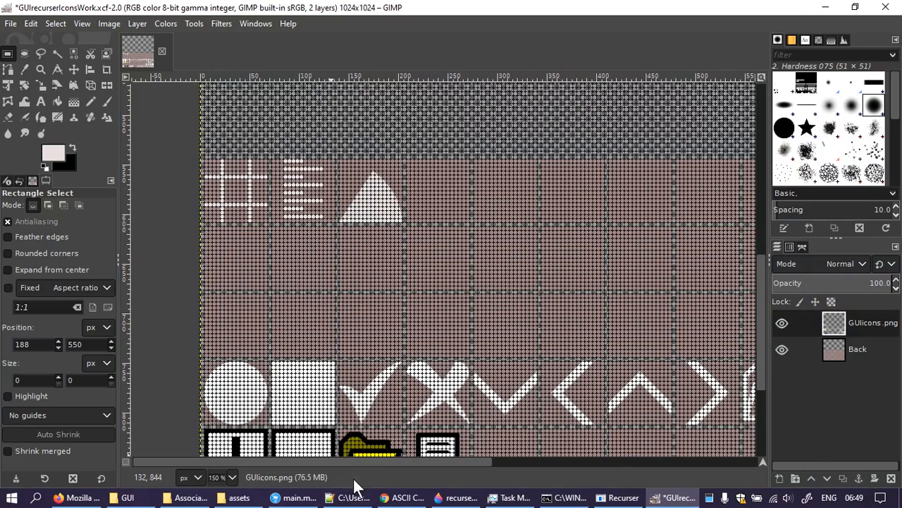
click(565, 497)
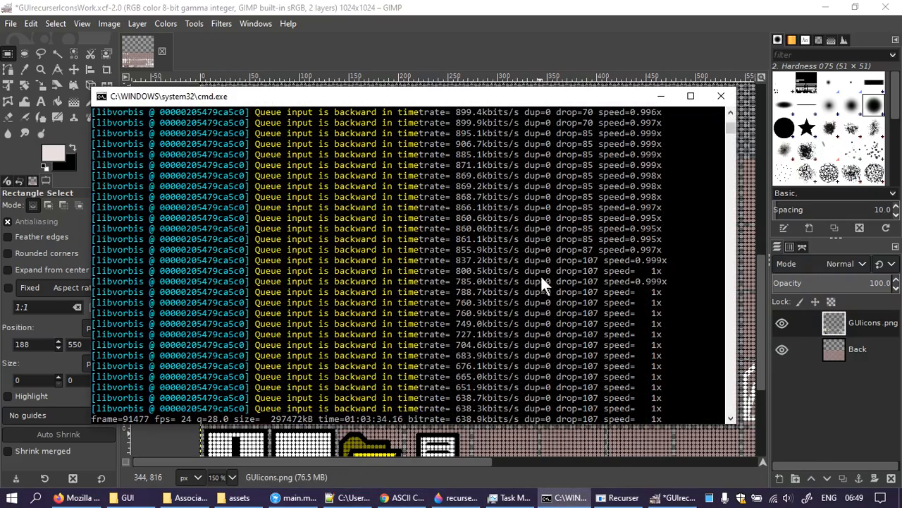